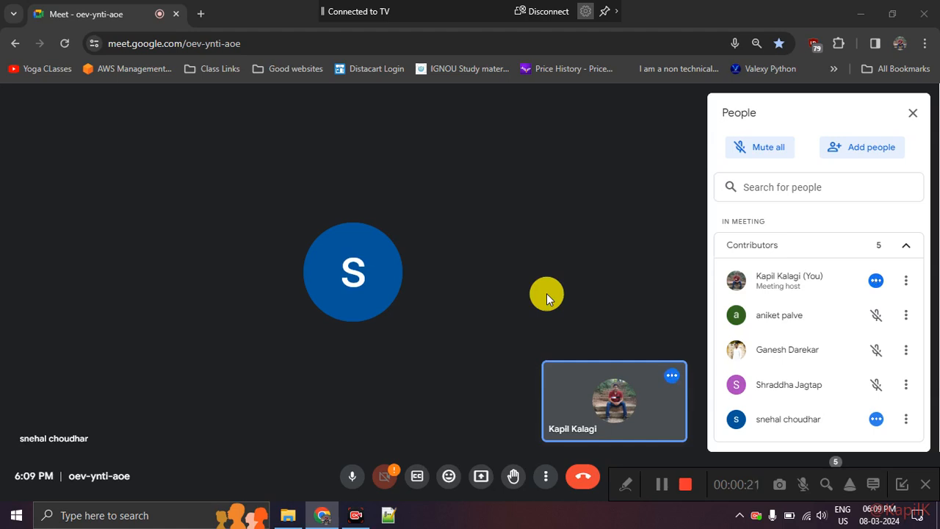
Step: Switch to File Explorer and open the Day 3 class work workbook from the DA8 Batch folder
{"action": "left_click", "coordinate": [286, 514]}
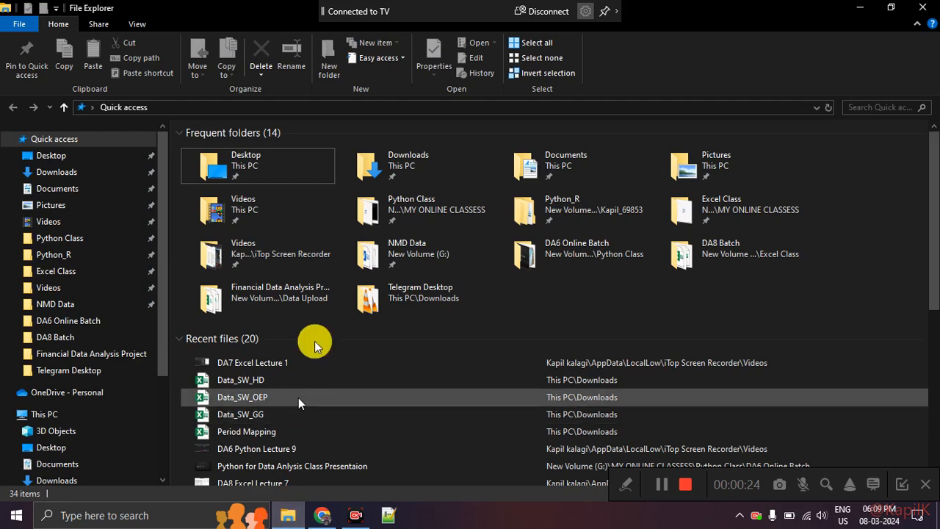
{"action": "left_click", "coordinate": [89, 175]}
{"action": "scroll", "coordinate": [90, 180], "scroll_direction": "down", "scroll_amount": 3}
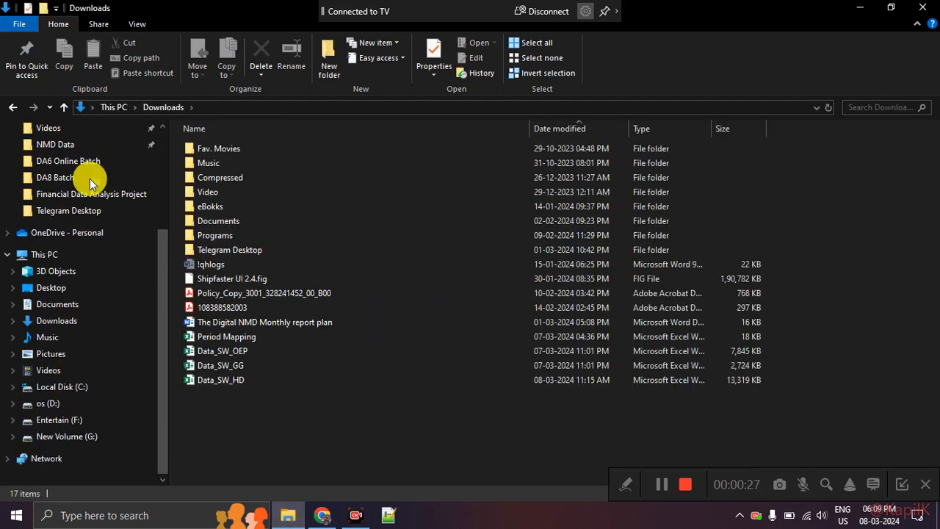
{"action": "left_click", "coordinate": [90, 179]}
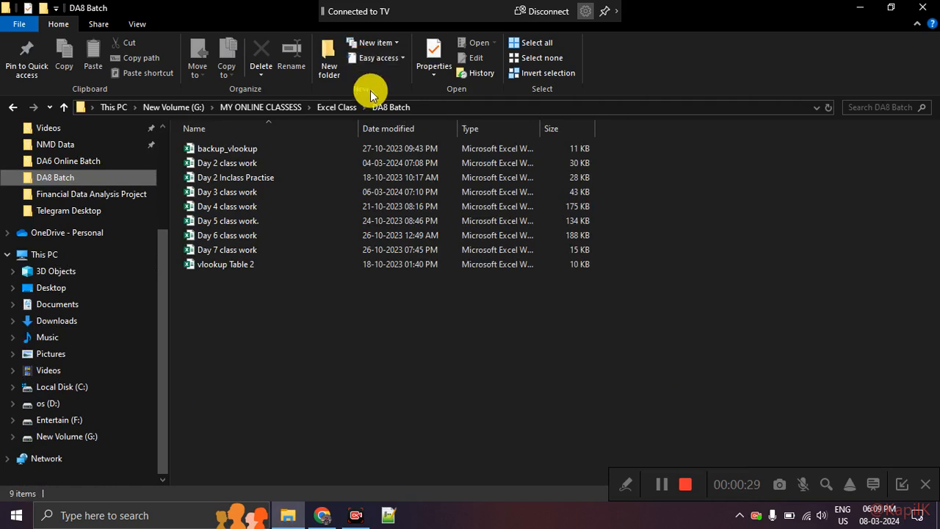
{"action": "double_click", "coordinate": [314, 197]}
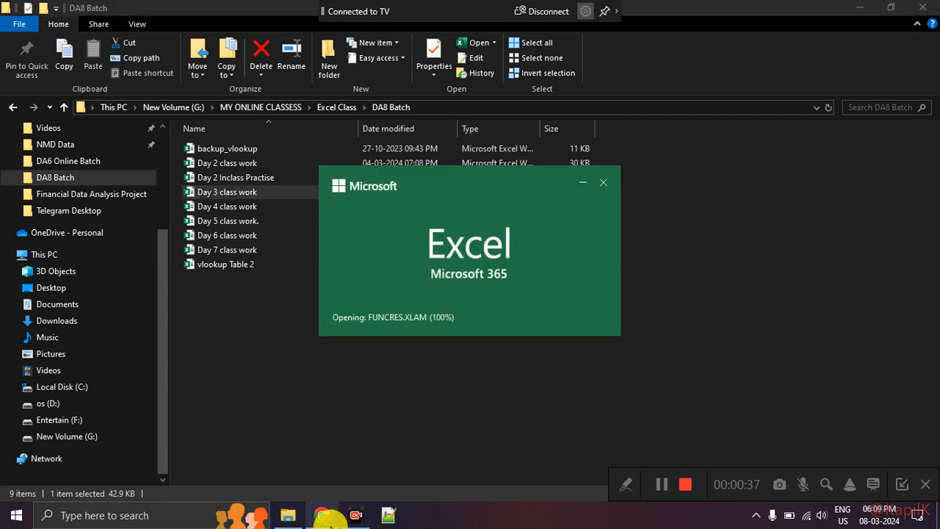
Step: Switch to the Google Meet call in Chrome, present the entire screen, and hide the sharing notification
{"action": "left_click", "coordinate": [327, 517]}
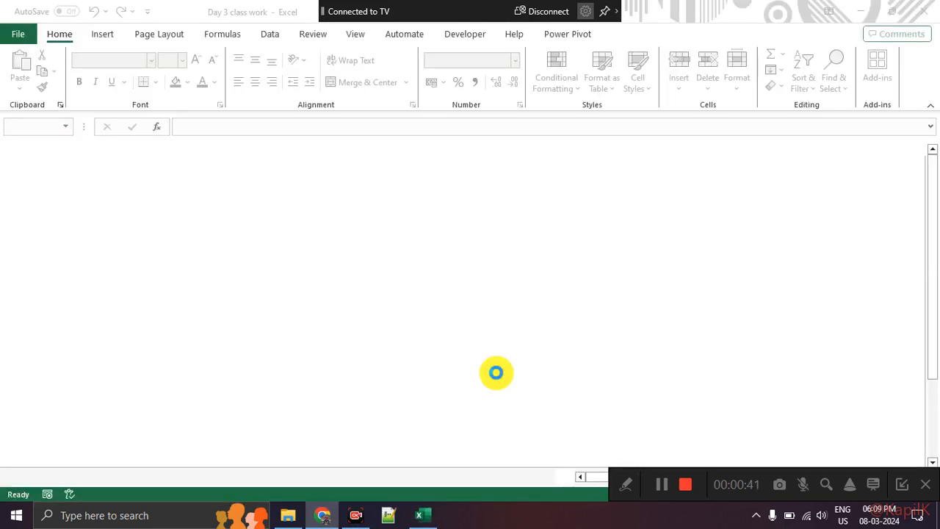
{"action": "left_click", "coordinate": [400, 288]}
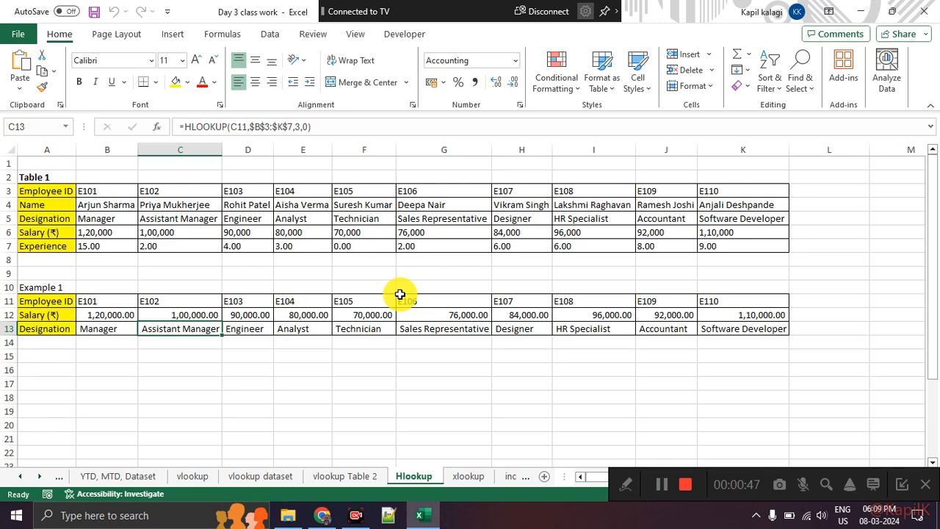
{"action": "key", "text": "alt+Tab"}
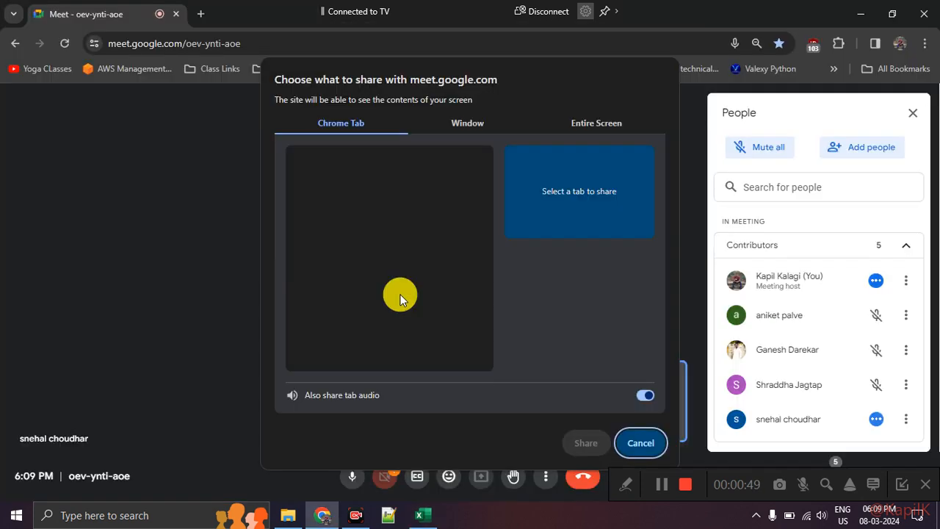
{"action": "left_click", "coordinate": [613, 117]}
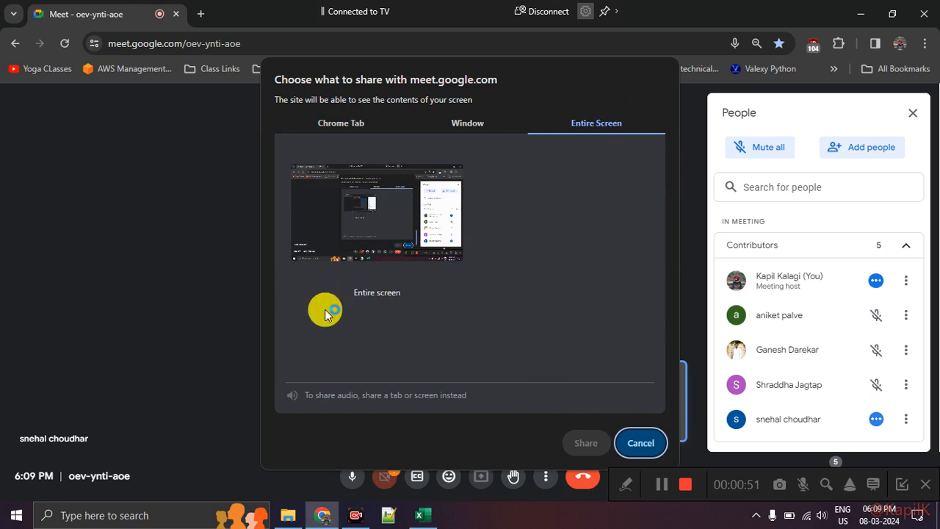
{"action": "left_click", "coordinate": [328, 244]}
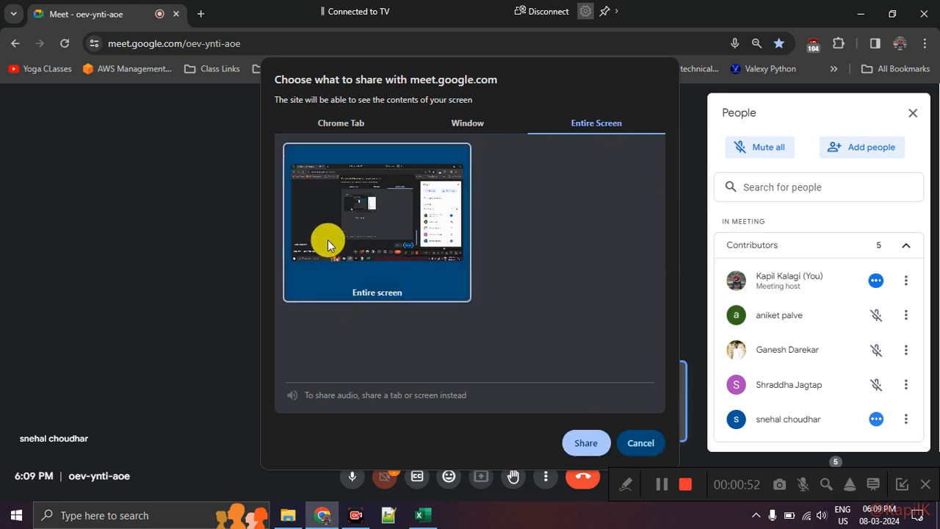
{"action": "left_click", "coordinate": [591, 440]}
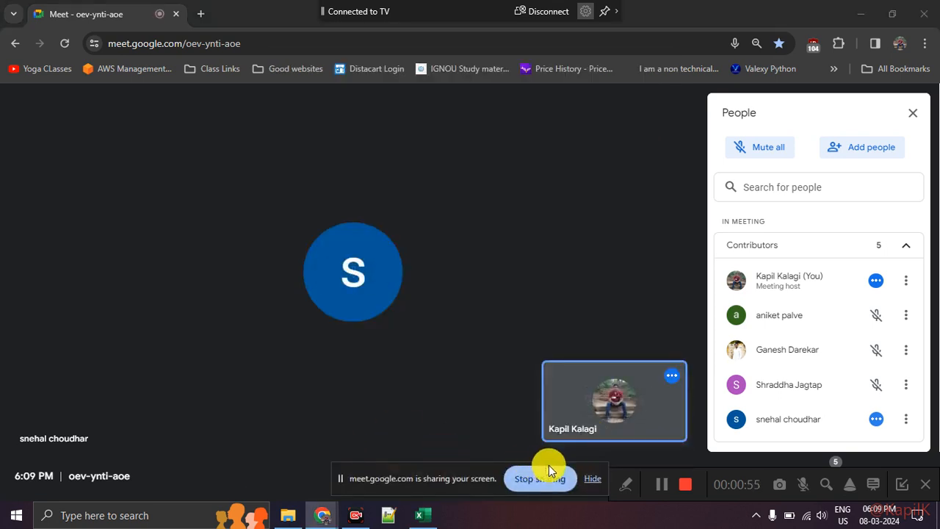
{"action": "left_click", "coordinate": [591, 481]}
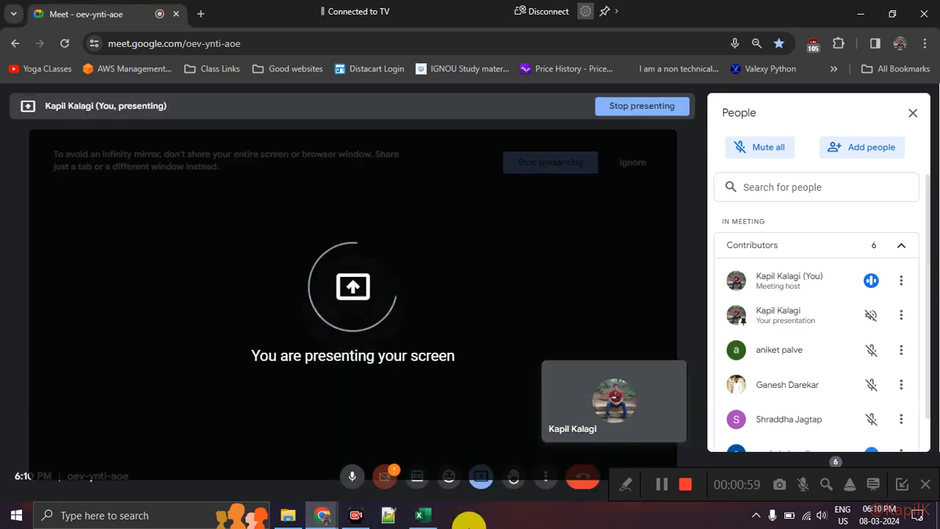
Step: Switch to the Day 3 class work workbook in Excel and show Table 1 on the xlookup sheet
{"action": "left_click", "coordinate": [429, 518]}
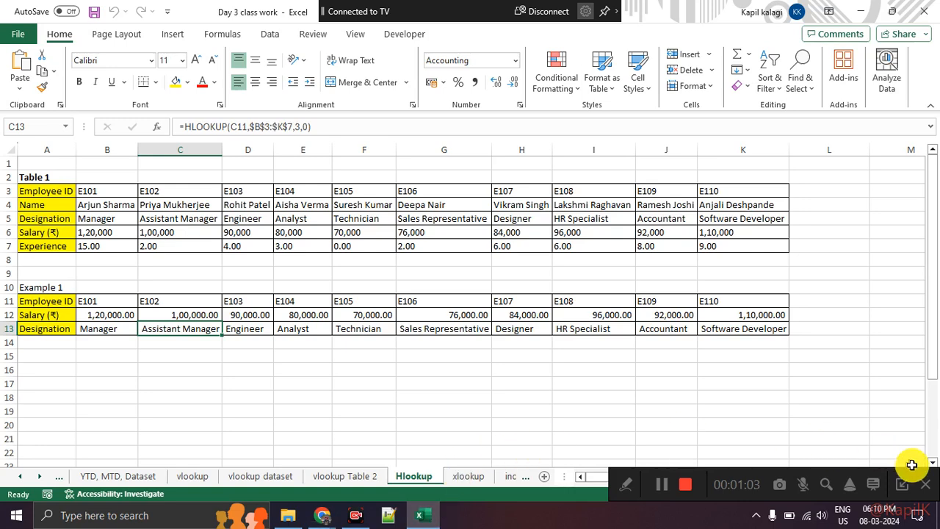
{"action": "left_click", "coordinate": [904, 485]}
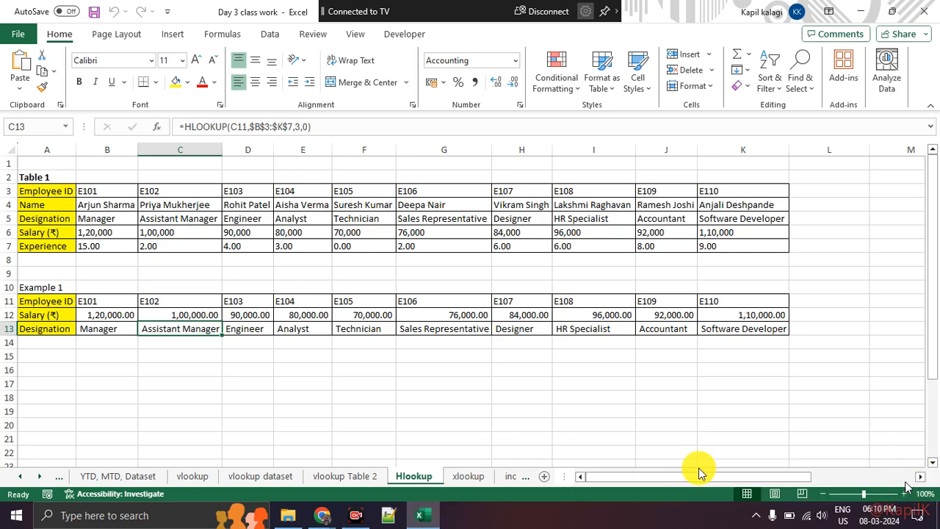
{"action": "left_click", "coordinate": [456, 482]}
{"action": "scroll", "coordinate": [225, 417], "scroll_direction": "up", "scroll_amount": 7}
{"action": "scroll", "coordinate": [224, 418], "scroll_direction": "up", "scroll_amount": 7}
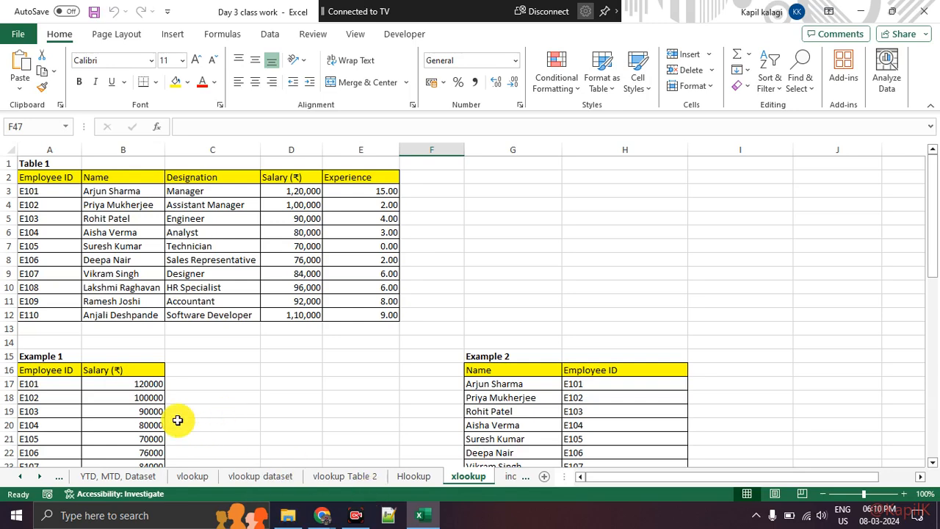
Step: Copy Table 1's Name column, B2:B12 including the header, to the cells starting at H2
{"action": "scroll", "coordinate": [178, 420], "scroll_direction": "down", "scroll_amount": 1}
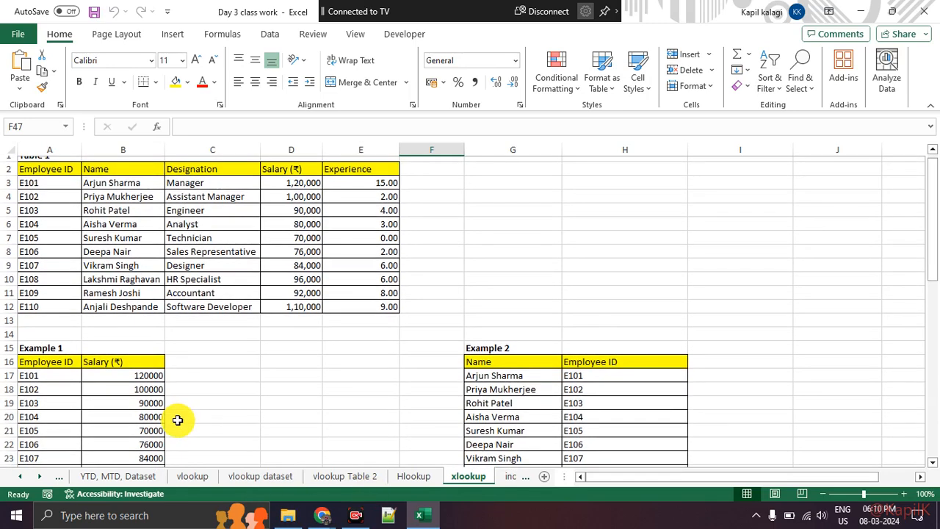
{"action": "left_click", "coordinate": [125, 184]}
{"action": "left_click", "coordinate": [125, 170]}
{"action": "left_click_drag", "start_coordinate": [125, 171], "coordinate": [112, 302]}
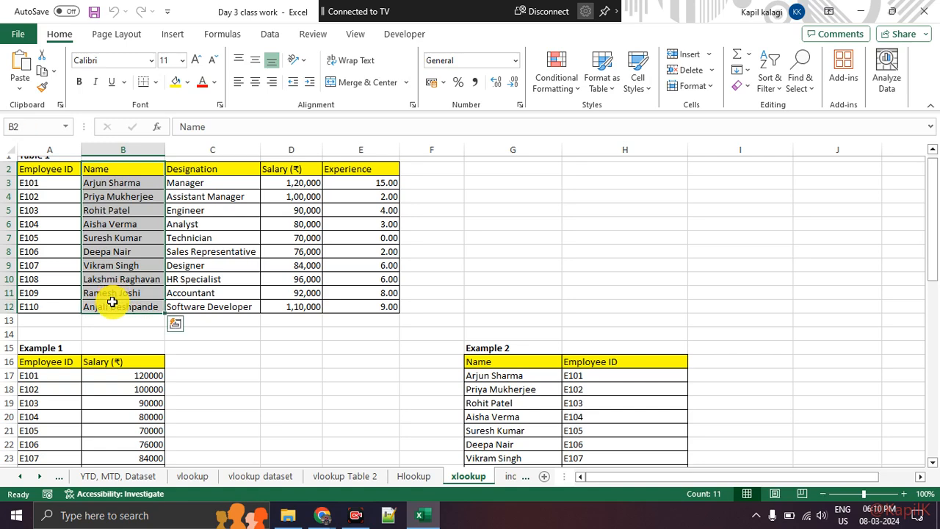
{"action": "key", "text": "ctrl+c"}
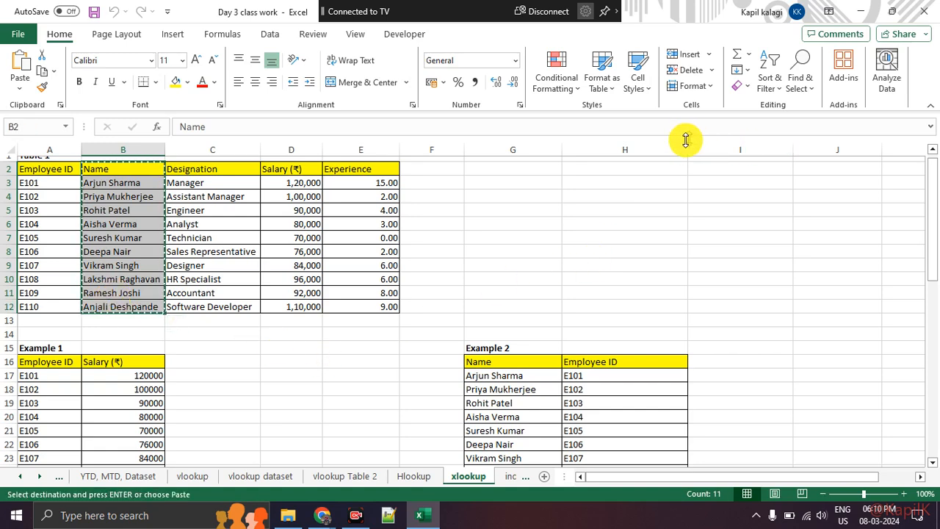
{"action": "scroll", "coordinate": [624, 227], "scroll_direction": "up", "scroll_amount": 1}
{"action": "left_click", "coordinate": [604, 175]}
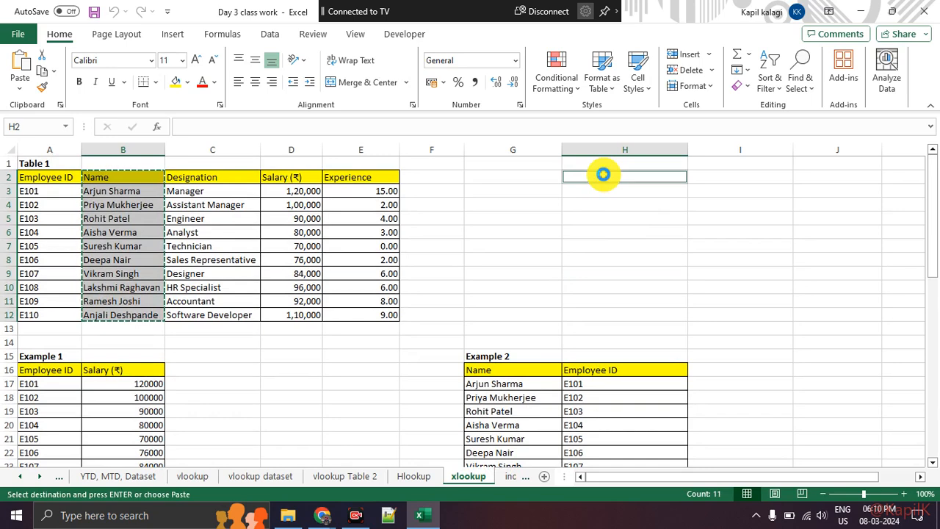
{"action": "key", "text": "ctrl+v"}
Step: Enter the header Empid in I2, beside the copied Name column
{"action": "left_click", "coordinate": [720, 178]}
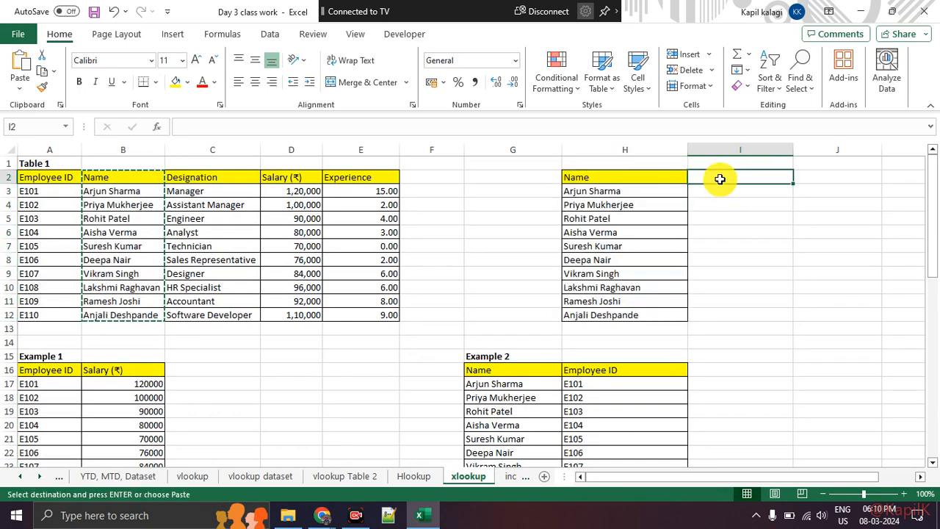
{"action": "type", "text": "Emp"}
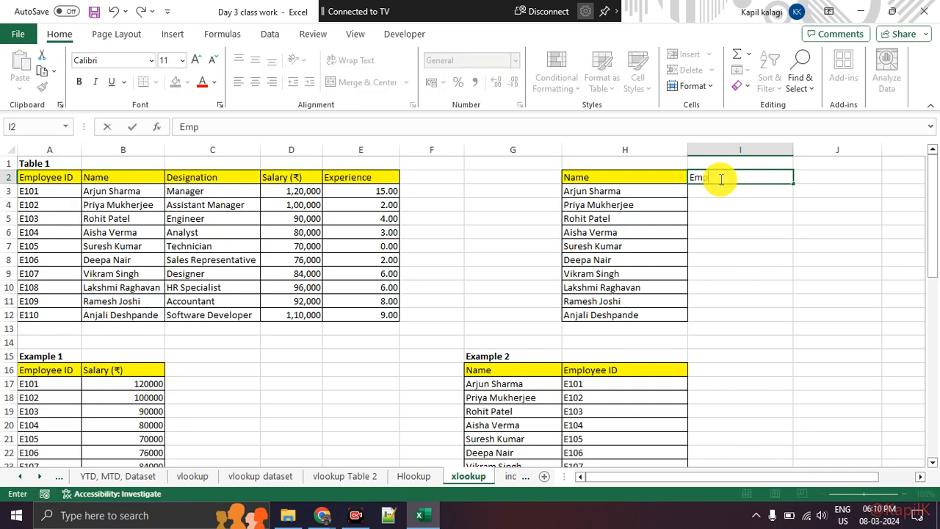
{"action": "type", "text": "id"}
{"action": "key", "text": "Return"}
{"action": "left_click", "coordinate": [631, 192]}
{"action": "key", "text": "Right"}
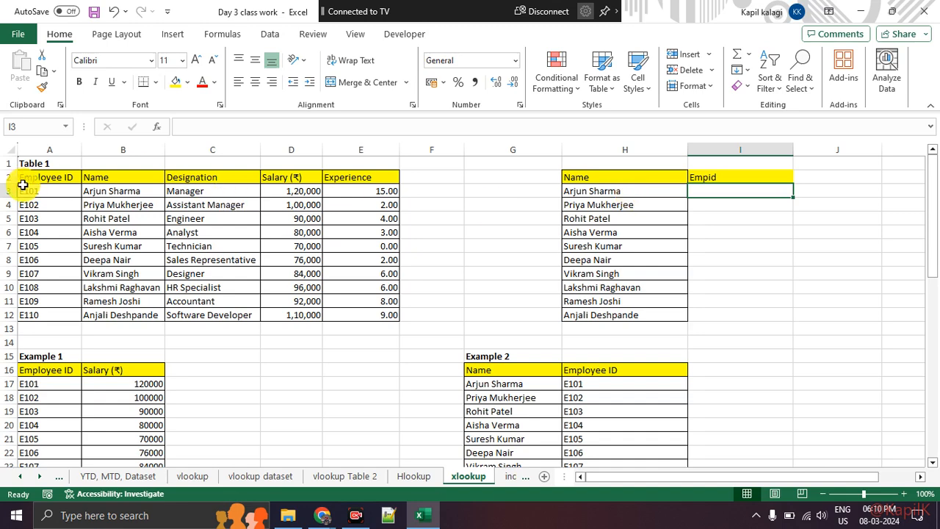
{"action": "left_click_drag", "start_coordinate": [26, 190], "coordinate": [324, 279]}
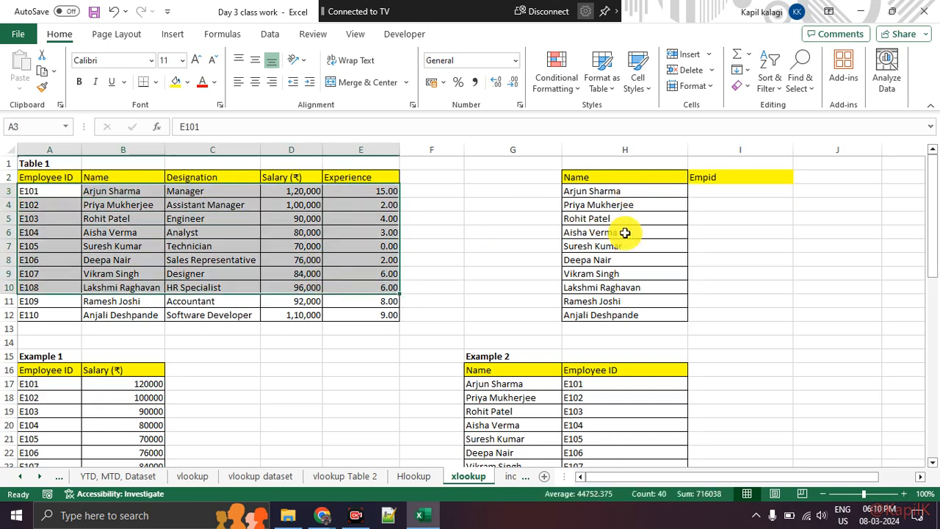
{"action": "left_click", "coordinate": [705, 216]}
{"action": "left_click", "coordinate": [712, 193]}
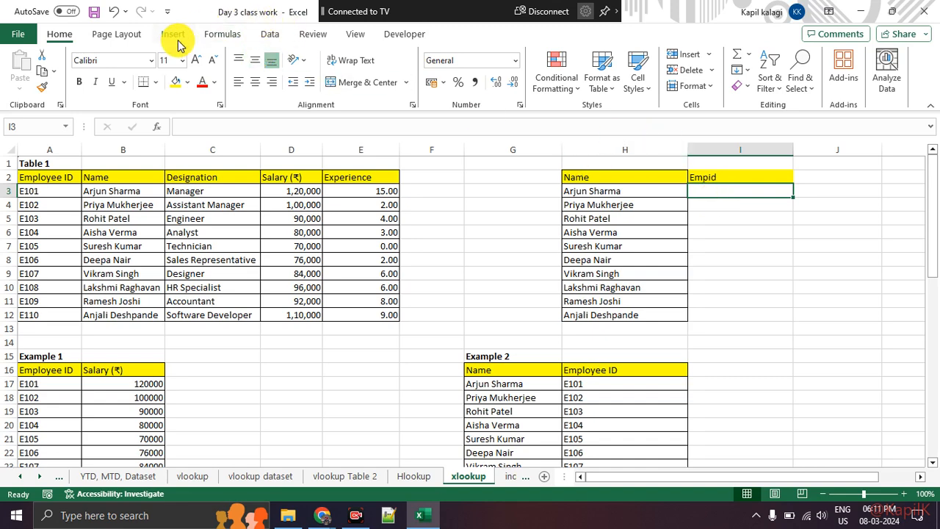
{"action": "left_click", "coordinate": [217, 39]}
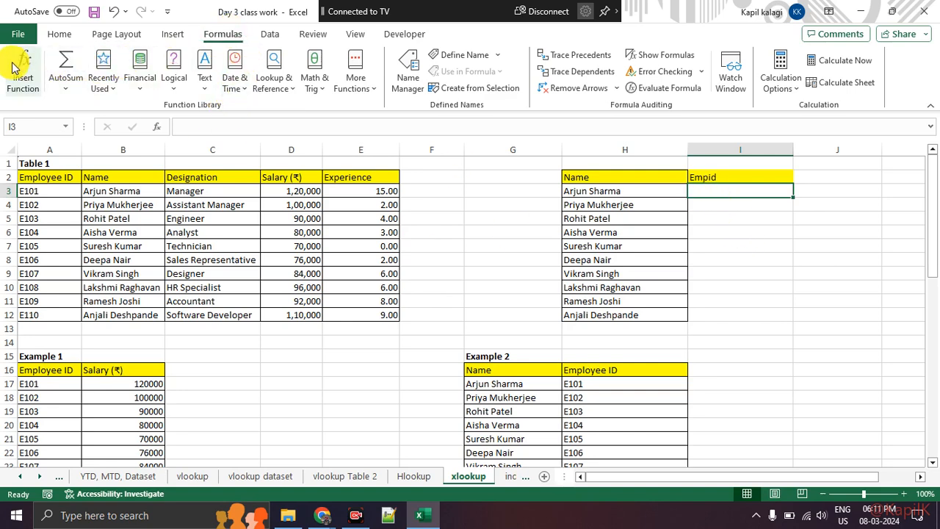
{"action": "type", "text": "="}
{"action": "key", "text": "shift+F3"}
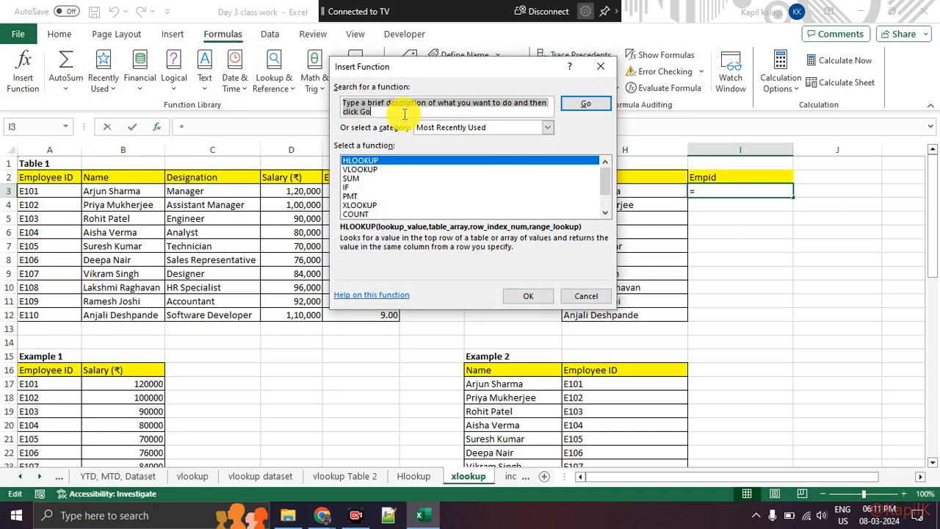
{"action": "type", "text": "vlookup"}
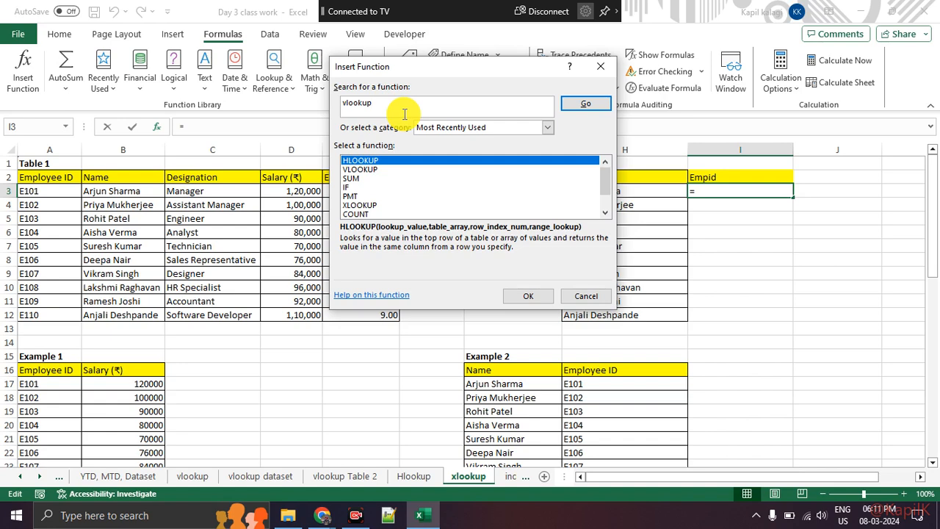
{"action": "key", "text": "Return"}
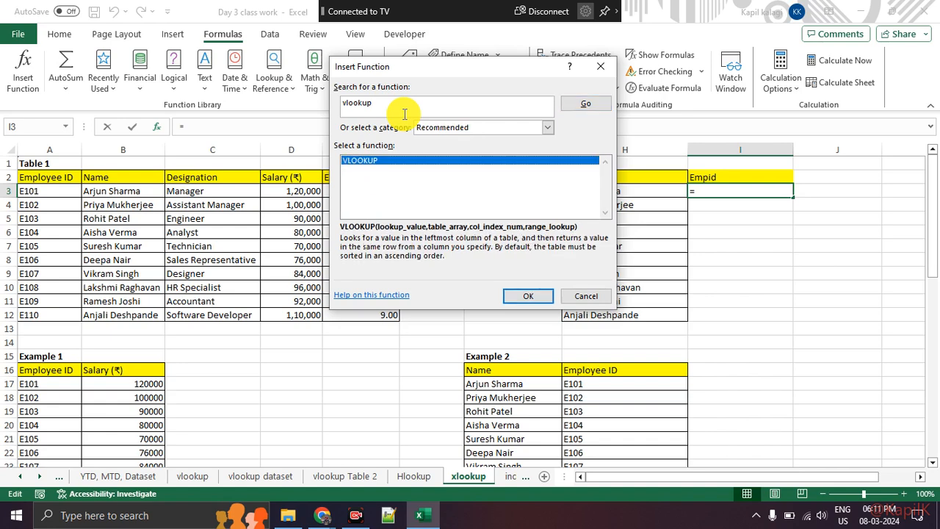
{"action": "left_click_drag", "start_coordinate": [436, 68], "coordinate": [205, 166]}
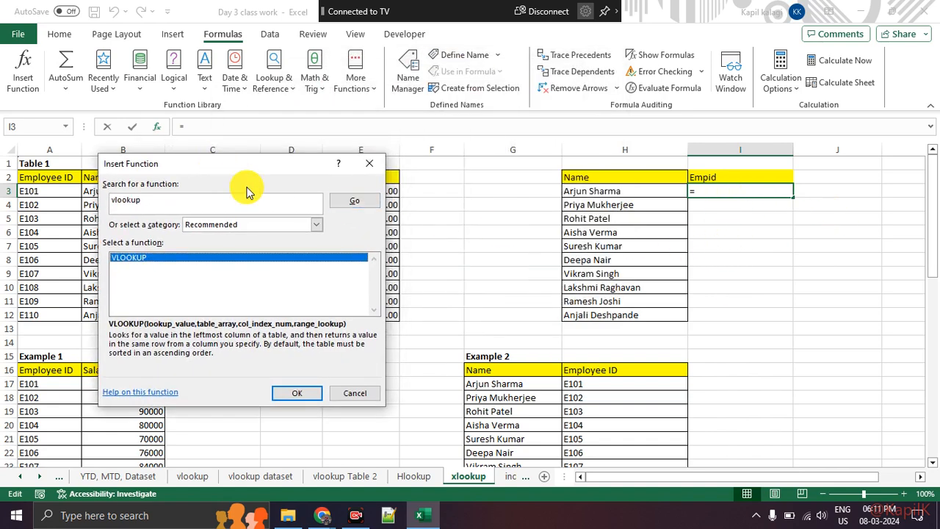
{"action": "left_click", "coordinate": [369, 163]}
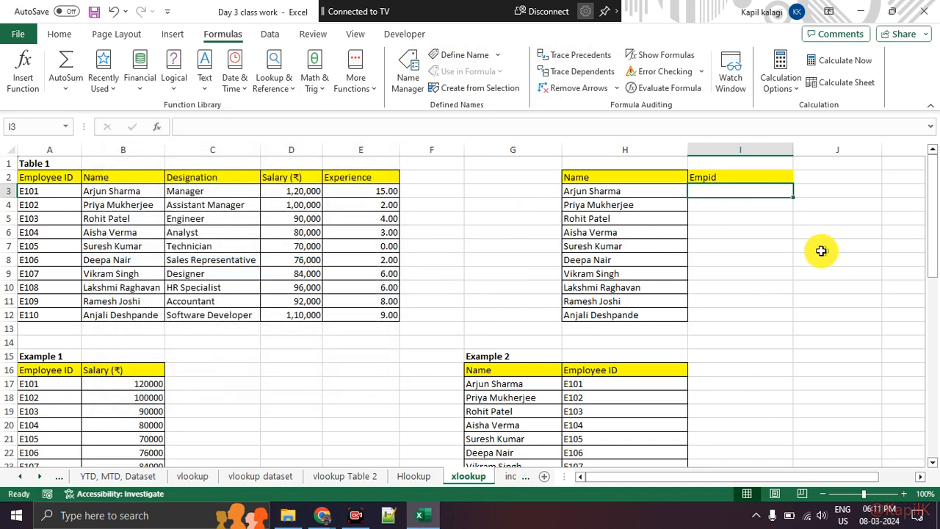
{"action": "left_click", "coordinate": [753, 245]}
{"action": "left_click_drag", "start_coordinate": [723, 193], "coordinate": [738, 314]}
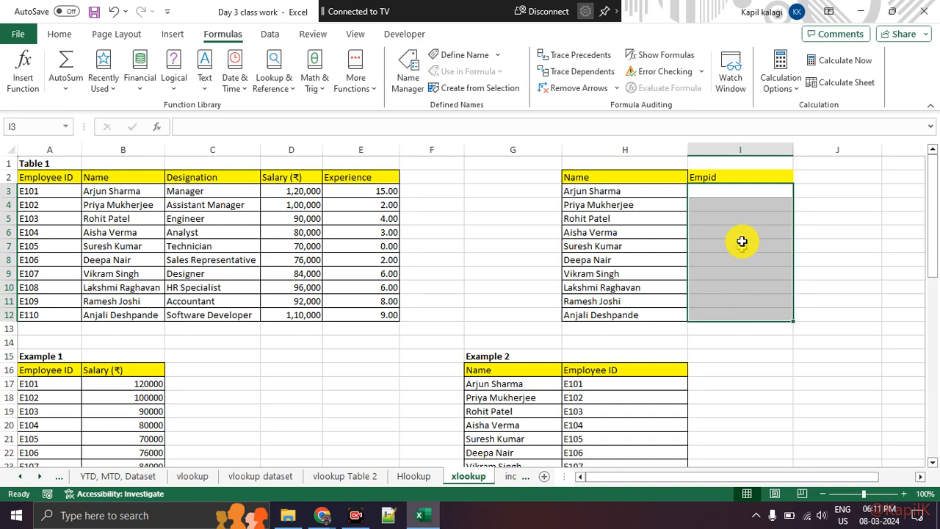
Step: Search the function library for vlookup and insert the VLOOKUP function in cell I3, opening its arguments
{"action": "left_click", "coordinate": [733, 193]}
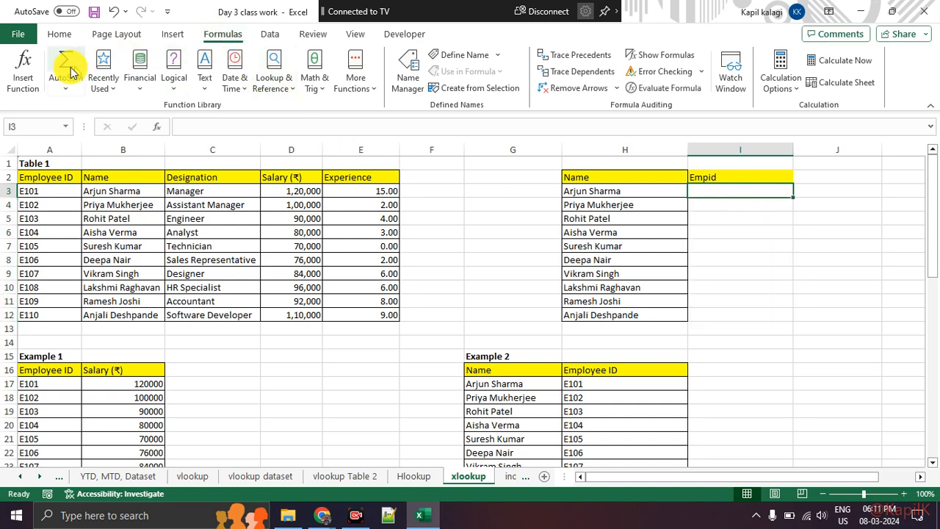
{"action": "left_click", "coordinate": [23, 70]}
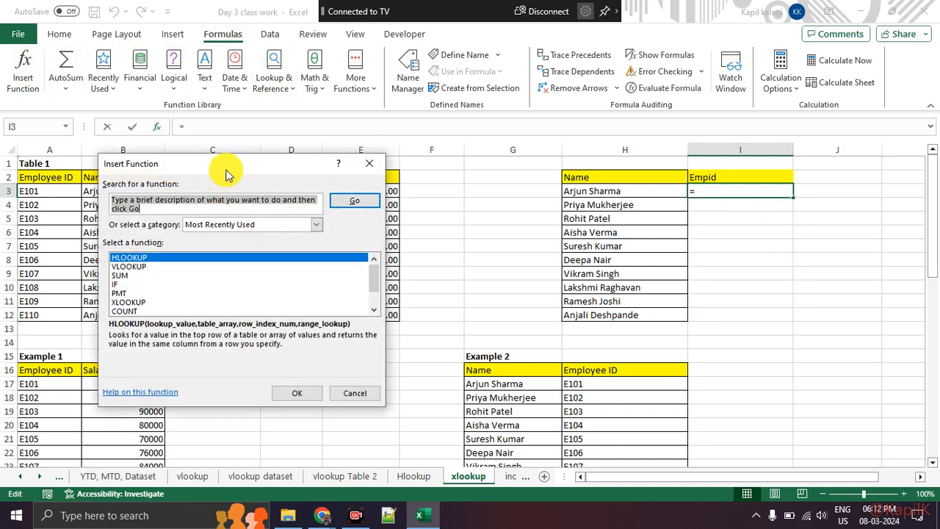
{"action": "left_click_drag", "start_coordinate": [224, 168], "coordinate": [344, 132]}
{"action": "type", "text": "v"}
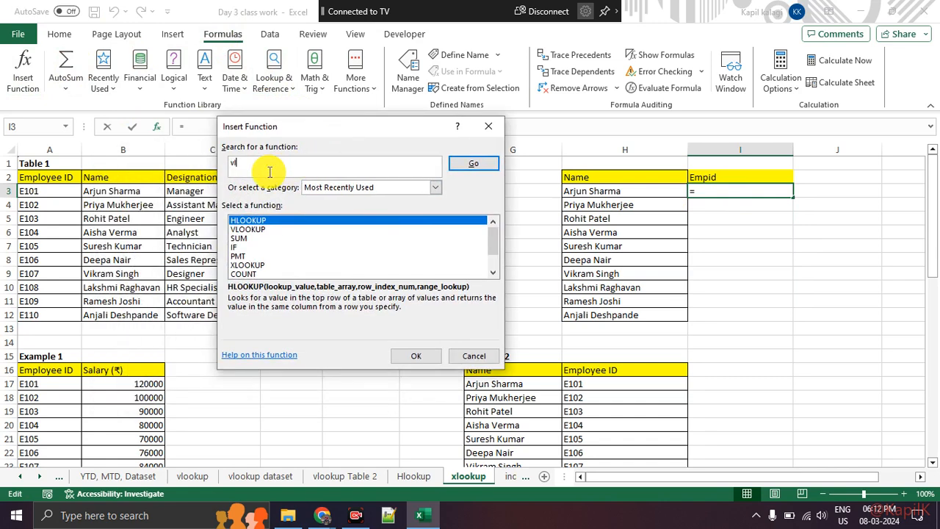
{"action": "type", "text": "lookup"}
{"action": "key", "text": "Return"}
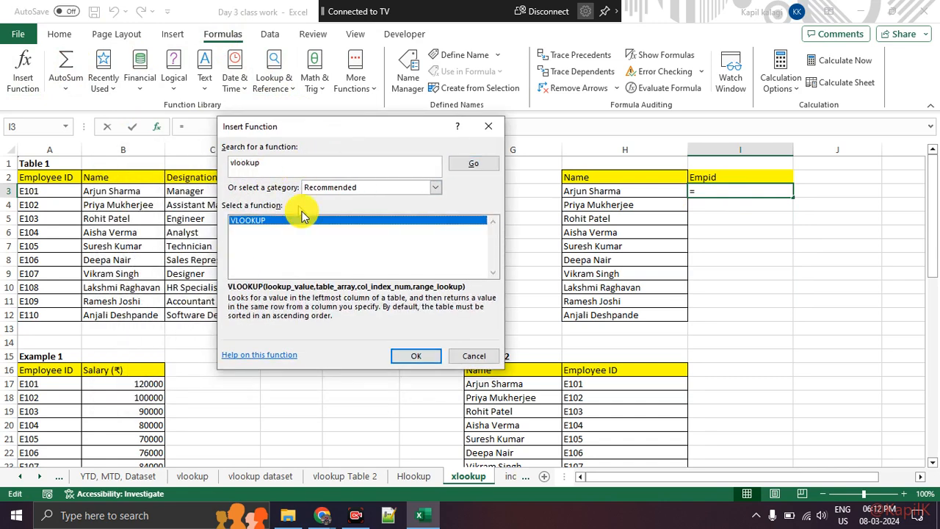
{"action": "left_click", "coordinate": [415, 356]}
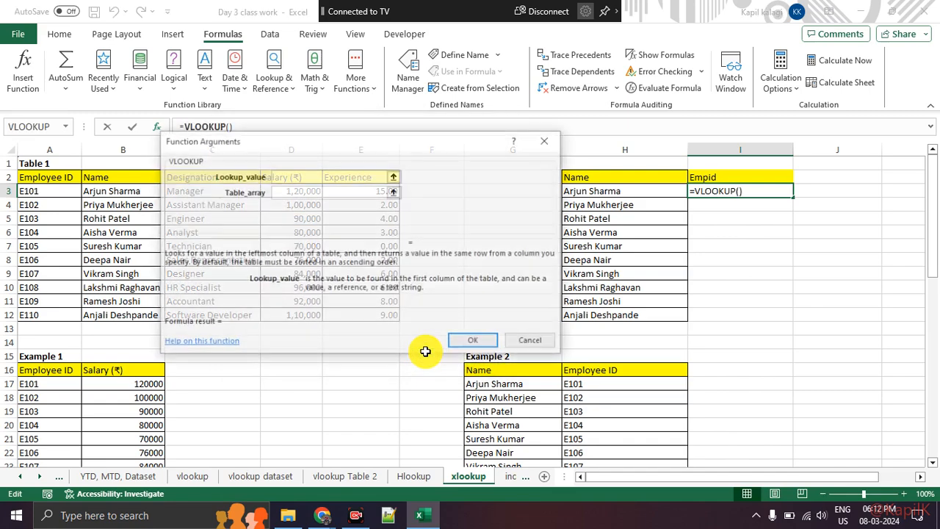
Step: Set the VLOOKUP lookup value to cell H3, the first name in the copied Name column
{"action": "left_click_drag", "start_coordinate": [289, 146], "coordinate": [451, 99]}
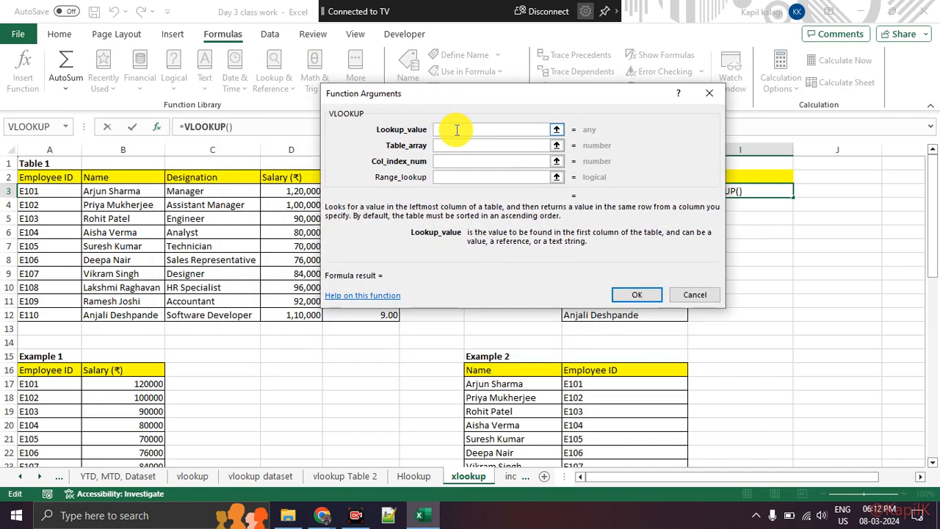
{"action": "left_click", "coordinate": [554, 133]}
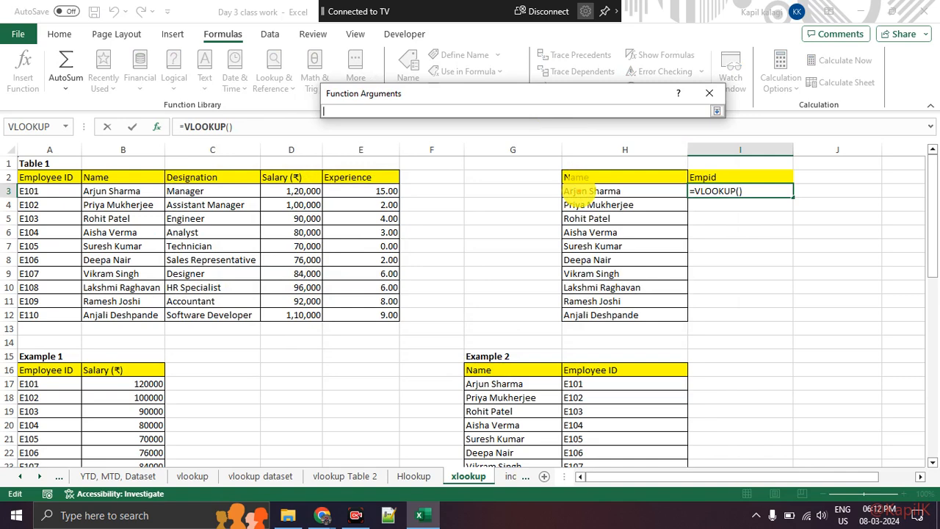
{"action": "mouse_move", "coordinate": [624, 161]}
{"action": "left_mouse_down"}
{"action": "mouse_move", "coordinate": [540, 220]}
{"action": "mouse_move", "coordinate": [610, 156]}
{"action": "left_mouse_up"}
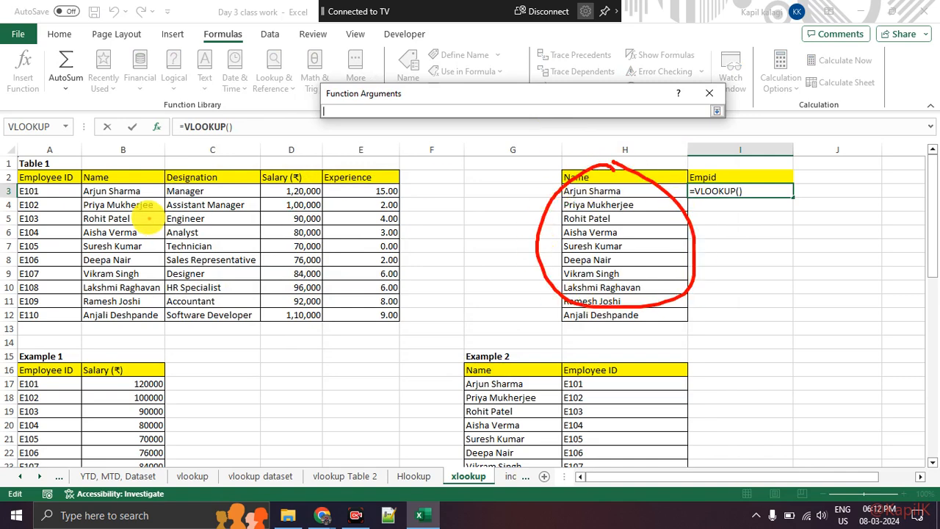
{"action": "mouse_move", "coordinate": [132, 173]}
{"action": "left_mouse_down"}
{"action": "mouse_move", "coordinate": [166, 242]}
{"action": "mouse_move", "coordinate": [124, 170]}
{"action": "left_mouse_up"}
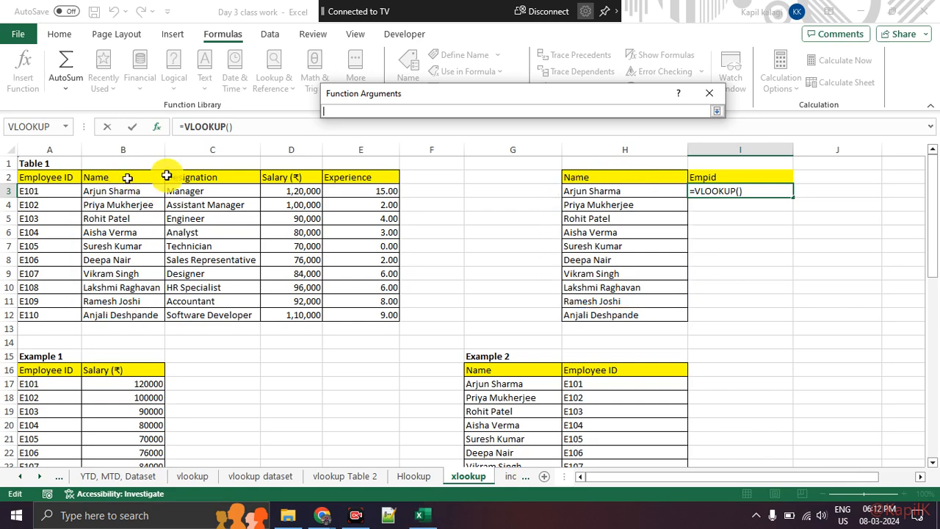
{"action": "left_click", "coordinate": [600, 192]}
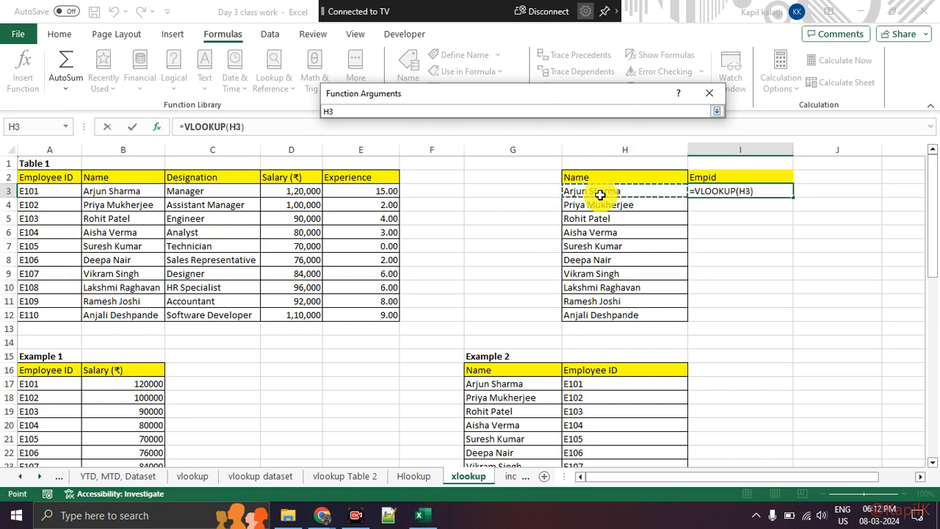
{"action": "left_click", "coordinate": [716, 110]}
Step: Set the VLOOKUP table array to B3:E12, from Table 1's Name column through Experience
{"action": "left_click", "coordinate": [446, 144]}
{"action": "left_click", "coordinate": [558, 147]}
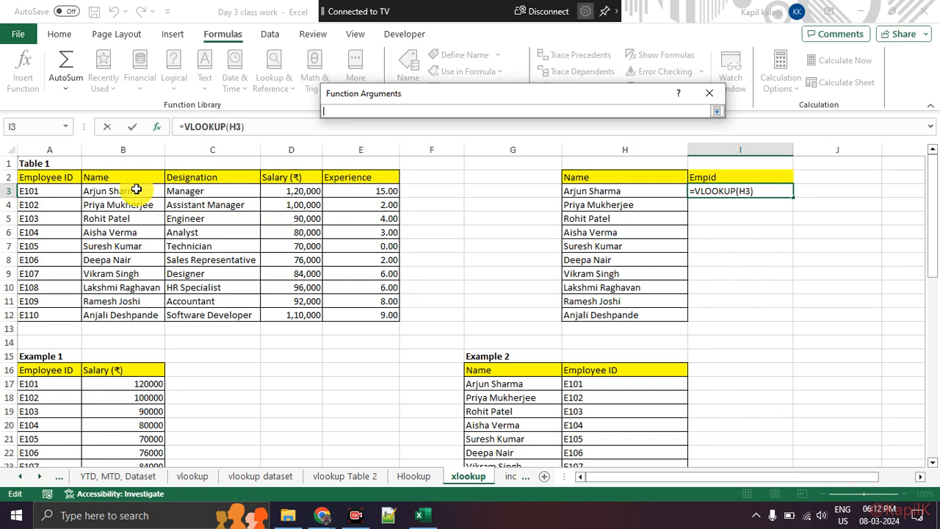
{"action": "left_click_drag", "start_coordinate": [136, 190], "coordinate": [354, 318]}
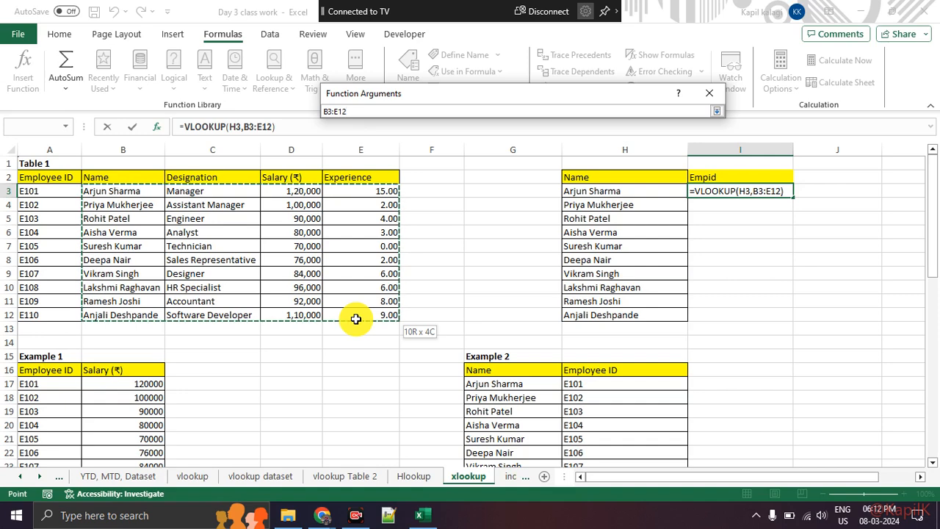
{"action": "left_click_drag", "start_coordinate": [355, 317], "coordinate": [355, 318]}
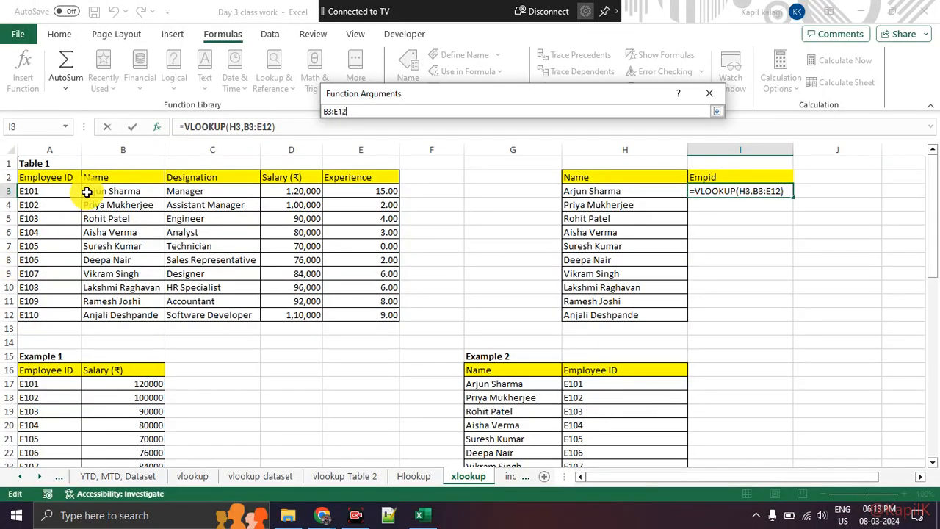
Step: Replace the VLOOKUP table array with A2:B12, covering the Employee ID and Name columns with headers
{"action": "left_click_drag", "start_coordinate": [357, 109], "coordinate": [245, 107]}
{"action": "key", "text": "BackSpace"}
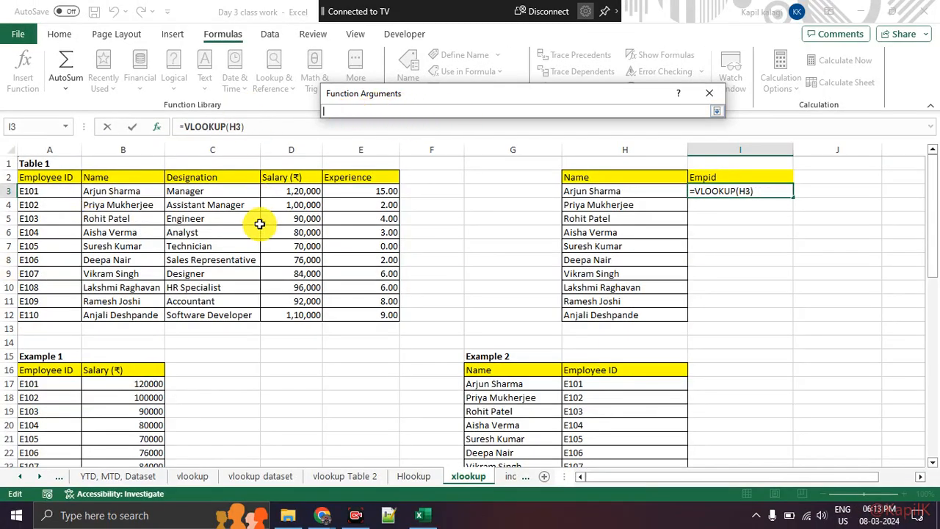
{"action": "left_click_drag", "start_coordinate": [132, 179], "coordinate": [64, 317]}
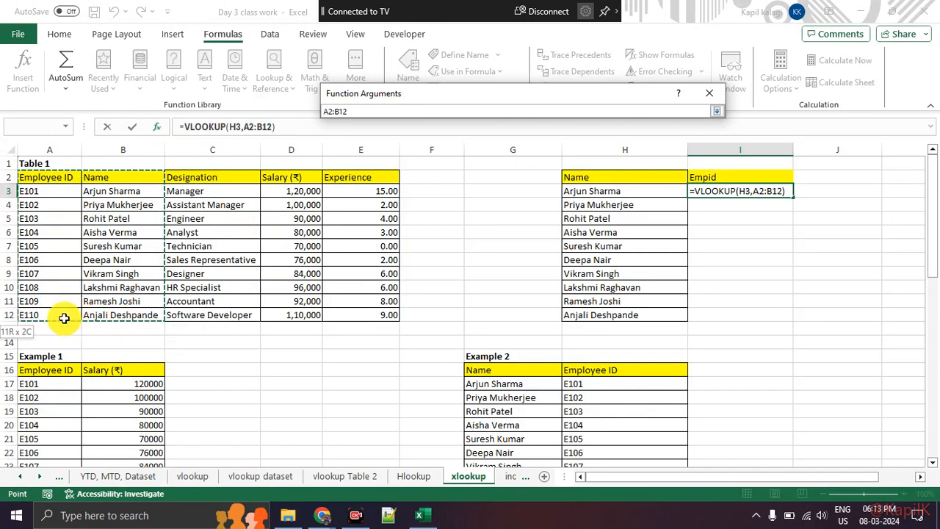
{"action": "left_click_drag", "start_coordinate": [64, 317], "coordinate": [63, 317]}
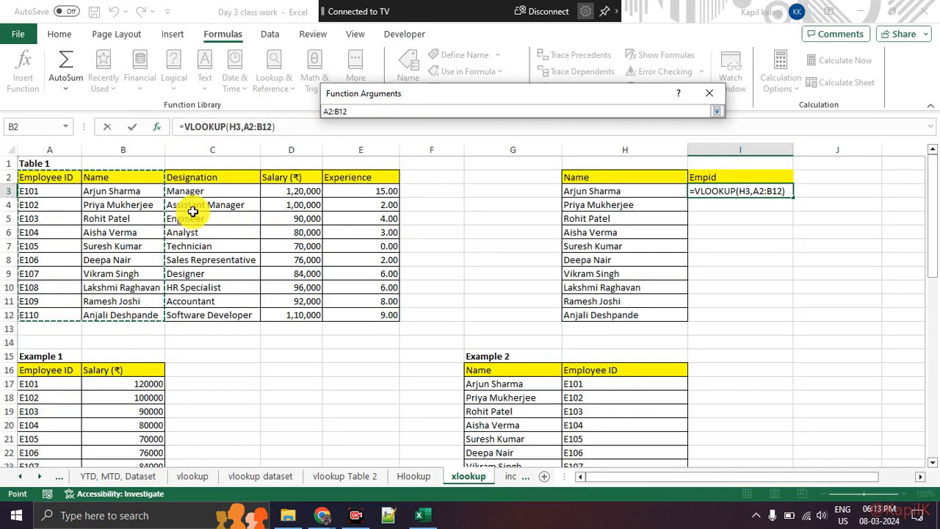
{"action": "left_click", "coordinate": [716, 111]}
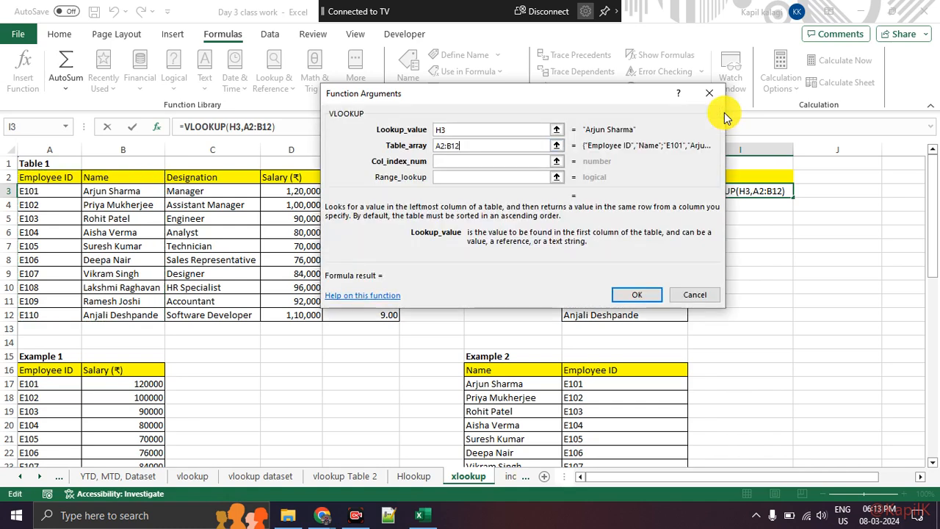
{"action": "left_click", "coordinate": [472, 160]}
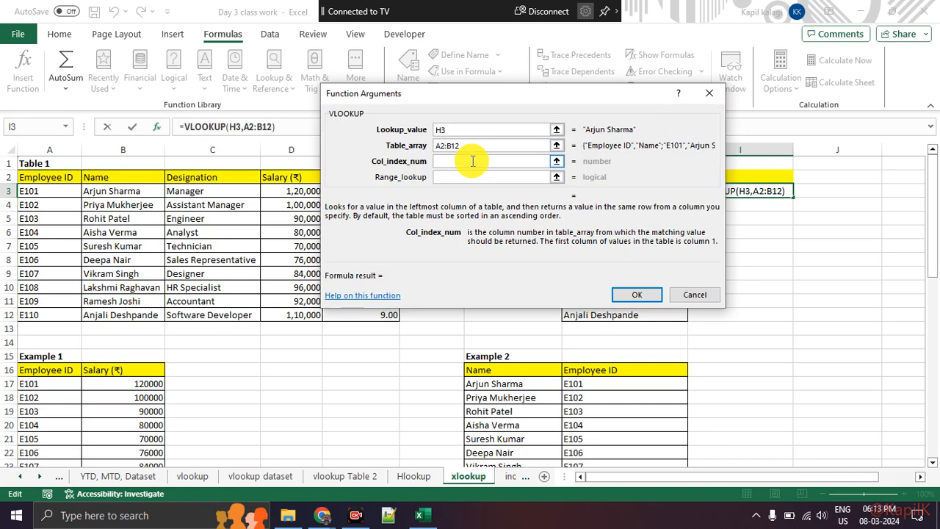
{"action": "mouse_move", "coordinate": [111, 339]}
{"action": "left_mouse_down"}
{"action": "mouse_move", "coordinate": [122, 361]}
{"action": "mouse_move", "coordinate": [152, 360]}
{"action": "left_mouse_up"}
{"action": "mouse_move", "coordinate": [36, 328]}
{"action": "left_mouse_down"}
{"action": "mouse_move", "coordinate": [45, 349]}
{"action": "mouse_move", "coordinate": [62, 354]}
{"action": "mouse_move", "coordinate": [41, 360]}
{"action": "left_mouse_up"}
{"action": "left_click_drag", "start_coordinate": [293, 398], "coordinate": [492, 398]}
{"action": "left_click_drag", "start_coordinate": [389, 343], "coordinate": [380, 433]}
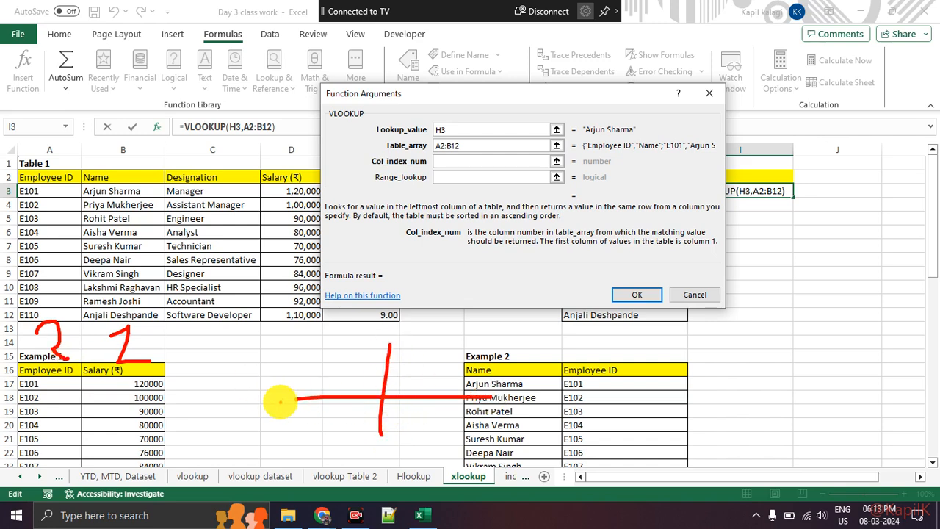
{"action": "mouse_move", "coordinate": [398, 403]}
{"action": "left_mouse_down"}
{"action": "mouse_move", "coordinate": [403, 420]}
{"action": "mouse_move", "coordinate": [405, 403]}
{"action": "mouse_move", "coordinate": [422, 417]}
{"action": "left_mouse_up"}
{"action": "left_click_drag", "start_coordinate": [449, 402], "coordinate": [537, 433]}
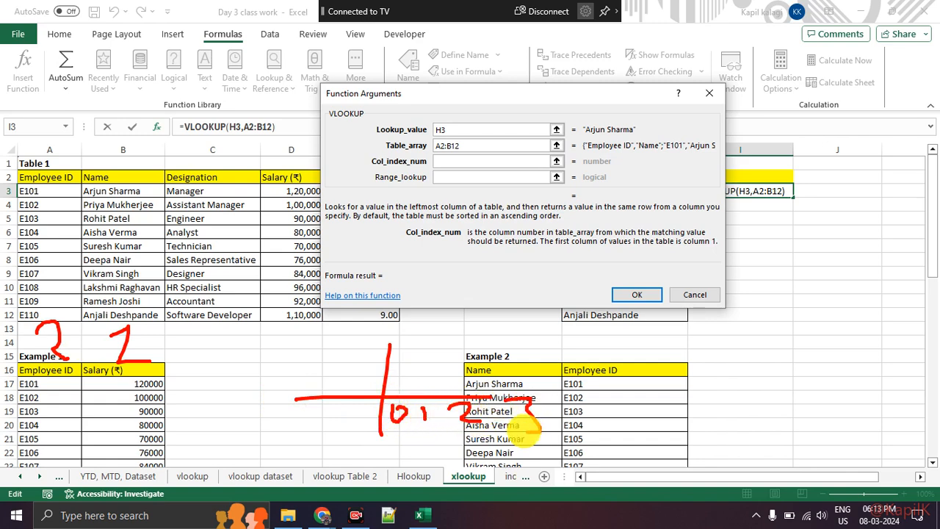
{"action": "left_click_drag", "start_coordinate": [326, 420], "coordinate": [350, 423]}
{"action": "mouse_move", "coordinate": [274, 422]}
{"action": "left_mouse_down"}
{"action": "mouse_move", "coordinate": [298, 419]}
{"action": "mouse_move", "coordinate": [316, 432]}
{"action": "left_mouse_up"}
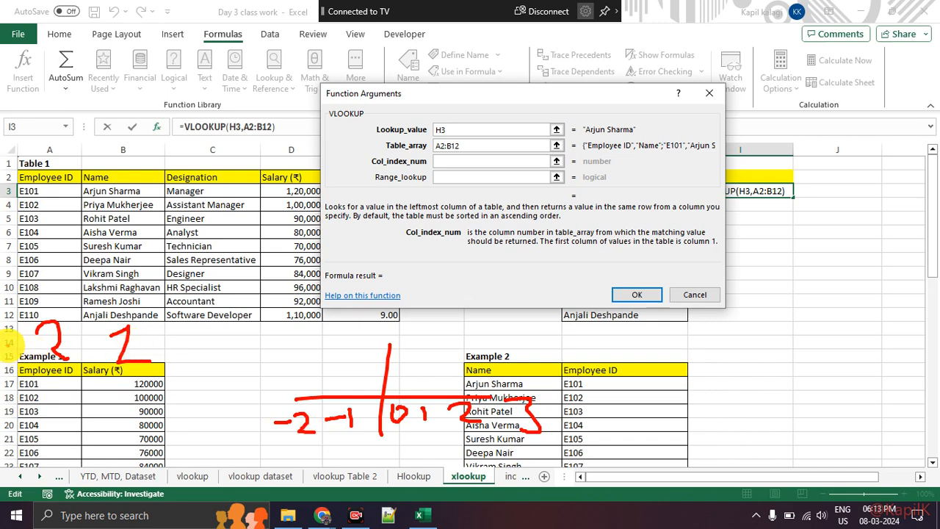
{"action": "mouse_move", "coordinate": [50, 322]}
{"action": "left_mouse_down"}
{"action": "mouse_move", "coordinate": [44, 363]}
{"action": "mouse_move", "coordinate": [59, 339]}
{"action": "mouse_move", "coordinate": [75, 344]}
{"action": "left_mouse_up"}
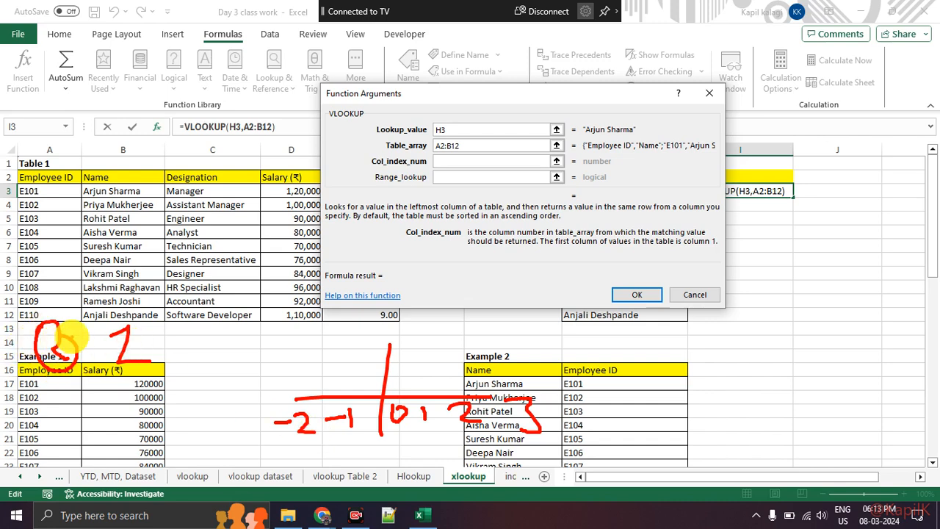
{"action": "left_click_drag", "start_coordinate": [114, 180], "coordinate": [542, 417]}
{"action": "left_click_drag", "start_coordinate": [508, 261], "coordinate": [103, 485]}
{"action": "left_click_drag", "start_coordinate": [264, 220], "coordinate": [672, 385]}
{"action": "left_click_drag", "start_coordinate": [424, 355], "coordinate": [626, 268]}
{"action": "left_click_drag", "start_coordinate": [470, 206], "coordinate": [870, 316]}
{"action": "left_click_drag", "start_coordinate": [711, 197], "coordinate": [672, 242]}
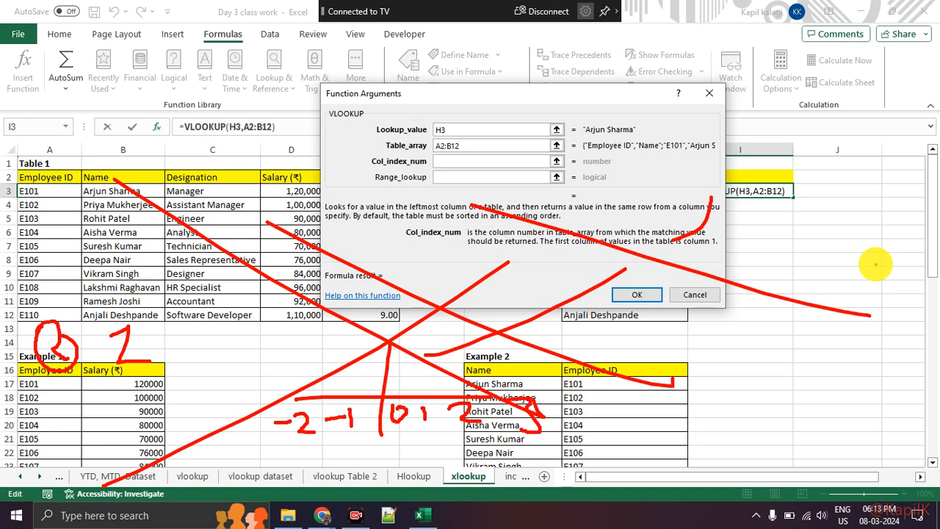
{"action": "key", "text": "Escape"}
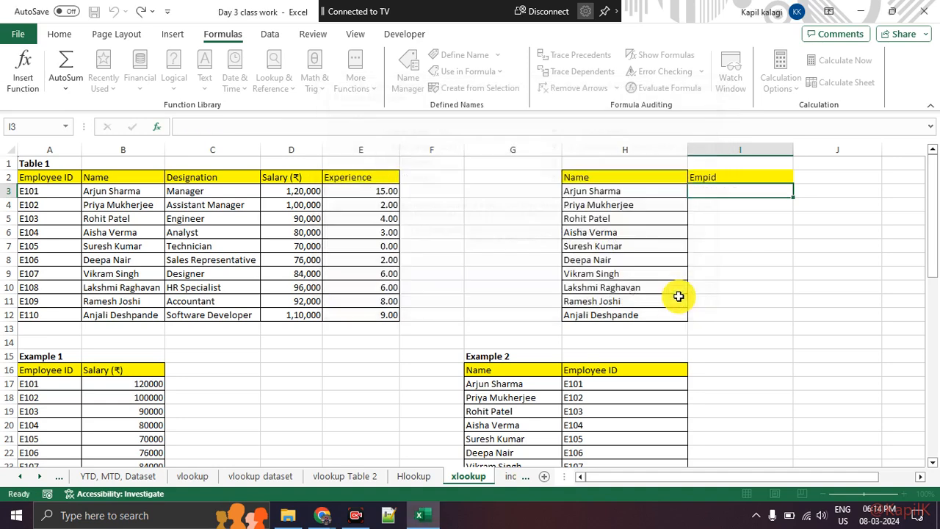
Step: Cancel the VLOOKUP entry in I3 and select Table 1's Designation values, C3:C12
{"action": "left_click", "coordinate": [690, 295]}
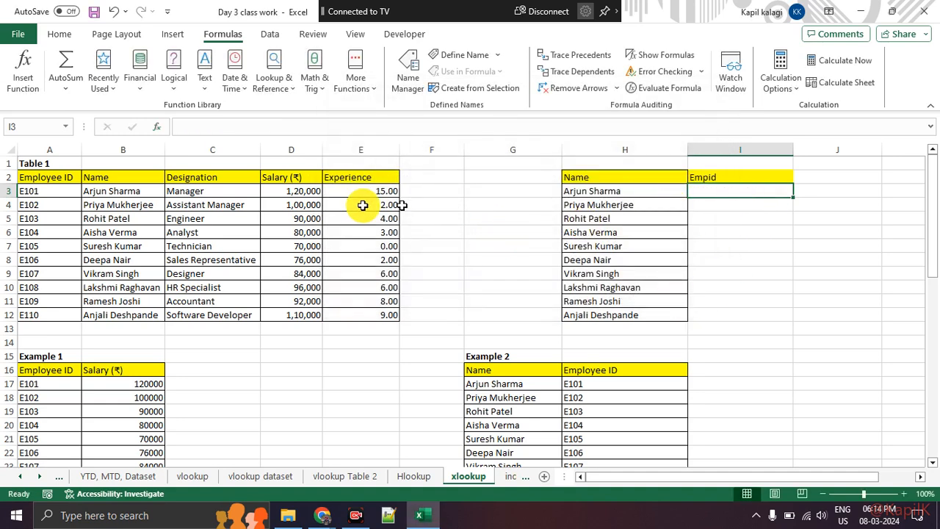
{"action": "left_click_drag", "start_coordinate": [235, 189], "coordinate": [246, 310]}
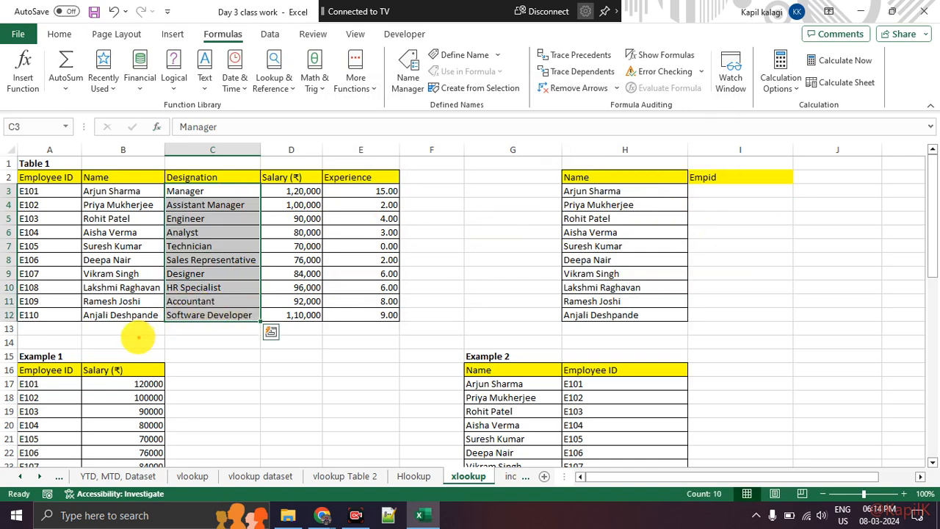
{"action": "left_click_drag", "start_coordinate": [90, 168], "coordinate": [133, 172]}
{"action": "left_click_drag", "start_coordinate": [22, 151], "coordinate": [69, 117]}
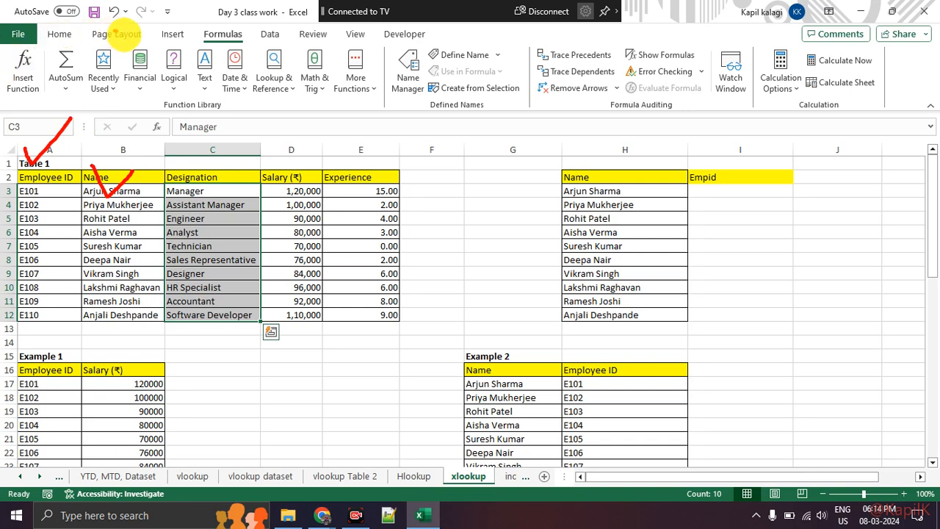
{"action": "left_click_drag", "start_coordinate": [114, 31], "coordinate": [234, 113]}
{"action": "left_click_drag", "start_coordinate": [224, 51], "coordinate": [153, 109]}
{"action": "left_click_drag", "start_coordinate": [351, 198], "coordinate": [564, 334]}
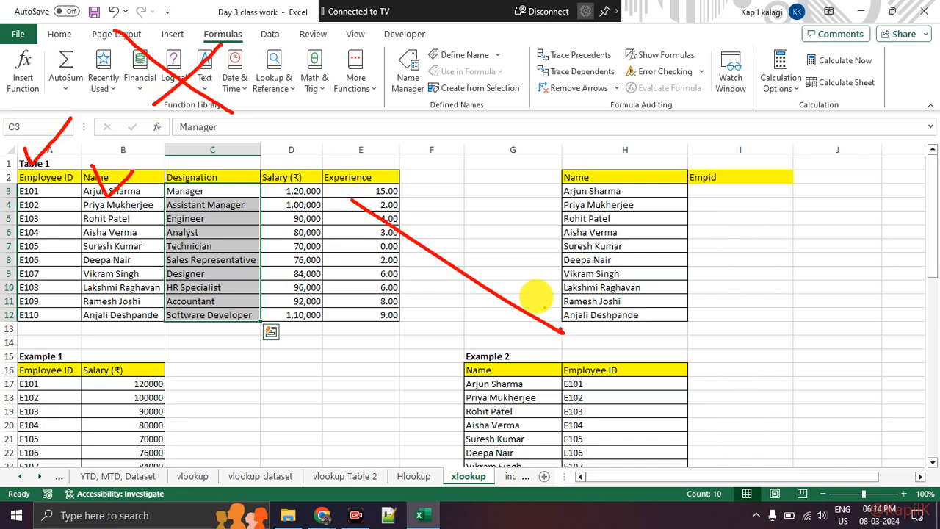
{"action": "left_click_drag", "start_coordinate": [515, 216], "coordinate": [392, 342]}
{"action": "left_click_drag", "start_coordinate": [575, 178], "coordinate": [608, 292]}
{"action": "mouse_move", "coordinate": [687, 224]}
{"action": "left_mouse_down"}
{"action": "mouse_move", "coordinate": [653, 269]}
{"action": "mouse_move", "coordinate": [732, 253]}
{"action": "mouse_move", "coordinate": [723, 224]}
{"action": "left_mouse_up"}
{"action": "left_click_drag", "start_coordinate": [734, 170], "coordinate": [758, 246]}
{"action": "left_click_drag", "start_coordinate": [779, 207], "coordinate": [808, 250]}
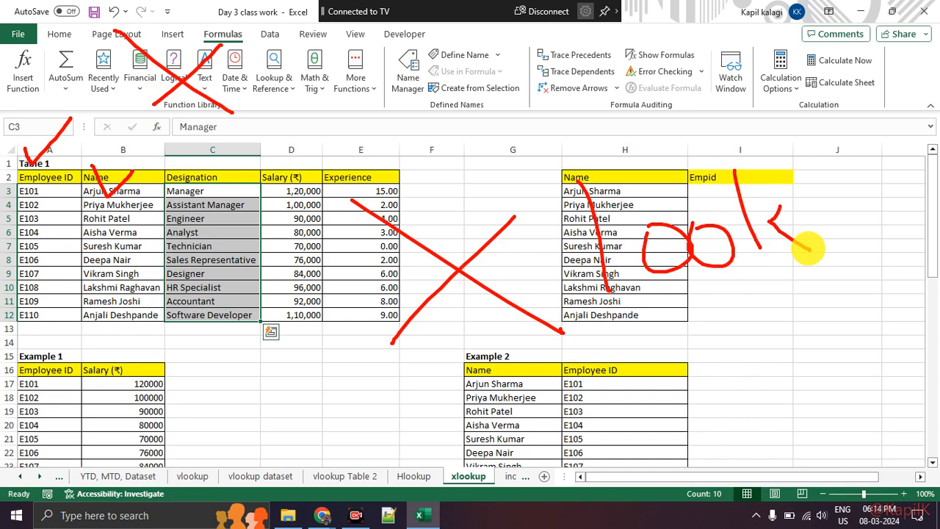
{"action": "mouse_move", "coordinate": [369, 369]}
{"action": "left_mouse_down"}
{"action": "mouse_move", "coordinate": [788, 340]}
{"action": "mouse_move", "coordinate": [470, 380]}
{"action": "left_mouse_up"}
{"action": "left_click_drag", "start_coordinate": [591, 376], "coordinate": [763, 369]}
{"action": "mouse_move", "coordinate": [236, 345]}
{"action": "left_mouse_down"}
{"action": "mouse_move", "coordinate": [151, 340]}
{"action": "mouse_move", "coordinate": [163, 351]}
{"action": "left_mouse_up"}
{"action": "left_click_drag", "start_coordinate": [201, 161], "coordinate": [253, 144]}
{"action": "mouse_move", "coordinate": [587, 146]}
{"action": "left_mouse_down"}
{"action": "mouse_move", "coordinate": [606, 157]}
{"action": "mouse_move", "coordinate": [627, 112]}
{"action": "left_mouse_up"}
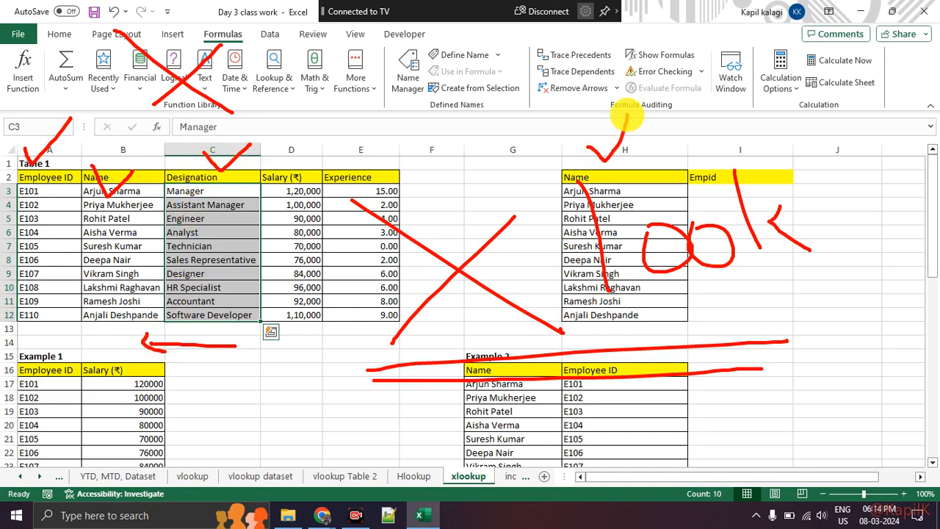
{"action": "key", "text": "Escape"}
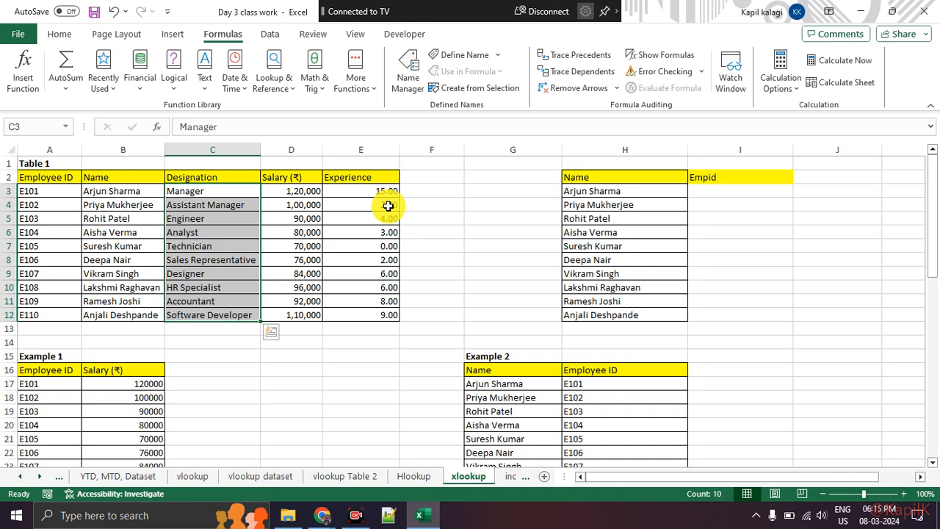
Step: Search the function library for xlookup and insert the XLOOKUP function in cell I3, opening its arguments
{"action": "left_click", "coordinate": [746, 191]}
{"action": "left_click", "coordinate": [738, 218]}
{"action": "left_click", "coordinate": [731, 188]}
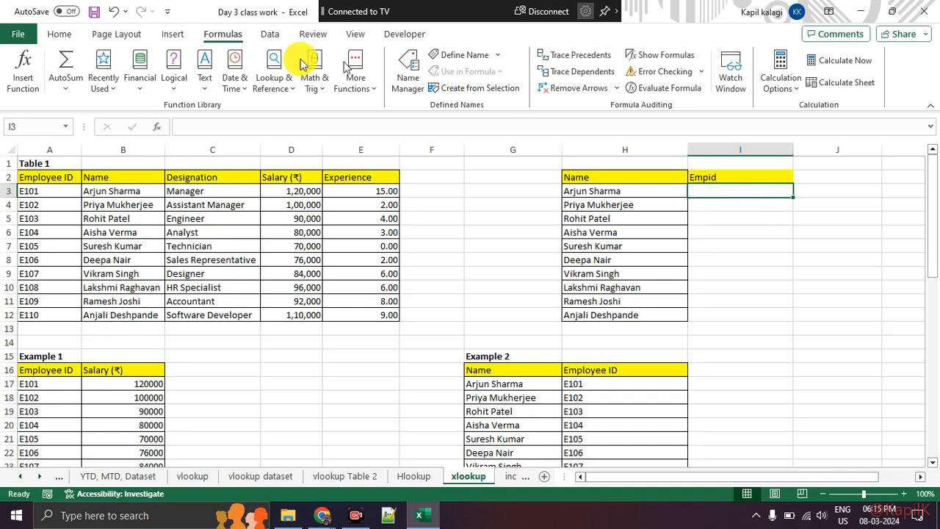
{"action": "left_click", "coordinate": [14, 66]}
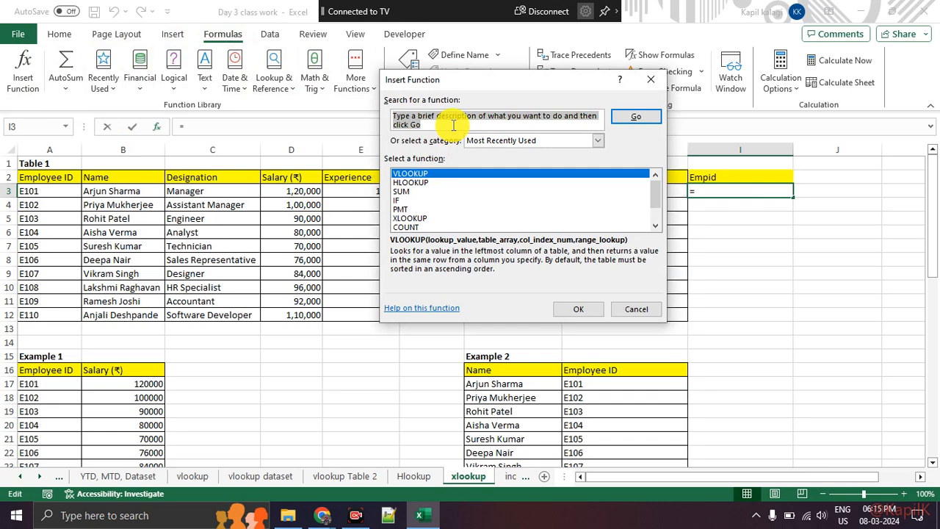
{"action": "type", "text": "xlookup"}
{"action": "key", "text": "Return"}
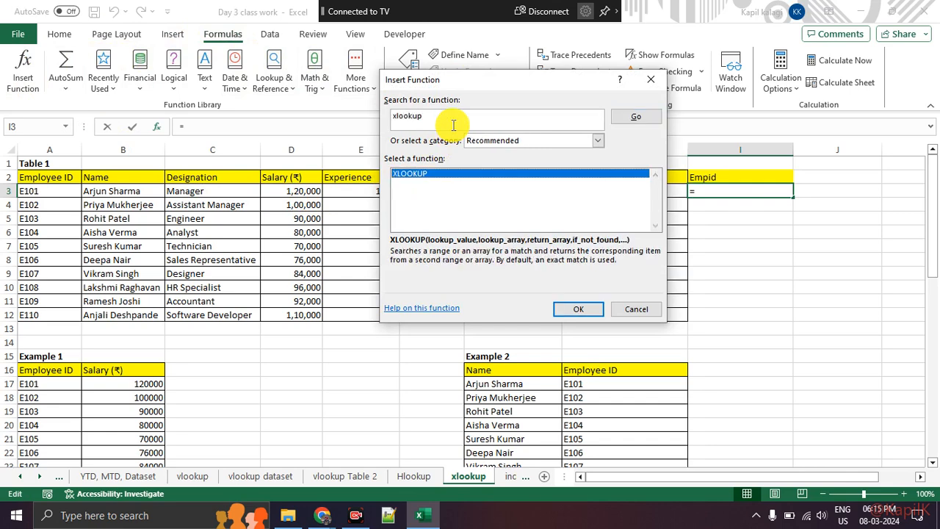
{"action": "left_click", "coordinate": [591, 314]}
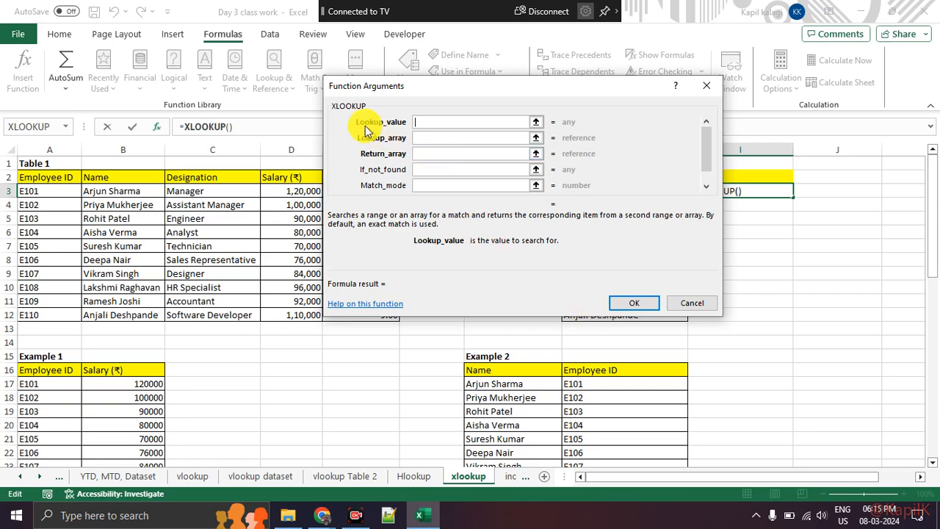
Step: Set the XLOOKUP lookup value to H3 and open the lookup array argument for picking a range on the sheet
{"action": "left_click_drag", "start_coordinate": [445, 86], "coordinate": [256, 112]}
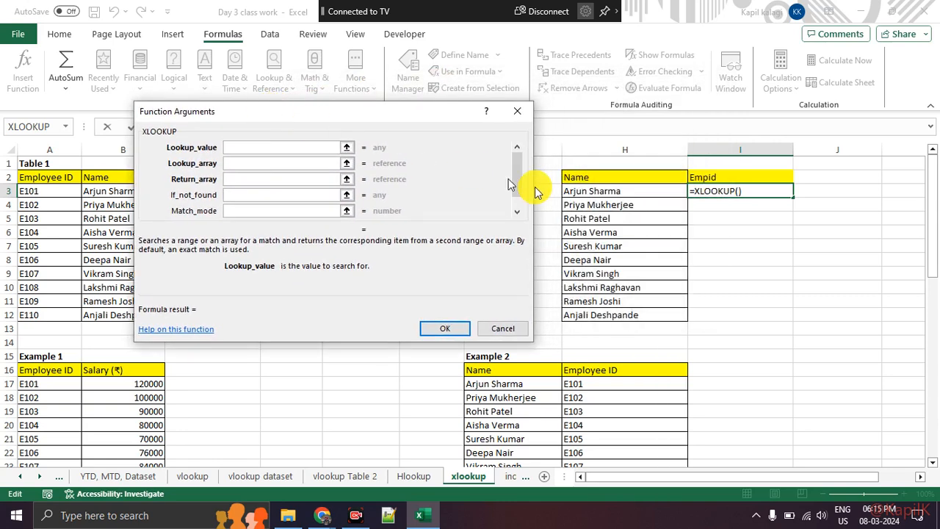
{"action": "left_click", "coordinate": [596, 193]}
{"action": "left_click_drag", "start_coordinate": [389, 121], "coordinate": [542, 109]}
{"action": "left_click", "coordinate": [412, 151]}
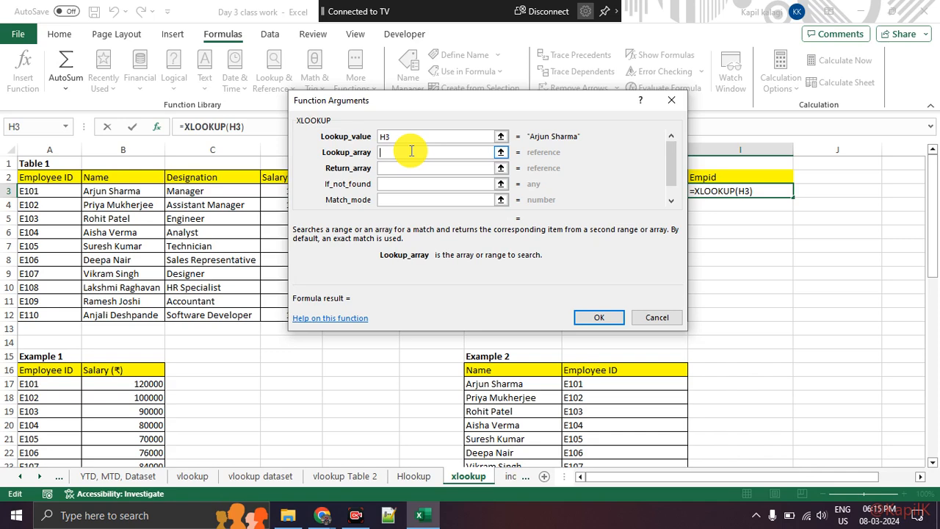
{"action": "left_click", "coordinate": [502, 151]}
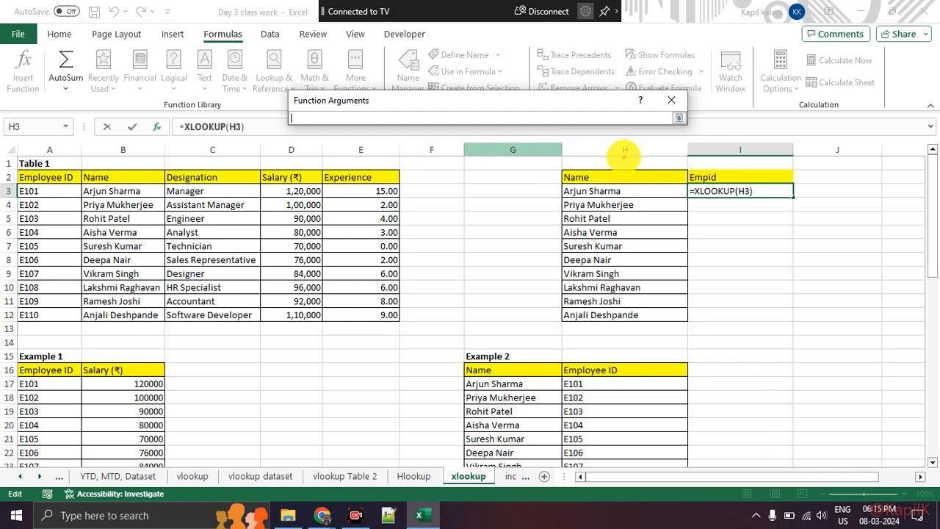
{"action": "left_click_drag", "start_coordinate": [623, 156], "coordinate": [636, 354]}
{"action": "left_click_drag", "start_coordinate": [316, 250], "coordinate": [899, 286]}
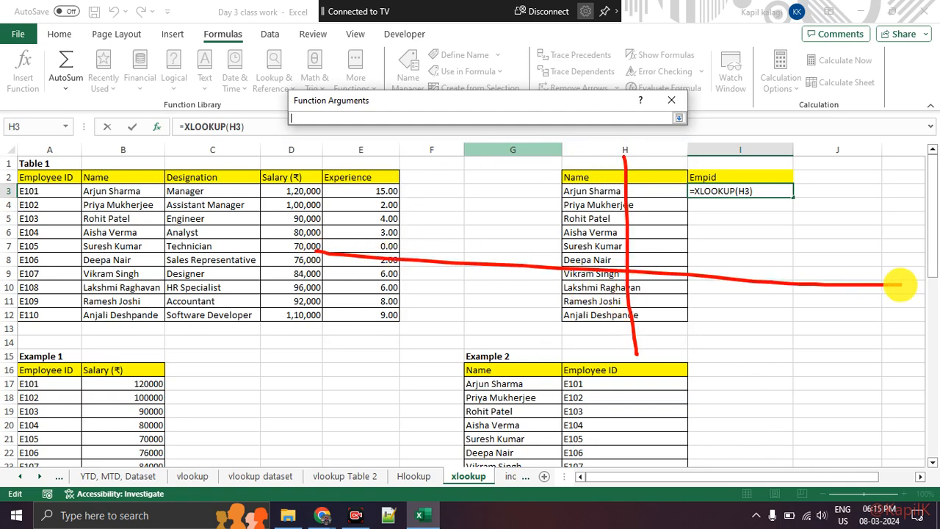
{"action": "key", "text": "Escape"}
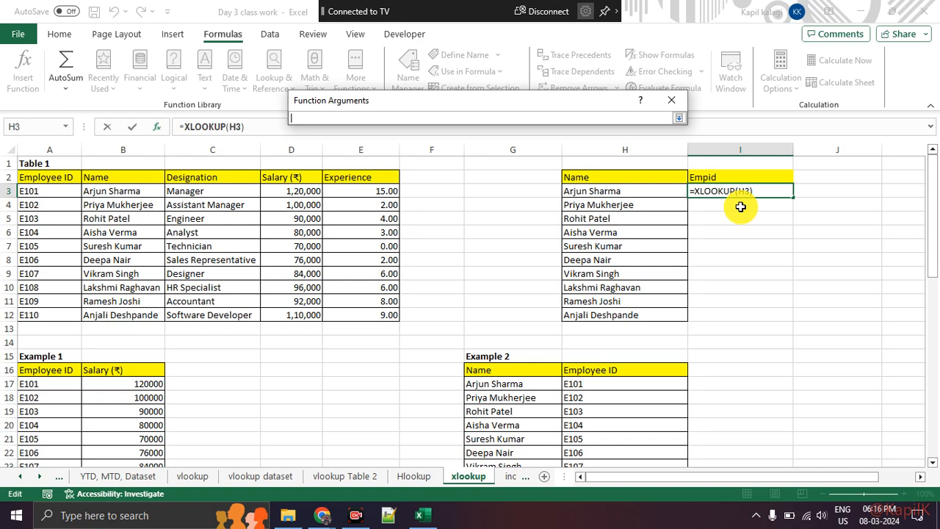
Step: Set the XLOOKUP lookup array to Table 1's Name values, B3:B12, and make it the absolute range $B$3:$B$12
{"action": "left_click", "coordinate": [679, 118]}
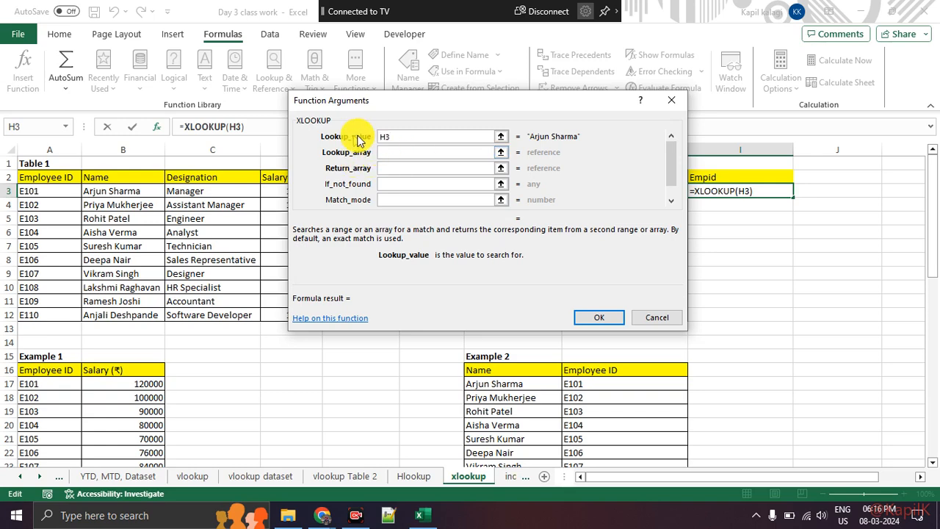
{"action": "left_click", "coordinate": [500, 152]}
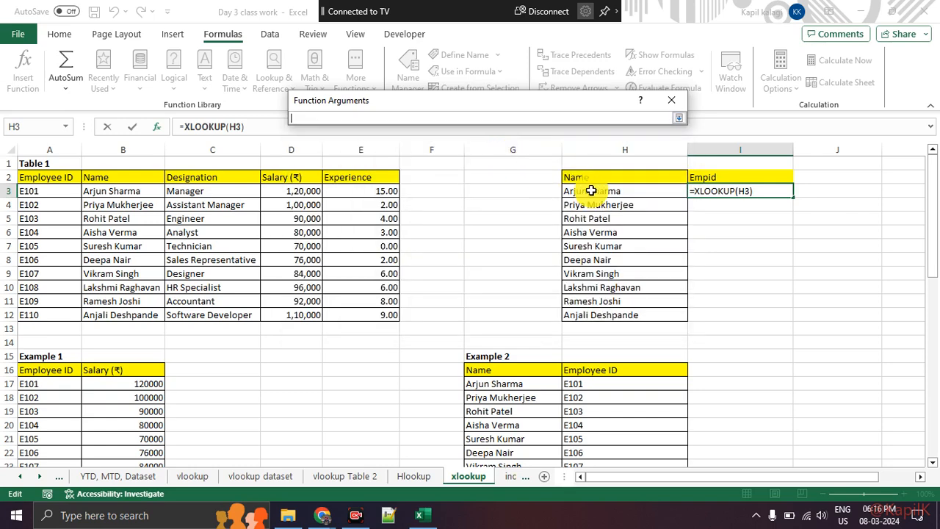
{"action": "mouse_move", "coordinate": [620, 174]}
{"action": "left_mouse_down"}
{"action": "mouse_move", "coordinate": [576, 209]}
{"action": "mouse_move", "coordinate": [665, 327]}
{"action": "mouse_move", "coordinate": [623, 184]}
{"action": "left_mouse_up"}
{"action": "mouse_move", "coordinate": [93, 164]}
{"action": "left_mouse_down"}
{"action": "mouse_move", "coordinate": [31, 163]}
{"action": "mouse_move", "coordinate": [13, 273]}
{"action": "mouse_move", "coordinate": [25, 323]}
{"action": "mouse_move", "coordinate": [345, 320]}
{"action": "mouse_move", "coordinate": [395, 290]}
{"action": "mouse_move", "coordinate": [253, 157]}
{"action": "left_mouse_up"}
{"action": "mouse_move", "coordinate": [82, 174]}
{"action": "left_mouse_down"}
{"action": "mouse_move", "coordinate": [163, 171]}
{"action": "mouse_move", "coordinate": [160, 301]}
{"action": "mouse_move", "coordinate": [103, 321]}
{"action": "mouse_move", "coordinate": [87, 219]}
{"action": "mouse_move", "coordinate": [88, 170]}
{"action": "mouse_move", "coordinate": [104, 169]}
{"action": "left_mouse_up"}
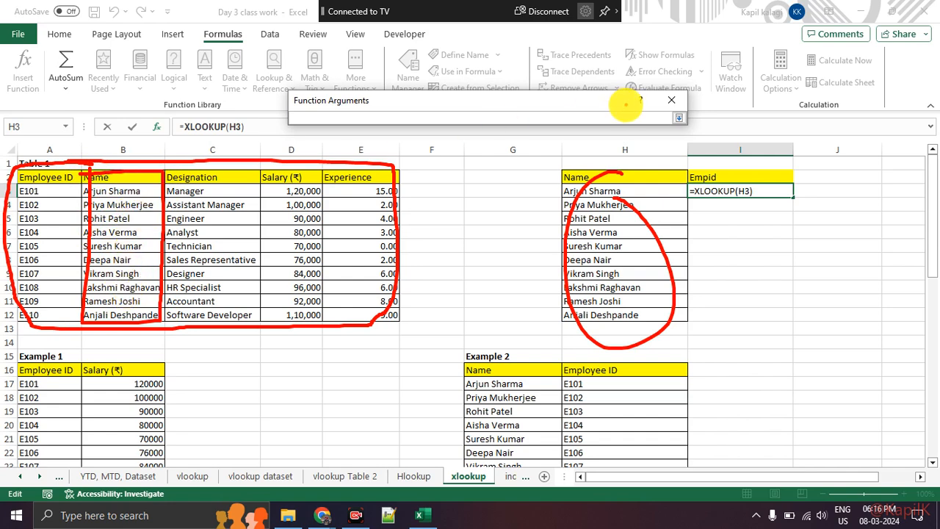
{"action": "key", "text": "Escape"}
{"action": "left_click_drag", "start_coordinate": [124, 190], "coordinate": [138, 313]}
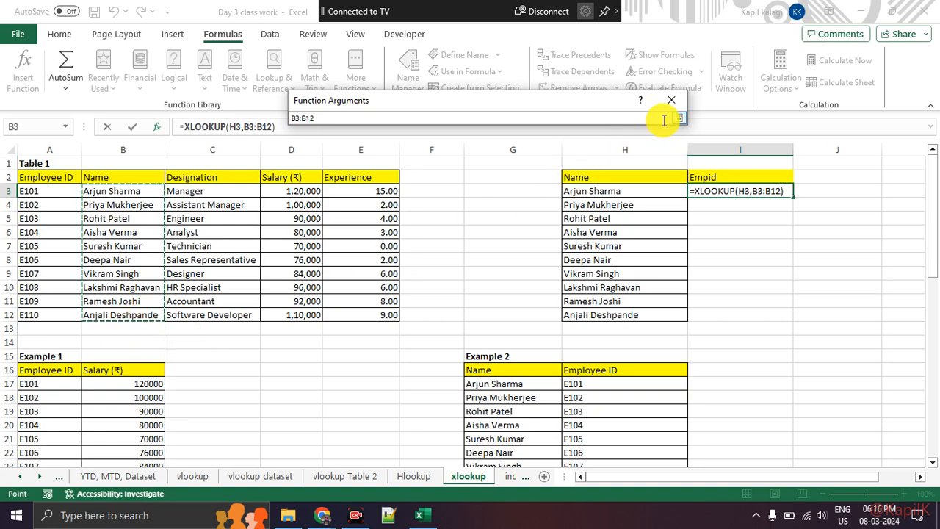
{"action": "left_click", "coordinate": [679, 118]}
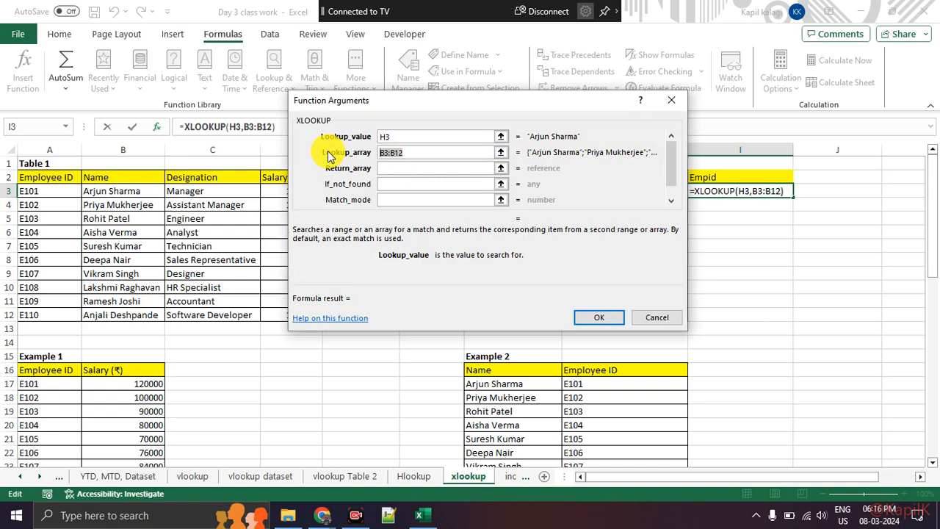
{"action": "key", "text": "F4"}
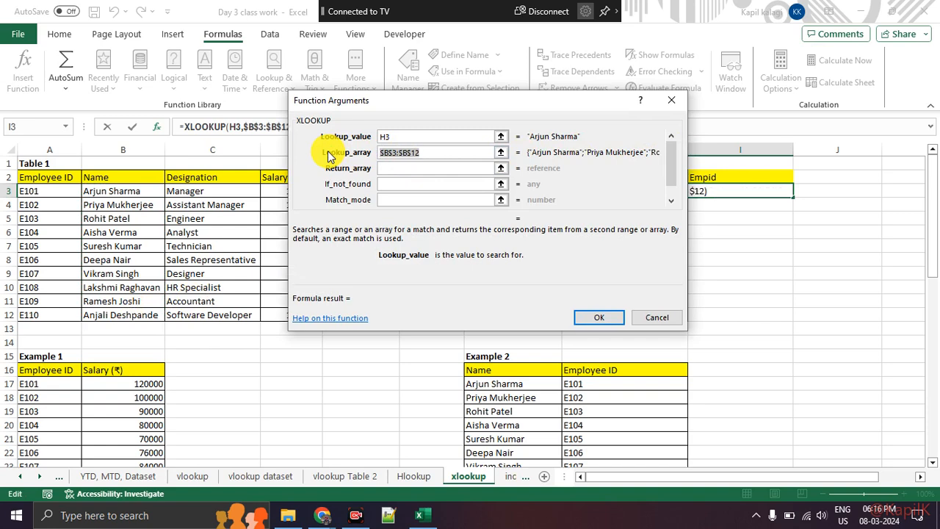
Step: Set the return array to Table 1's Employee IDs, A3:A12, and complete the XLOOKUP formula in I3
{"action": "left_click", "coordinate": [393, 168]}
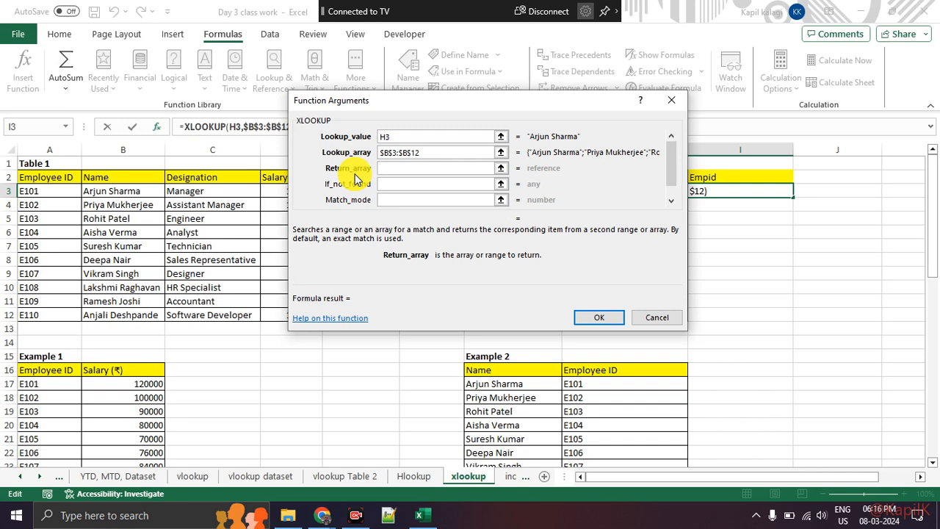
{"action": "left_click", "coordinate": [500, 168]}
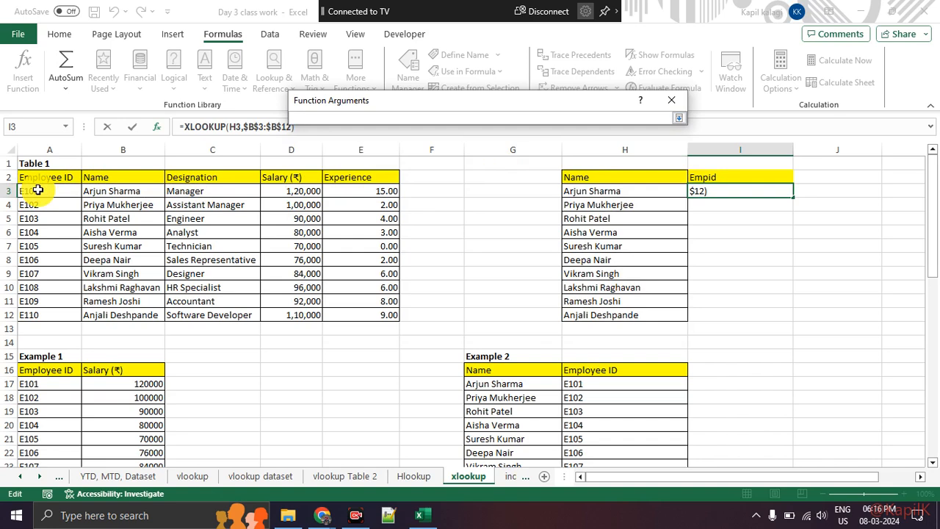
{"action": "left_click_drag", "start_coordinate": [38, 190], "coordinate": [42, 307]}
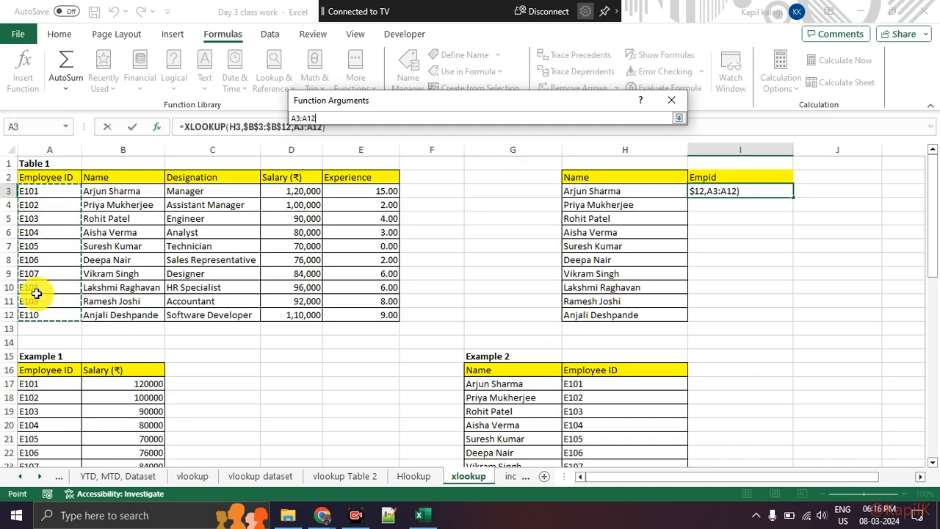
{"action": "left_click", "coordinate": [677, 118]}
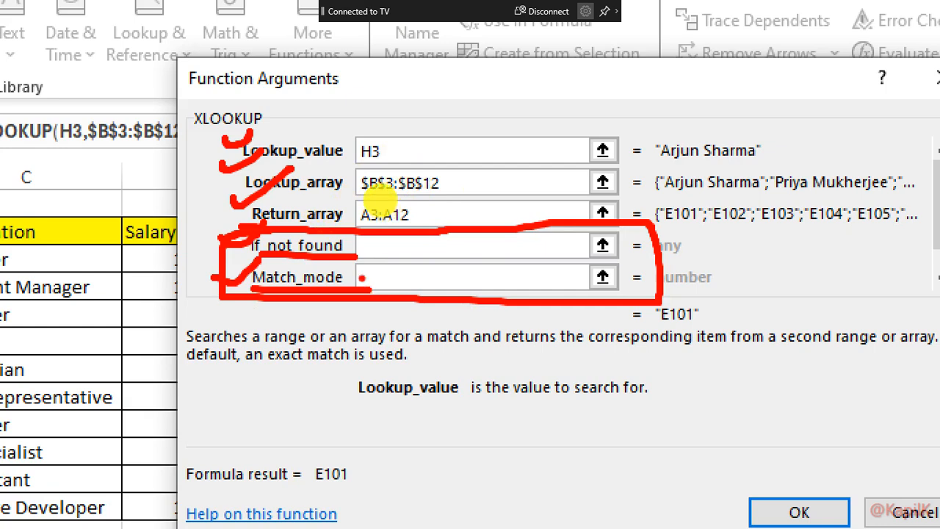
{"action": "left_click", "coordinate": [393, 211]}
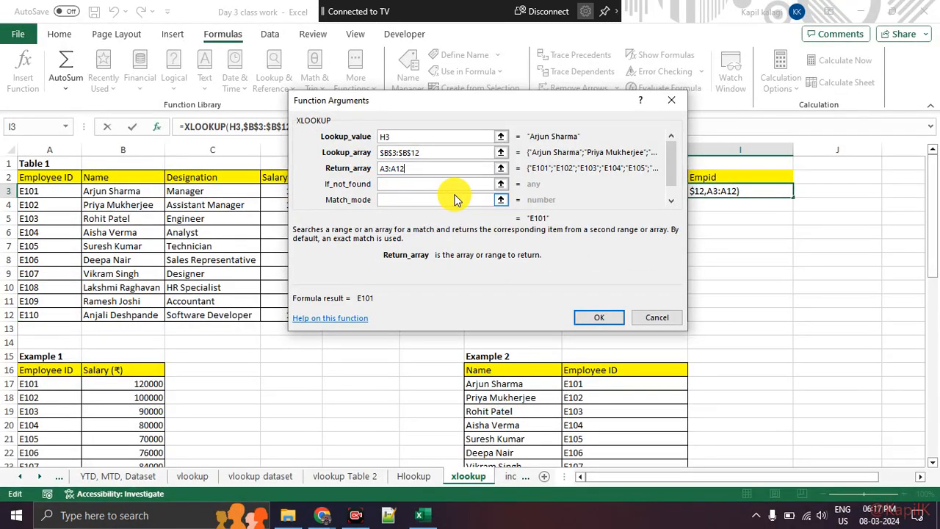
{"action": "left_click", "coordinate": [596, 317]}
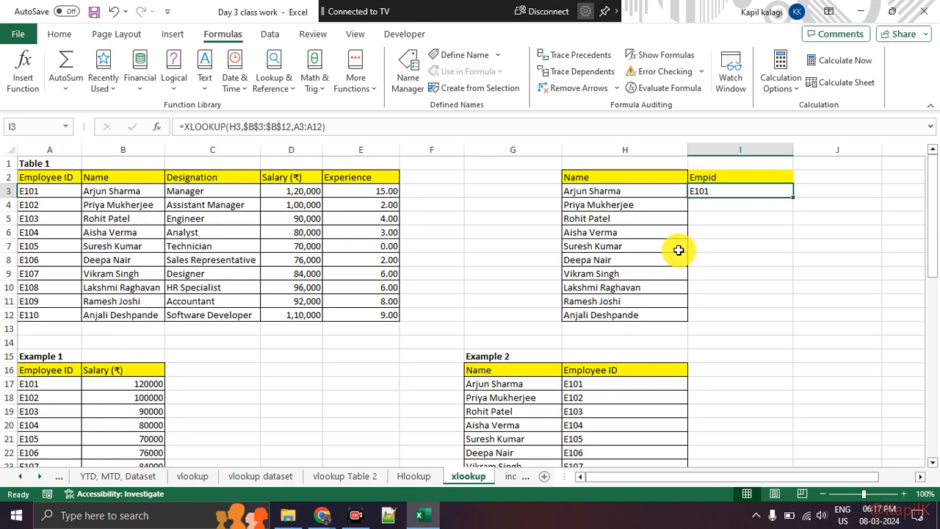
Step: Reopen the arguments of the XLOOKUP in I3 and make its return array the absolute range $A$3:$A$12
{"action": "left_click", "coordinate": [290, 126]}
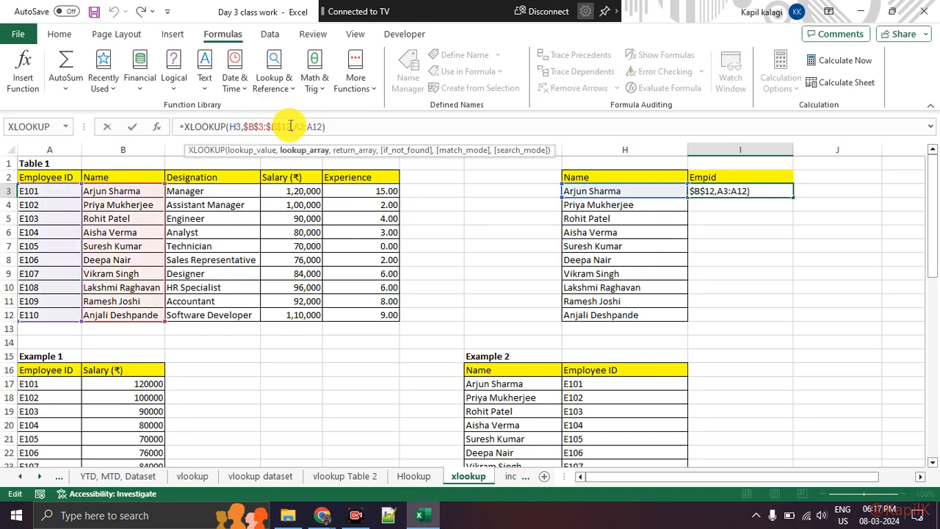
{"action": "left_click", "coordinate": [156, 127]}
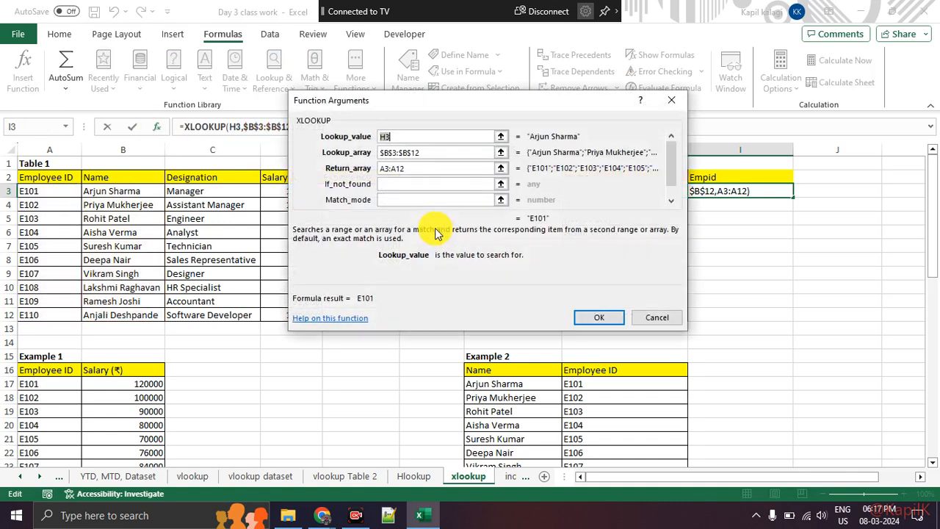
{"action": "left_click", "coordinate": [332, 168]}
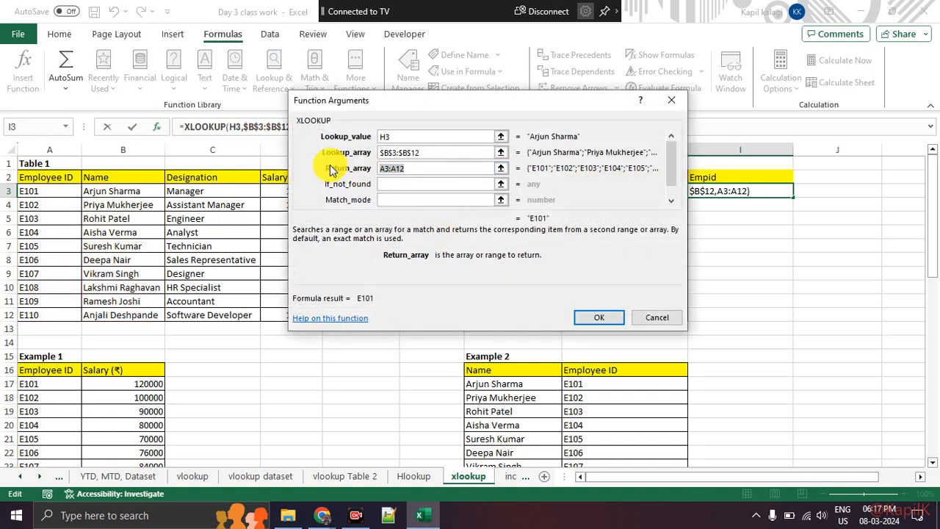
{"action": "key", "text": "F4"}
{"action": "left_click", "coordinate": [598, 317]}
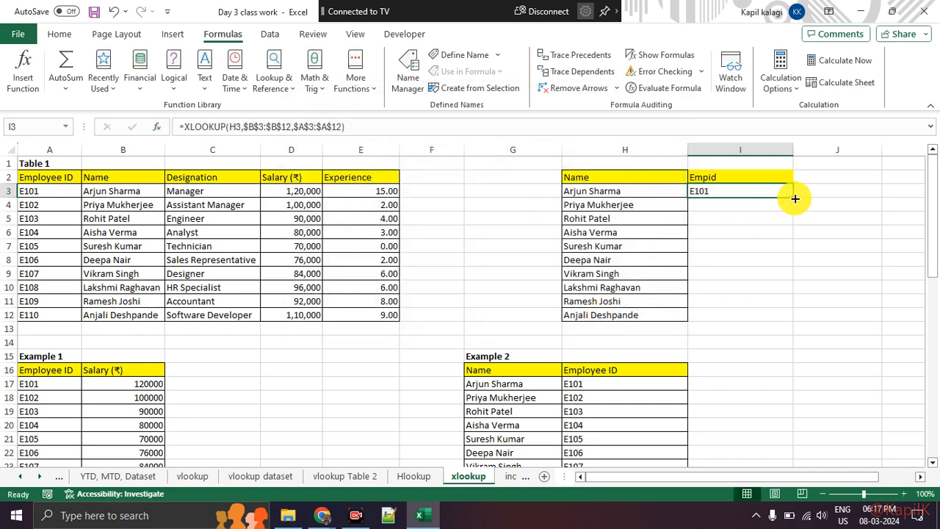
Step: Fill the XLOOKUP formula from I3 down through I12 and review the Empid column
{"action": "double_click", "coordinate": [794, 198]}
{"action": "left_click", "coordinate": [856, 270]}
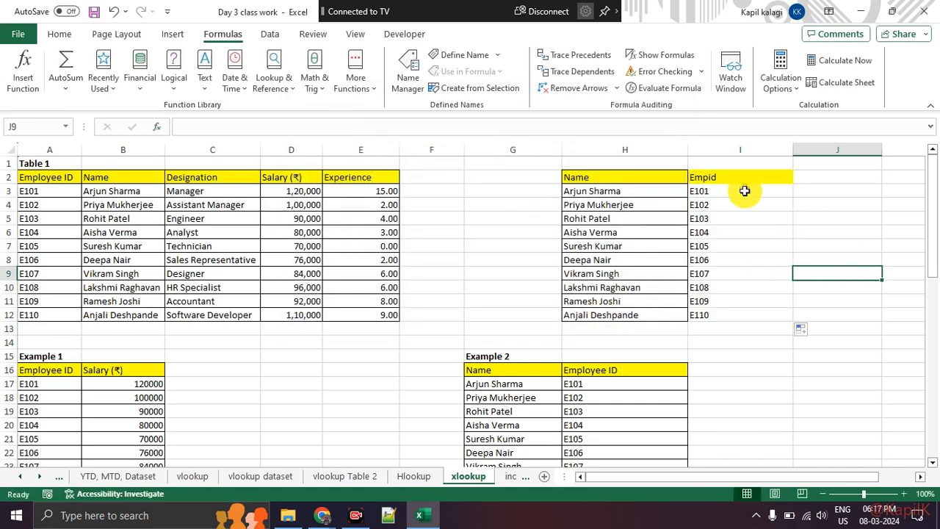
{"action": "left_click_drag", "start_coordinate": [744, 189], "coordinate": [743, 289]}
{"action": "left_click", "coordinate": [745, 342]}
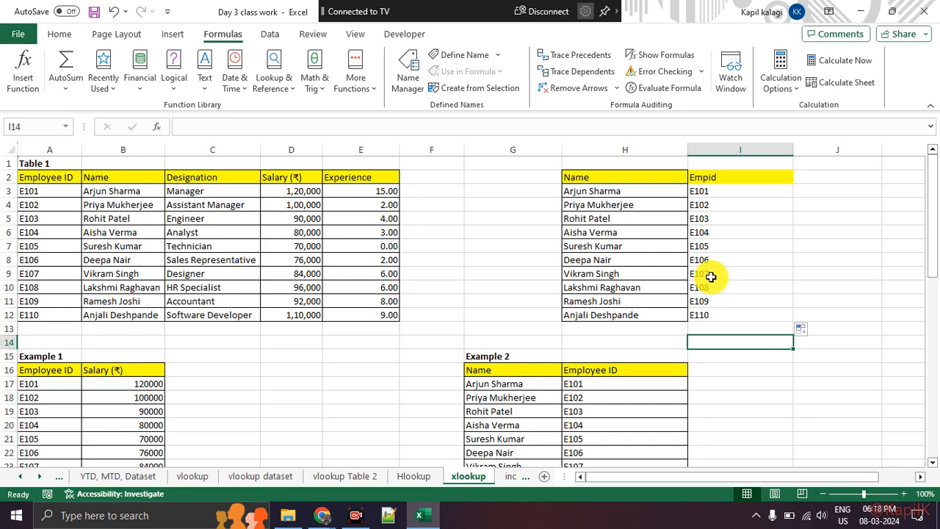
{"action": "left_click_drag", "start_coordinate": [728, 190], "coordinate": [740, 303]}
{"action": "left_click", "coordinate": [523, 328]}
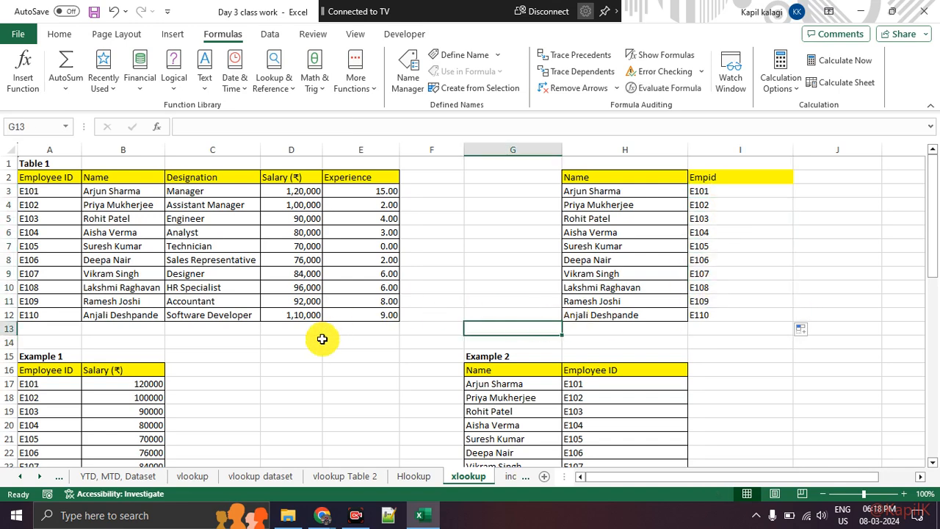
Step: Clear the existing formulas from Example 1's Salary column, B17:B27
{"action": "scroll", "coordinate": [322, 332], "scroll_direction": "down", "scroll_amount": 2}
{"action": "left_click_drag", "start_coordinate": [71, 303], "coordinate": [60, 422]}
{"action": "left_click_drag", "start_coordinate": [124, 303], "coordinate": [121, 433]}
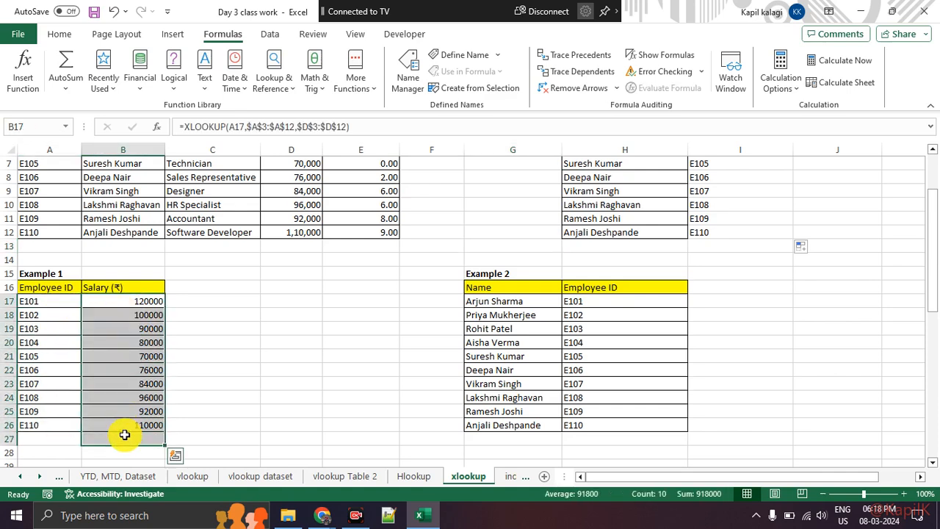
{"action": "key", "text": "Delete"}
{"action": "left_click", "coordinate": [212, 381]}
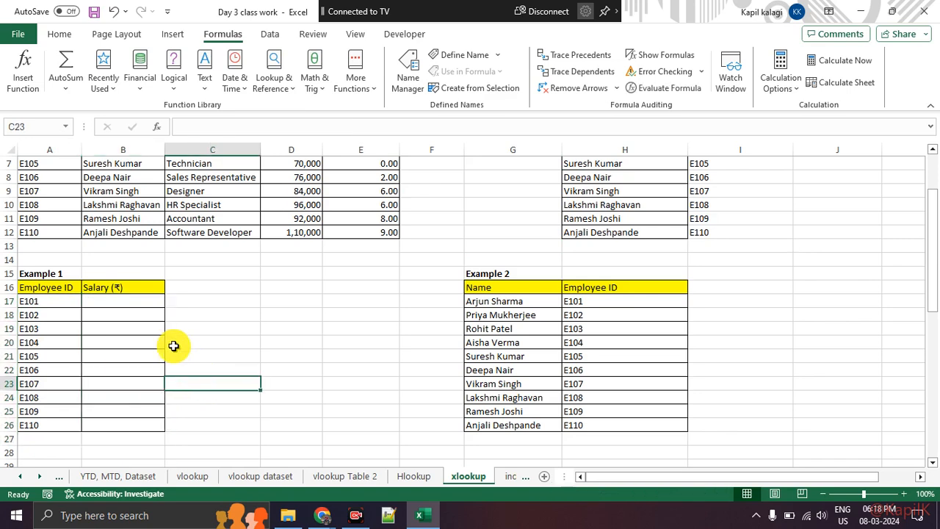
Step: Search the function library for xlookup and insert the XLOOKUP function in Example 1's first Salary cell, B17
{"action": "left_click", "coordinate": [153, 301]}
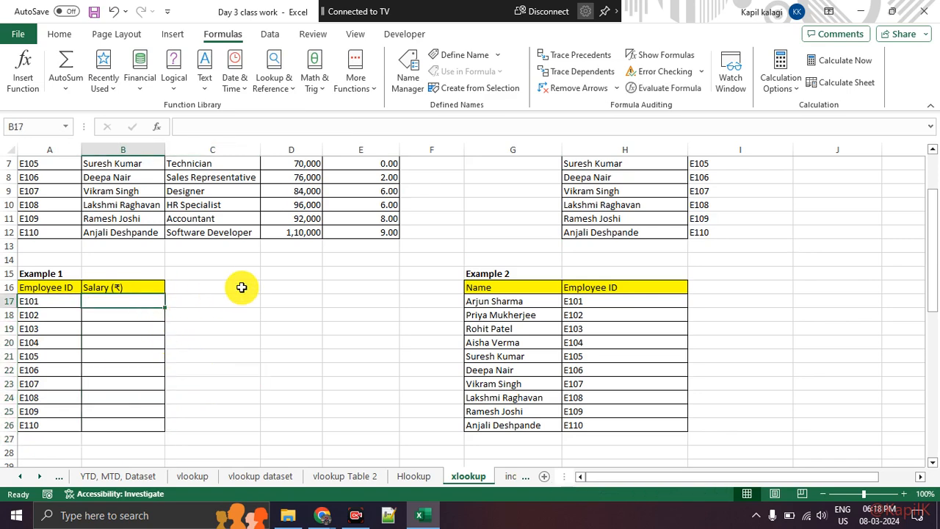
{"action": "left_click", "coordinate": [22, 73]}
{"action": "type", "text": "xlookup"}
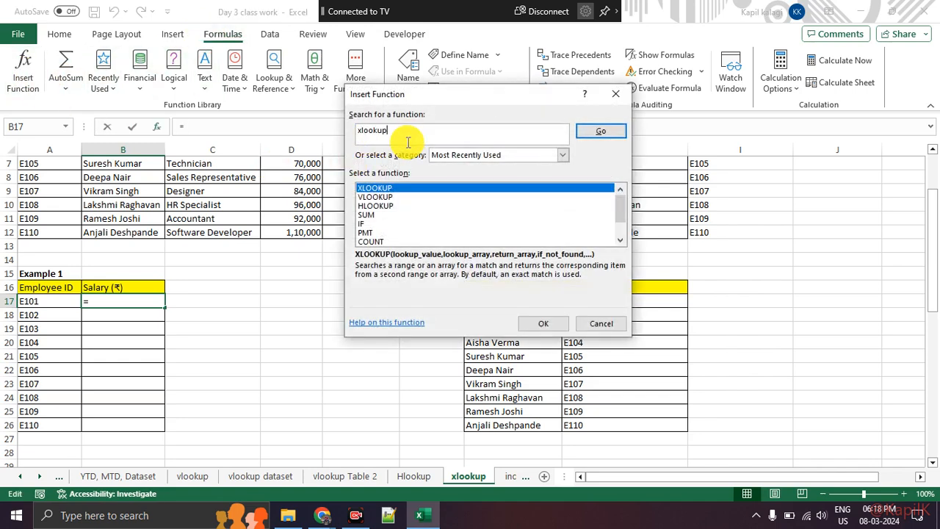
{"action": "key", "text": "Return"}
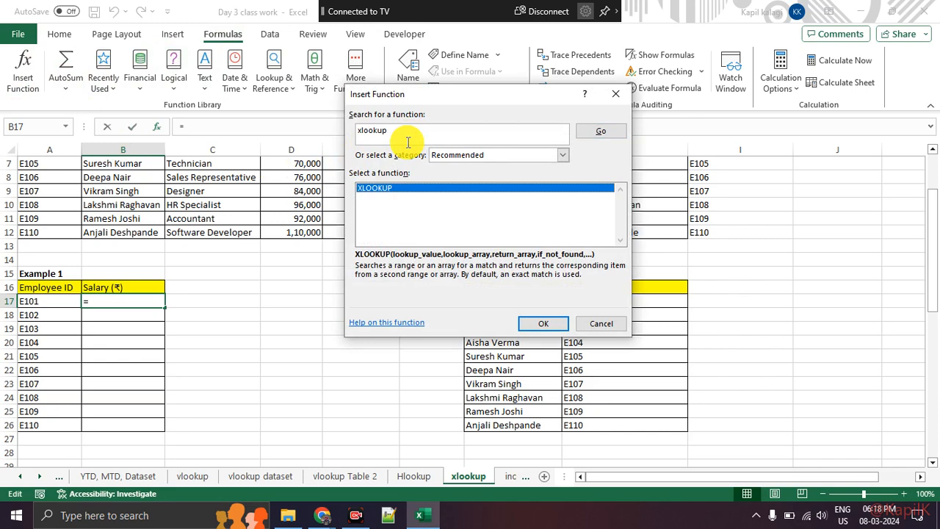
{"action": "left_click", "coordinate": [542, 323]}
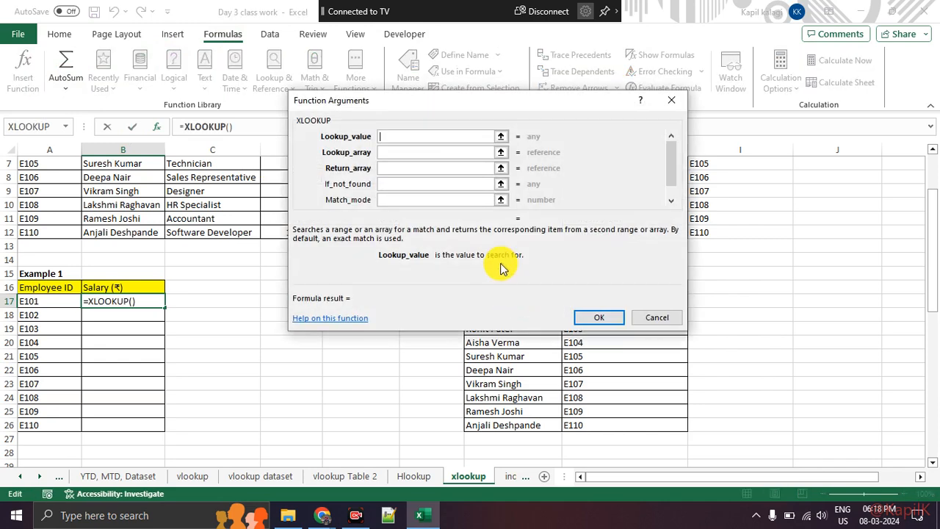
Step: Set the XLOOKUP lookup value to A17 and the lookup array to Table 1's Employee IDs, A3:A12
{"action": "left_click", "coordinate": [501, 138]}
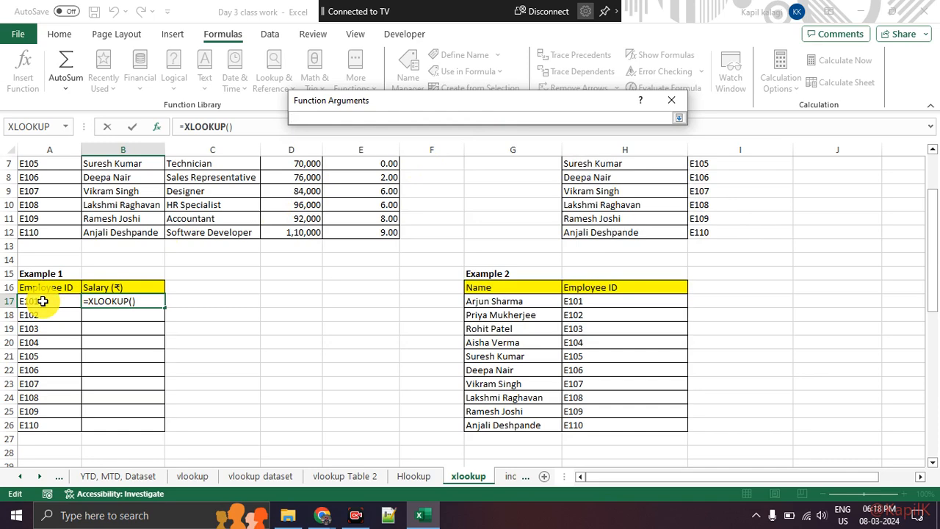
{"action": "left_click", "coordinate": [42, 301]}
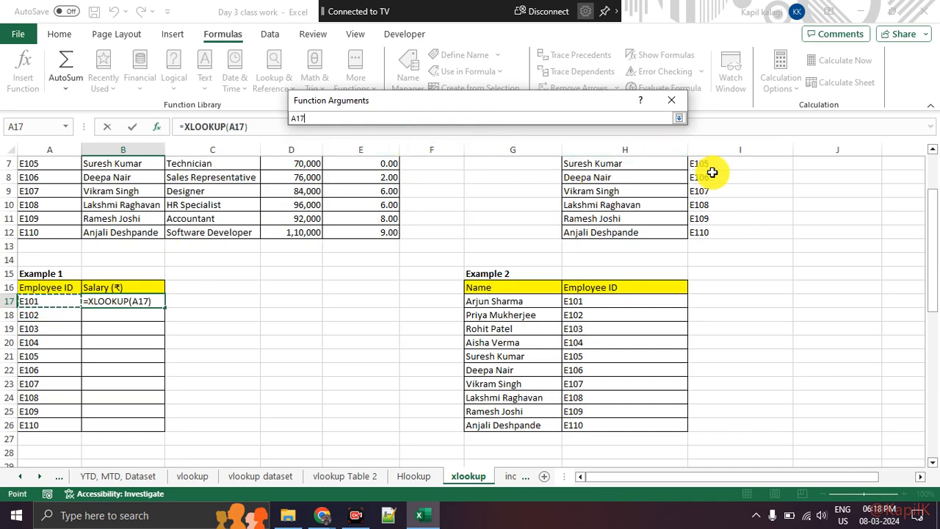
{"action": "left_click", "coordinate": [678, 118]}
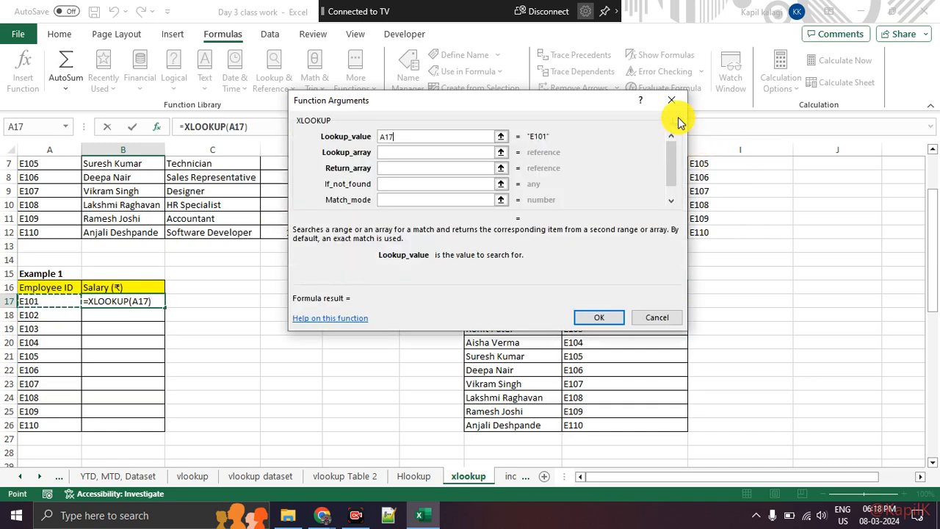
{"action": "left_click", "coordinate": [389, 154]}
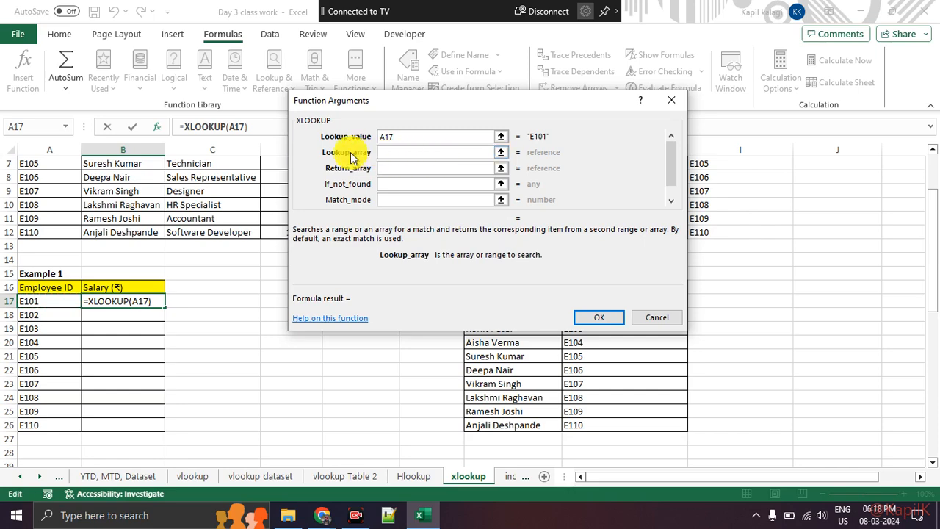
{"action": "left_click", "coordinate": [500, 152]}
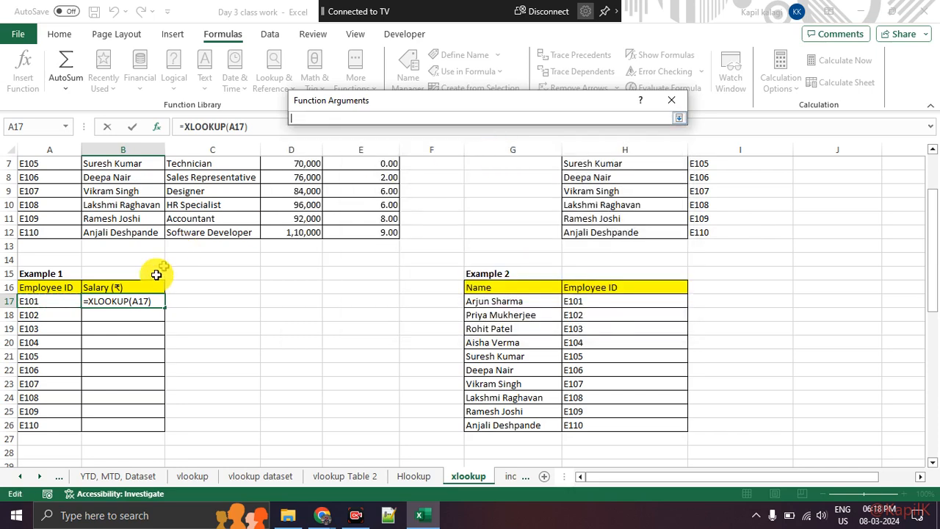
{"action": "scroll", "coordinate": [86, 265], "scroll_direction": "up", "scroll_amount": 2}
{"action": "left_click_drag", "start_coordinate": [54, 189], "coordinate": [54, 313]}
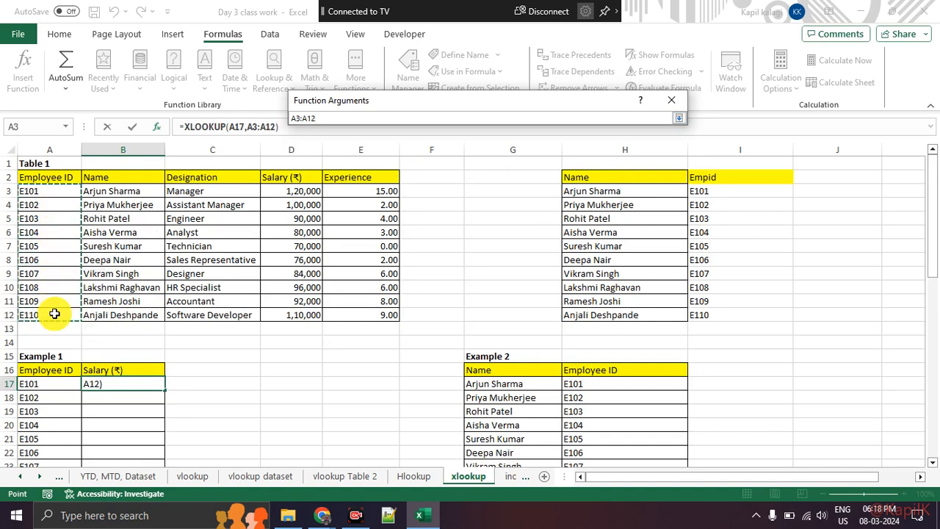
{"action": "left_click", "coordinate": [678, 118]}
Step: Set the return array of the XLOOKUP in B17 to Table 1's Salary values, D3:D12
{"action": "left_click", "coordinate": [382, 168]}
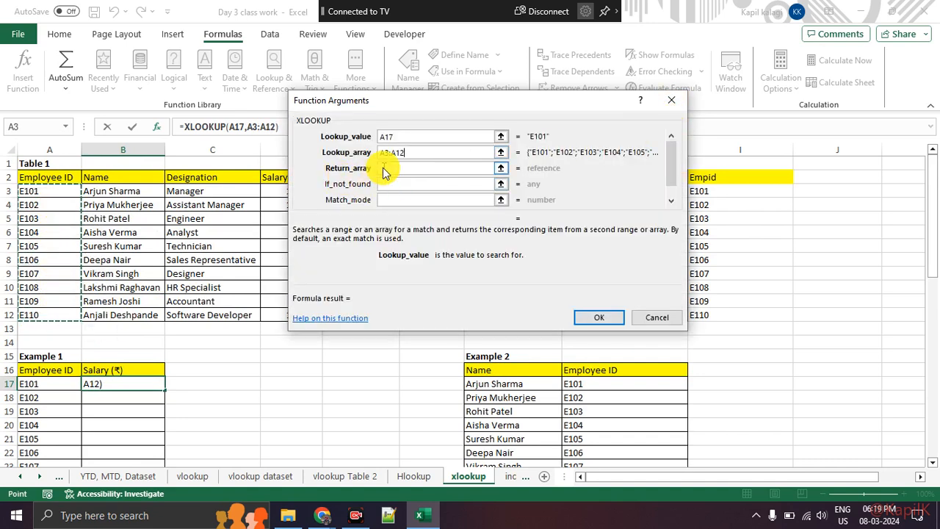
{"action": "left_click", "coordinate": [500, 169]}
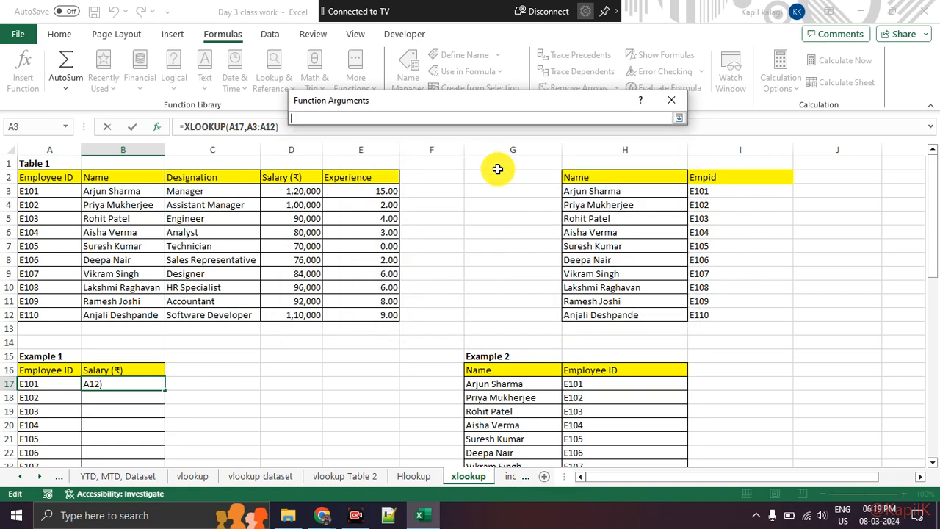
{"action": "left_click", "coordinate": [297, 190]}
{"action": "left_click_drag", "start_coordinate": [298, 190], "coordinate": [301, 312]}
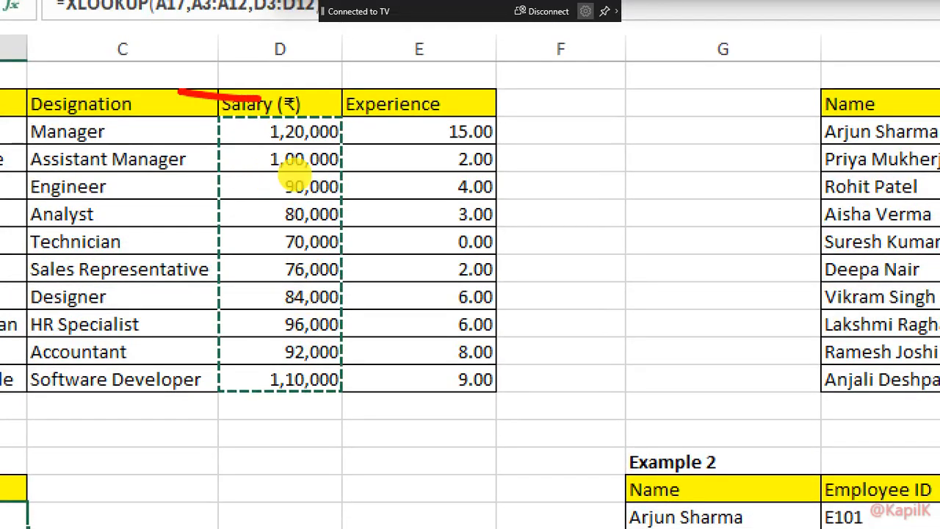
{"action": "mouse_move", "coordinate": [293, 173]}
{"action": "left_mouse_down"}
{"action": "mouse_move", "coordinate": [419, 279]}
{"action": "mouse_move", "coordinate": [269, 360]}
{"action": "mouse_move", "coordinate": [241, 215]}
{"action": "mouse_move", "coordinate": [249, 162]}
{"action": "left_mouse_up"}
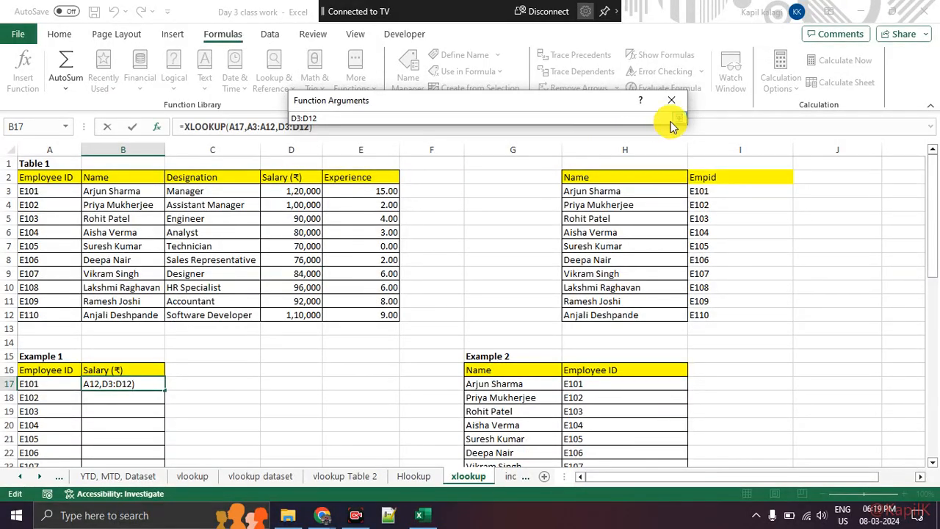
Step: Make the XLOOKUP's lookup and return arrays absolute, $A$3:$A$12 and $D$3:$D$12, and enter the formula in B17
{"action": "left_click", "coordinate": [678, 118]}
{"action": "double_click", "coordinate": [396, 152]}
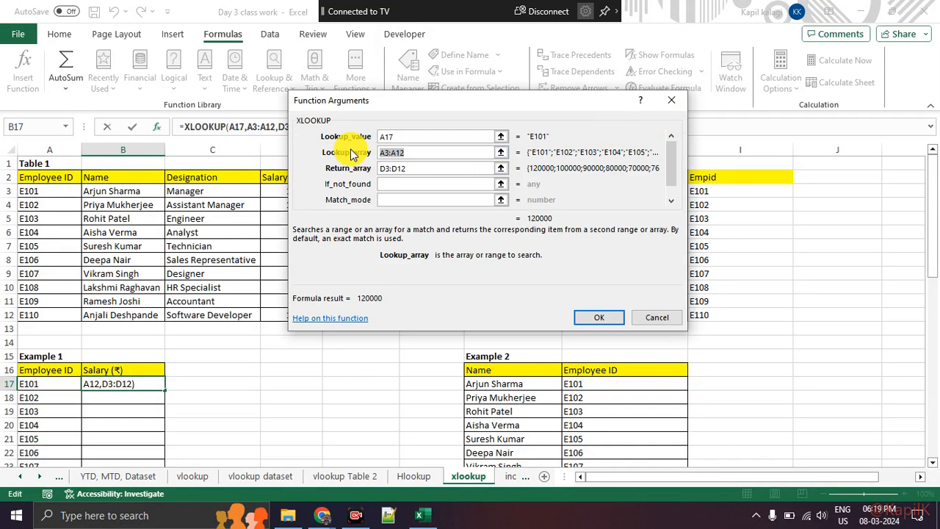
{"action": "key", "text": "F4"}
{"action": "key", "text": "Tab"}
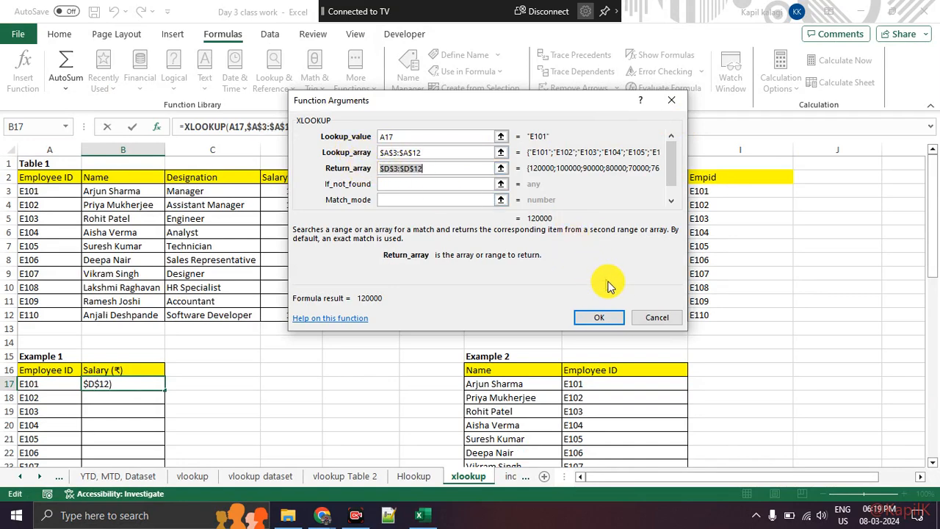
{"action": "left_click", "coordinate": [601, 317]}
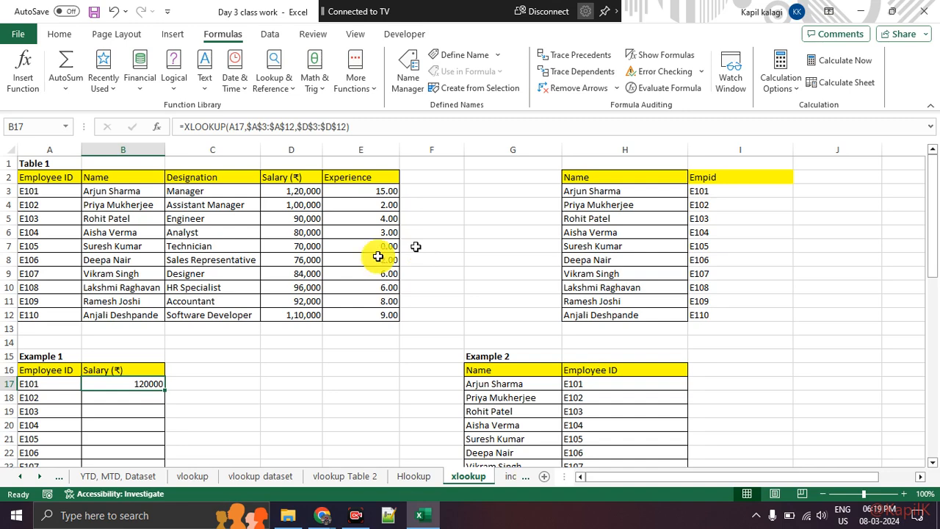
Step: Fill the XLOOKUP formula from B17 down Example 1's Salary column to B26
{"action": "scroll", "coordinate": [173, 350], "scroll_direction": "down", "scroll_amount": 1}
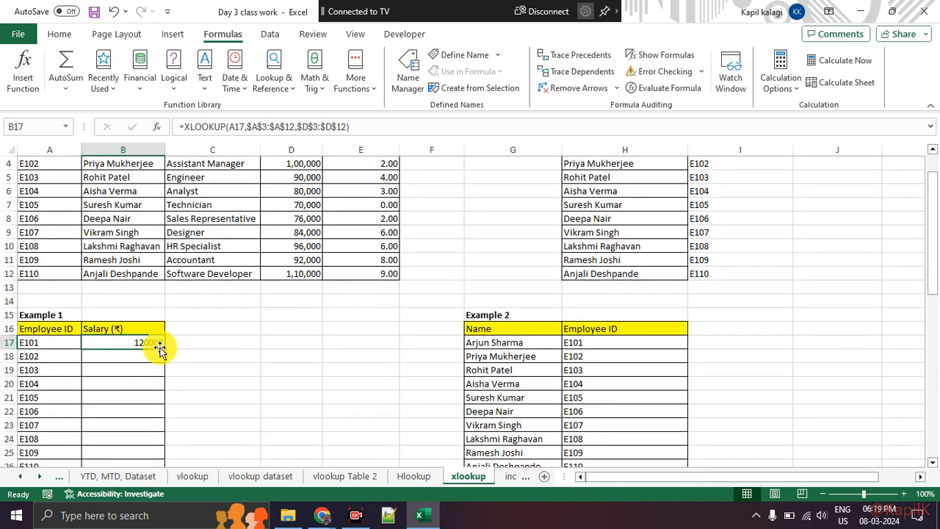
{"action": "double_click", "coordinate": [163, 350]}
{"action": "scroll", "coordinate": [218, 346], "scroll_direction": "down", "scroll_amount": 2}
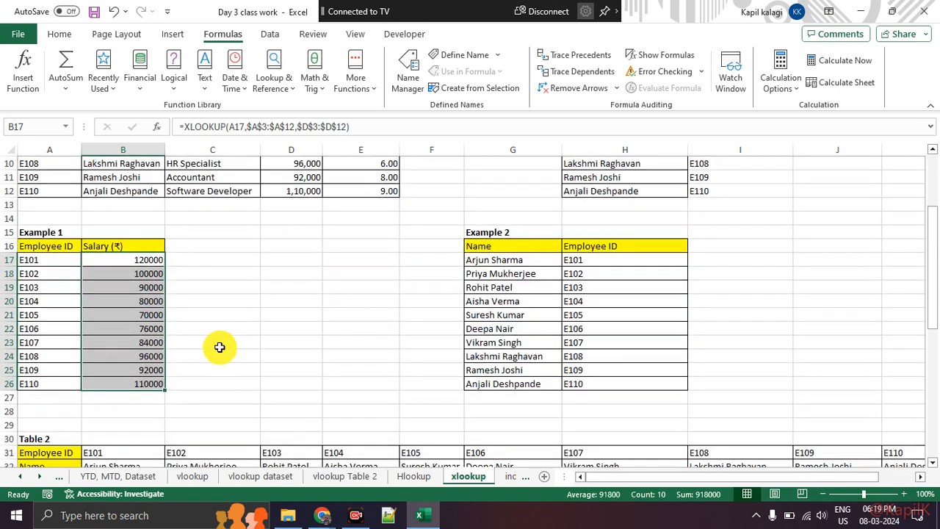
Step: Compare the looked-up salary for employee E108 in Example 1 with that employee's salary in Table 1
{"action": "left_click", "coordinate": [218, 346]}
{"action": "left_click", "coordinate": [41, 356]}
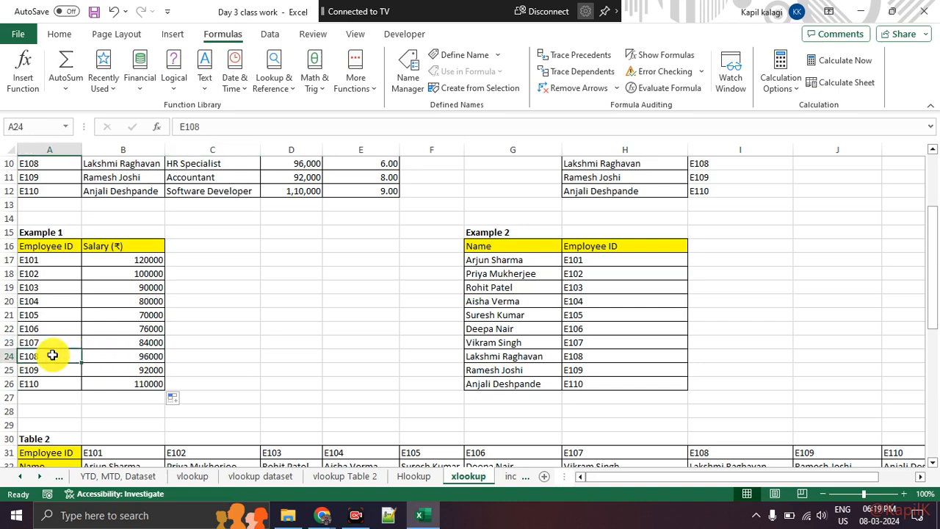
{"action": "left_click", "coordinate": [151, 357]}
{"action": "scroll", "coordinate": [173, 361], "scroll_direction": "up", "scroll_amount": 3}
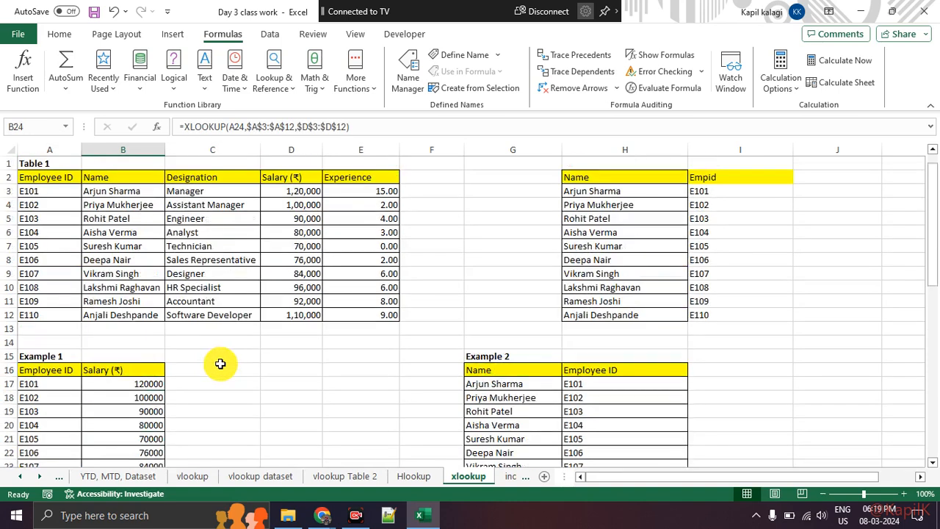
{"action": "left_click", "coordinate": [33, 287]}
{"action": "left_click", "coordinate": [284, 291]}
{"action": "scroll", "coordinate": [307, 335], "scroll_direction": "down", "scroll_amount": 3}
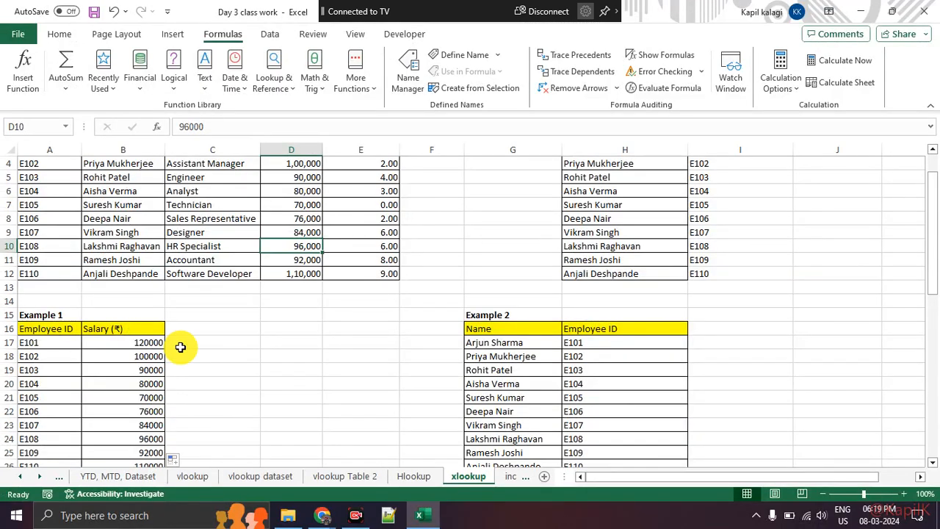
Step: Clear the existing XLOOKUP formulas from the Salary row below Table 2, B39:K39
{"action": "scroll", "coordinate": [179, 347], "scroll_direction": "down", "scroll_amount": 6}
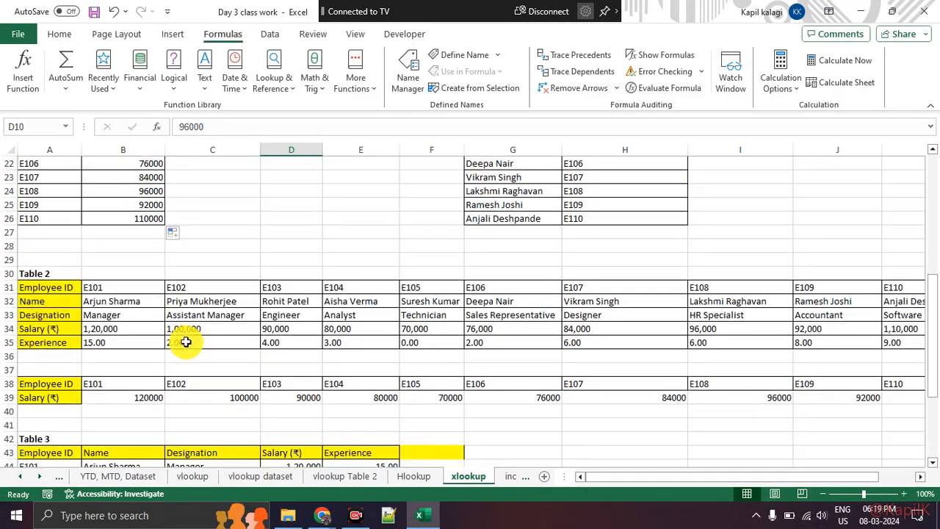
{"action": "left_click_drag", "start_coordinate": [50, 287], "coordinate": [911, 386]}
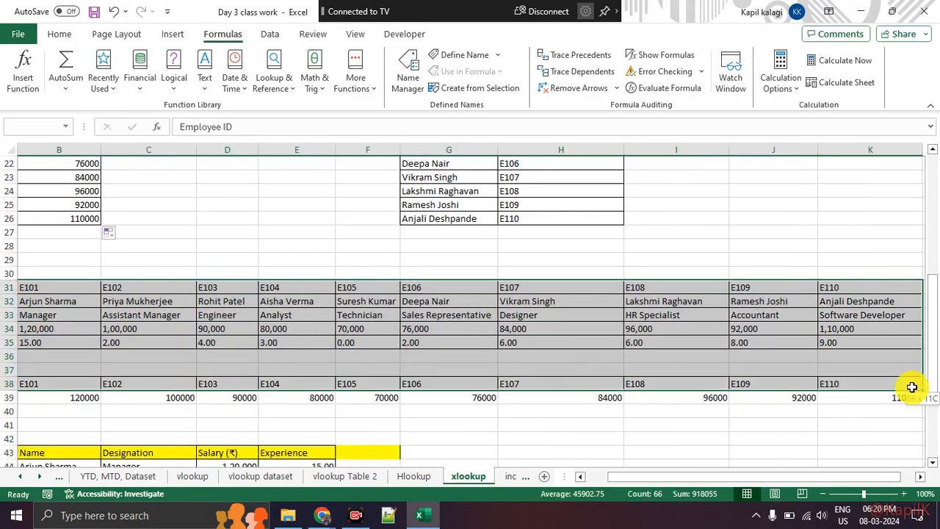
{"action": "left_click", "coordinate": [730, 369]}
{"action": "left_click_drag", "start_coordinate": [655, 478], "coordinate": [631, 479]}
{"action": "left_click", "coordinate": [154, 398]}
{"action": "left_click_drag", "start_coordinate": [295, 400], "coordinate": [831, 399]}
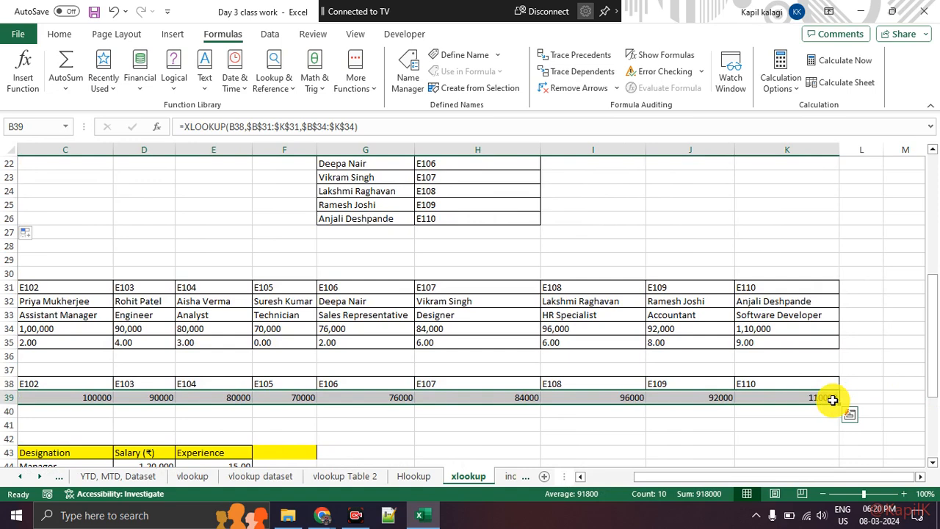
{"action": "key", "text": "ctrl+z"}
{"action": "left_click", "coordinate": [798, 422]}
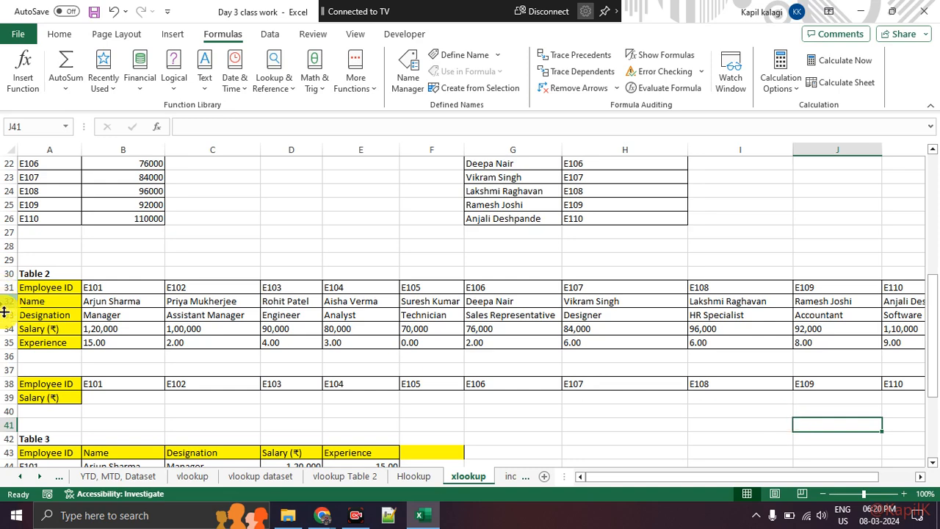
Step: Search the function library for xlookup and insert the XLOOKUP function in B39, the first Salary cell below Table 2
{"action": "left_click", "coordinate": [133, 398]}
{"action": "left_click", "coordinate": [130, 420]}
{"action": "left_click", "coordinate": [130, 398]}
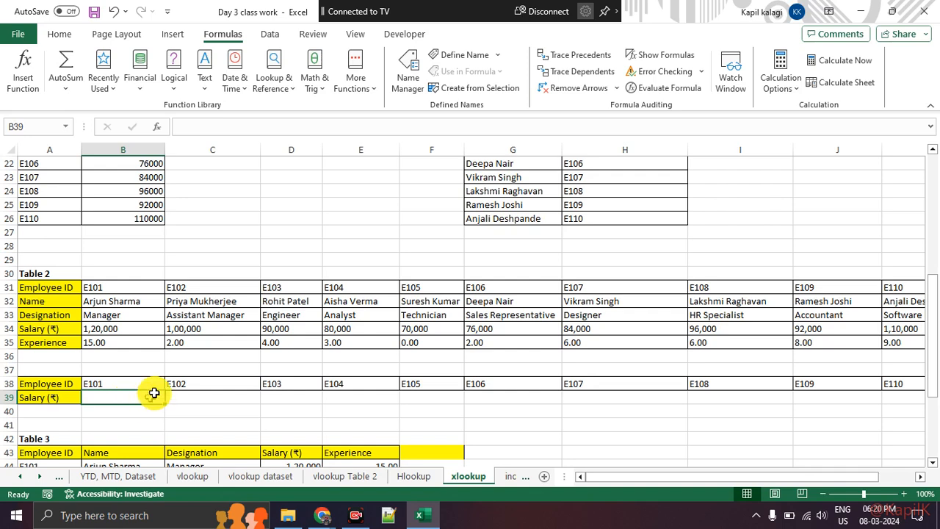
{"action": "left_click", "coordinate": [22, 74]}
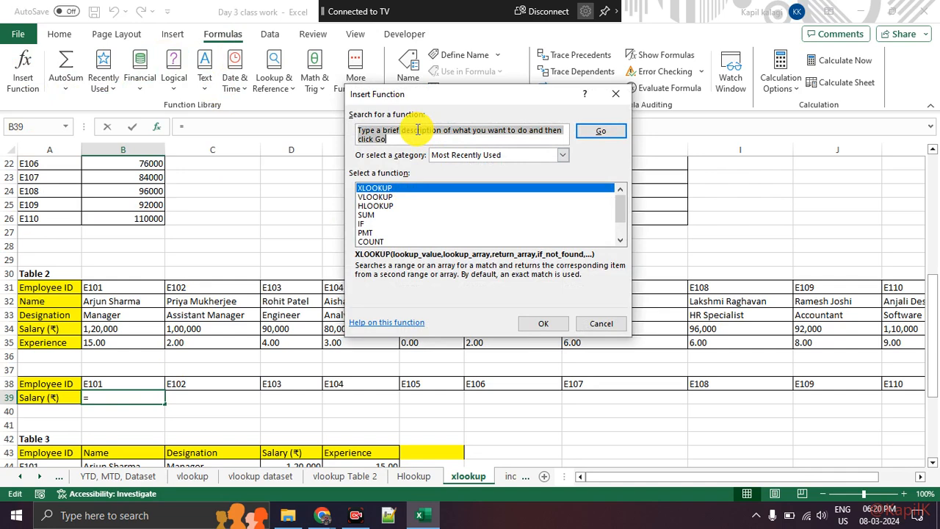
{"action": "type", "text": "xlook"}
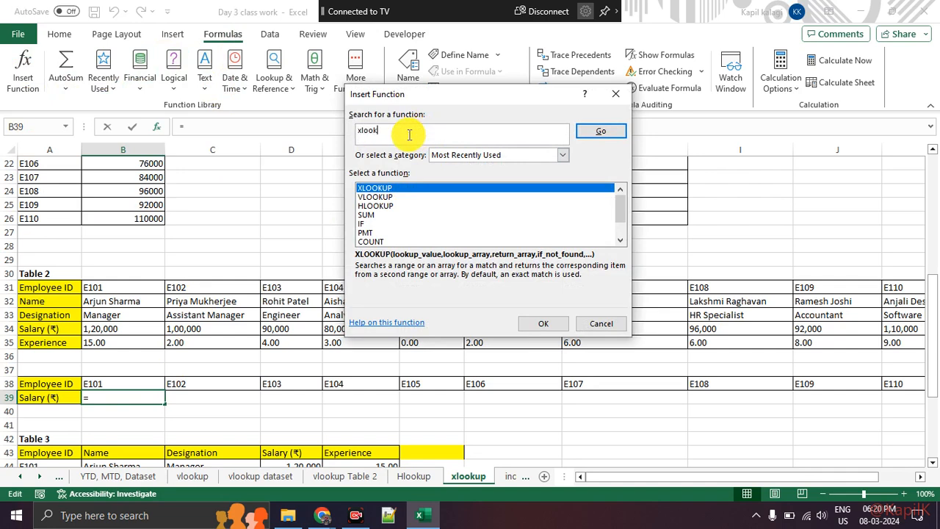
{"action": "type", "text": "up"}
{"action": "key", "text": "Return"}
{"action": "left_click", "coordinate": [547, 325]}
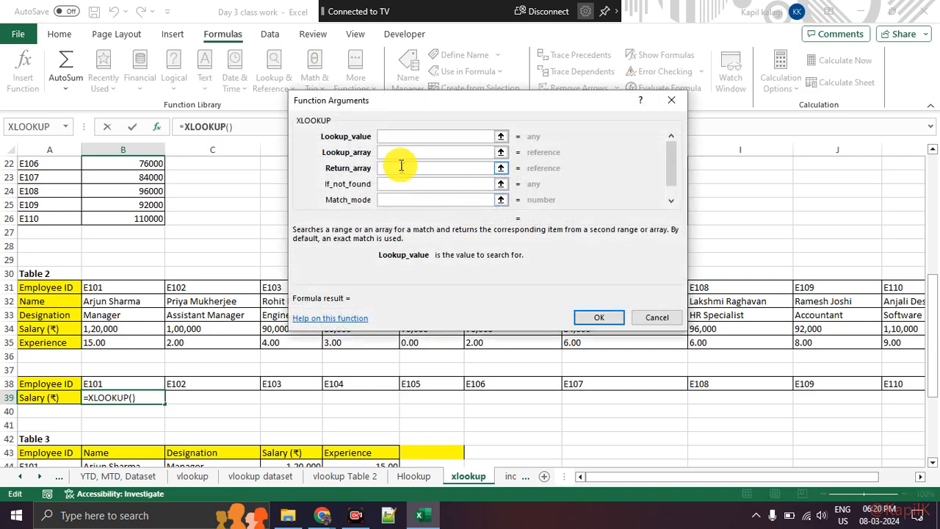
Step: Set the lookup value of the XLOOKUP in B39 to the employee ID in B38
{"action": "left_click", "coordinate": [501, 138]}
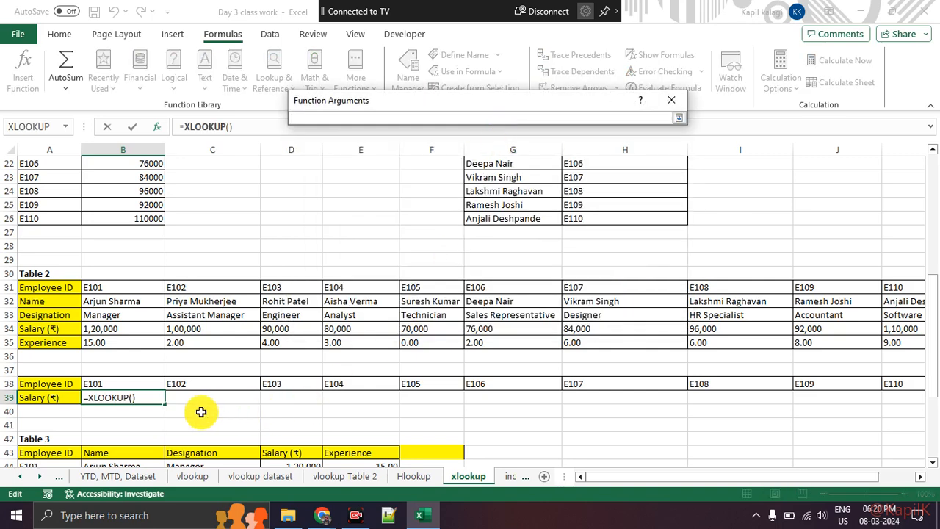
{"action": "left_click", "coordinate": [136, 383]}
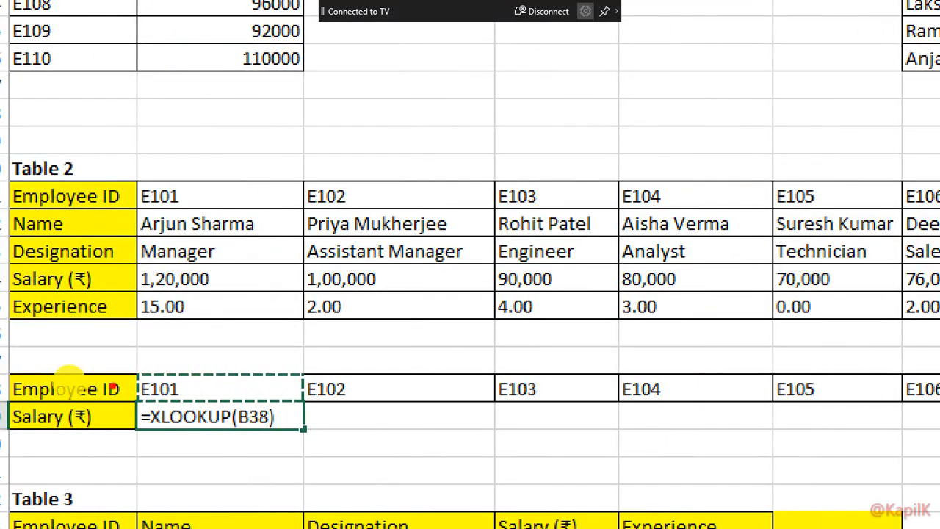
{"action": "left_click_drag", "start_coordinate": [114, 388], "coordinate": [153, 360]}
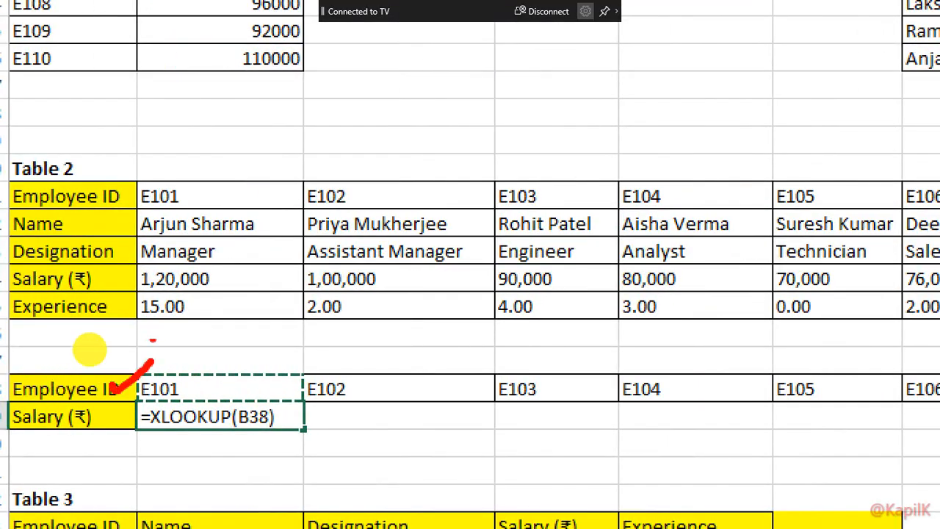
{"action": "left_click_drag", "start_coordinate": [127, 197], "coordinate": [152, 175]}
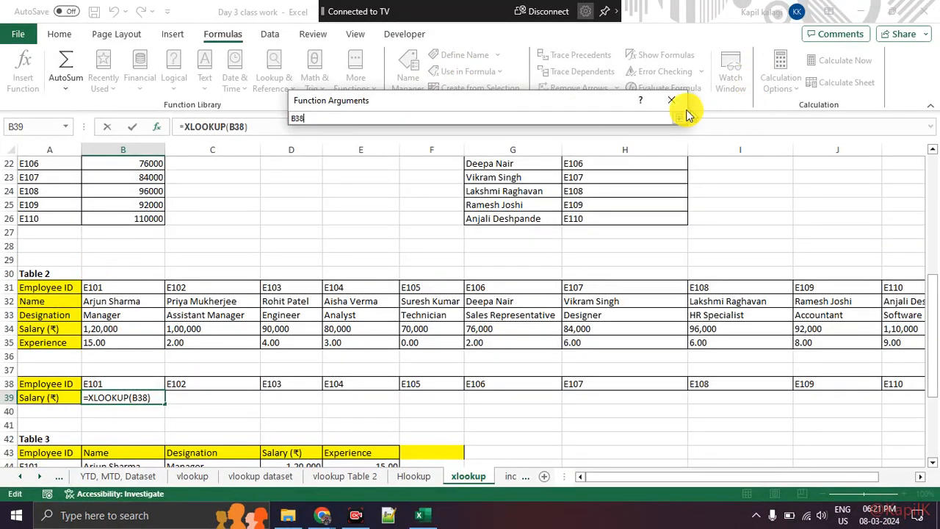
{"action": "left_click", "coordinate": [680, 123]}
Step: Set the lookup array to Table 2's Employee ID row as the absolute range $B$31:$K$31
{"action": "left_click", "coordinate": [400, 153]}
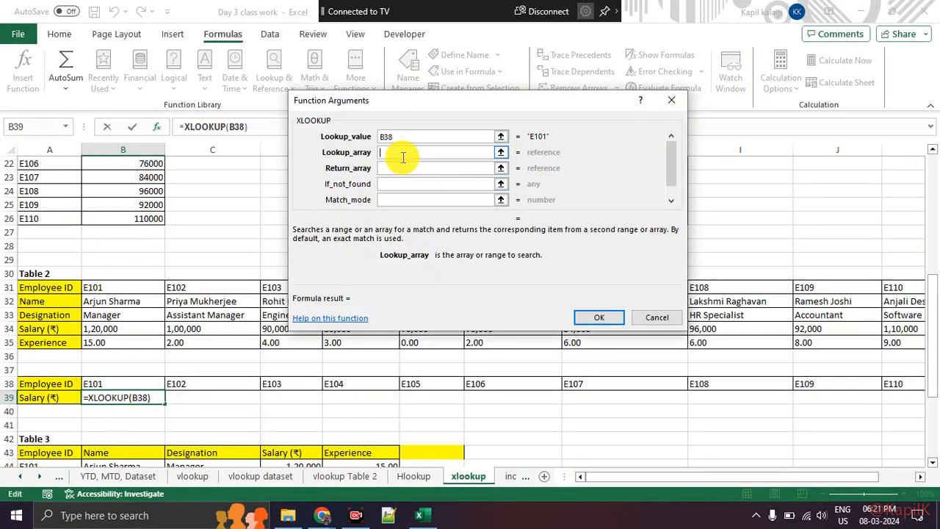
{"action": "left_click", "coordinate": [505, 154]}
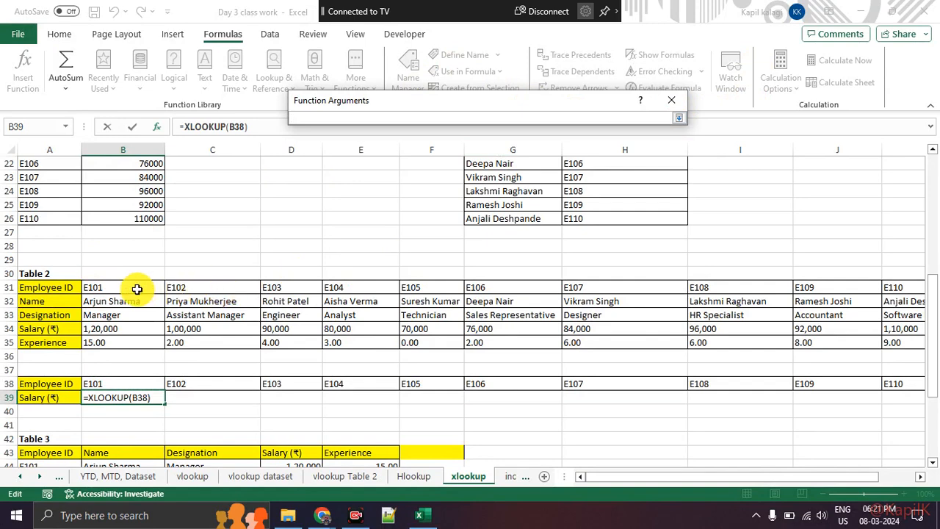
{"action": "left_click_drag", "start_coordinate": [136, 289], "coordinate": [810, 287]}
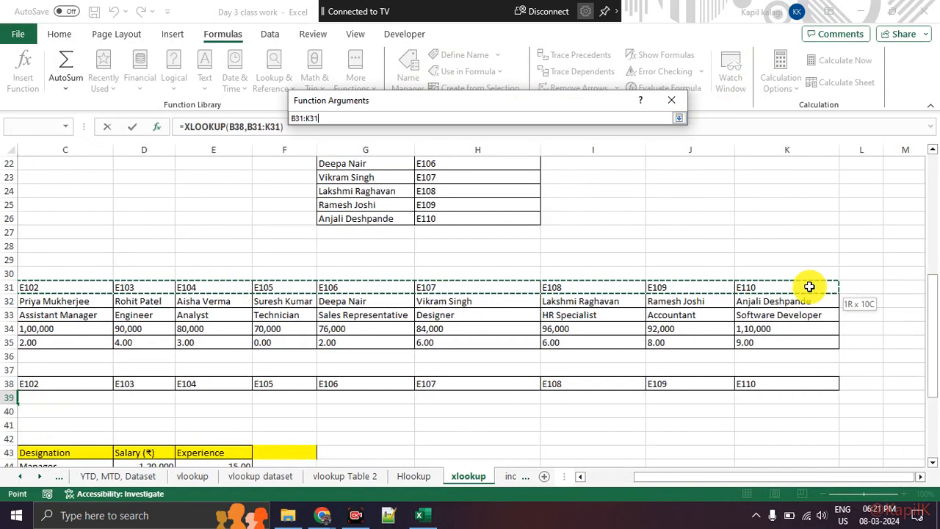
{"action": "left_click", "coordinate": [678, 118]}
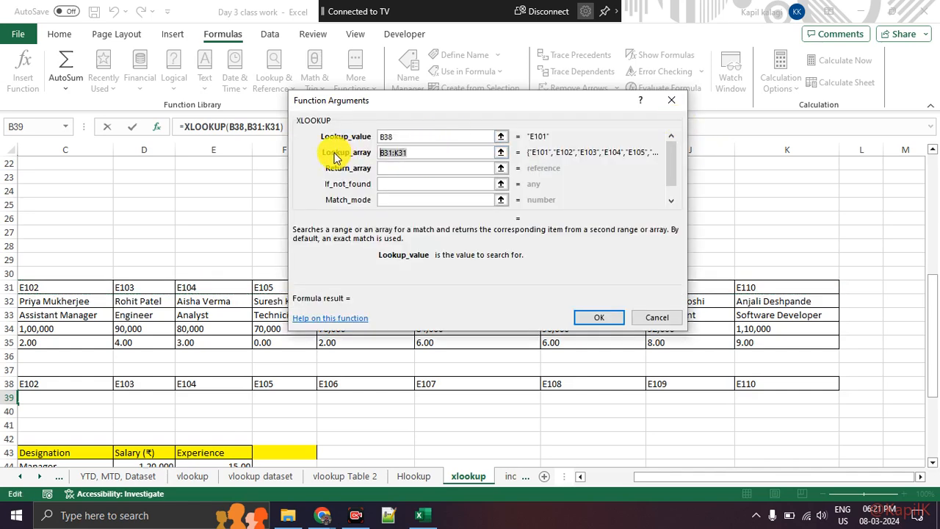
{"action": "key", "text": "F4"}
Step: Set the return array to Table 2's Salary row as the absolute range $B$34:$K$34 and enter the formula in B39
{"action": "left_click", "coordinate": [395, 169]}
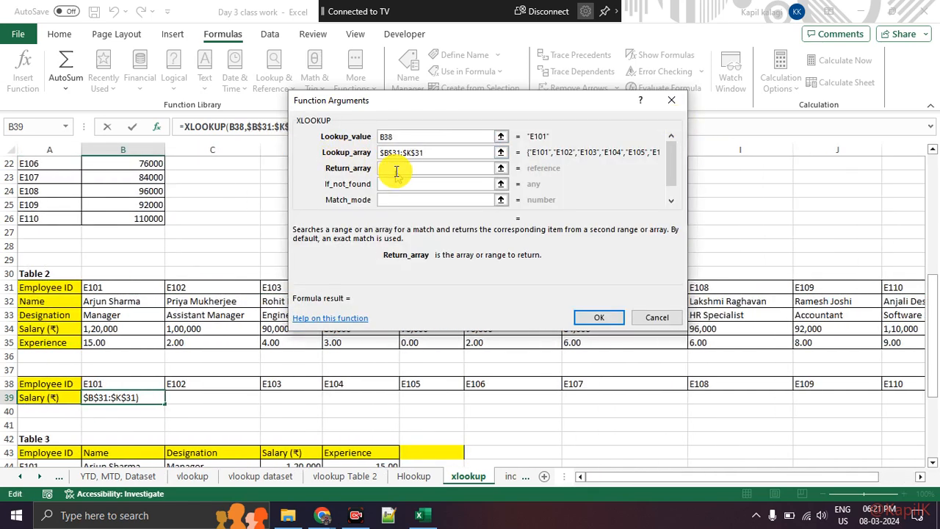
{"action": "left_click", "coordinate": [501, 169]}
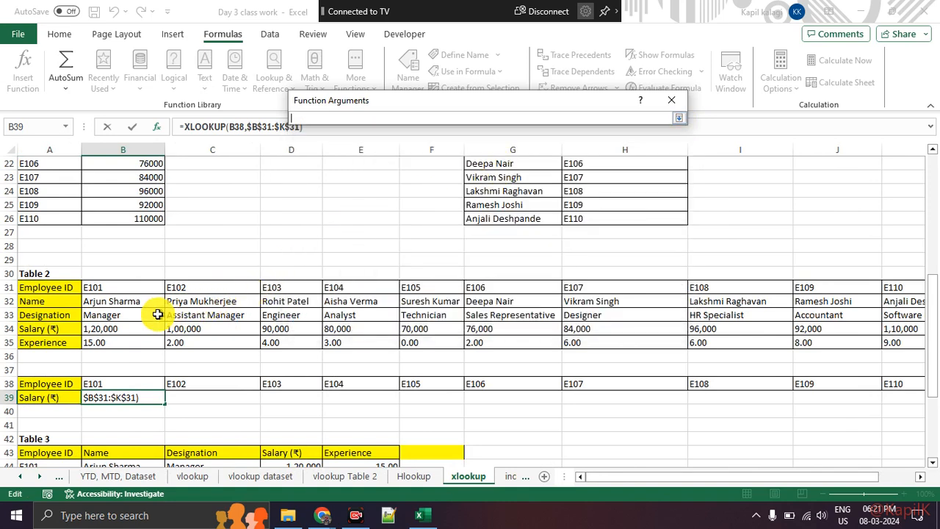
{"action": "left_click_drag", "start_coordinate": [120, 324], "coordinate": [807, 327]}
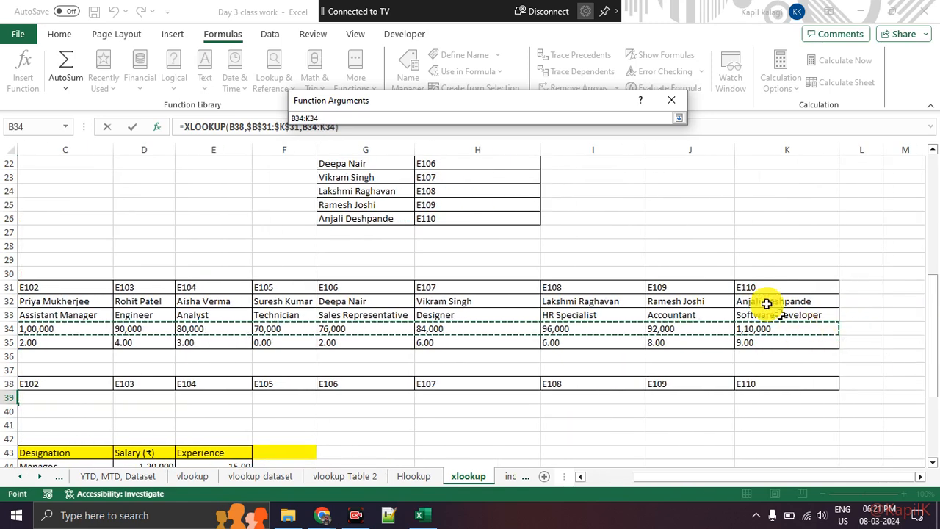
{"action": "left_click", "coordinate": [678, 118]}
{"action": "left_click_drag", "start_coordinate": [422, 169], "coordinate": [320, 167]}
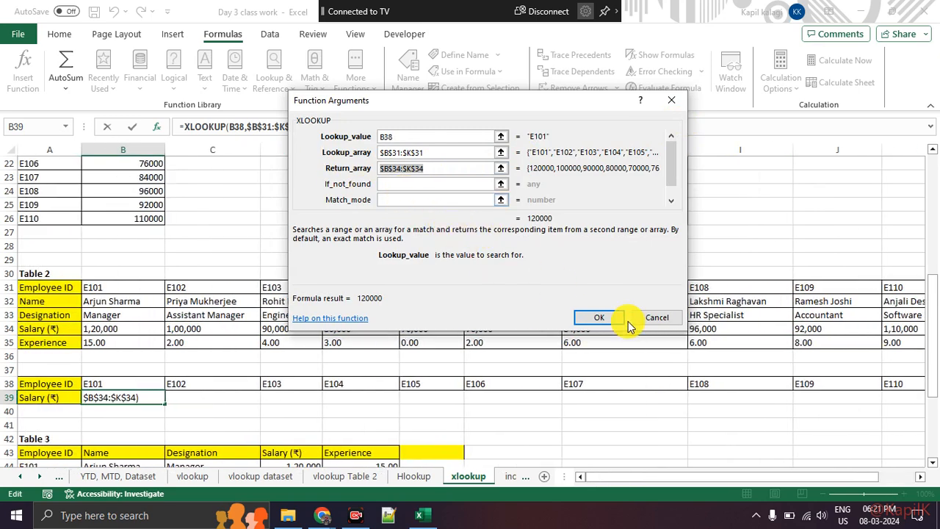
{"action": "left_click", "coordinate": [598, 317]}
Step: Fill the XLOOKUP formula from B39 across the Salary row to K39
{"action": "scroll", "coordinate": [220, 354], "scroll_direction": "down", "scroll_amount": 1}
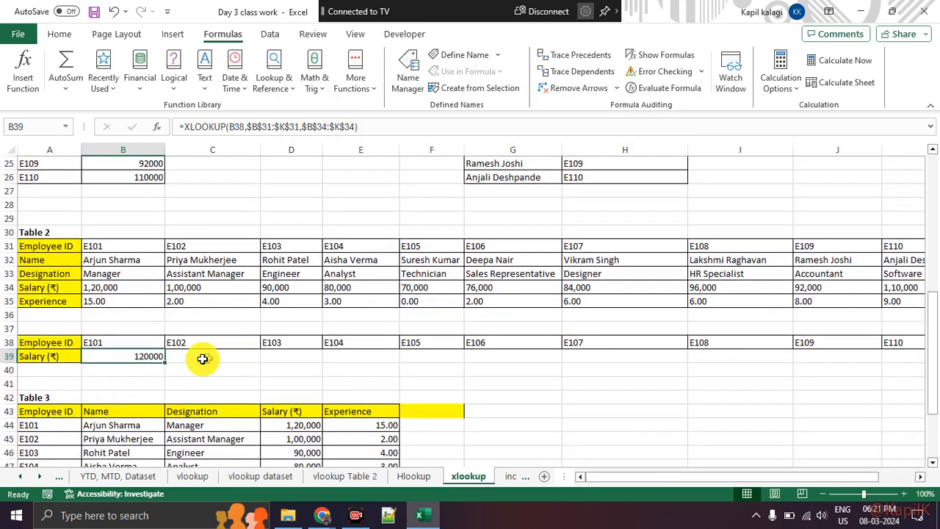
{"action": "left_click_drag", "start_coordinate": [165, 361], "coordinate": [818, 349]}
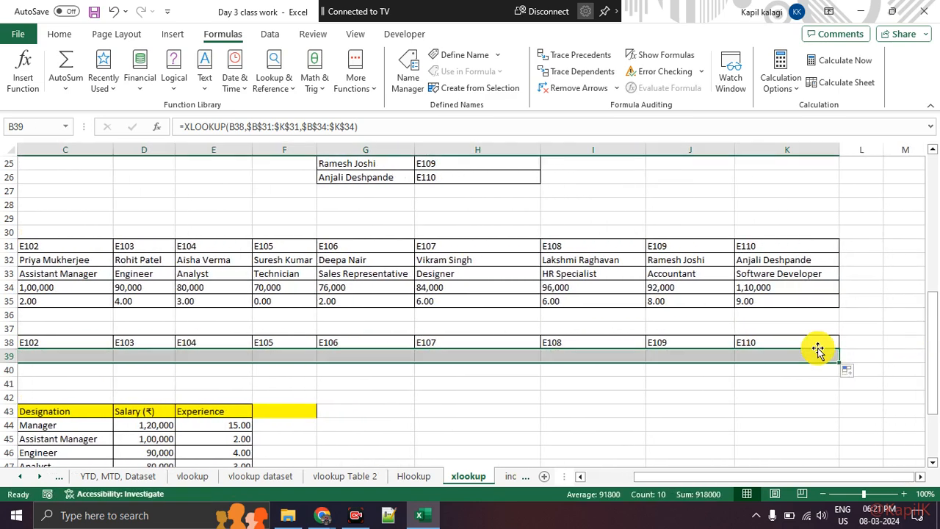
{"action": "left_click", "coordinate": [746, 420]}
{"action": "left_click_drag", "start_coordinate": [739, 479], "coordinate": [631, 478]}
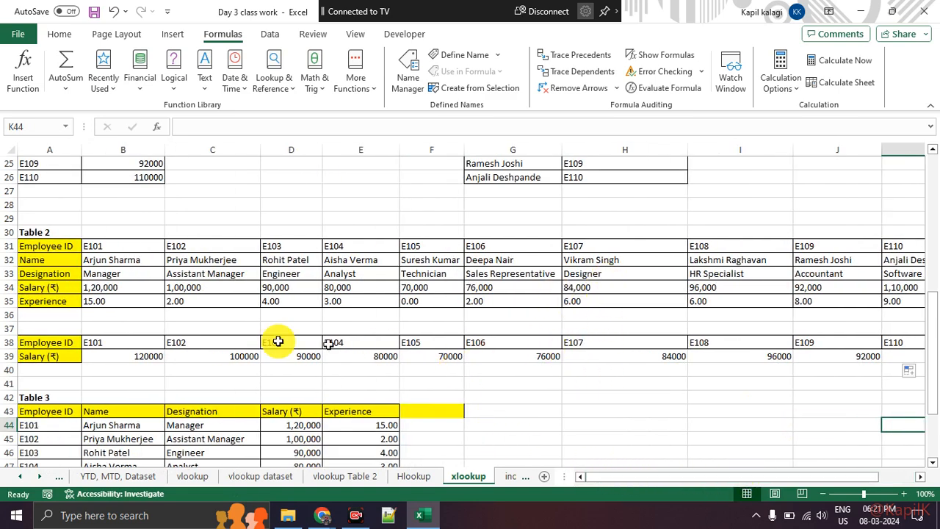
{"action": "left_click_drag", "start_coordinate": [154, 351], "coordinate": [279, 355]}
{"action": "left_click", "coordinate": [151, 354]}
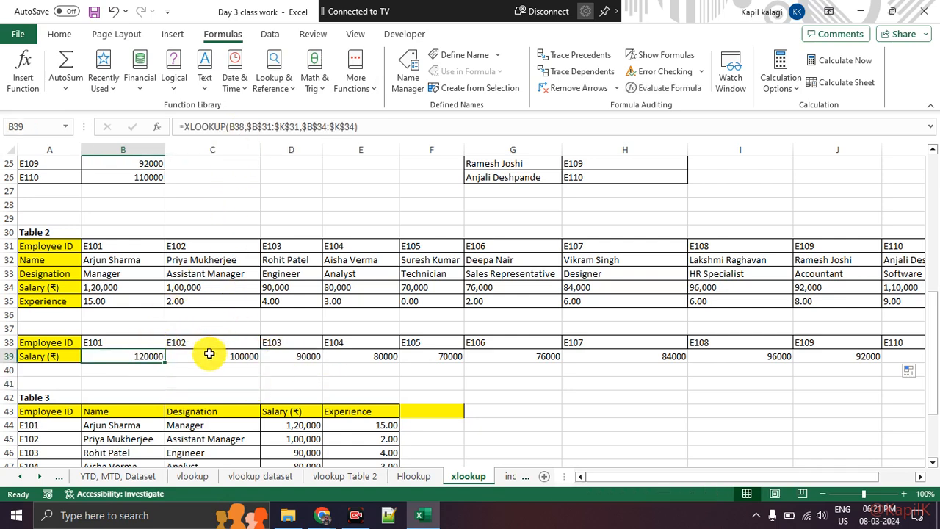
{"action": "left_click", "coordinate": [191, 383]}
Step: Copy the Salary results in B39:K39, paste them in place and open the paste options
{"action": "left_click_drag", "start_coordinate": [146, 353], "coordinate": [819, 355]}
{"action": "key", "text": "ctrl+c"}
{"action": "scroll", "coordinate": [819, 355], "scroll_direction": "left", "scroll_amount": 2}
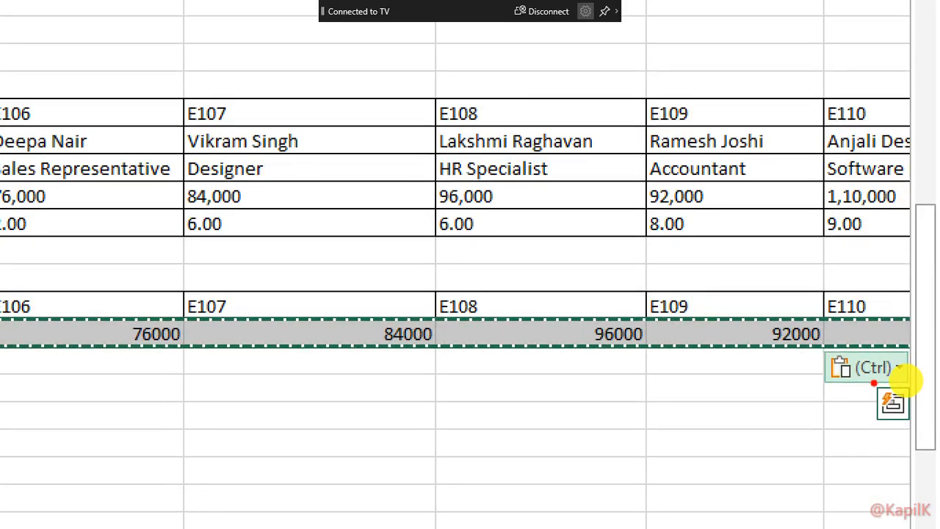
{"action": "mouse_move", "coordinate": [900, 378]}
{"action": "left_mouse_down"}
{"action": "mouse_move", "coordinate": [860, 360]}
{"action": "mouse_move", "coordinate": [923, 373]}
{"action": "mouse_move", "coordinate": [901, 347]}
{"action": "left_mouse_up"}
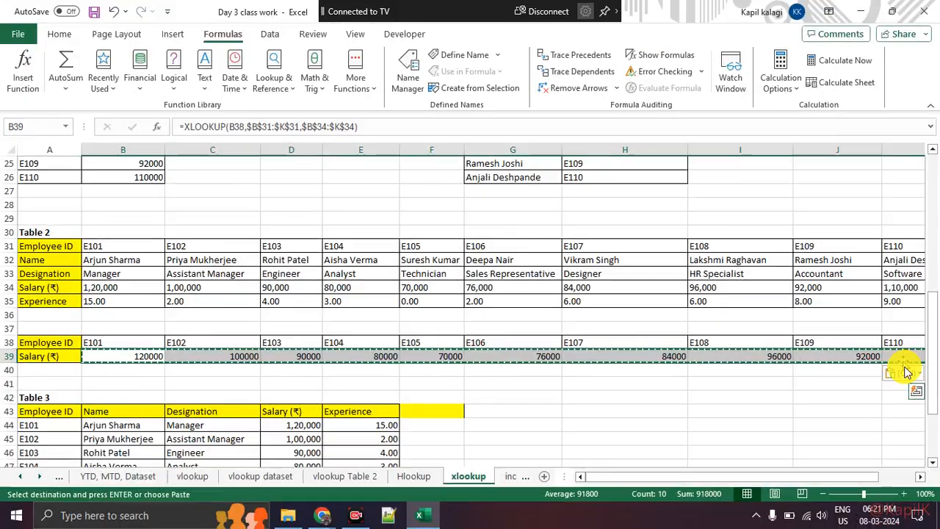
{"action": "left_click", "coordinate": [865, 367]}
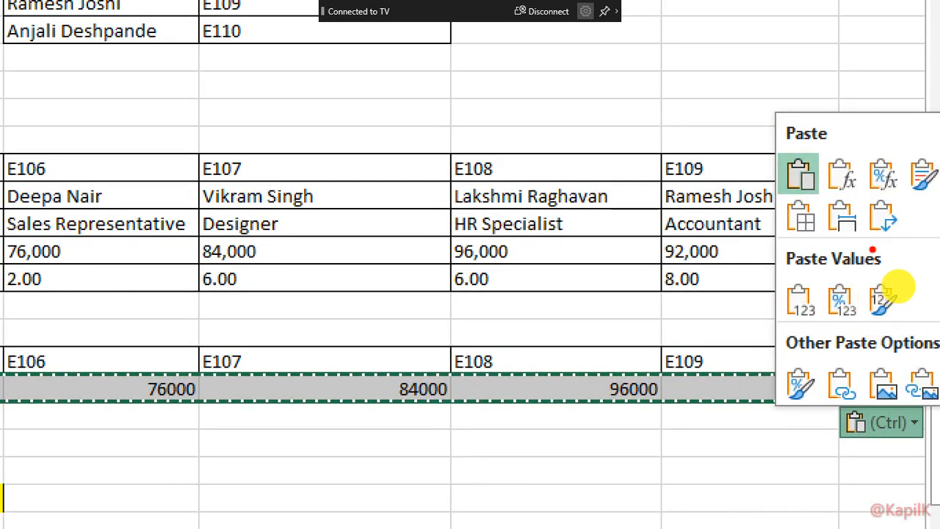
{"action": "mouse_move", "coordinate": [872, 250]}
{"action": "left_mouse_down"}
{"action": "mouse_move", "coordinate": [763, 268]}
{"action": "mouse_move", "coordinate": [934, 304]}
{"action": "mouse_move", "coordinate": [927, 265]}
{"action": "mouse_move", "coordinate": [870, 246]}
{"action": "left_mouse_up"}
{"action": "mouse_move", "coordinate": [707, 310]}
{"action": "left_mouse_down"}
{"action": "mouse_move", "coordinate": [764, 308]}
{"action": "mouse_move", "coordinate": [764, 317]}
{"action": "left_mouse_up"}
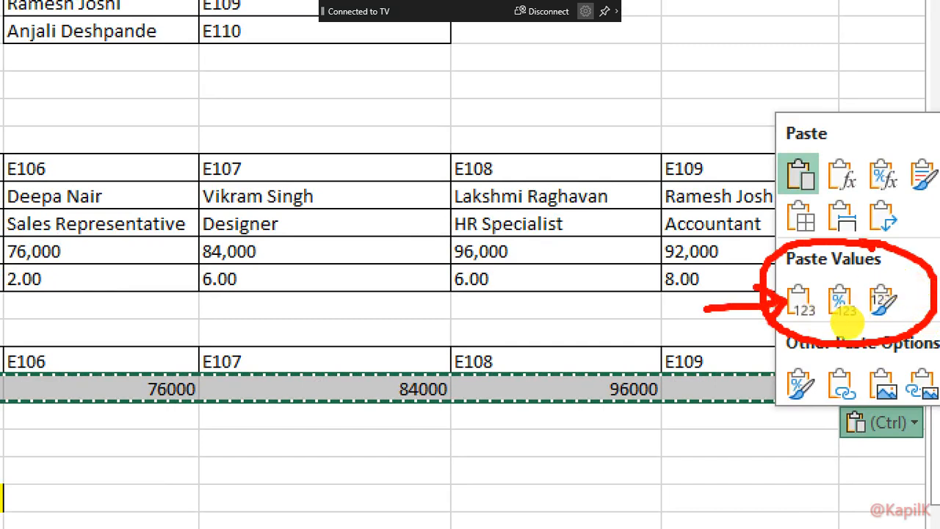
{"action": "left_click", "coordinate": [880, 285]}
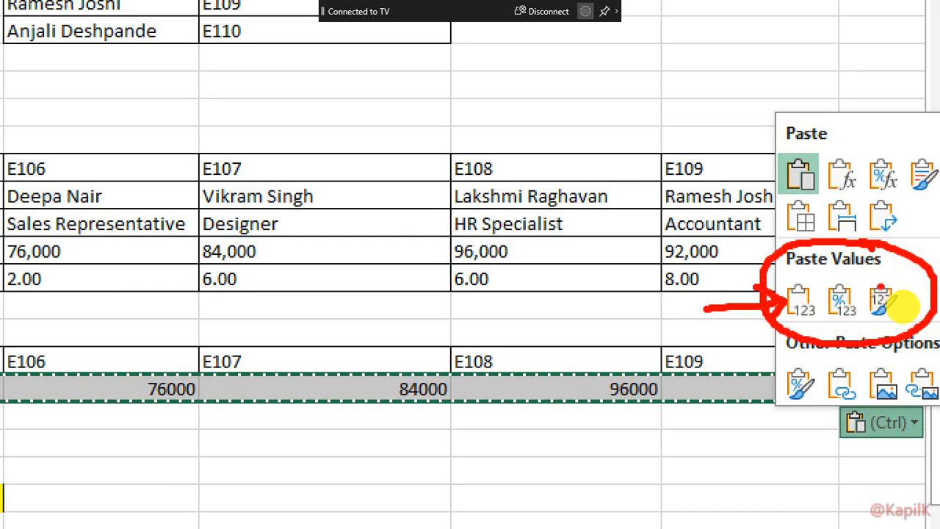
{"action": "mouse_move", "coordinate": [910, 339]}
{"action": "left_mouse_down"}
{"action": "mouse_move", "coordinate": [855, 374]}
{"action": "mouse_move", "coordinate": [911, 329]}
{"action": "left_mouse_up"}
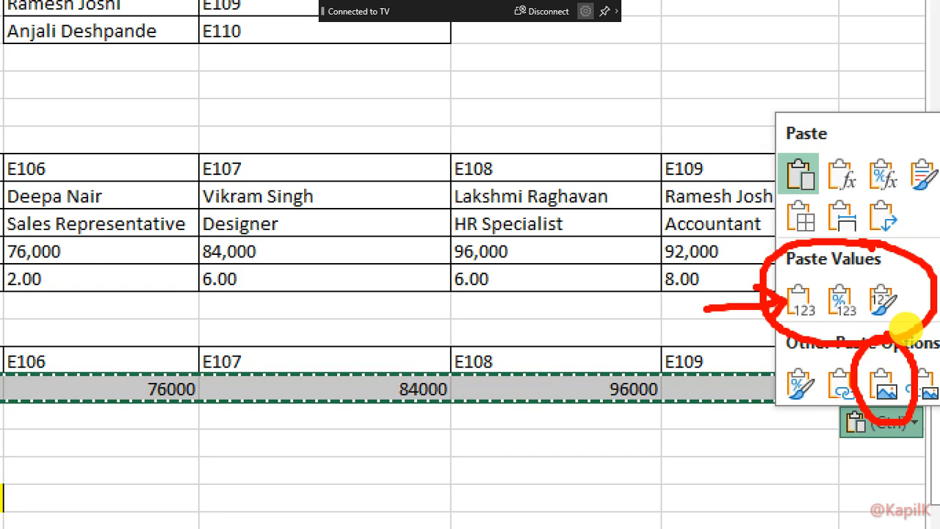
{"action": "mouse_move", "coordinate": [914, 335]}
{"action": "left_mouse_down"}
{"action": "mouse_move", "coordinate": [925, 353]}
{"action": "mouse_move", "coordinate": [918, 344]}
{"action": "left_mouse_up"}
{"action": "key", "text": "Escape"}
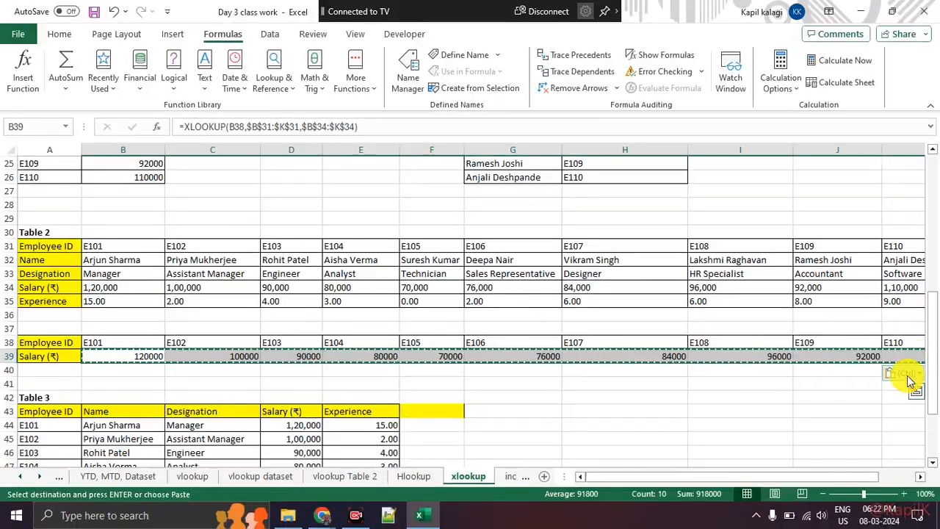
Step: Replace the XLOOKUP formulas in B39:K39 with values only, leave copy mode and check the contents of G39 and E39
{"action": "left_click", "coordinate": [908, 377]}
{"action": "left_click", "coordinate": [870, 318]}
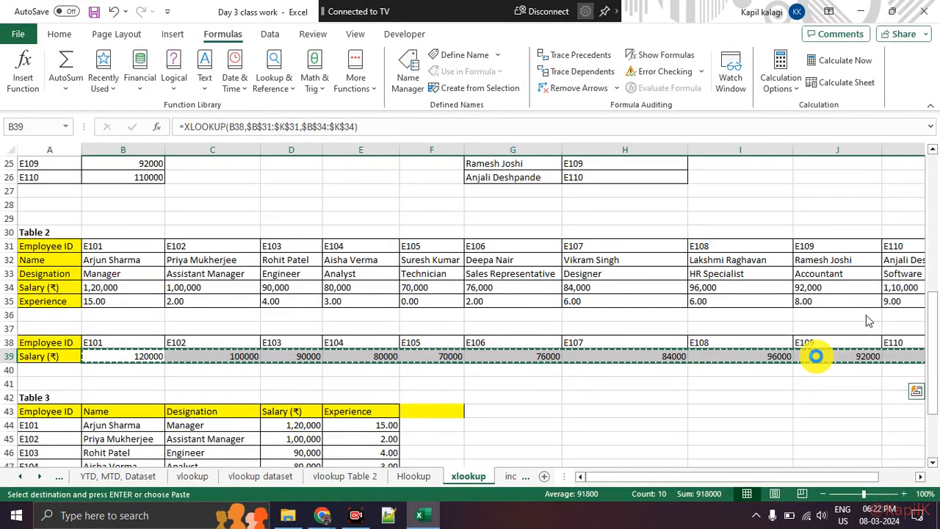
{"action": "left_click", "coordinate": [633, 410]}
{"action": "key", "text": "Escape"}
{"action": "left_click", "coordinate": [511, 360]}
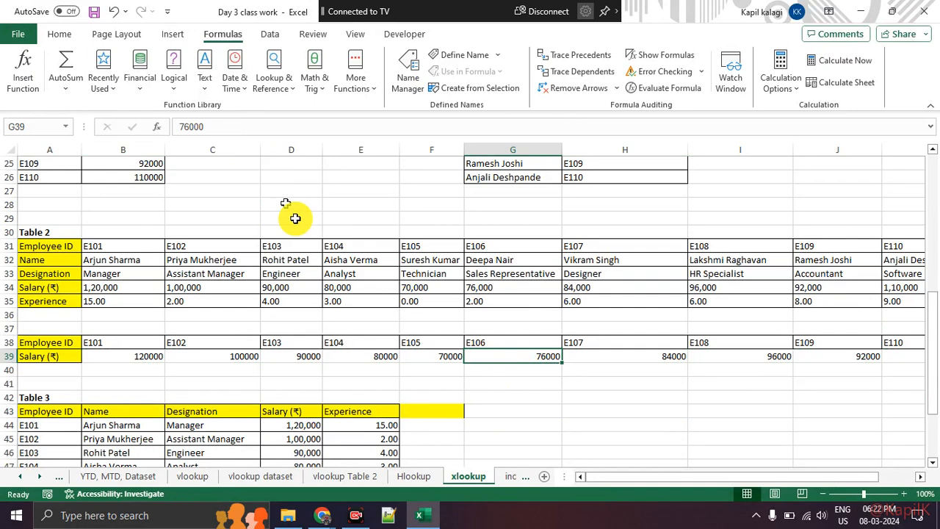
{"action": "left_click", "coordinate": [350, 355]}
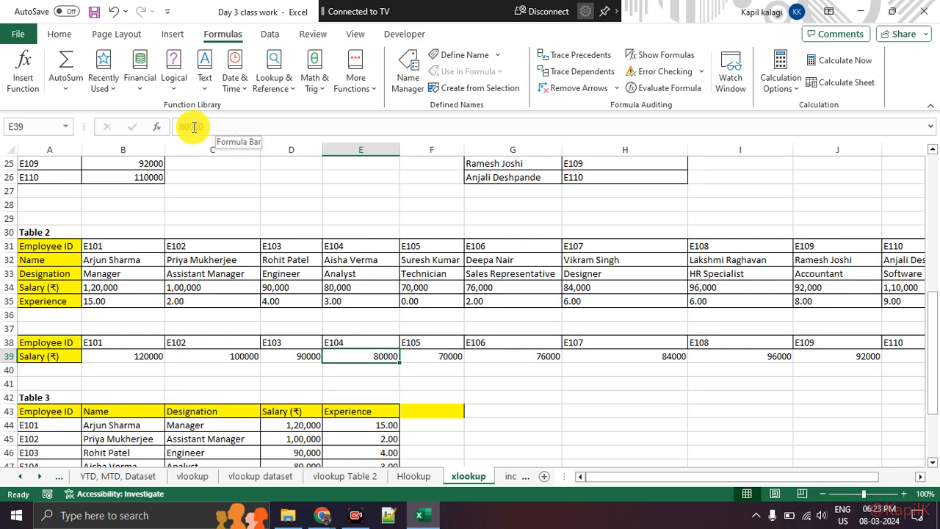
Step: Copy and paste Table 2's employee IDs in B31:D31 in place to review the available paste options
{"action": "left_click", "coordinate": [115, 245]}
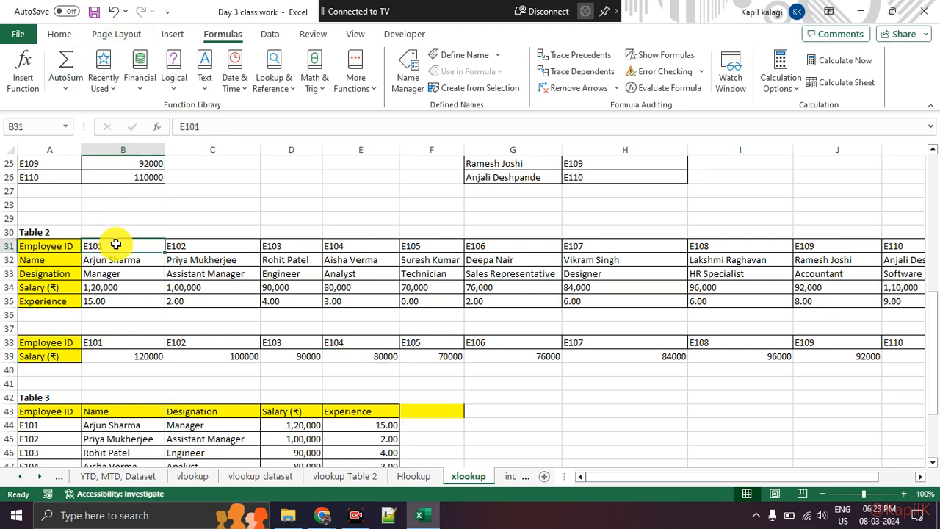
{"action": "left_click_drag", "start_coordinate": [115, 244], "coordinate": [269, 248]}
{"action": "key", "text": "ctrl+c"}
{"action": "key", "text": "ctrl+v"}
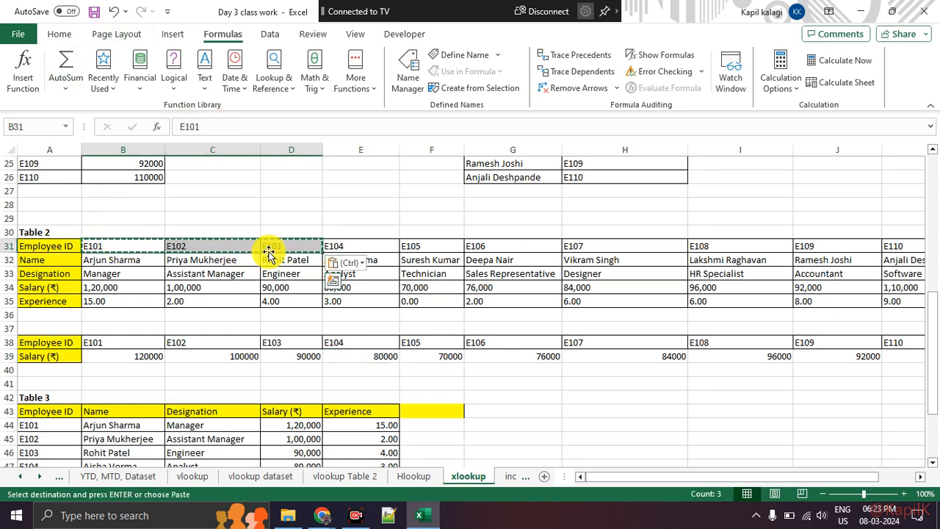
{"action": "left_click", "coordinate": [334, 266]}
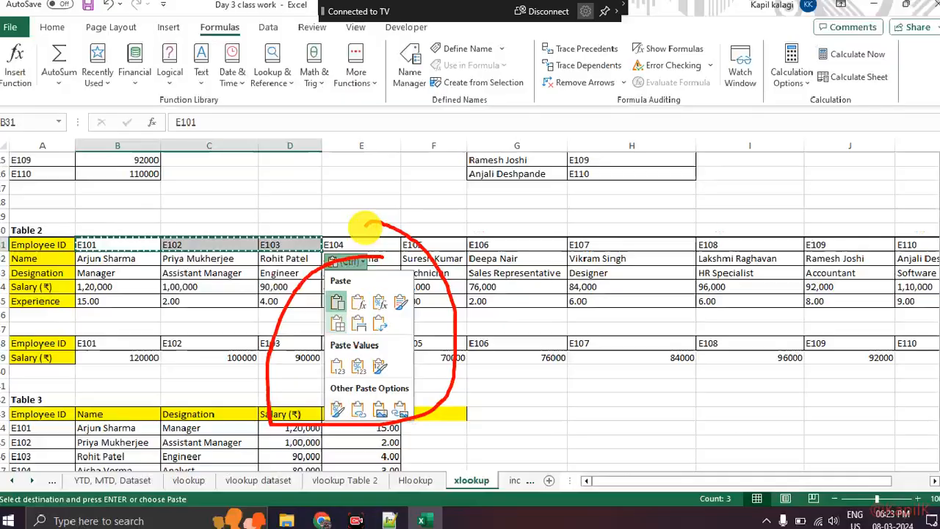
{"action": "key", "text": "Escape"}
{"action": "left_click", "coordinate": [369, 143]}
{"action": "key", "text": "Escape"}
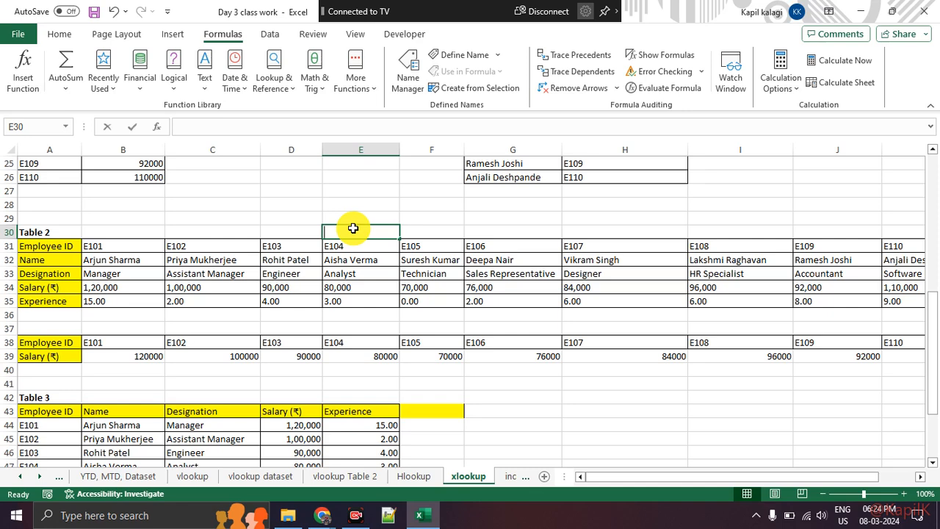
Step: Examine the xlookup sheet from Table 2 through the Salary lookup row to the end of Table 3
{"action": "key", "text": "Right"}
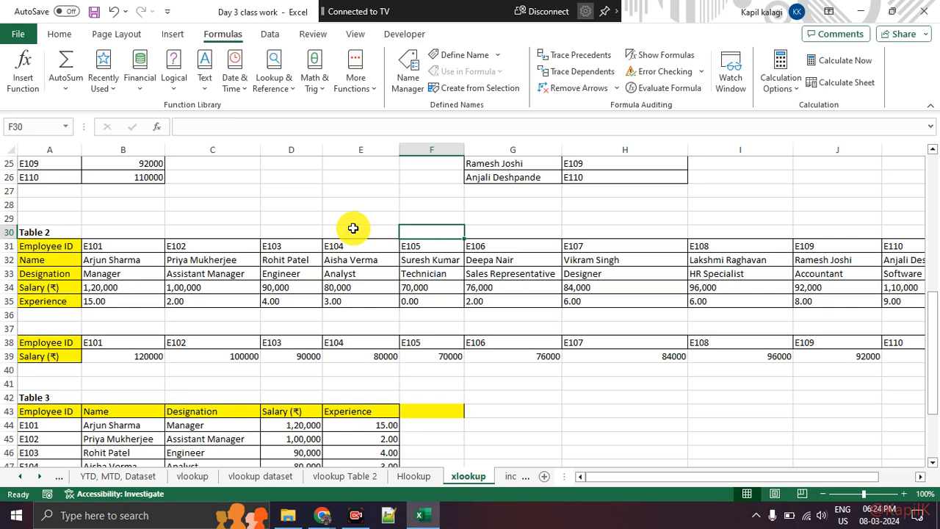
{"action": "key", "text": "Down"}
{"action": "key", "text": "Down"}
{"action": "key", "text": "Down"}
{"action": "key", "text": "Down"}
{"action": "key", "text": "Down"}
{"action": "key", "text": "Down"}
{"action": "key", "text": "Down"}
{"action": "key", "text": "Down"}
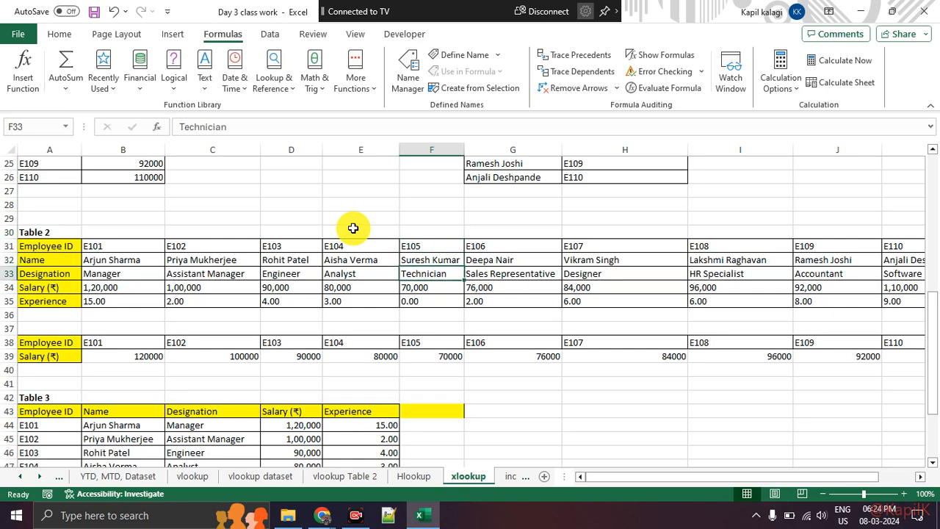
{"action": "key", "text": "Down"}
{"action": "key", "text": "Down"}
{"action": "key", "text": "Down"}
{"action": "key", "text": "Down"}
{"action": "key", "text": "Down"}
{"action": "key", "text": "Down"}
{"action": "key", "text": "Down"}
{"action": "key", "text": "Down"}
{"action": "key", "text": "Down"}
{"action": "key", "text": "Down"}
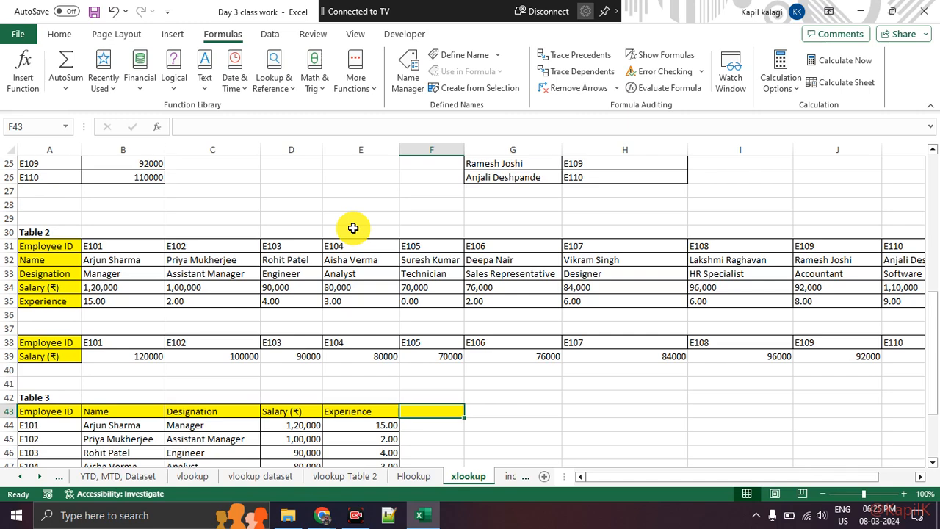
{"action": "key", "text": "Down"}
{"action": "key", "text": "Down"}
{"action": "key", "text": "Down"}
{"action": "key", "text": "Down"}
{"action": "key", "text": "Down"}
{"action": "key", "text": "Down"}
{"action": "key", "text": "Down"}
{"action": "key", "text": "Down"}
{"action": "key", "text": "Down"}
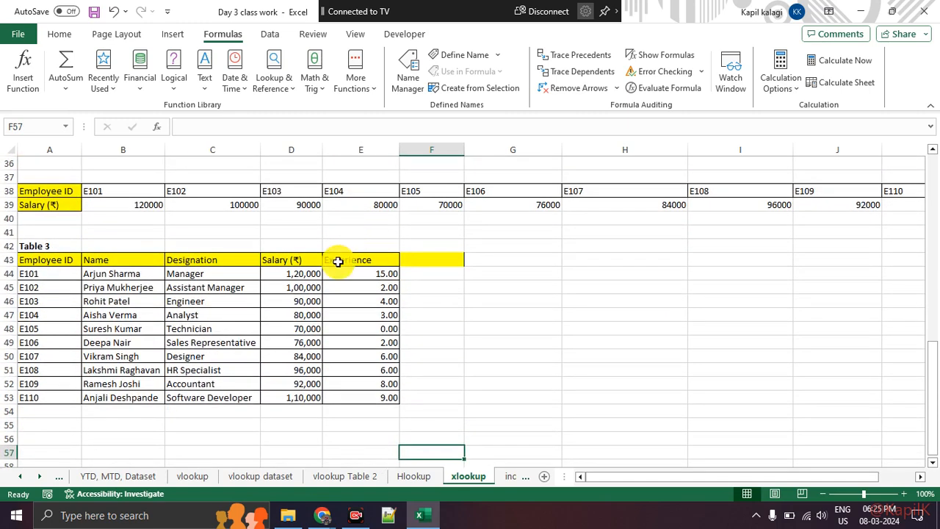
{"action": "left_click_drag", "start_coordinate": [445, 263], "coordinate": [675, 376]}
{"action": "left_click", "coordinate": [521, 301]}
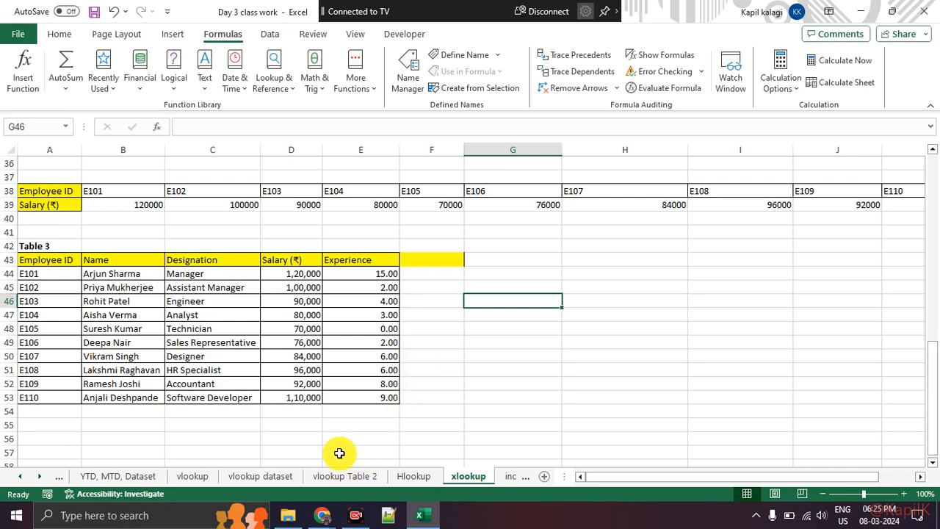
Step: Look through the Hlookup, index function, vlookup Table 2 and vlookup dataset sheets
{"action": "left_click", "coordinate": [412, 476]}
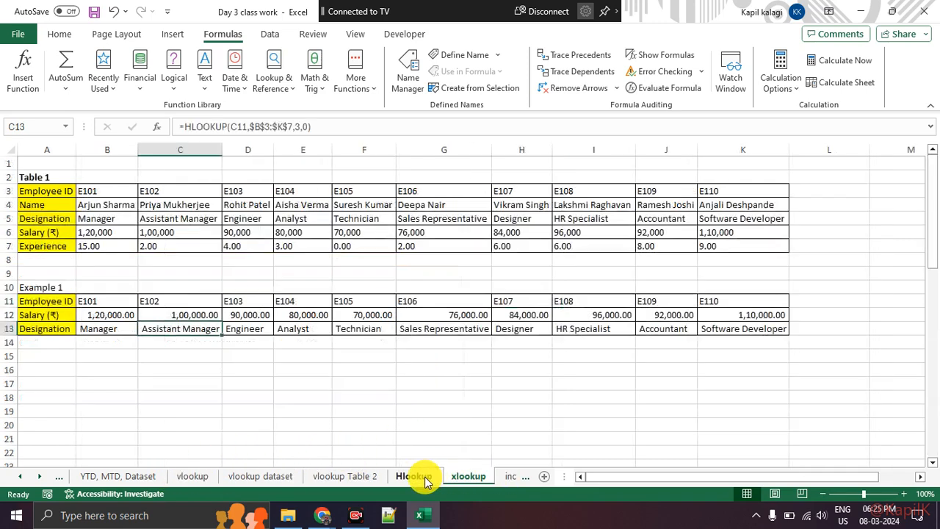
{"action": "key", "text": "Right"}
{"action": "key", "text": "Right"}
{"action": "key", "text": "Right"}
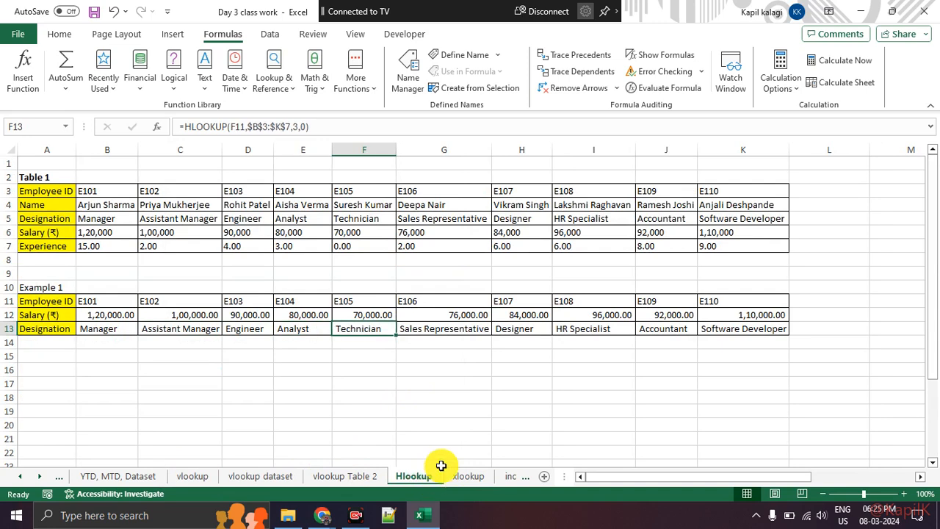
{"action": "left_click", "coordinate": [450, 478]}
{"action": "left_click", "coordinate": [512, 477]}
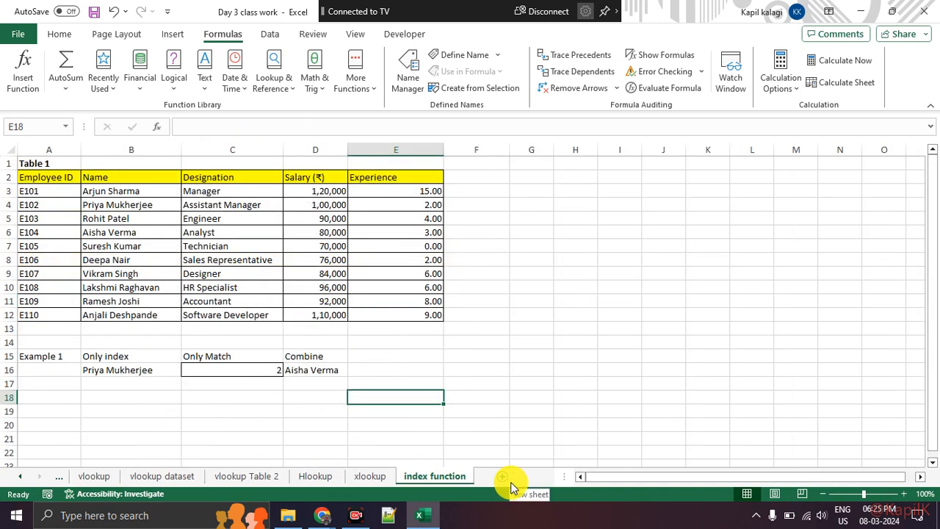
{"action": "left_click", "coordinate": [356, 478]}
{"action": "left_click", "coordinate": [312, 479]}
{"action": "left_click", "coordinate": [250, 478]}
{"action": "left_click", "coordinate": [186, 478]}
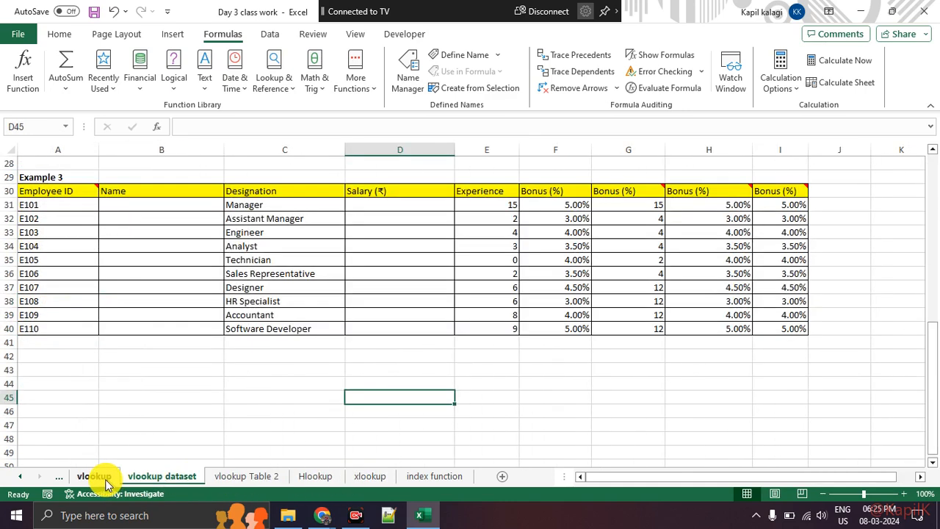
Step: On the YTD, MTD, Dataset sheet, copy the May to October 2022 purchase volumes in C6:C11 and paste them at G6 as a picture
{"action": "left_click", "coordinate": [54, 480]}
{"action": "left_click", "coordinate": [53, 480]}
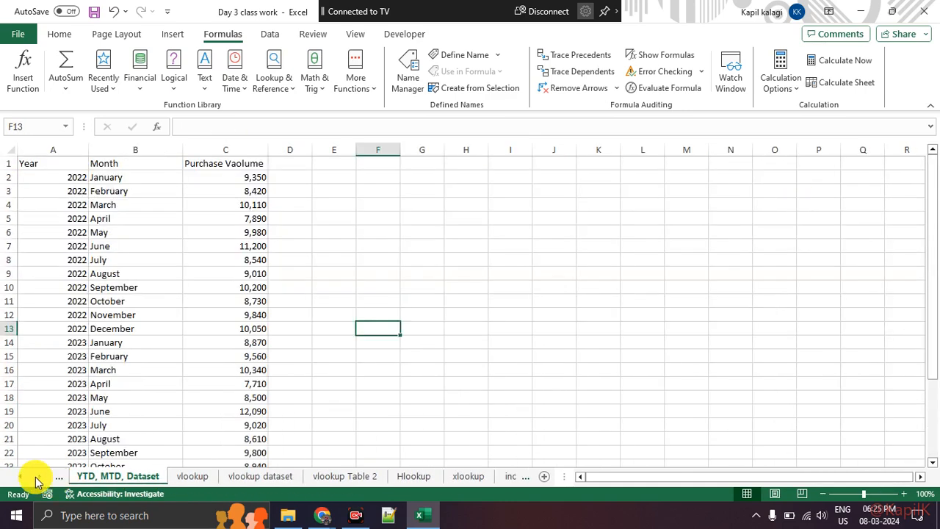
{"action": "left_click", "coordinate": [24, 480]}
{"action": "left_click", "coordinate": [25, 480]}
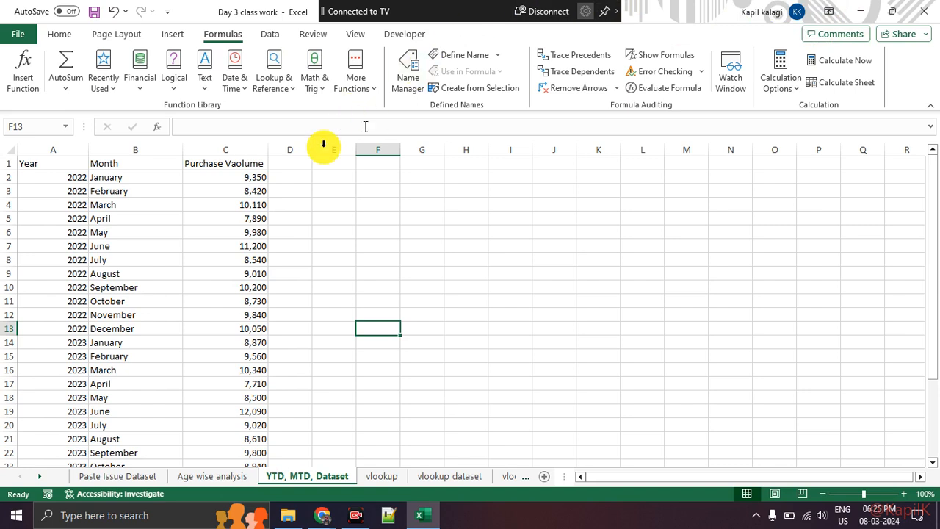
{"action": "left_click_drag", "start_coordinate": [212, 232], "coordinate": [217, 308]}
{"action": "key", "text": "ctrl+c"}
{"action": "left_click", "coordinate": [425, 232]}
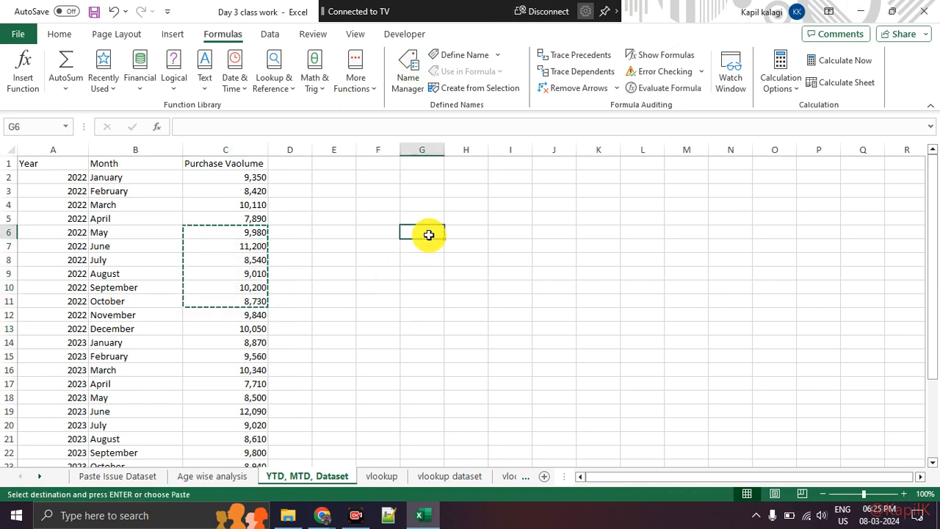
{"action": "key", "text": "ctrl+v"}
{"action": "left_click", "coordinate": [466, 320]}
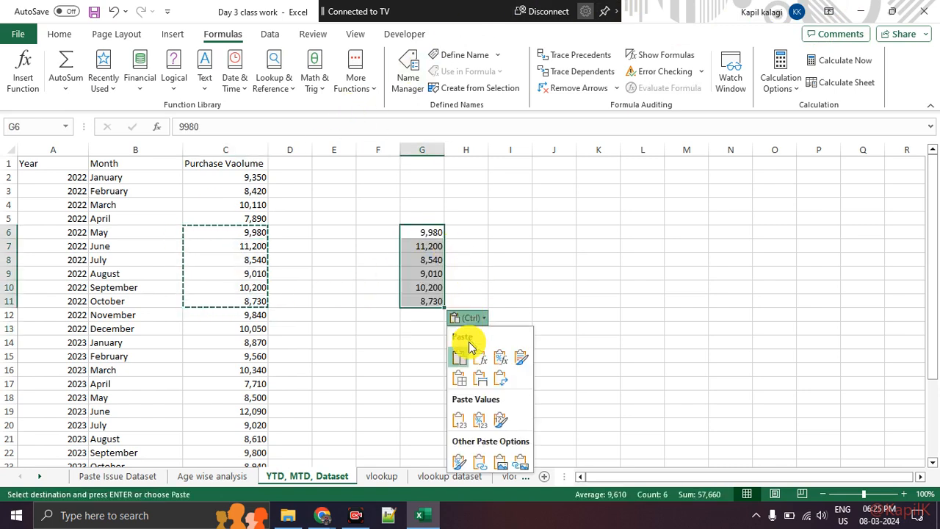
{"action": "left_click", "coordinate": [498, 462]}
Step: Move the pasted picture to about column I, near rows 3 to 9, and copy it
{"action": "left_click_drag", "start_coordinate": [433, 260], "coordinate": [528, 230]}
{"action": "right_click", "coordinate": [527, 229]}
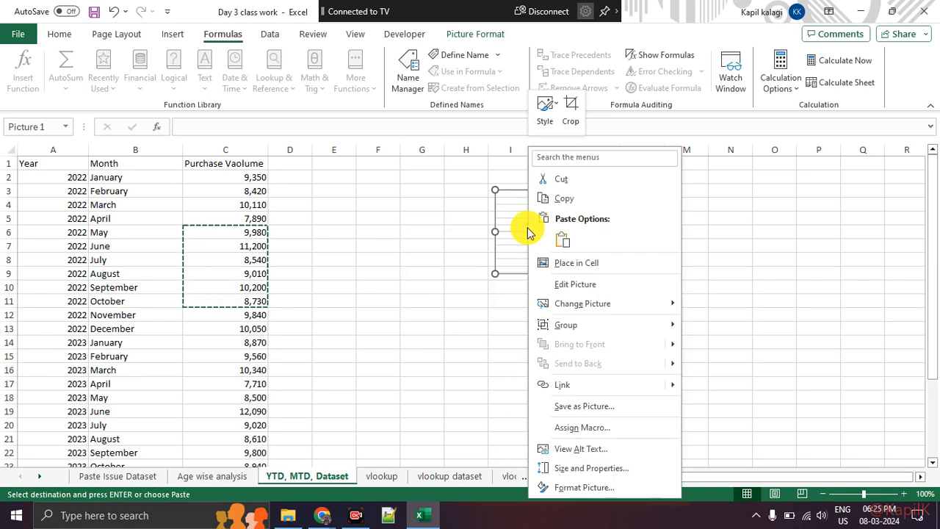
{"action": "left_click", "coordinate": [584, 210]}
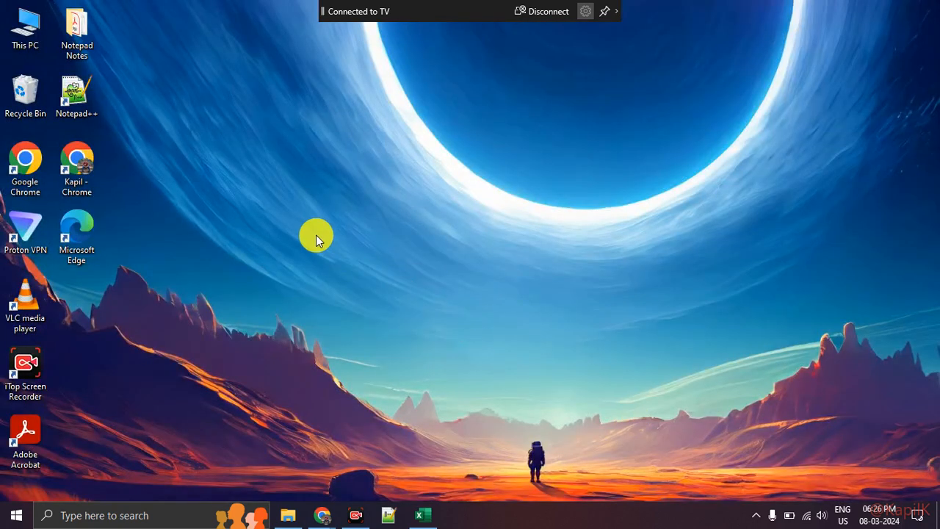
Step: Switch to Word, create a blank document and paste the copied picture of the purchase volumes into it
{"action": "right_click", "coordinate": [228, 151]}
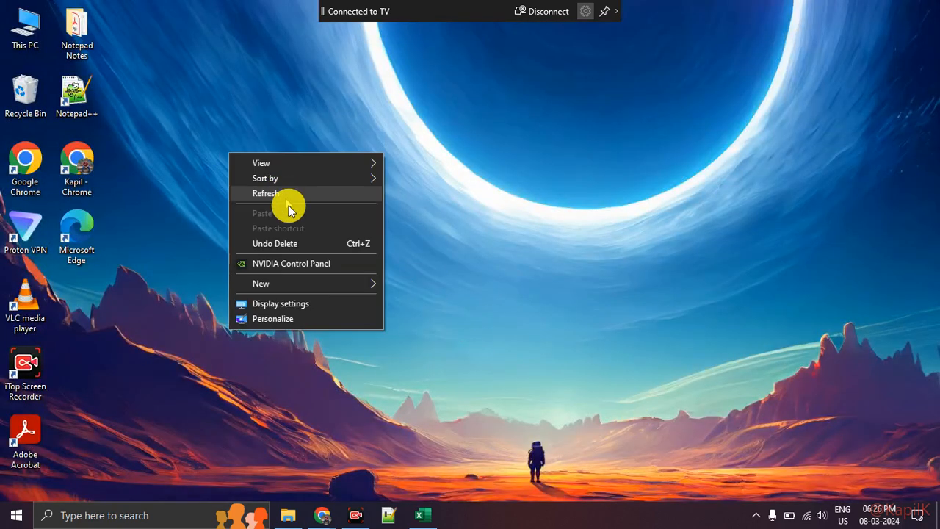
{"action": "left_click", "coordinate": [496, 282]}
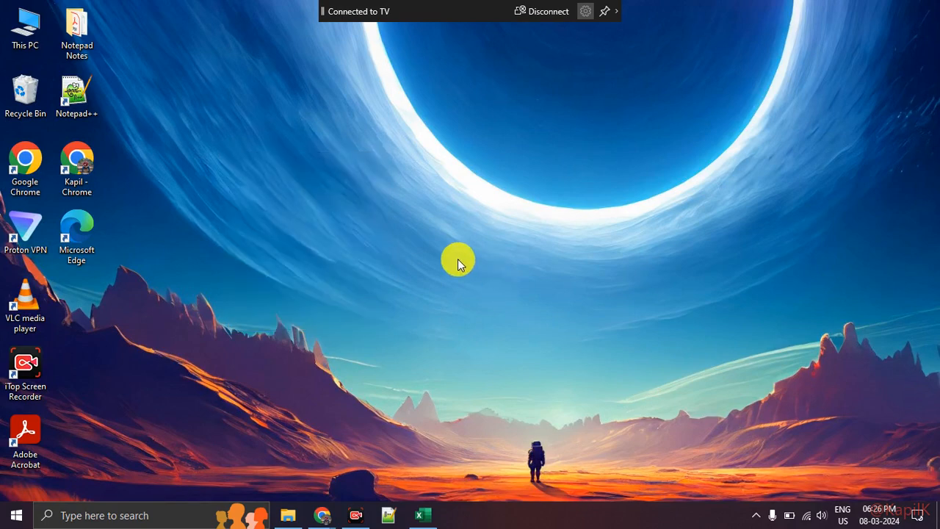
{"action": "key", "text": "super"}
{"action": "type", "text": "word"}
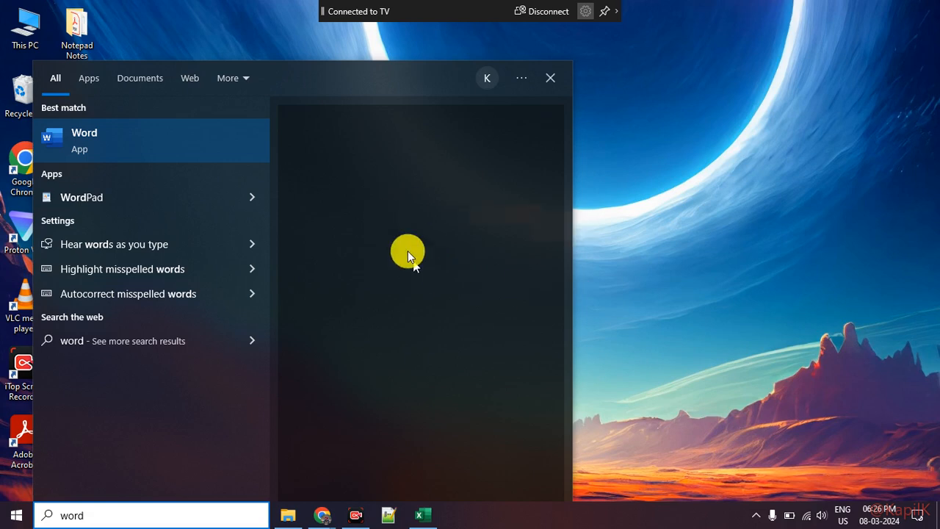
{"action": "key", "text": "Return"}
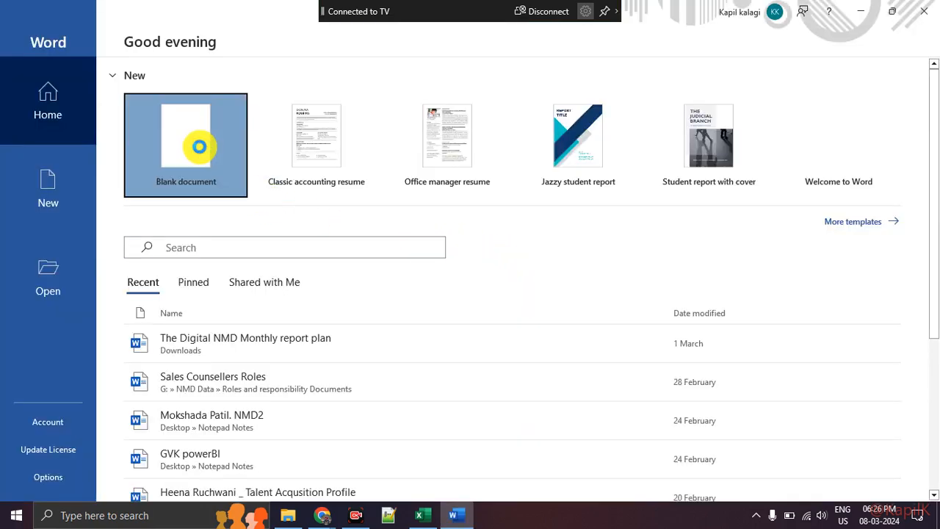
{"action": "left_click", "coordinate": [199, 146]}
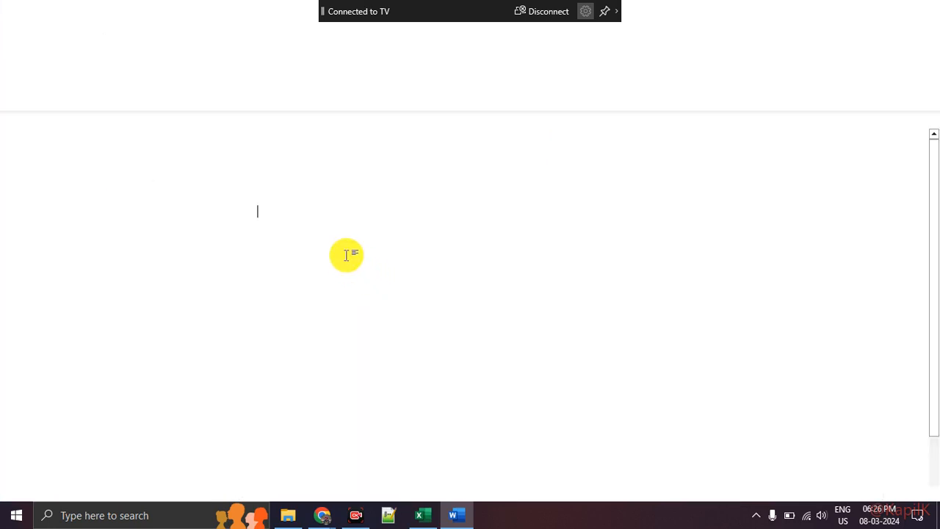
{"action": "key", "text": "ctrl+v"}
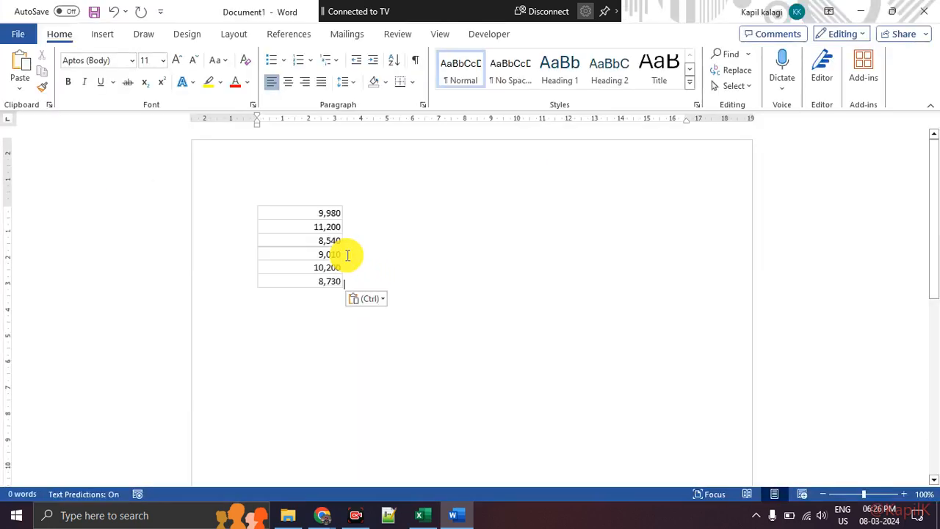
Step: Enlarge the pasted picture in the Word document to about two and a half times its width and height
{"action": "left_click_drag", "start_coordinate": [365, 262], "coordinate": [386, 266]}
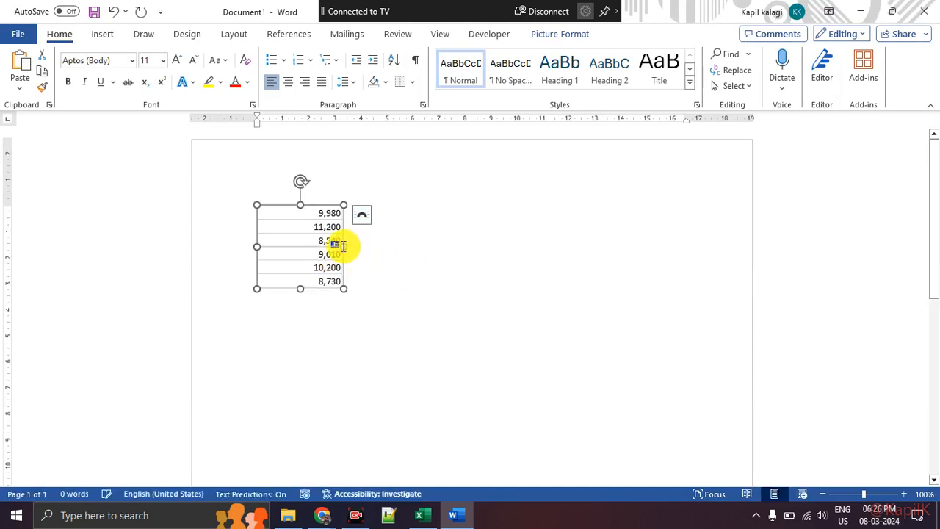
{"action": "left_click_drag", "start_coordinate": [344, 247], "coordinate": [474, 257]}
{"action": "left_click_drag", "start_coordinate": [374, 364], "coordinate": [368, 397]}
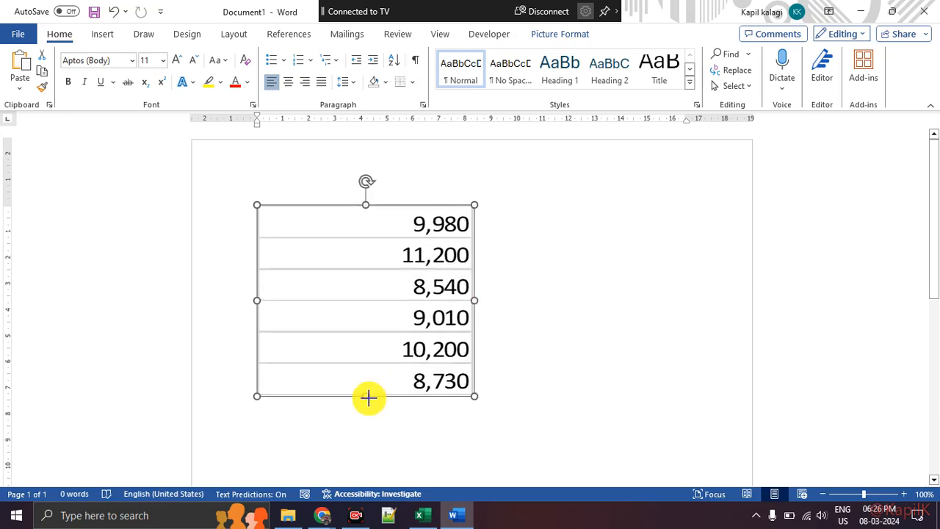
{"action": "left_click", "coordinate": [551, 332]}
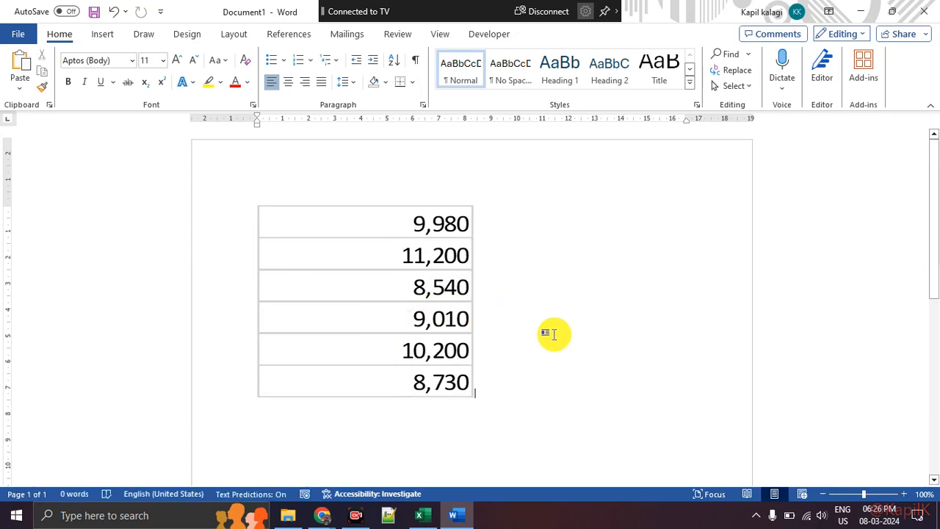
Step: Switch to Excel, cut the picture near column I and paste it into G6 as a picture placed in the cell
{"action": "key", "text": "alt+Tab"}
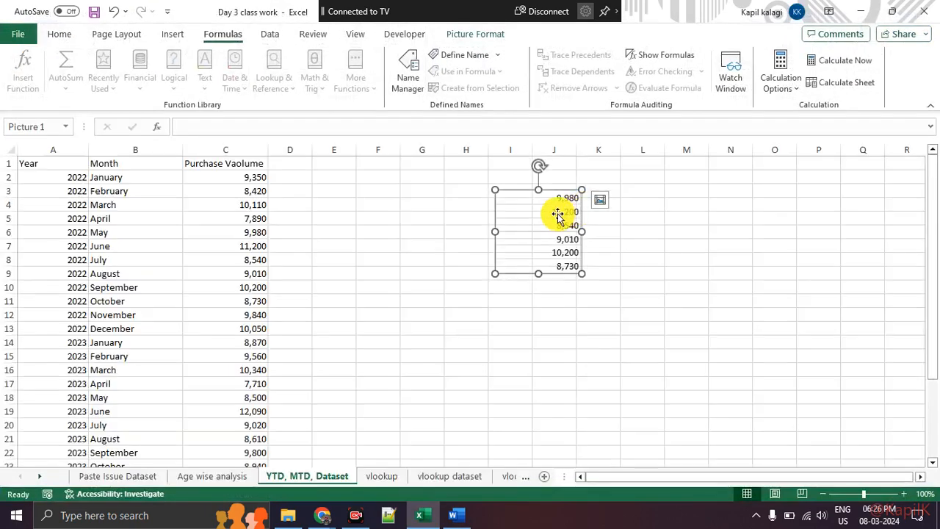
{"action": "key", "text": "ctrl+x"}
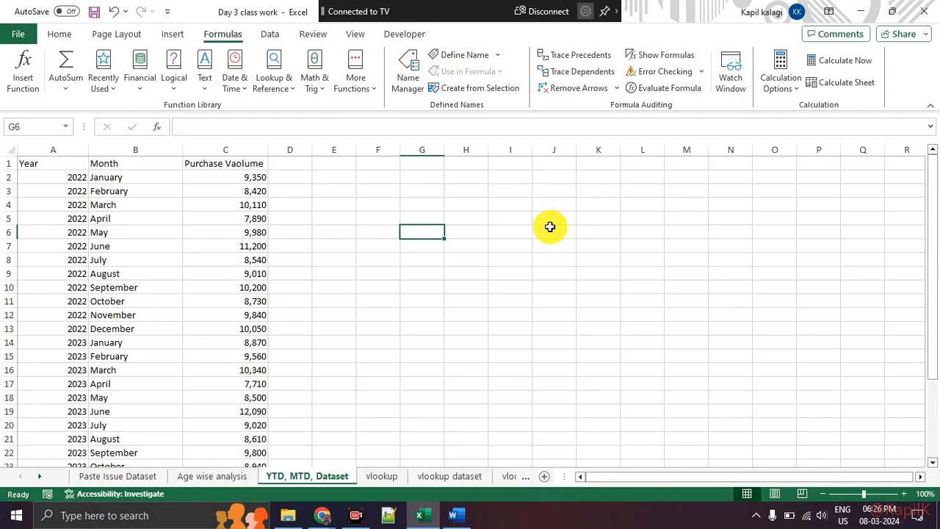
{"action": "key", "text": "ctrl+v"}
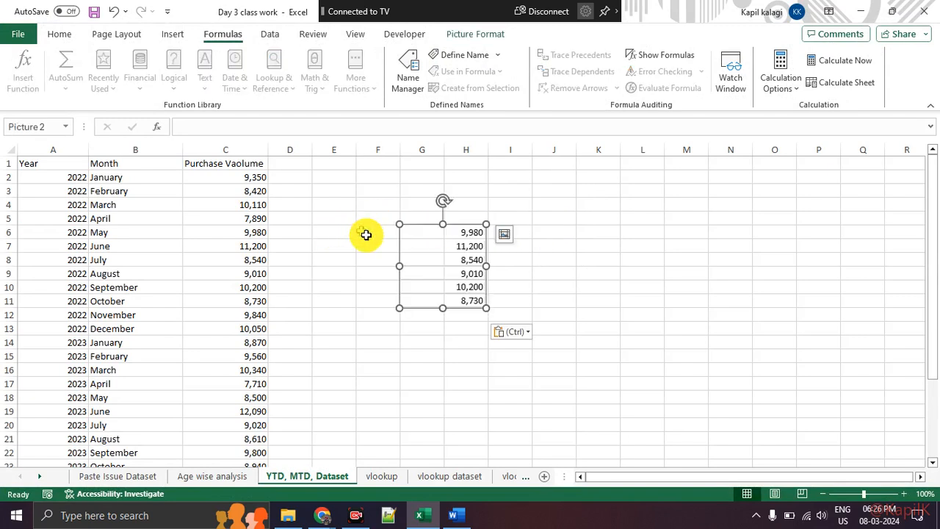
{"action": "left_click", "coordinate": [511, 332]}
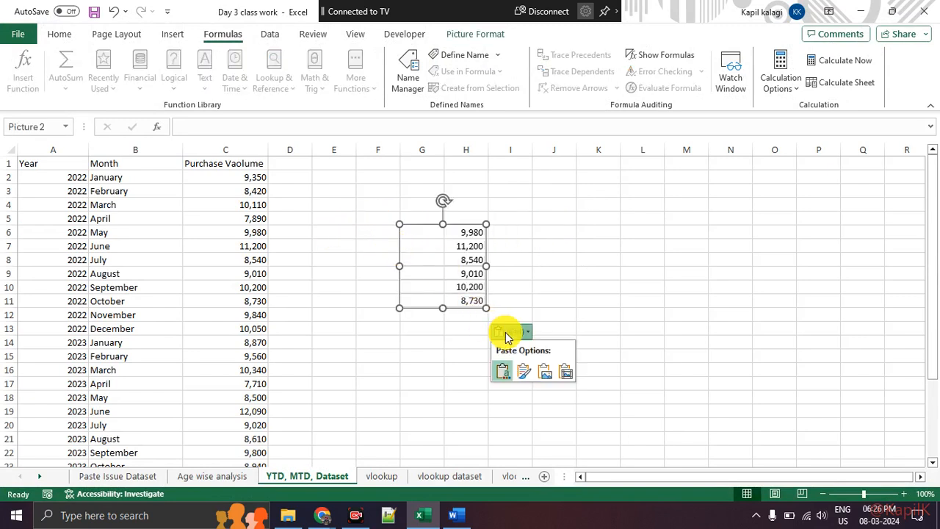
{"action": "left_click", "coordinate": [567, 377]}
Step: Delete the picture placed in cell G6
{"action": "left_click", "coordinate": [436, 298]}
{"action": "left_click", "coordinate": [407, 248]}
{"action": "left_click", "coordinate": [427, 231]}
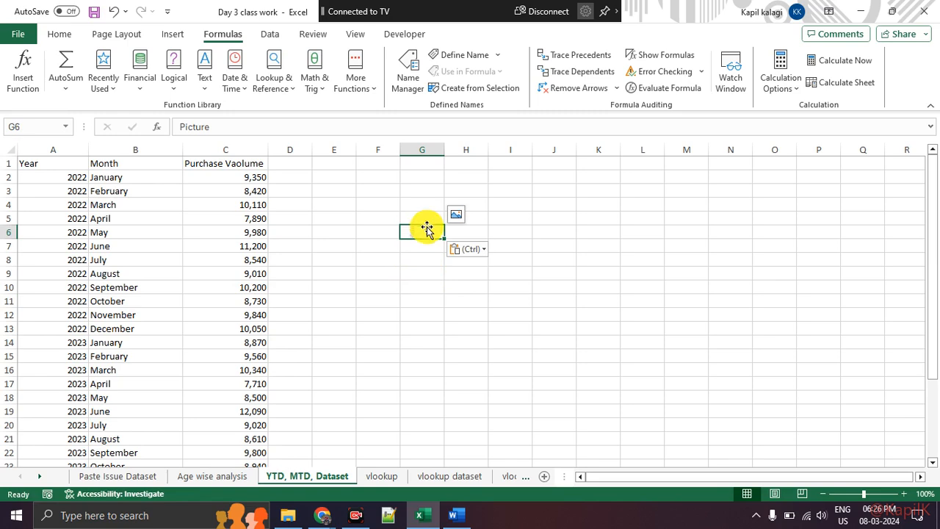
{"action": "key", "text": "Delete"}
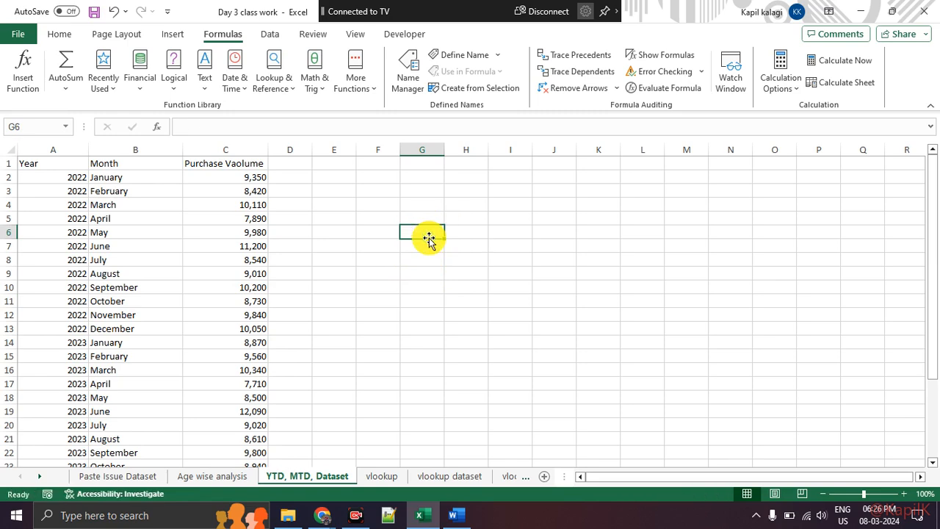
Step: Switch to Word and close the document containing the picture without saving it
{"action": "key", "text": "alt+Tab"}
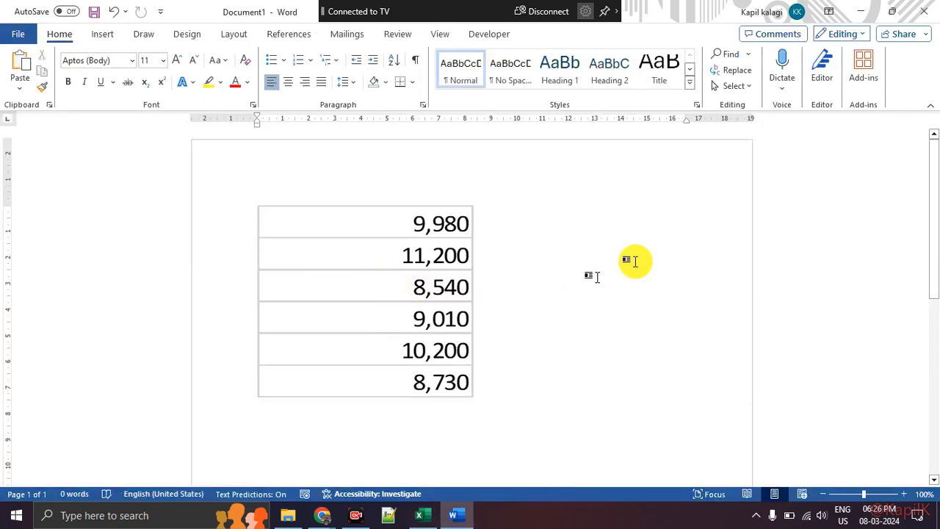
{"action": "left_click", "coordinate": [919, 11]}
{"action": "left_click", "coordinate": [518, 335]}
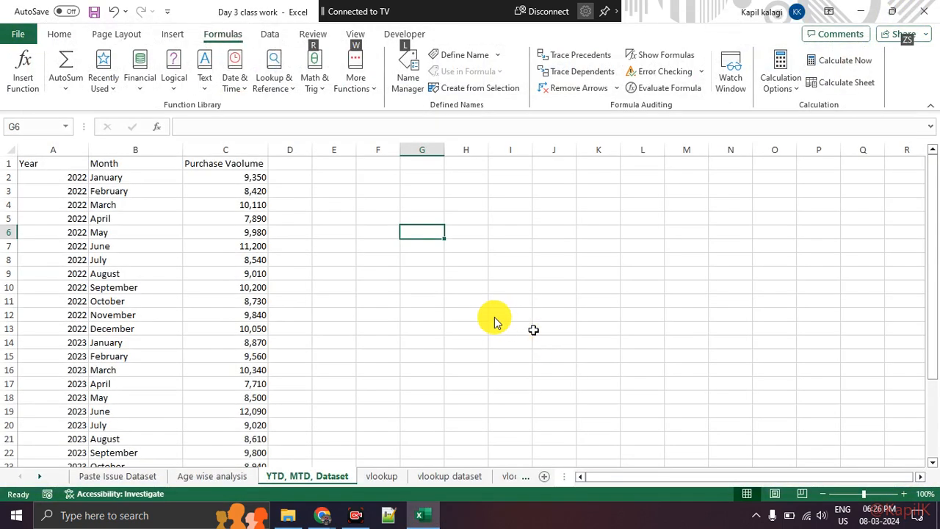
Step: Switch to File Explorer and open the Day 4 class work workbook from the DA8 Batch folder
{"action": "left_click", "coordinate": [322, 514]}
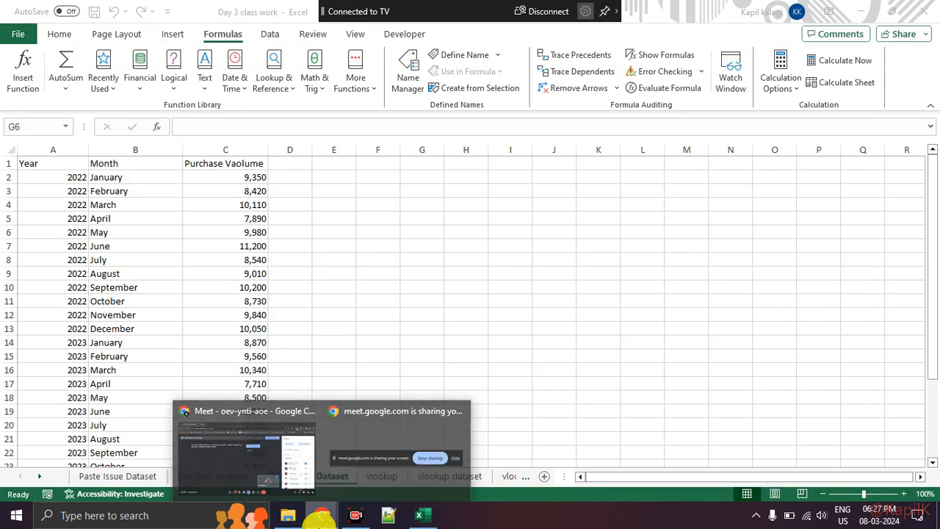
{"action": "left_click", "coordinate": [289, 514]}
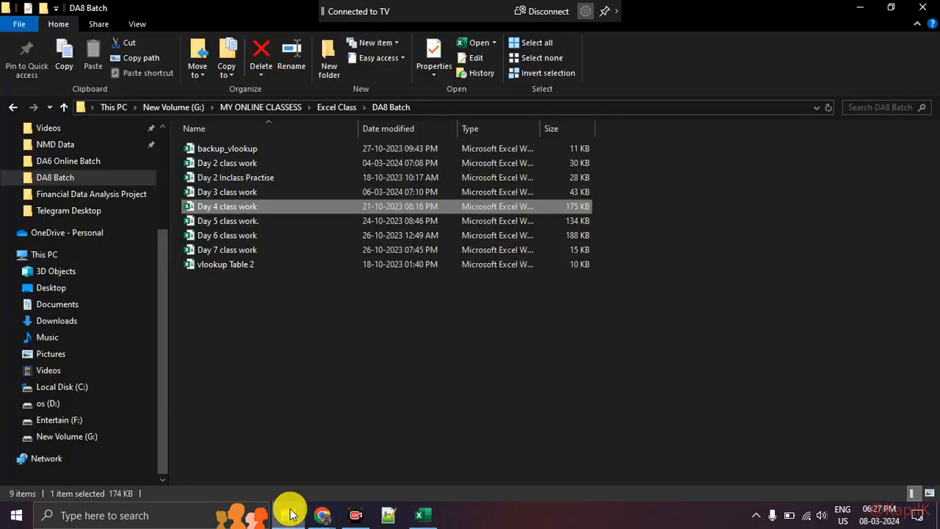
{"action": "left_click", "coordinate": [270, 207]}
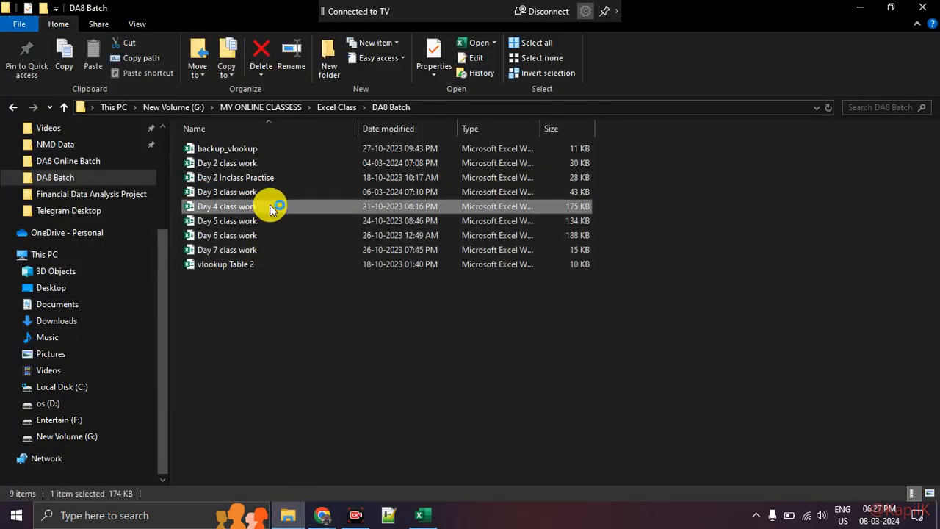
{"action": "key", "text": "alt+Tab"}
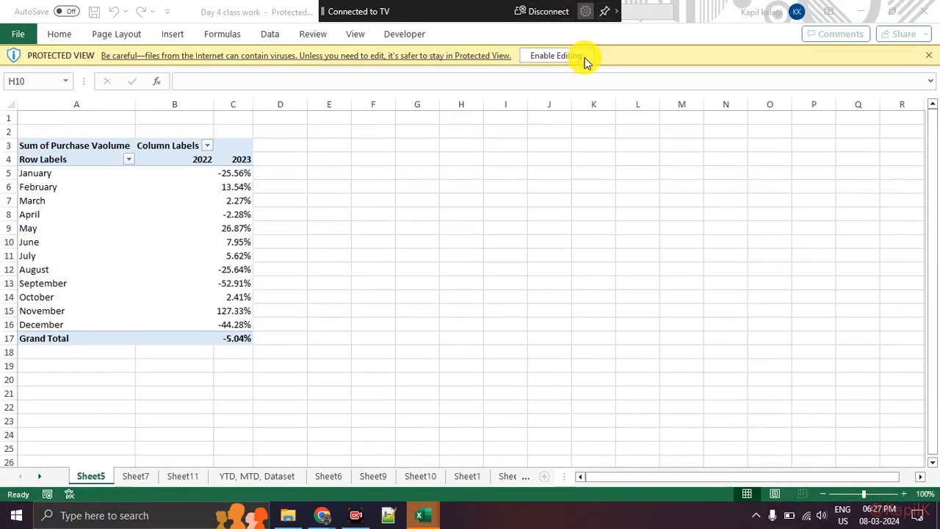
Step: Circle the Enable Editing option in red on the magnified screen, then enable editing for the protected workbook
{"action": "left_click", "coordinate": [584, 58]}
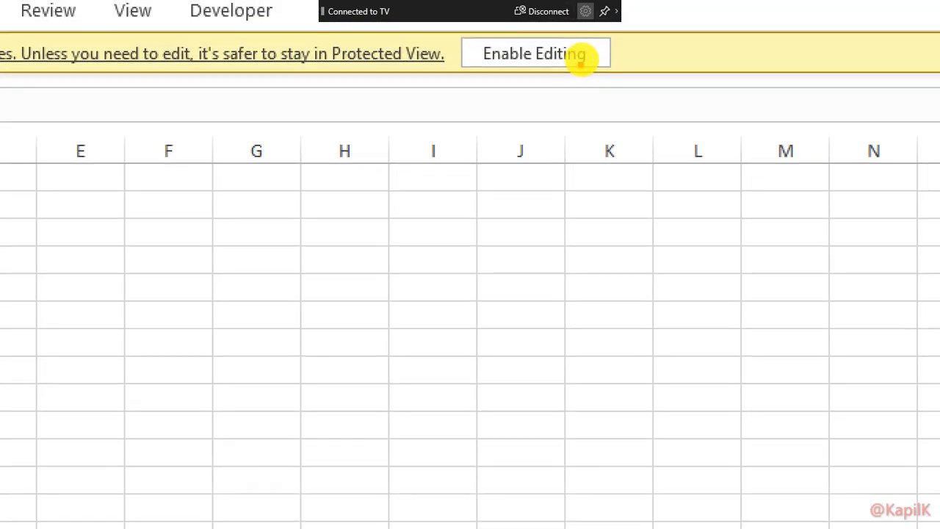
{"action": "mouse_move", "coordinate": [627, 50]}
{"action": "left_mouse_down"}
{"action": "mouse_move", "coordinate": [528, 37]}
{"action": "mouse_move", "coordinate": [585, 65]}
{"action": "mouse_move", "coordinate": [596, 54]}
{"action": "left_mouse_up"}
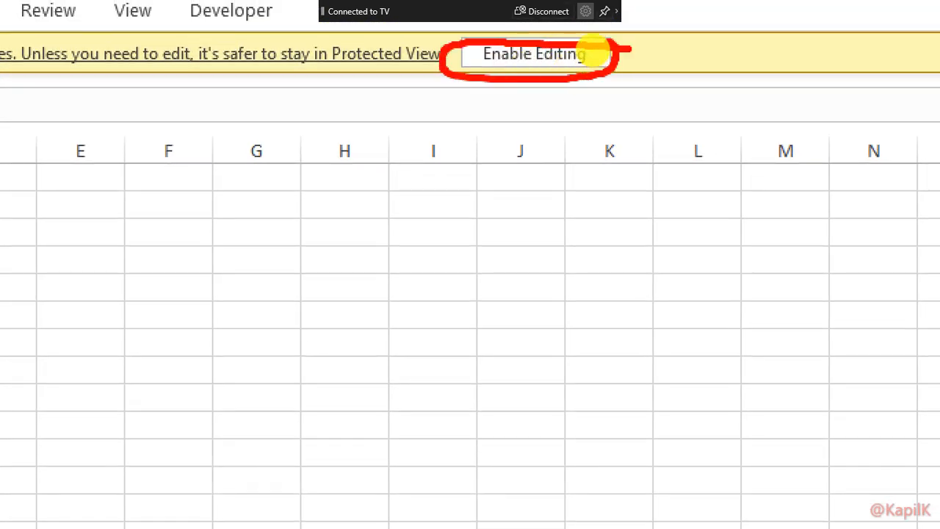
{"action": "key", "text": "Escape"}
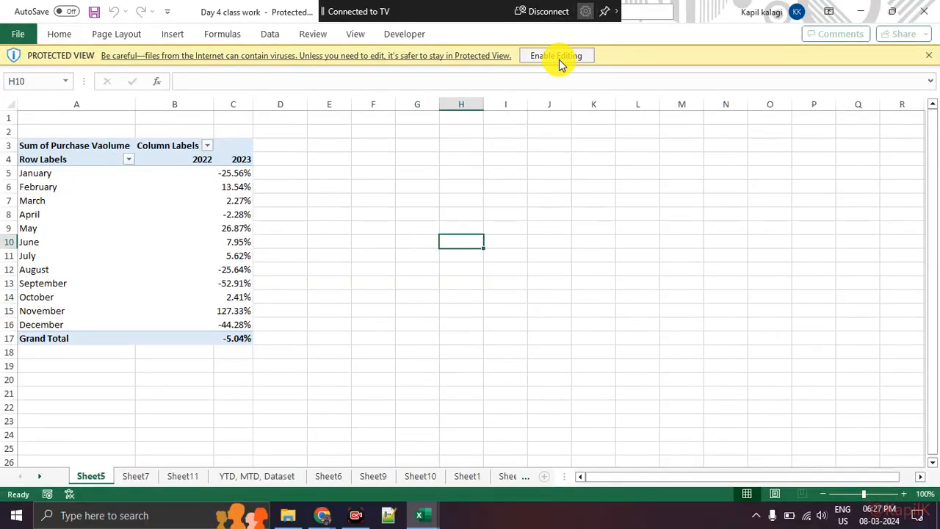
{"action": "left_click", "coordinate": [558, 57]}
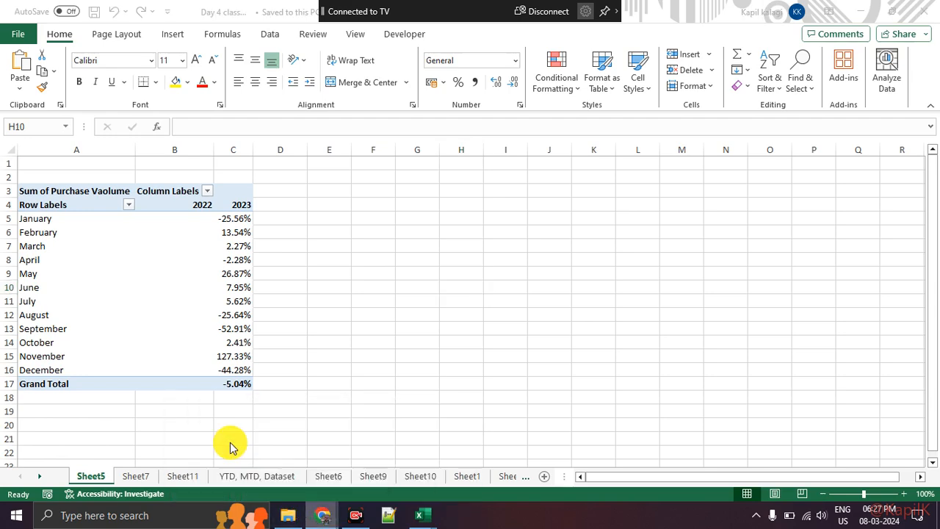
Step: Switch to the Google Meet call and admit the participant waiting to join
{"action": "key", "text": "alt+Tab"}
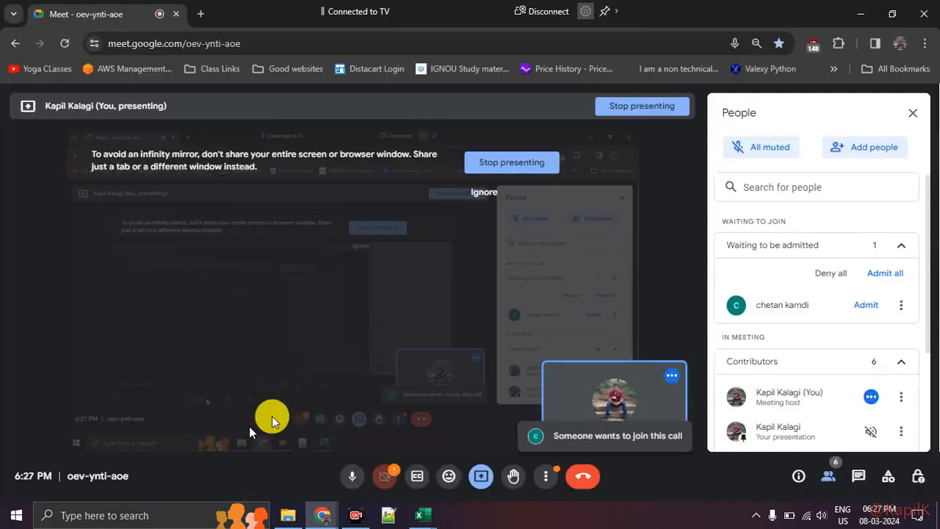
{"action": "left_click", "coordinate": [854, 316]}
{"action": "scroll", "coordinate": [839, 350], "scroll_direction": "down", "scroll_amount": 2}
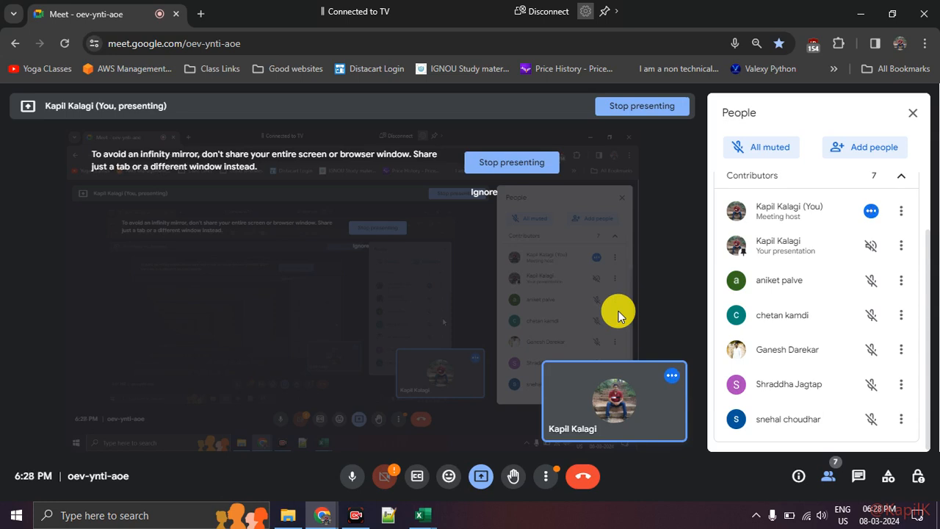
Step: Switch back to the Day 4 class work workbook in Excel and view the pivot tables on Sheet9 and Sheet5
{"action": "left_click", "coordinate": [421, 516]}
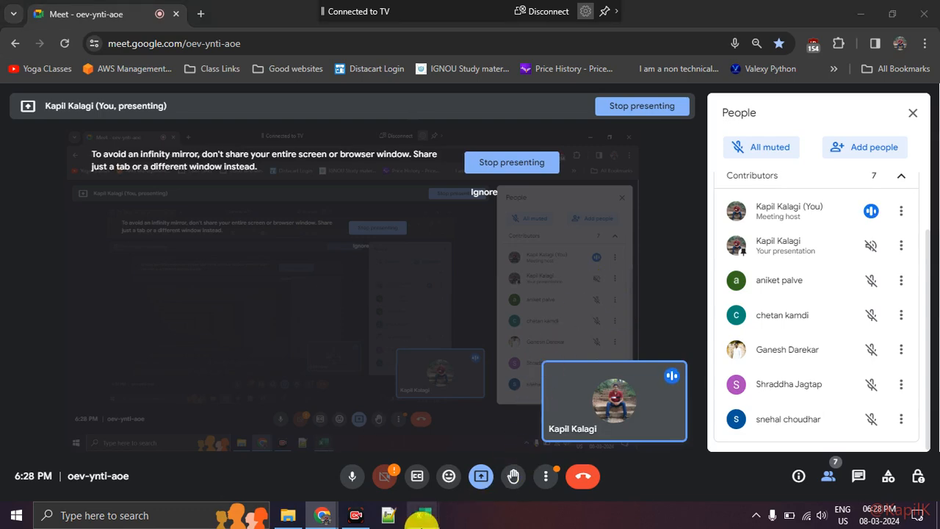
{"action": "left_click", "coordinate": [477, 457]}
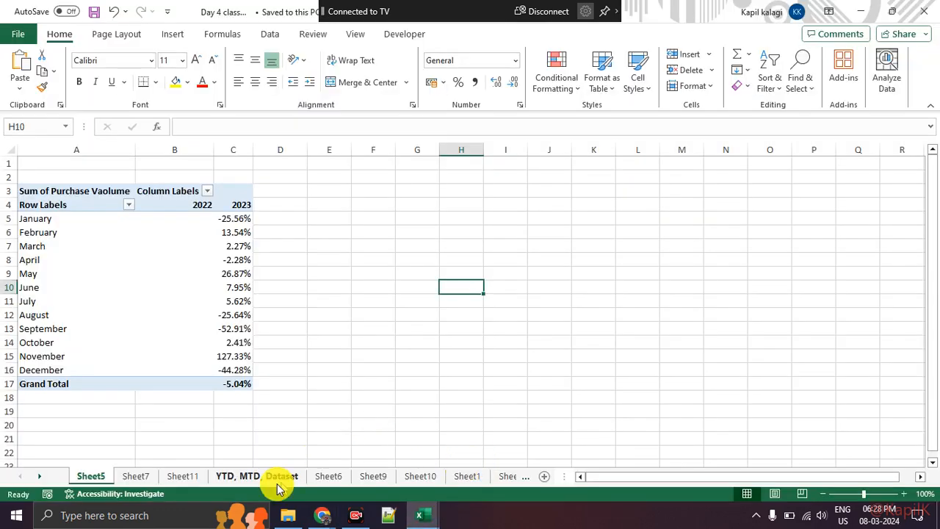
{"action": "left_click", "coordinate": [373, 477]}
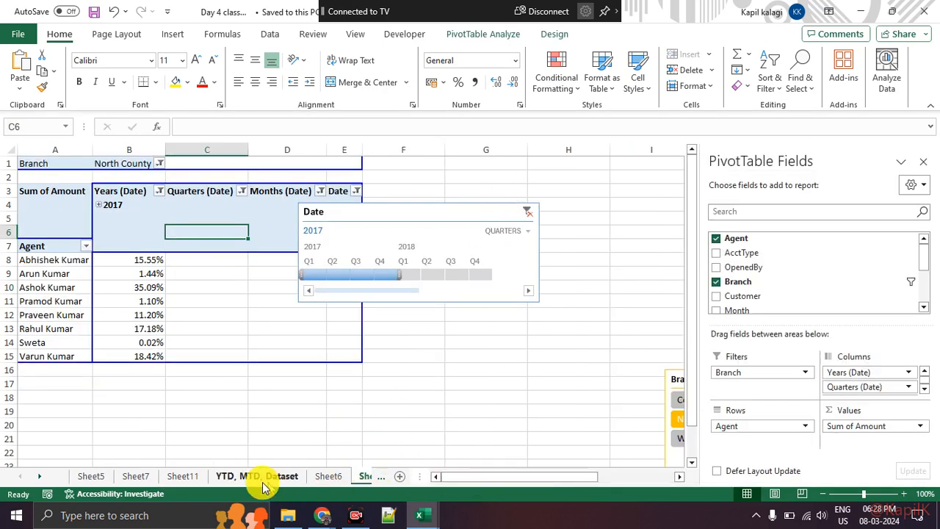
{"action": "left_click", "coordinate": [80, 477]}
Step: Look through the Charts Dataset, Pivot Table Dataset, Sheet8 and Question to analyse sheets
{"action": "left_click", "coordinate": [37, 477]}
{"action": "left_click", "coordinate": [37, 478]}
{"action": "left_click", "coordinate": [36, 477]}
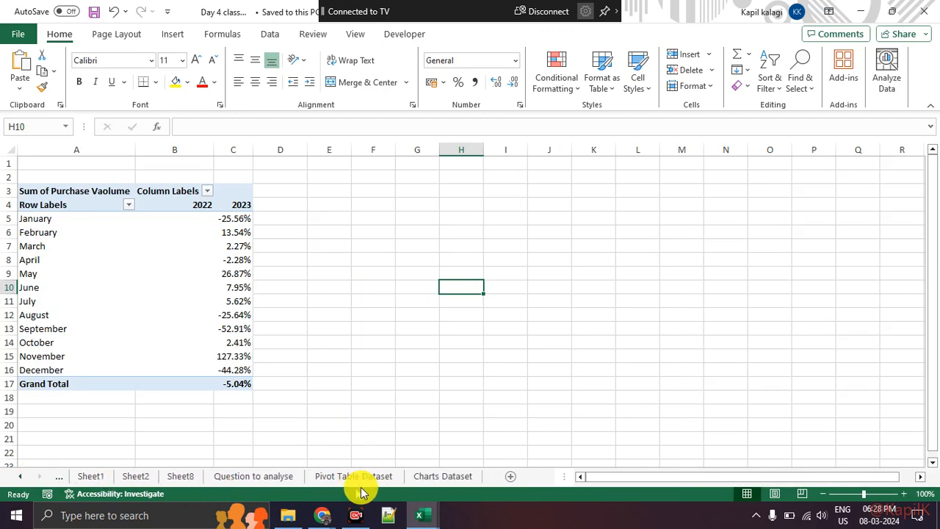
{"action": "left_click", "coordinate": [413, 479]}
{"action": "left_click", "coordinate": [359, 477]}
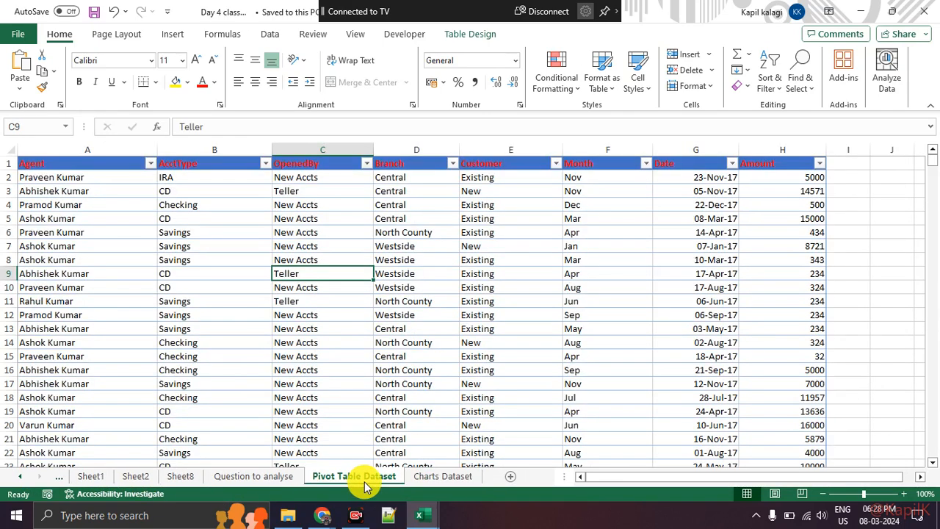
{"action": "scroll", "coordinate": [293, 319], "scroll_direction": "down", "scroll_amount": 5}
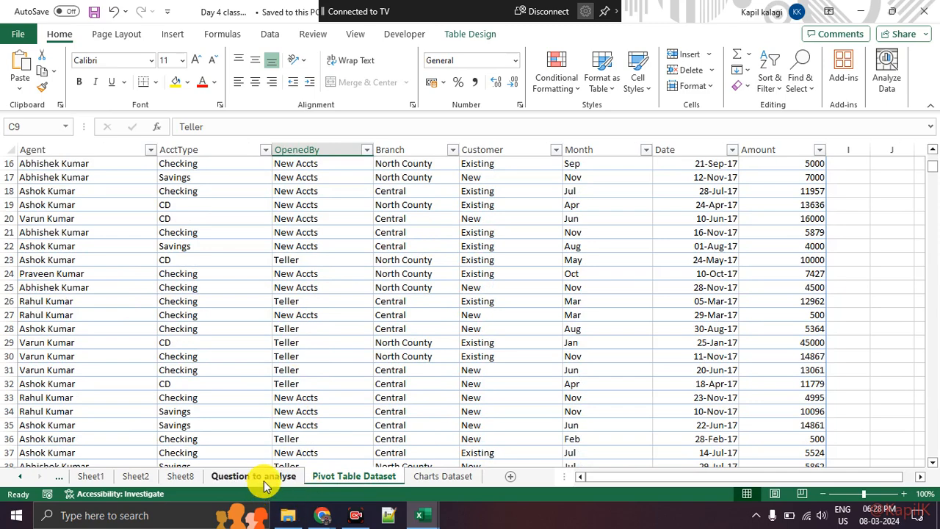
{"action": "scroll", "coordinate": [345, 389], "scroll_direction": "up", "scroll_amount": 5}
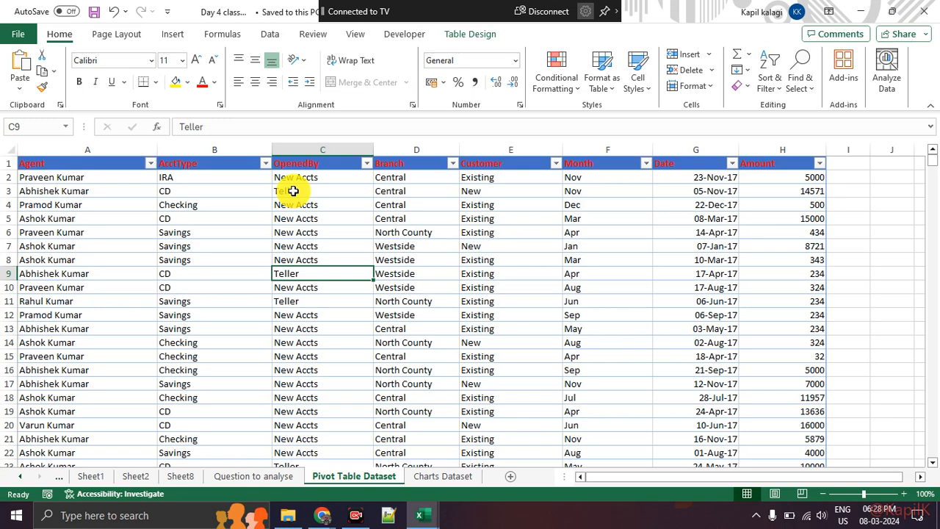
{"action": "left_click", "coordinate": [174, 475]}
{"action": "left_click", "coordinate": [232, 476]}
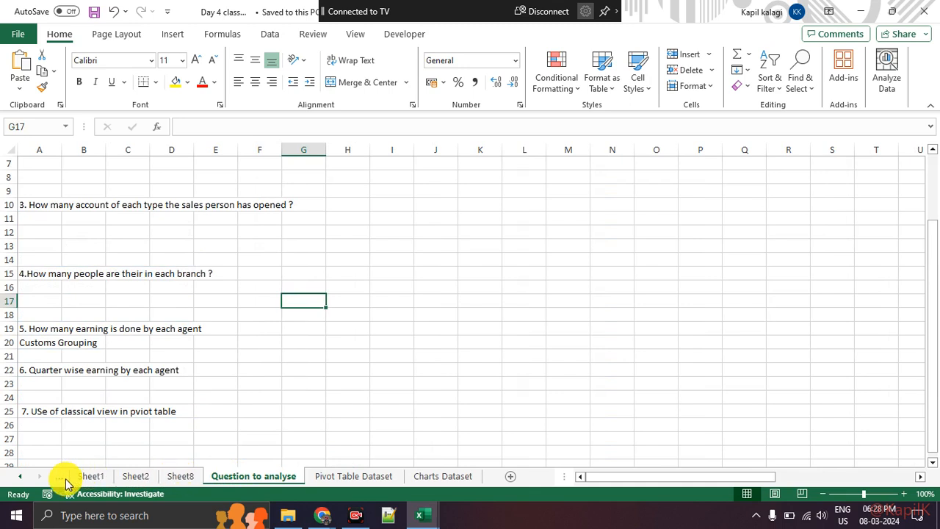
Step: Delete the grouped sheets Sheet5, Sheet7, Sheet11, YTD, MTD, Dataset, Sheet6, Sheet9, Sheet10 and Sheet1 from the workbook
{"action": "left_click", "coordinate": [20, 477]}
{"action": "left_click", "coordinate": [21, 477]}
{"action": "left_click", "coordinate": [21, 477]}
{"action": "left_click", "coordinate": [21, 476]}
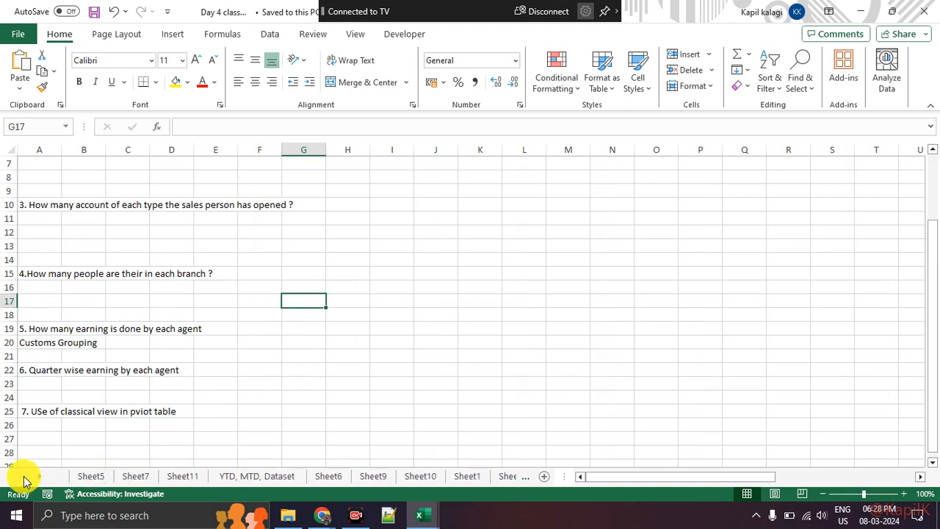
{"action": "left_click", "coordinate": [88, 476]}
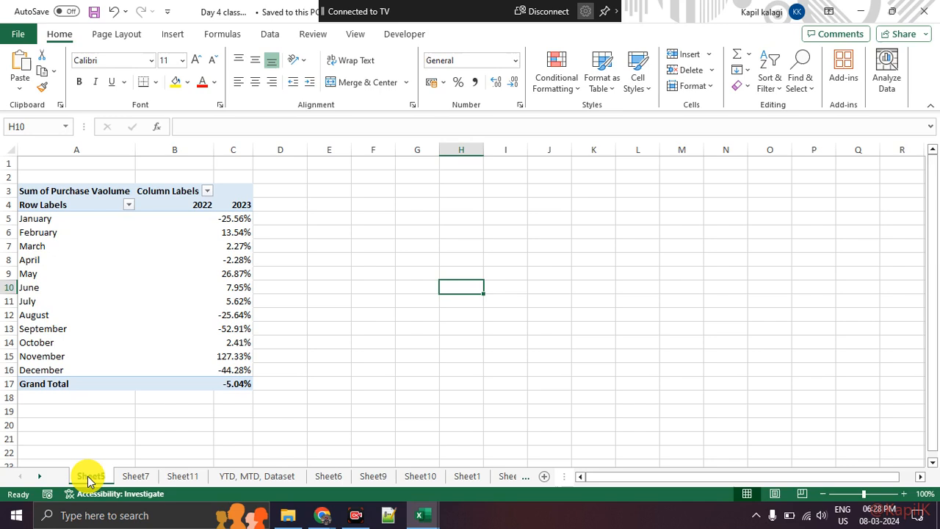
{"action": "left_click", "coordinate": [184, 477], "text": "shift"}
{"action": "left_click", "coordinate": [247, 478], "text": "shift"}
{"action": "left_click", "coordinate": [328, 476], "text": "shift"}
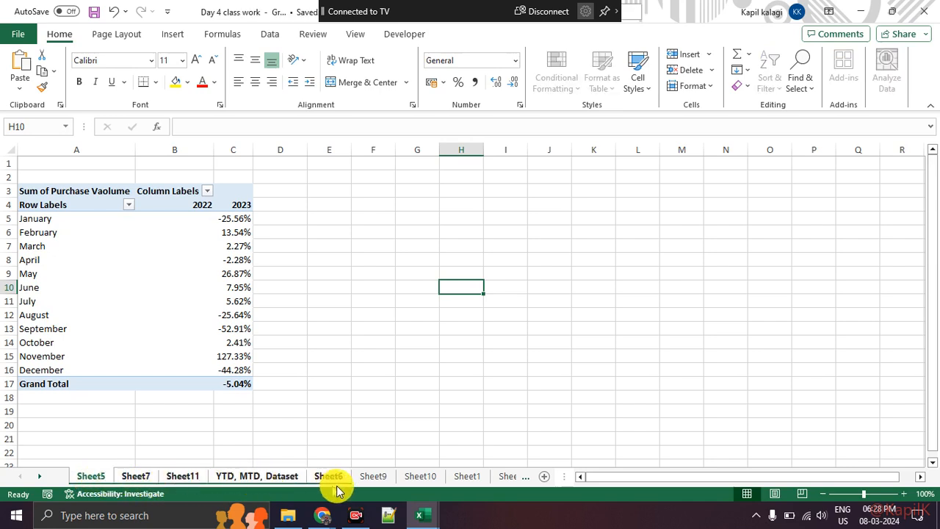
{"action": "left_click", "coordinate": [373, 476], "text": "shift"}
{"action": "left_click", "coordinate": [420, 476], "text": "shift"}
{"action": "left_click", "coordinate": [449, 477], "text": "shift"}
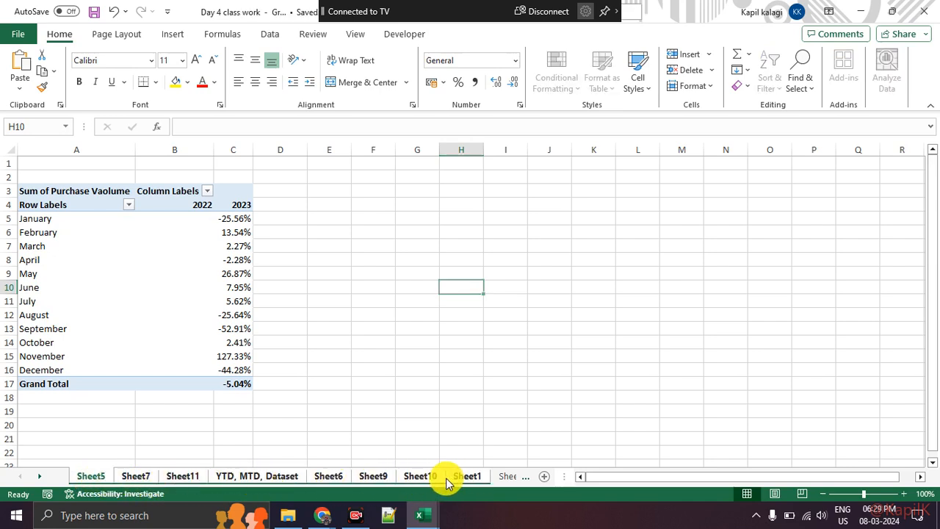
{"action": "right_click", "coordinate": [445, 480]}
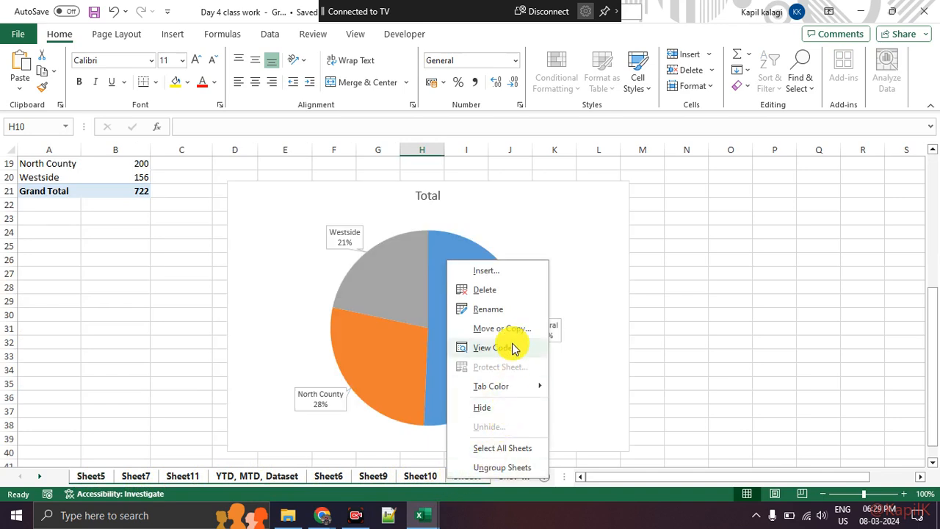
{"action": "left_click", "coordinate": [508, 290]}
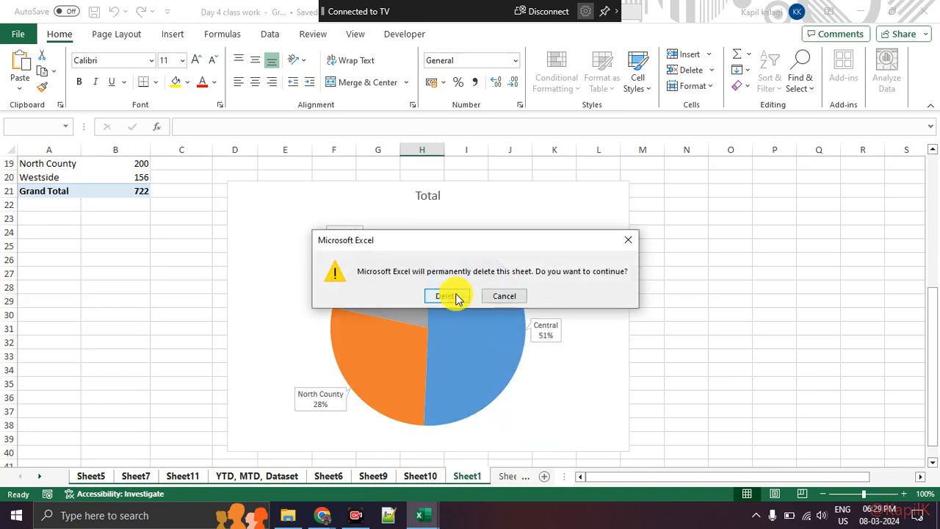
{"action": "left_click", "coordinate": [449, 296]}
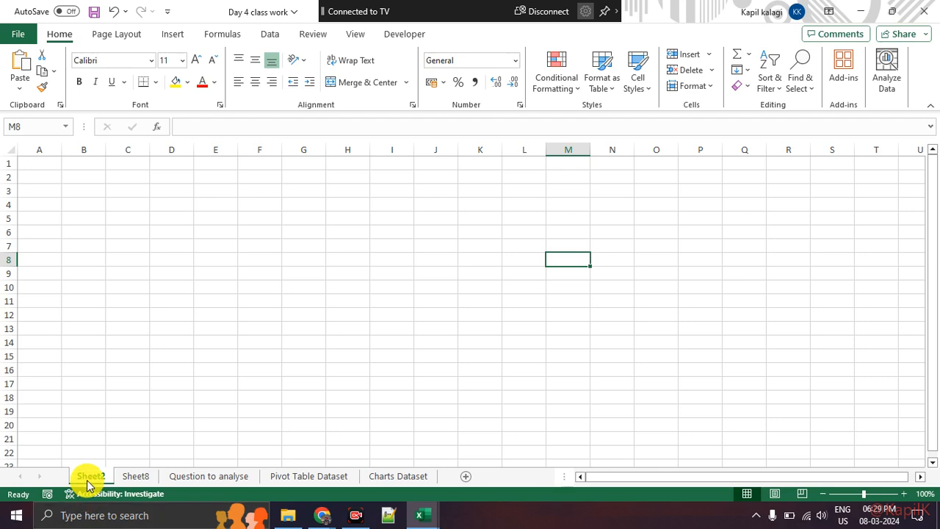
Step: Delete Sheet2 and Sheet8 together from the workbook
{"action": "left_click", "coordinate": [132, 478], "text": "ctrl"}
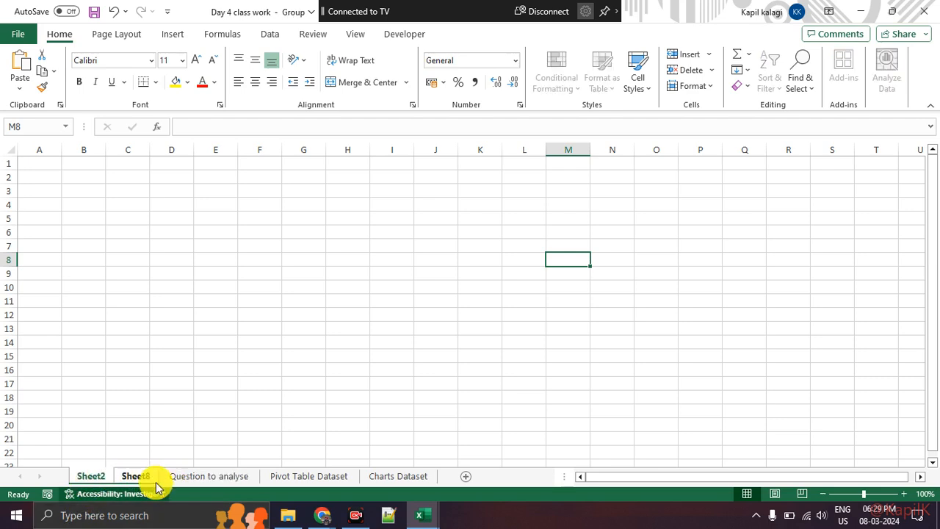
{"action": "right_click", "coordinate": [132, 477]}
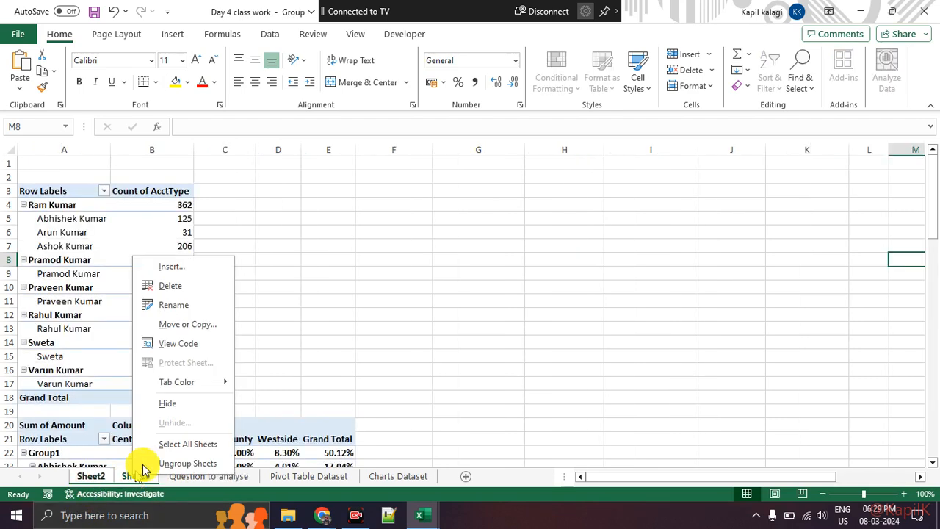
{"action": "left_click", "coordinate": [176, 287]}
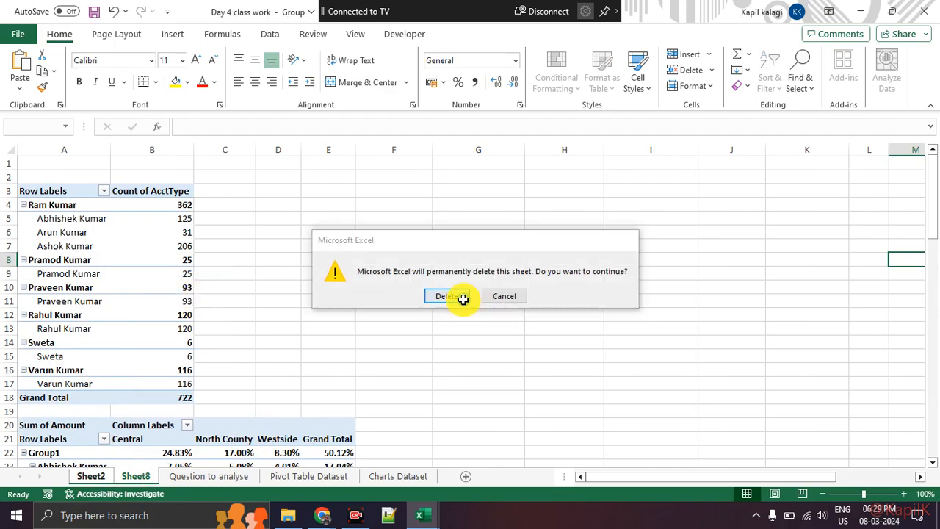
{"action": "left_click", "coordinate": [455, 297]}
Step: View the Pivot Table Dataset sheet and highlight sample cells in its AcctType, OpenedBy, Branch and Customer columns
{"action": "left_click", "coordinate": [238, 476]}
{"action": "left_click", "coordinate": [307, 477]}
{"action": "left_click", "coordinate": [249, 477]}
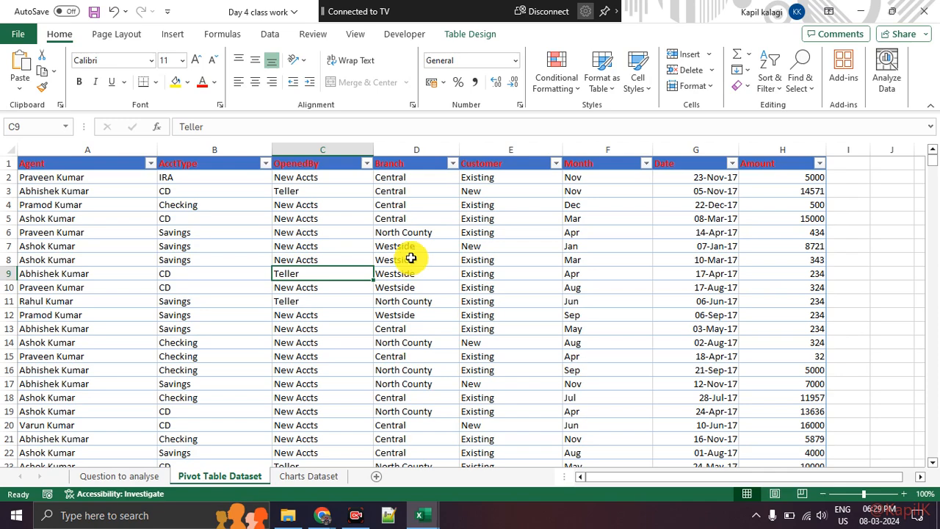
{"action": "scroll", "coordinate": [173, 345], "scroll_direction": "down", "scroll_amount": 3}
{"action": "scroll", "coordinate": [174, 345], "scroll_direction": "up", "scroll_amount": 3}
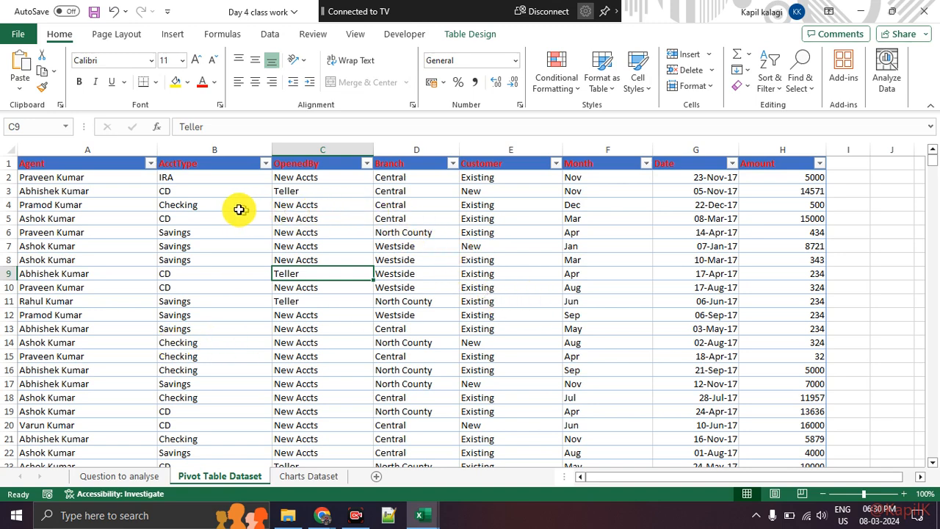
{"action": "left_click_drag", "start_coordinate": [214, 204], "coordinate": [214, 301]}
{"action": "left_click_drag", "start_coordinate": [304, 219], "coordinate": [304, 301]}
{"action": "left_click_drag", "start_coordinate": [403, 218], "coordinate": [411, 301]}
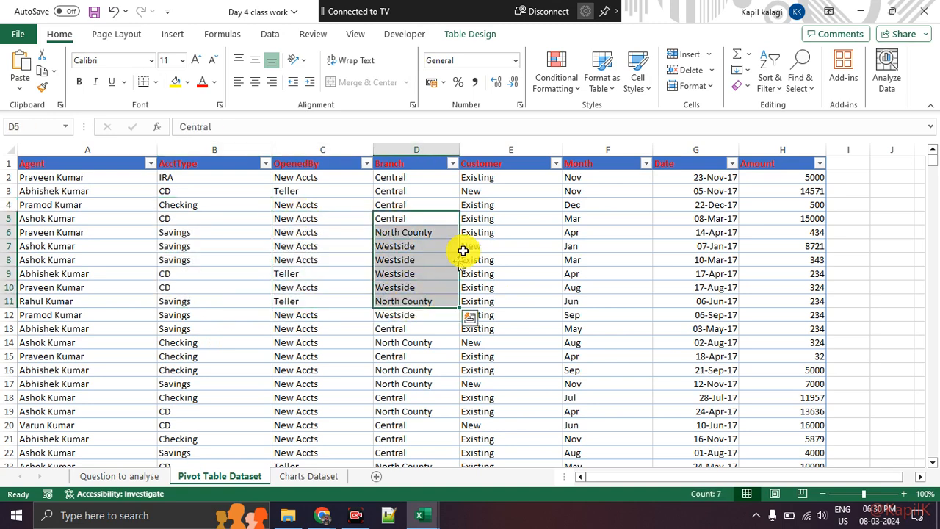
{"action": "left_click_drag", "start_coordinate": [474, 232], "coordinate": [477, 281]}
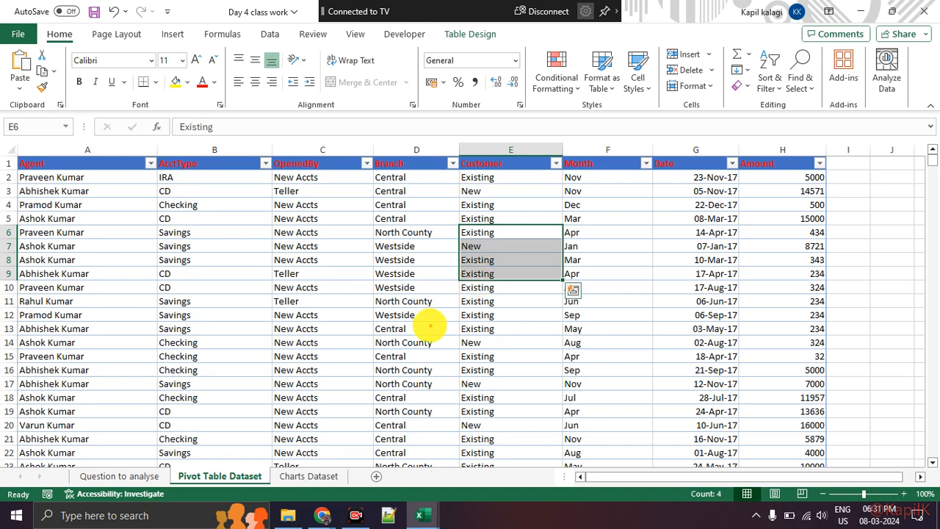
Step: Sketch a red lever diagram over the dataset with a triangular pivot, sloping beam, large circle and dashed vertical line, and ring the pivot
{"action": "mouse_move", "coordinate": [293, 390]}
{"action": "left_mouse_down"}
{"action": "mouse_move", "coordinate": [375, 273]}
{"action": "mouse_move", "coordinate": [426, 371]}
{"action": "mouse_move", "coordinate": [304, 383]}
{"action": "left_mouse_up"}
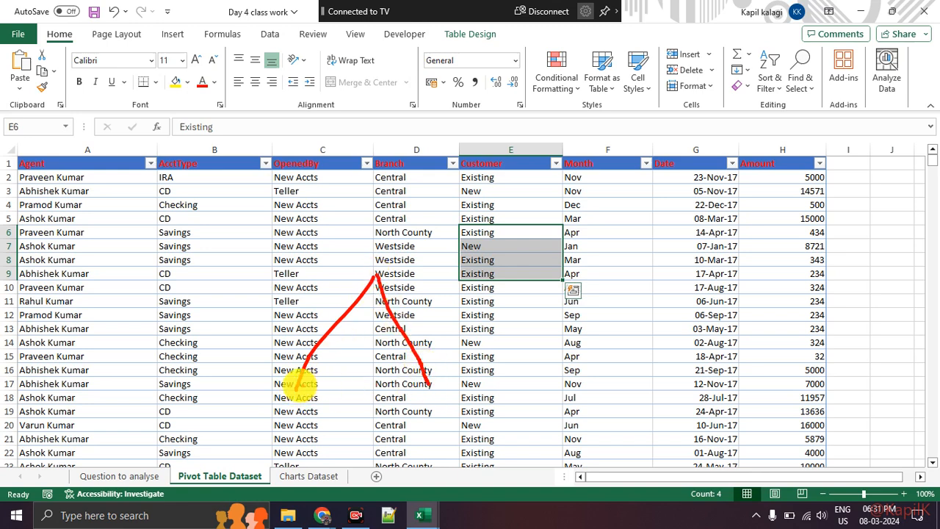
{"action": "left_click_drag", "start_coordinate": [135, 382], "coordinate": [651, 180]}
{"action": "mouse_move", "coordinate": [579, 76]}
{"action": "left_mouse_down"}
{"action": "mouse_move", "coordinate": [514, 95]}
{"action": "mouse_move", "coordinate": [655, 115]}
{"action": "mouse_move", "coordinate": [547, 78]}
{"action": "left_mouse_up"}
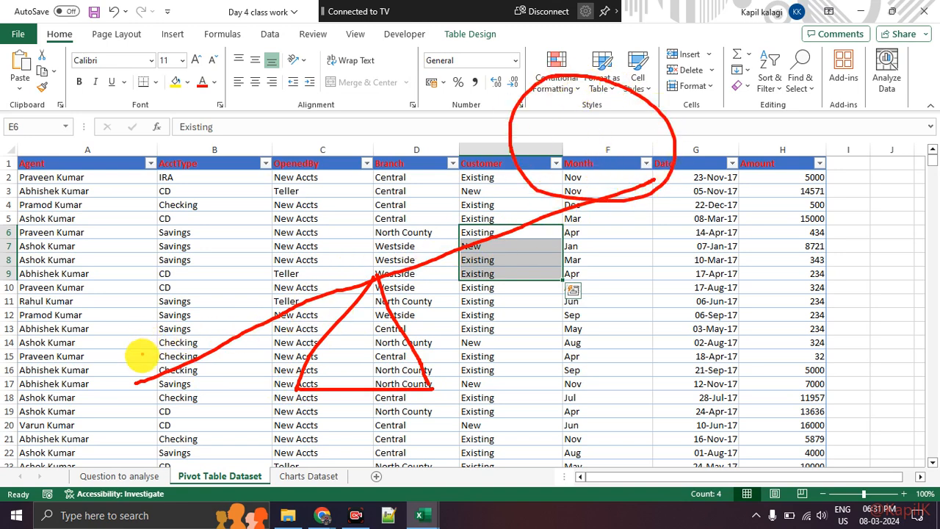
{"action": "left_click_drag", "start_coordinate": [643, 215], "coordinate": [649, 278]}
{"action": "left_click_drag", "start_coordinate": [651, 303], "coordinate": [649, 345]}
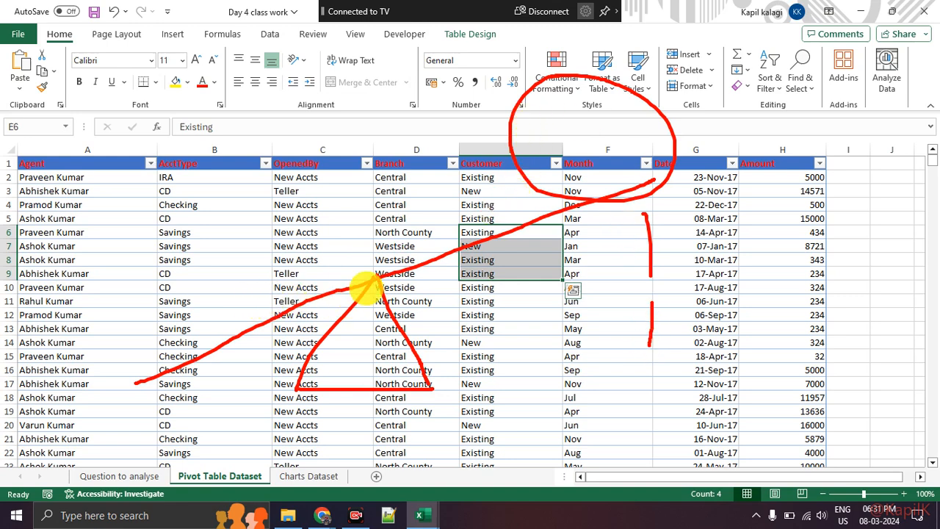
{"action": "mouse_move", "coordinate": [400, 245]}
{"action": "left_mouse_down"}
{"action": "mouse_move", "coordinate": [266, 351]}
{"action": "mouse_move", "coordinate": [426, 237]}
{"action": "mouse_move", "coordinate": [411, 230]}
{"action": "left_mouse_up"}
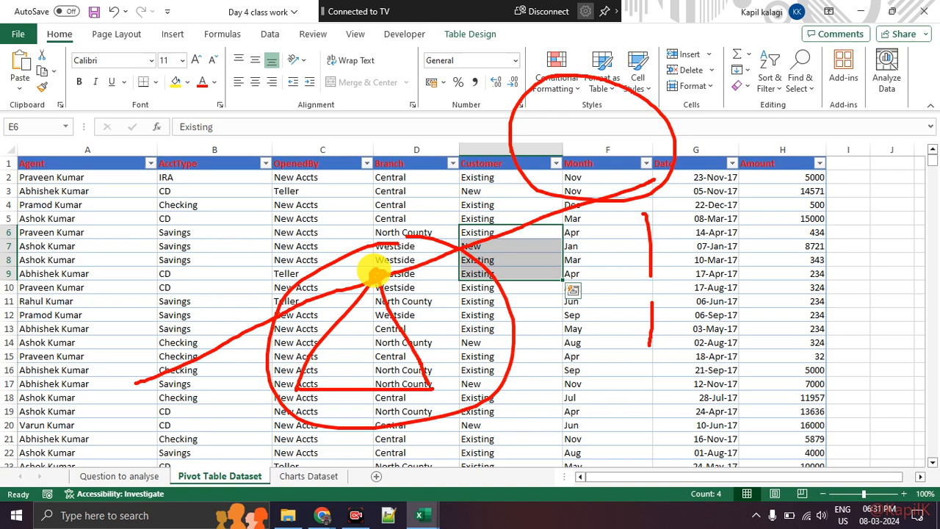
Step: Shade the large circle of the red lever diagram and draw a stick figure at the beam's lower end
{"action": "mouse_move", "coordinate": [580, 88]}
{"action": "left_mouse_down"}
{"action": "mouse_move", "coordinate": [520, 100]}
{"action": "mouse_move", "coordinate": [629, 188]}
{"action": "mouse_move", "coordinate": [653, 194]}
{"action": "left_mouse_up"}
{"action": "mouse_move", "coordinate": [117, 321]}
{"action": "left_mouse_down"}
{"action": "mouse_move", "coordinate": [141, 304]}
{"action": "mouse_move", "coordinate": [141, 337]}
{"action": "left_mouse_up"}
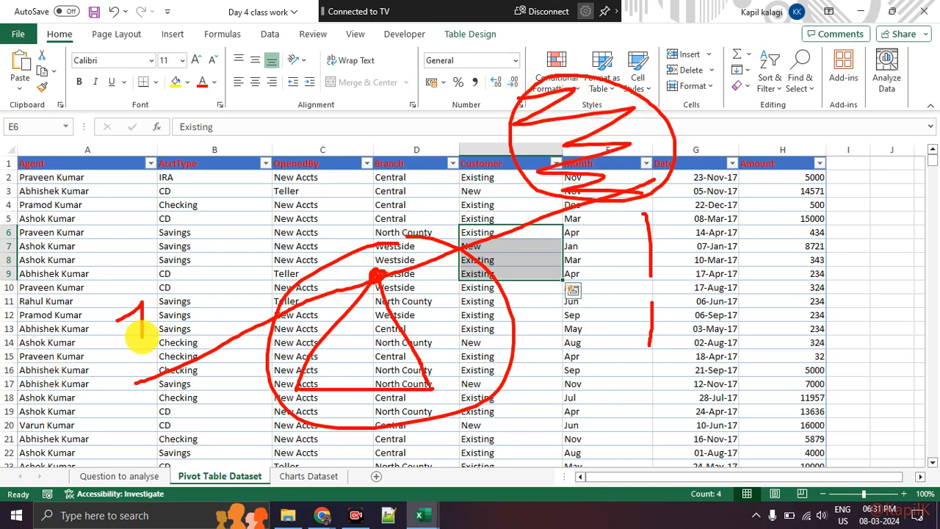
{"action": "mouse_move", "coordinate": [143, 301]}
{"action": "left_mouse_down"}
{"action": "mouse_move", "coordinate": [155, 314]}
{"action": "mouse_move", "coordinate": [128, 344]}
{"action": "mouse_move", "coordinate": [178, 346]}
{"action": "left_mouse_up"}
{"action": "left_click_drag", "start_coordinate": [149, 258], "coordinate": [126, 276]}
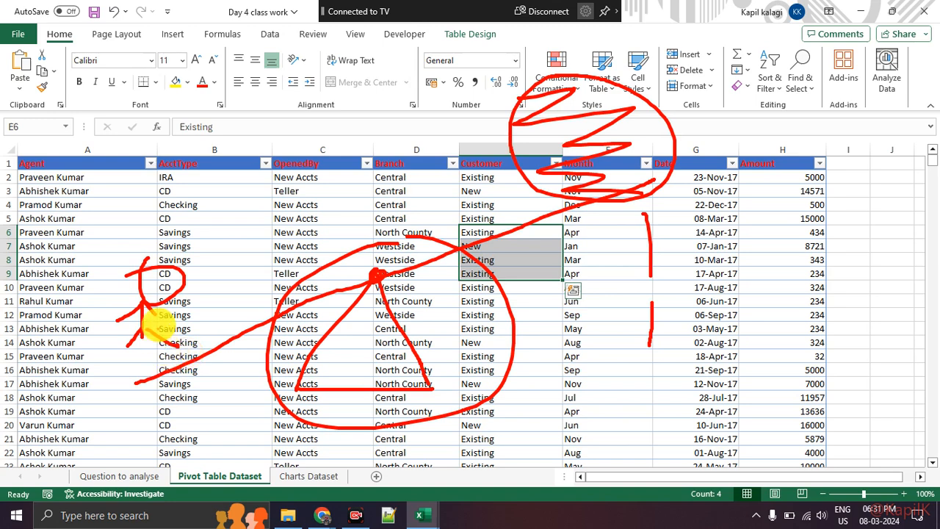
{"action": "mouse_move", "coordinate": [542, 117]}
{"action": "left_mouse_down"}
{"action": "mouse_move", "coordinate": [562, 84]}
{"action": "mouse_move", "coordinate": [646, 143]}
{"action": "left_mouse_up"}
Step: Draw a red tick mark and three horizontal lines across the data, and clear all red annotations from the sheet
{"action": "left_click_drag", "start_coordinate": [220, 143], "coordinate": [285, 109]}
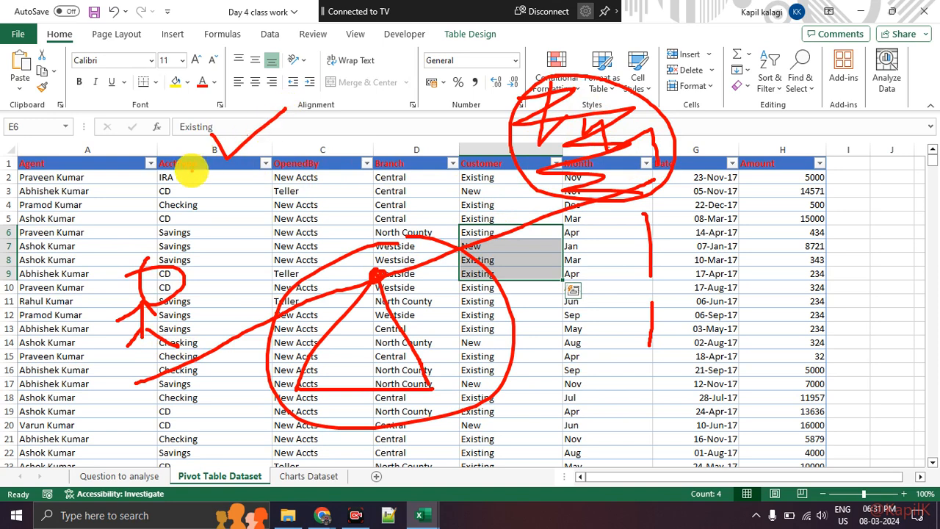
{"action": "left_click_drag", "start_coordinate": [323, 181], "coordinate": [654, 191]}
{"action": "left_click_drag", "start_coordinate": [276, 219], "coordinate": [652, 215]}
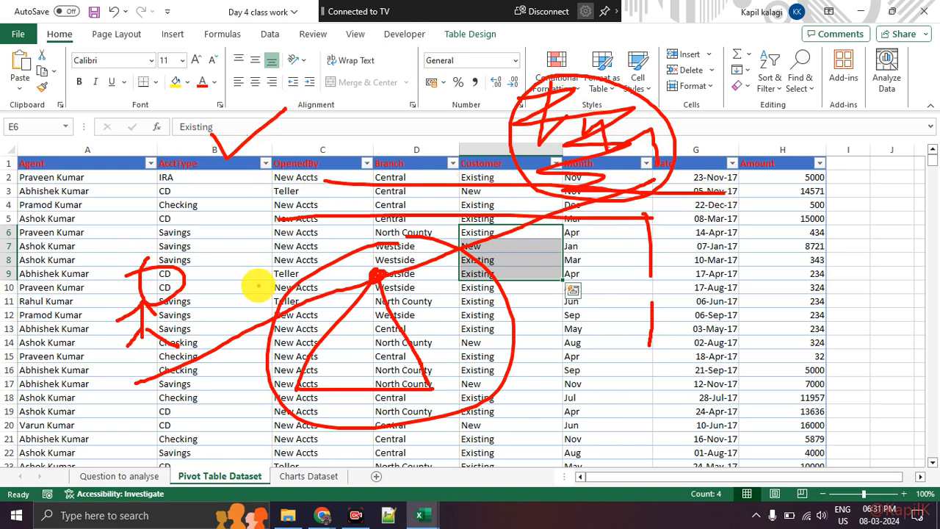
{"action": "left_click_drag", "start_coordinate": [258, 286], "coordinate": [634, 296]}
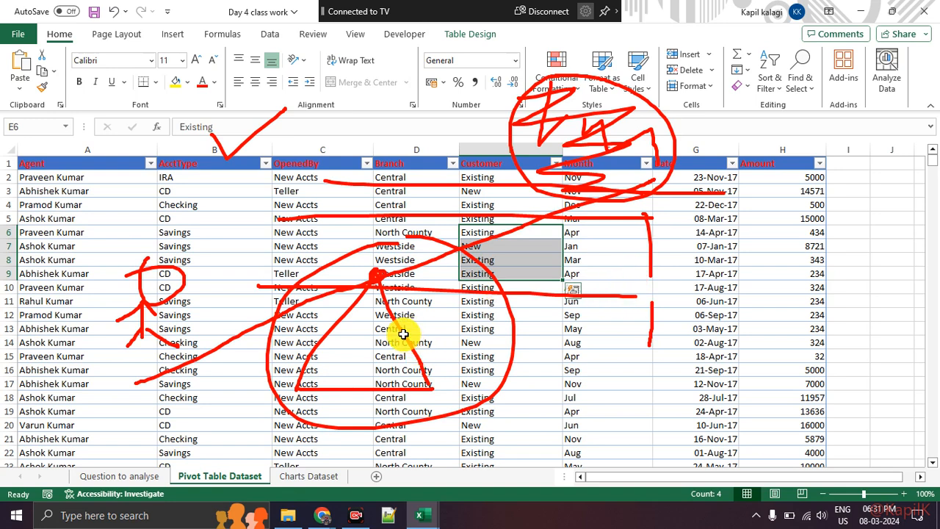
{"action": "key", "text": "Escape"}
{"action": "left_click", "coordinate": [526, 219]}
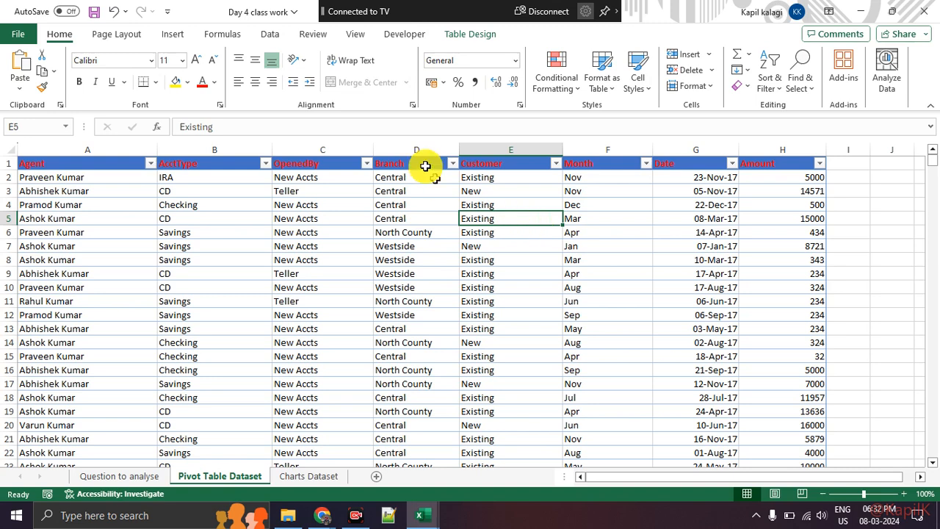
Step: Examine the Agent header and step through the first records of column A in the pivot table dataset
{"action": "left_click", "coordinate": [93, 163]}
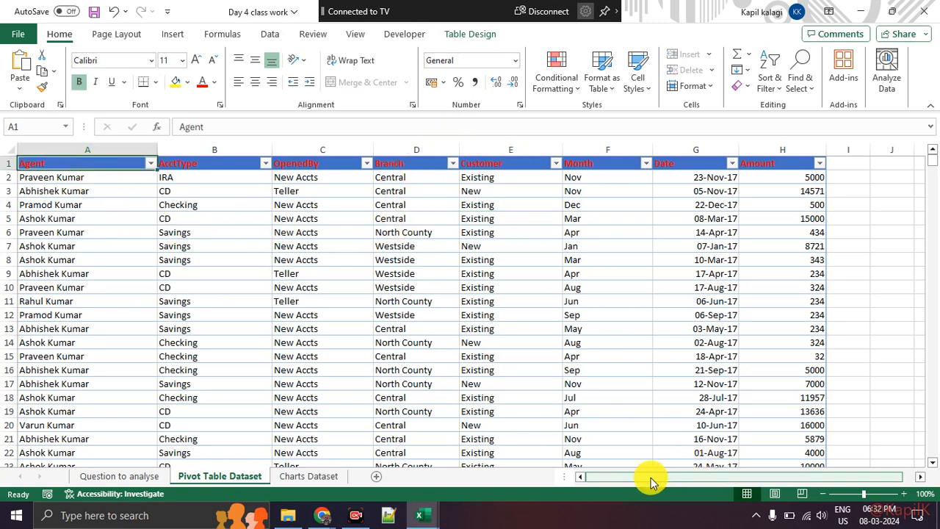
{"action": "left_click", "coordinate": [84, 176]}
{"action": "left_click", "coordinate": [85, 163]}
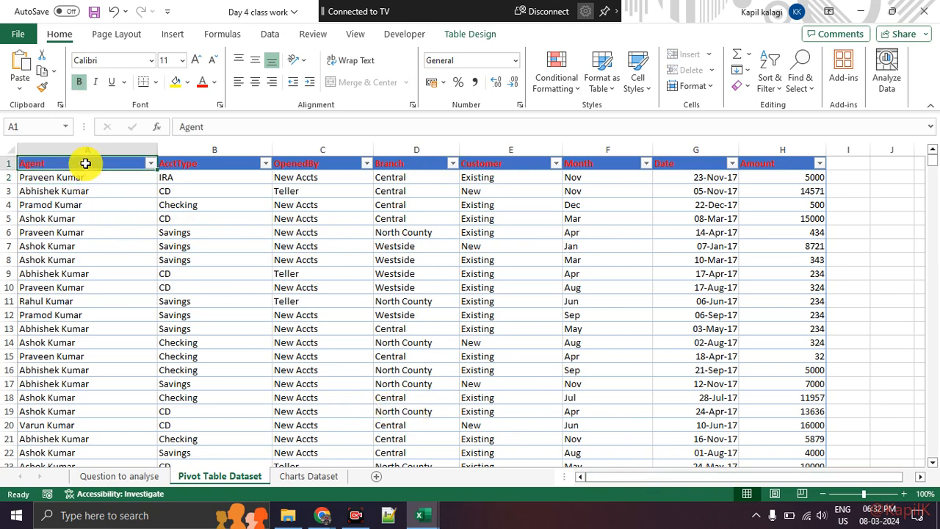
{"action": "key", "text": "Down"}
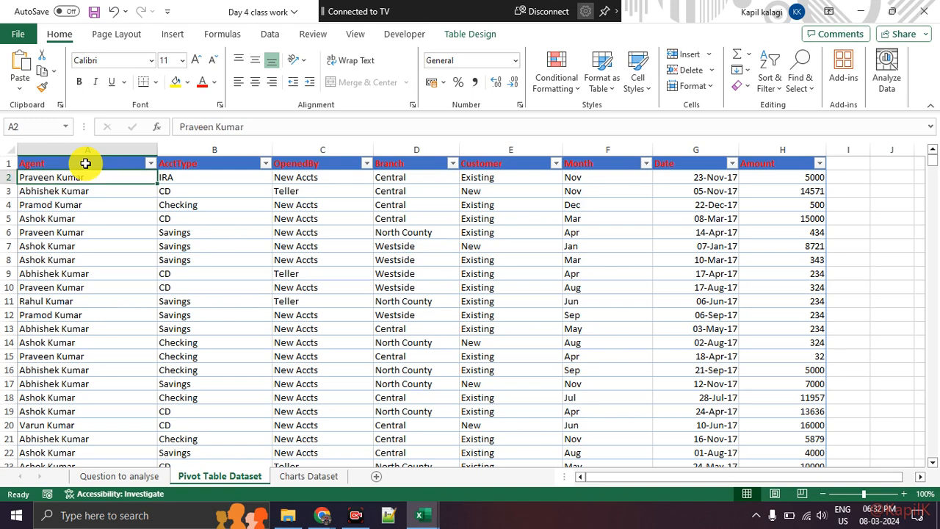
{"action": "key", "text": "Down"}
{"action": "key", "text": "Down"}
{"action": "key", "text": "Down"}
{"action": "key", "text": "Down"}
{"action": "key", "text": "Down"}
{"action": "key", "text": "Down"}
{"action": "key", "text": "Down"}
{"action": "key", "text": "Up"}
{"action": "key", "text": "Up"}
{"action": "key", "text": "Up"}
{"action": "key", "text": "Up"}
{"action": "key", "text": "Up"}
{"action": "key", "text": "Up"}
{"action": "key", "text": "Up"}
{"action": "key", "text": "Up"}
Step: Examine the AcctType header and step through the account types in column B down to row 9
{"action": "key", "text": "Right"}
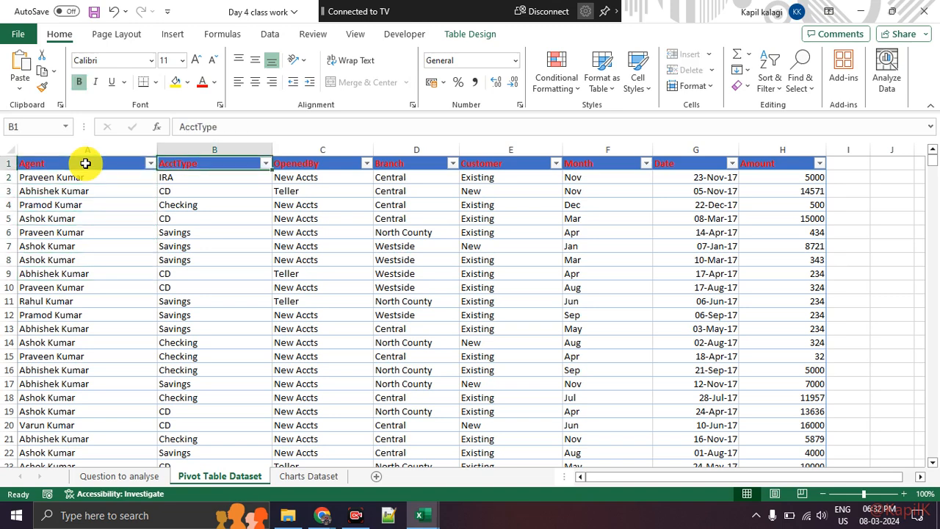
{"action": "key", "text": "Down"}
{"action": "key", "text": "Down"}
{"action": "key", "text": "Down"}
{"action": "key", "text": "Up"}
{"action": "key", "text": "Up"}
{"action": "key", "text": "Down"}
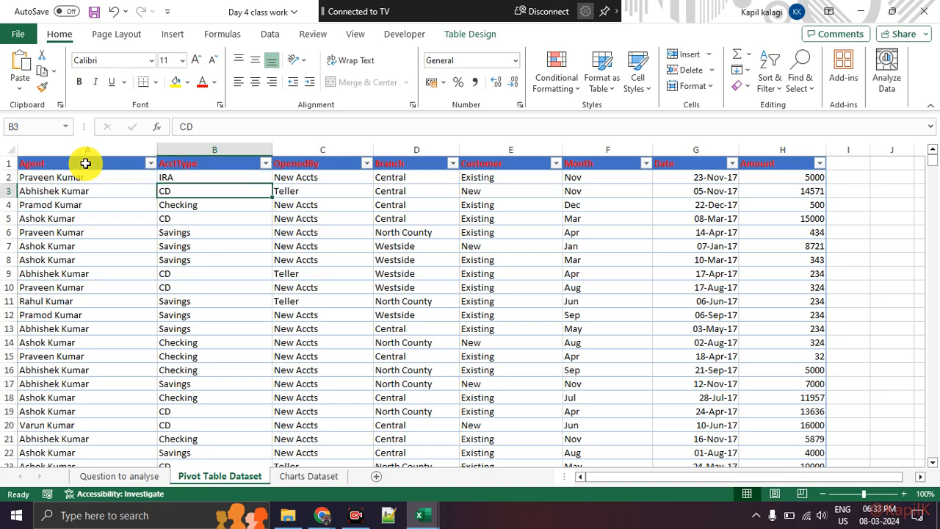
{"action": "key", "text": "Down"}
{"action": "key", "text": "Down"}
{"action": "key", "text": "Down"}
{"action": "key", "text": "Down"}
{"action": "key", "text": "Down"}
{"action": "key", "text": "Down"}
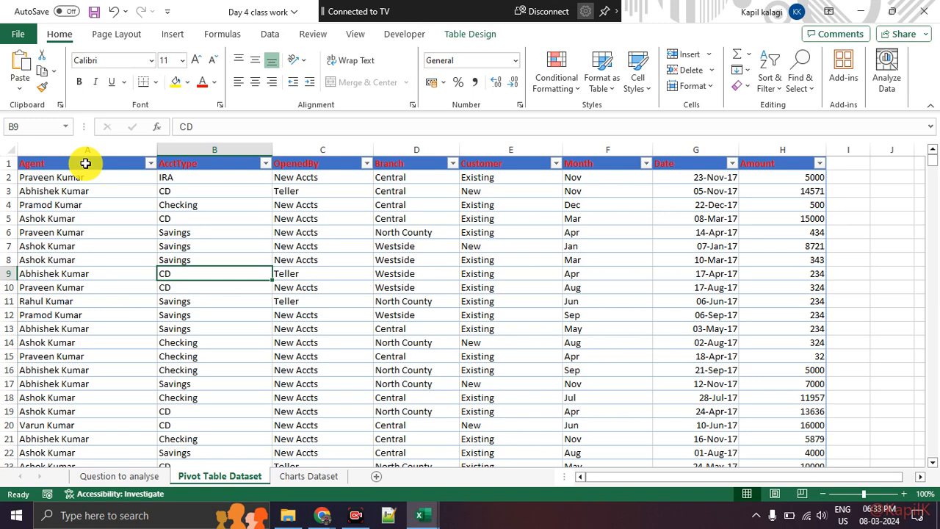
Step: Highlight the table's header row from Agent to Amount to point out the column headings
{"action": "left_click", "coordinate": [5, 163]}
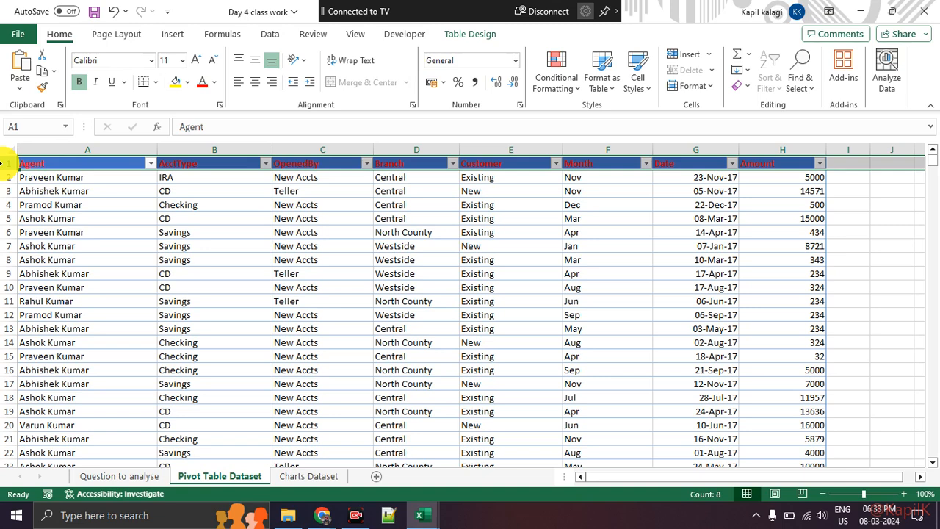
{"action": "left_click", "coordinate": [41, 205]}
{"action": "left_click_drag", "start_coordinate": [96, 163], "coordinate": [747, 162]}
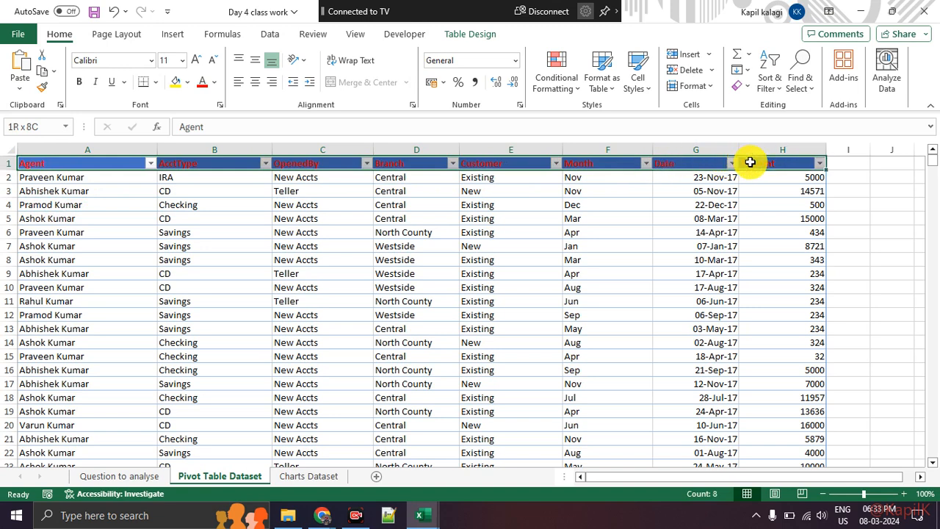
Step: Convert the table on the Pivot Table Dataset sheet to a normal range
{"action": "left_click", "coordinate": [550, 203]}
{"action": "left_click", "coordinate": [456, 39]}
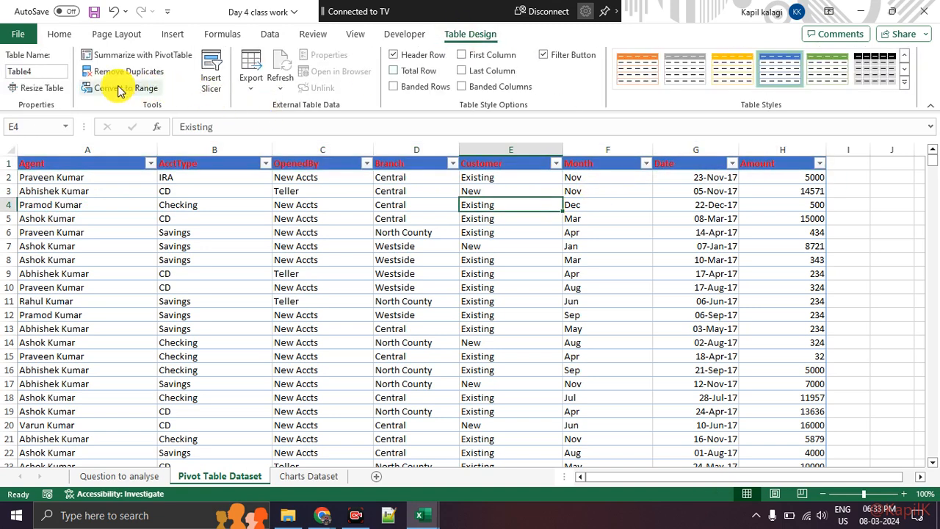
{"action": "left_click", "coordinate": [121, 88]}
{"action": "left_click", "coordinate": [443, 297]}
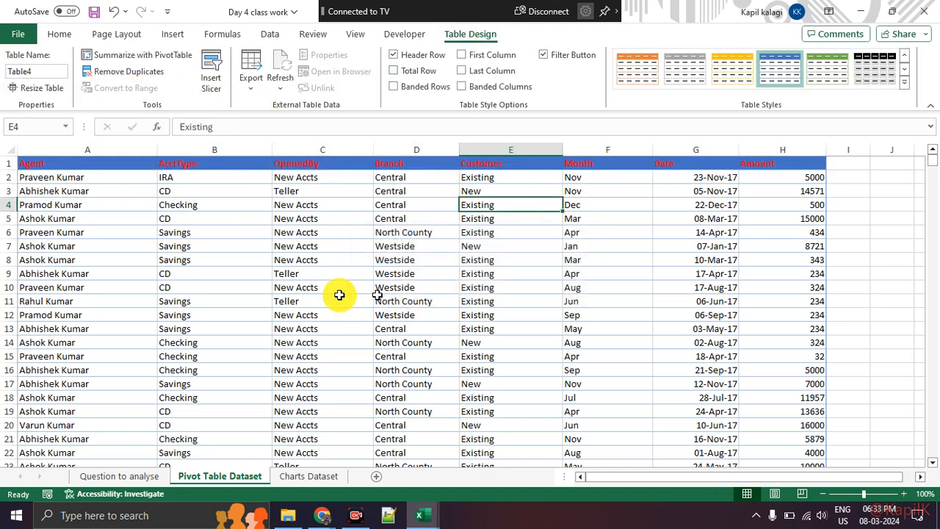
Step: Remove the fill colour from the dataset's header row, A1 to H1
{"action": "left_click", "coordinate": [197, 285]}
{"action": "left_click_drag", "start_coordinate": [70, 168], "coordinate": [749, 163]}
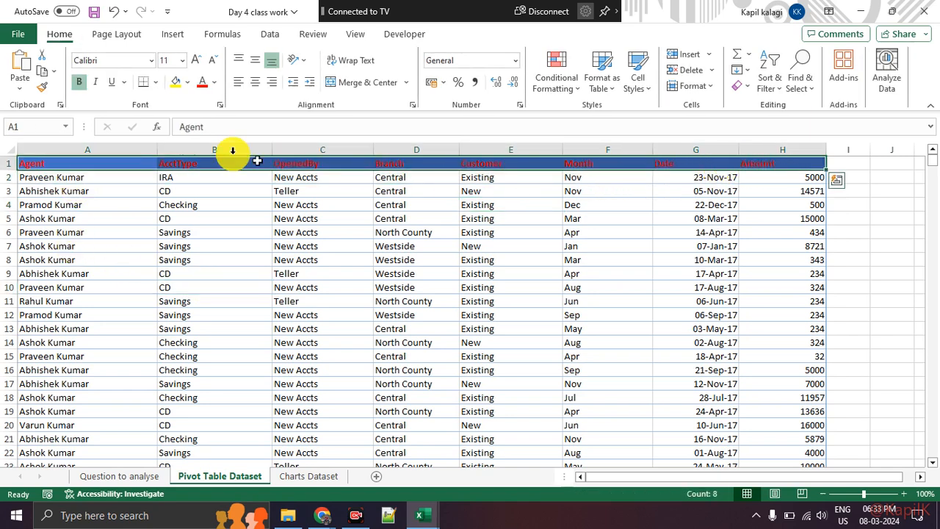
{"action": "left_click", "coordinate": [189, 82]}
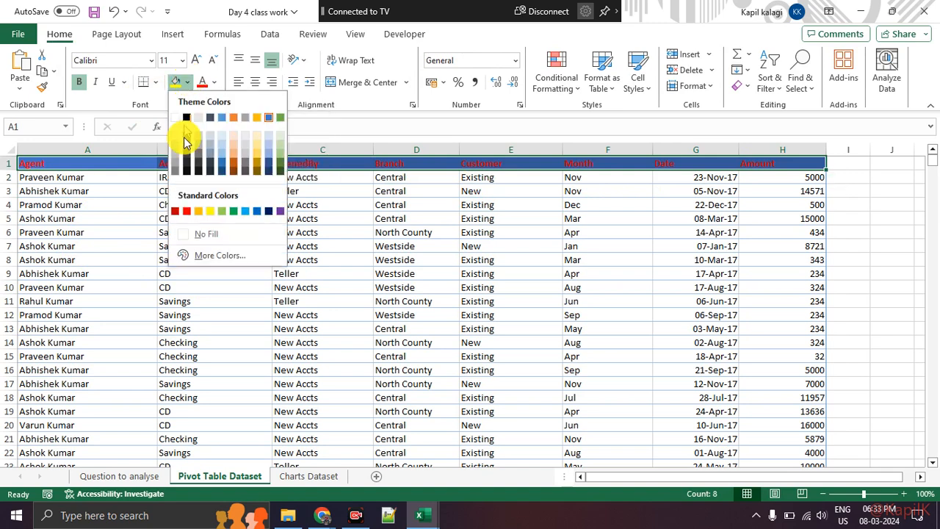
{"action": "left_click", "coordinate": [194, 235]}
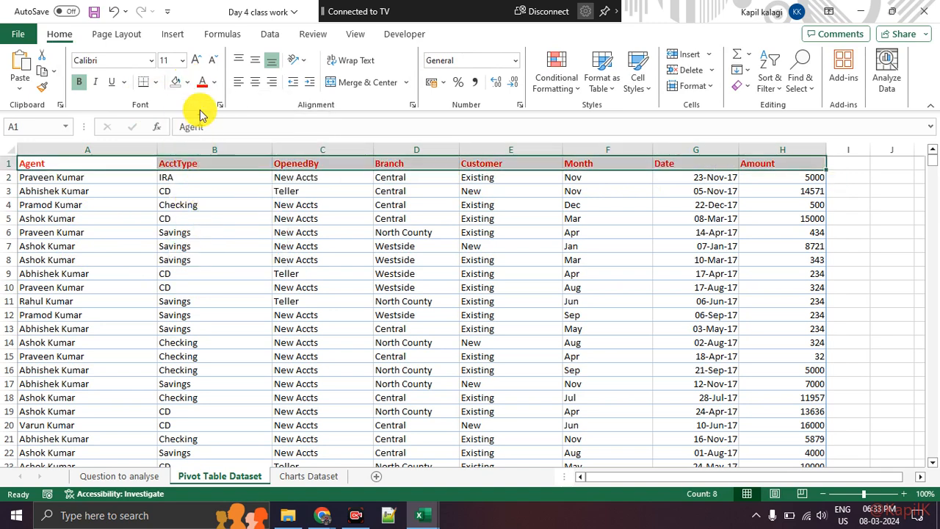
{"action": "left_click", "coordinate": [190, 83]}
{"action": "left_click", "coordinate": [191, 84]}
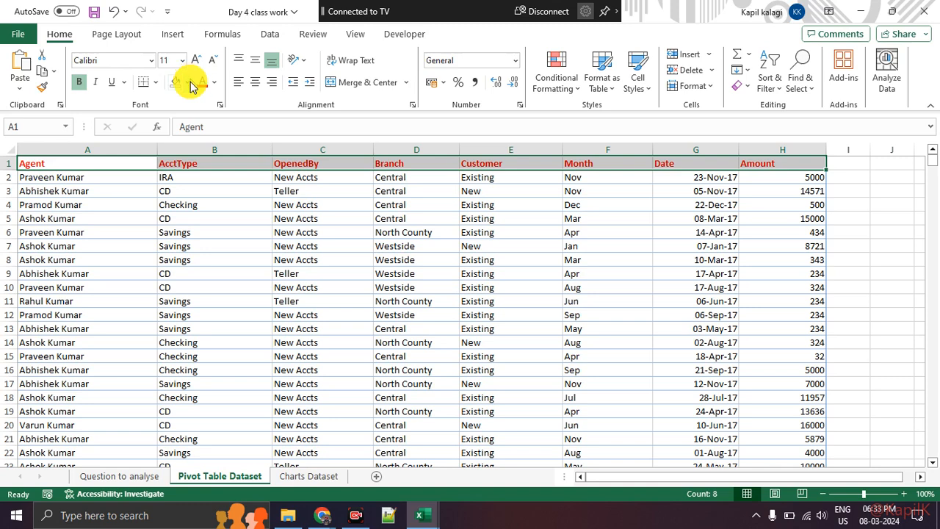
Step: Set the header row's font colour to Automatic and make row 1 slightly taller
{"action": "left_click", "coordinate": [213, 82]}
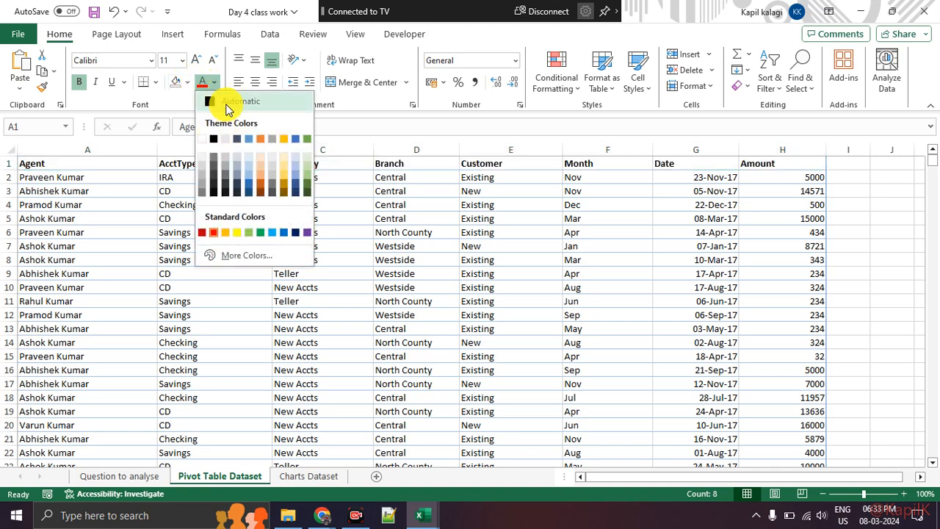
{"action": "left_click", "coordinate": [227, 108]}
{"action": "left_click", "coordinate": [231, 235]}
{"action": "left_click_drag", "start_coordinate": [9, 170], "coordinate": [9, 171]}
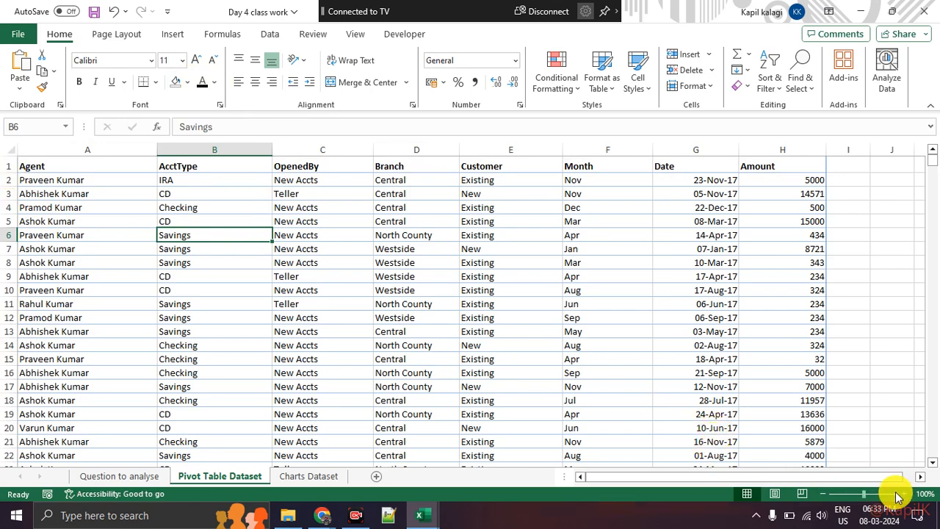
Step: Examine the first records of the Agent and AcctType columns, starting from row 2
{"action": "left_click", "coordinate": [914, 494]}
{"action": "left_click", "coordinate": [902, 495]}
{"action": "left_click", "coordinate": [902, 494]}
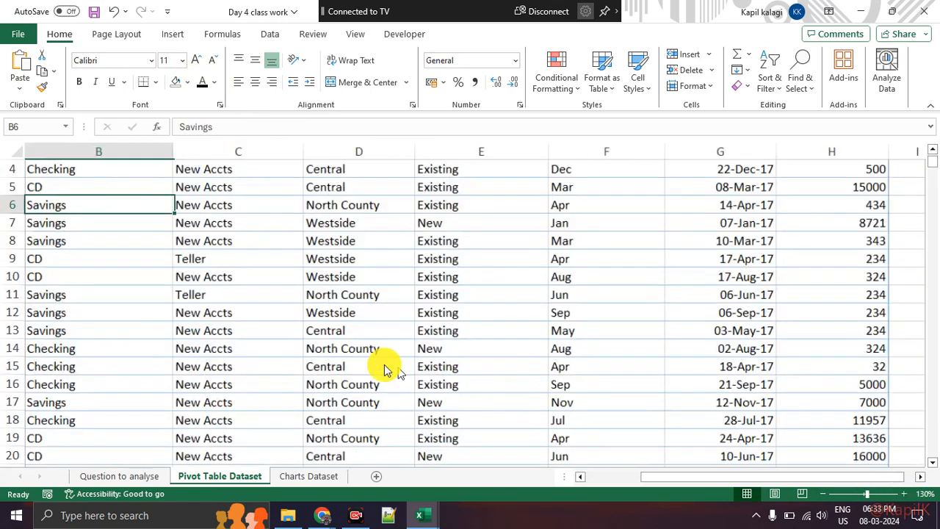
{"action": "scroll", "coordinate": [384, 367], "scroll_direction": "up", "scroll_amount": 1}
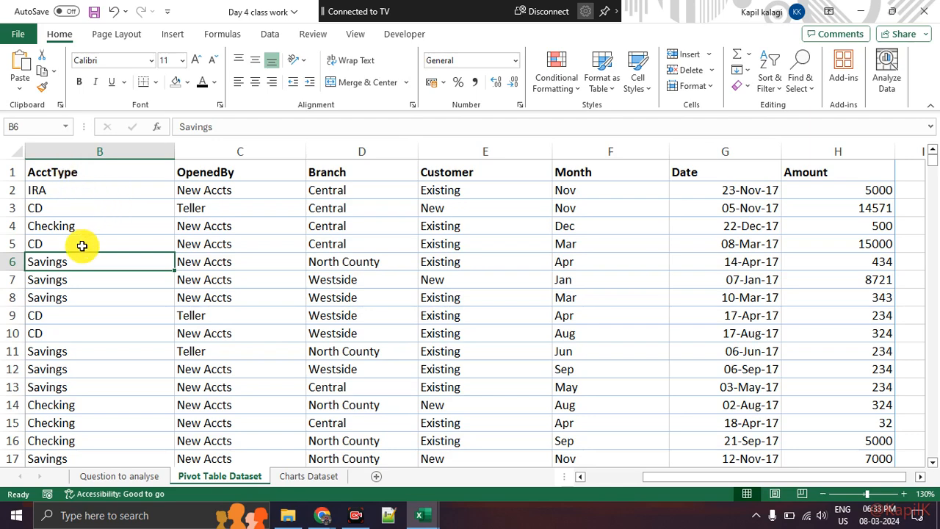
{"action": "left_click", "coordinate": [94, 174]}
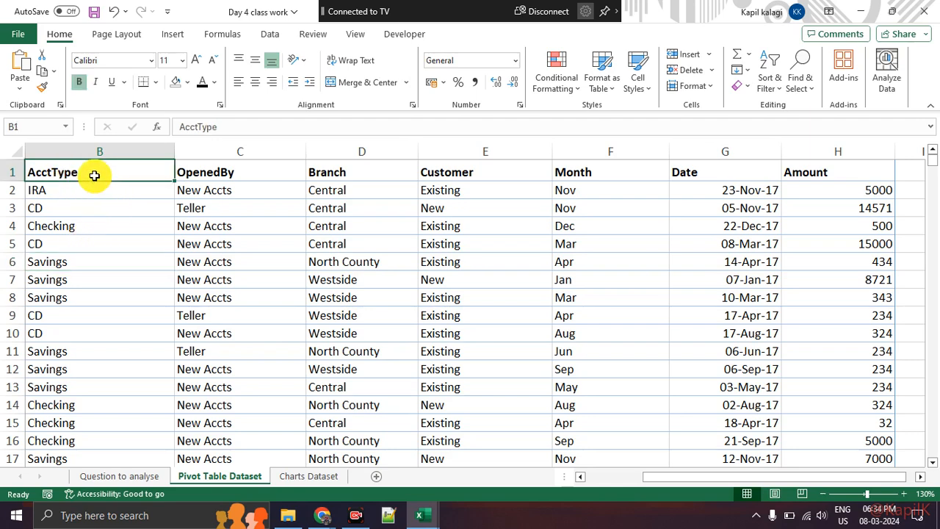
{"action": "key", "text": "Down"}
{"action": "scroll", "coordinate": [179, 238], "scroll_direction": "left", "scroll_amount": 1}
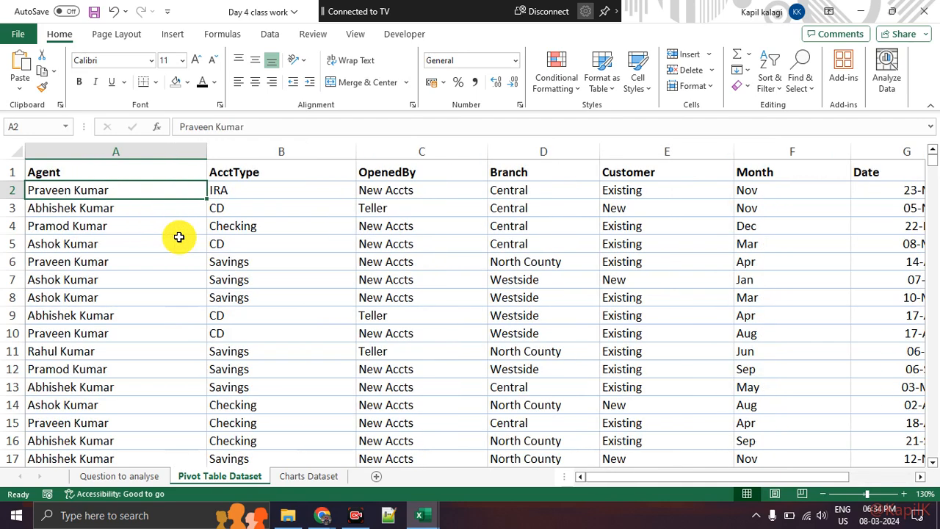
{"action": "key", "text": "Right"}
{"action": "key", "text": "Left"}
{"action": "key", "text": "Down"}
{"action": "key", "text": "Up"}
{"action": "key", "text": "Down"}
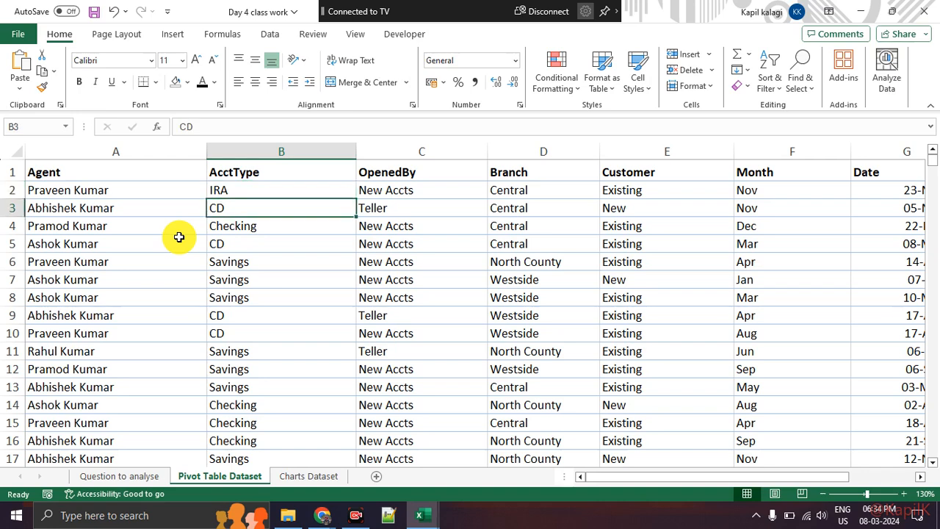
Step: Step down through the IRA, CD, Checking and Savings entries in the AcctType column and back to the top records
{"action": "key", "text": "Down"}
{"action": "key", "text": "Down"}
{"action": "key", "text": "Down"}
{"action": "key", "text": "Up"}
{"action": "key", "text": "Up"}
{"action": "key", "text": "Down"}
{"action": "key", "text": "Down"}
{"action": "key", "text": "Down"}
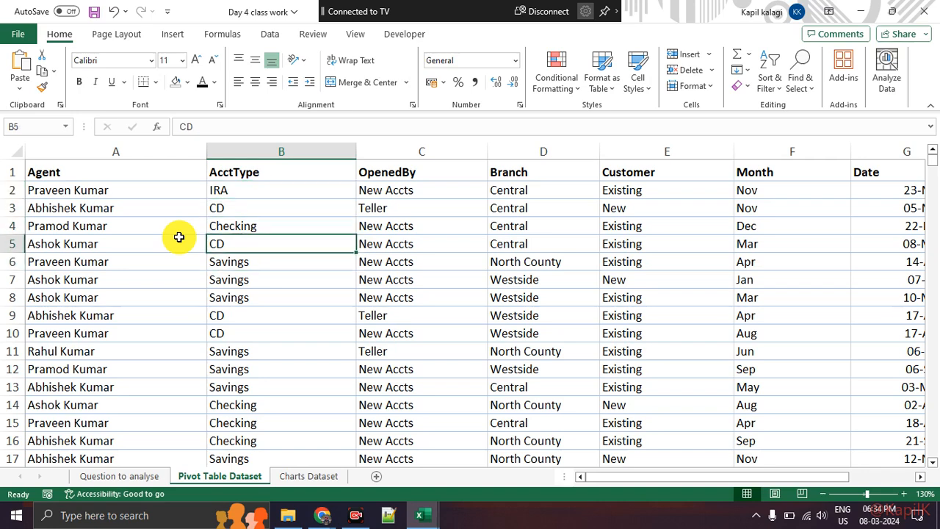
{"action": "key", "text": "Down"}
{"action": "key", "text": "Down"}
{"action": "key", "text": "Down"}
{"action": "key", "text": "Down"}
{"action": "key", "text": "Down"}
{"action": "key", "text": "Down"}
{"action": "key", "text": "Down"}
{"action": "key", "text": "Down"}
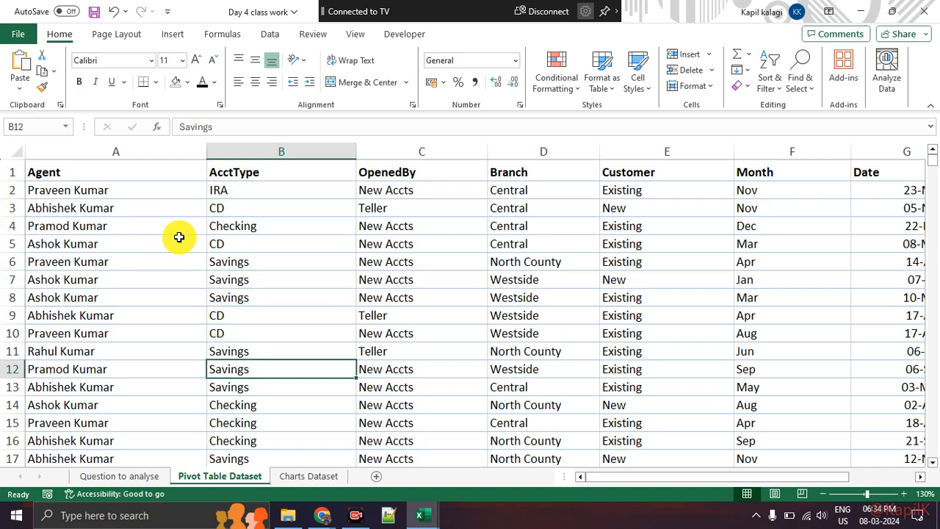
{"action": "key", "text": "Down"}
{"action": "key", "text": "Down"}
{"action": "key", "text": "Down"}
{"action": "key", "text": "Up"}
{"action": "key", "text": "Up"}
{"action": "key", "text": "Up"}
{"action": "key", "text": "Up"}
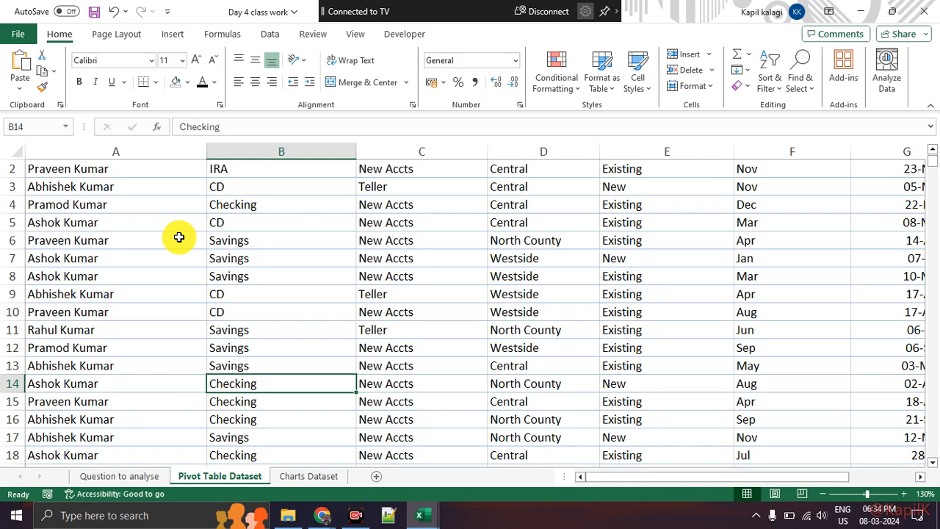
{"action": "key", "text": "Up"}
{"action": "key", "text": "Up"}
{"action": "key", "text": "Up"}
{"action": "key", "text": "Up"}
{"action": "key", "text": "Up"}
{"action": "key", "text": "Up"}
{"action": "key", "text": "Up"}
{"action": "key", "text": "Up"}
{"action": "key", "text": "Up"}
{"action": "key", "text": "Up"}
{"action": "key", "text": "Up"}
{"action": "key", "text": "Up"}
{"action": "key", "text": "Up"}
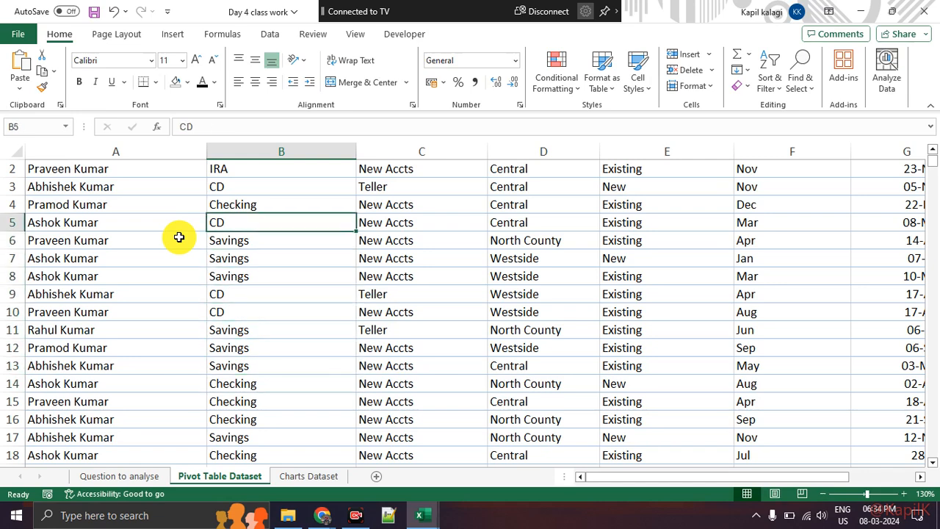
{"action": "key", "text": "Right"}
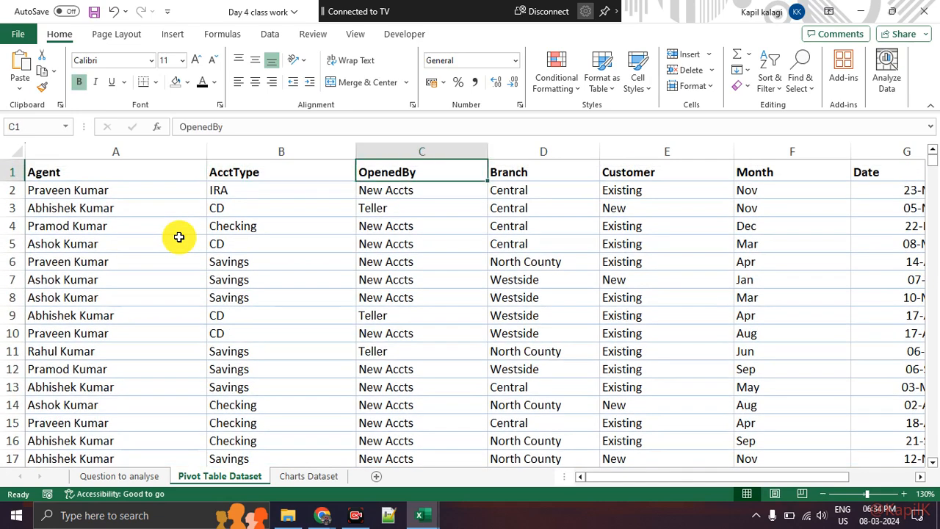
{"action": "key", "text": "Left"}
{"action": "key", "text": "Down"}
{"action": "key", "text": "Down"}
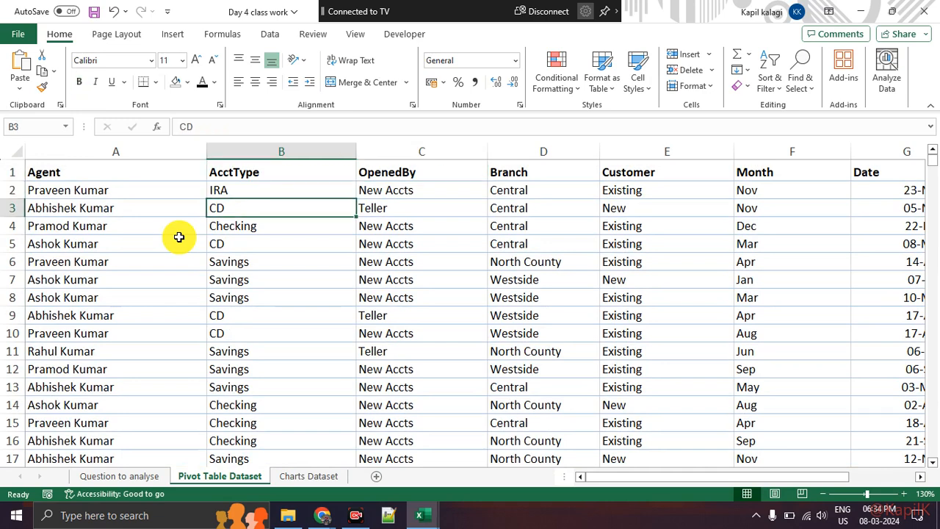
Step: Step through the New Accts and Teller entries in the OpenedBy column down to row 9 and back up to row 4
{"action": "key", "text": "Right"}
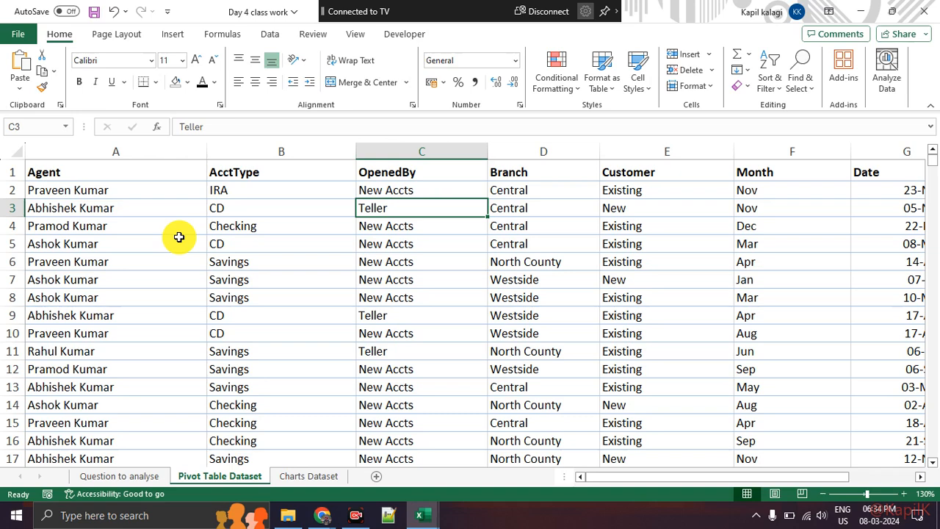
{"action": "key", "text": "Up"}
{"action": "key", "text": "Up"}
{"action": "key", "text": "Down"}
{"action": "key", "text": "Down"}
{"action": "key", "text": "Down"}
{"action": "key", "text": "Up"}
{"action": "key", "text": "Down"}
{"action": "key", "text": "Down"}
{"action": "key", "text": "Down"}
{"action": "key", "text": "Down"}
{"action": "key", "text": "Down"}
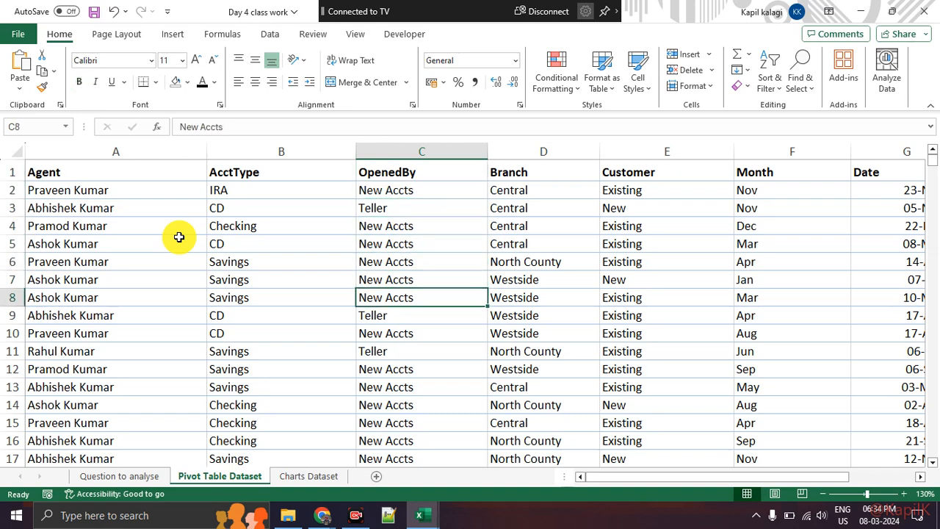
{"action": "key", "text": "Down"}
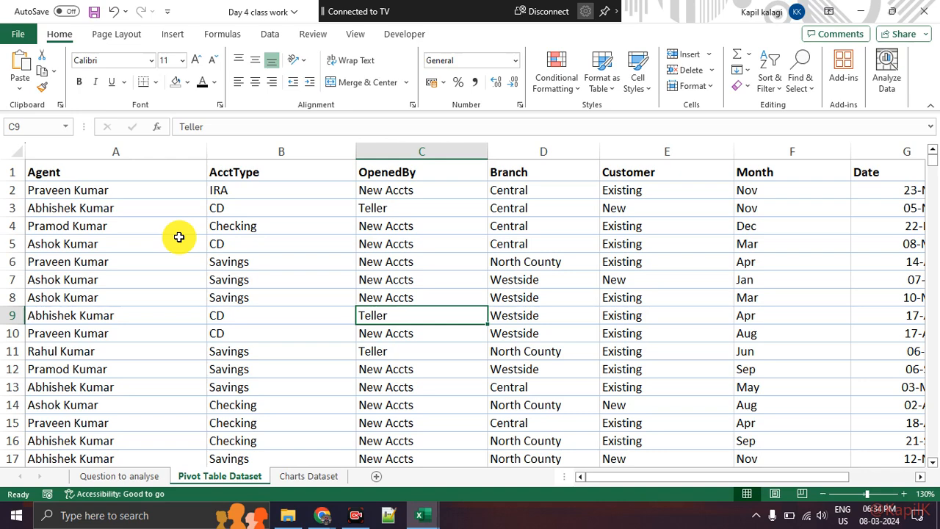
{"action": "key", "text": "Up"}
{"action": "key", "text": "Up"}
{"action": "key", "text": "Up"}
{"action": "key", "text": "Up"}
{"action": "key", "text": "Up"}
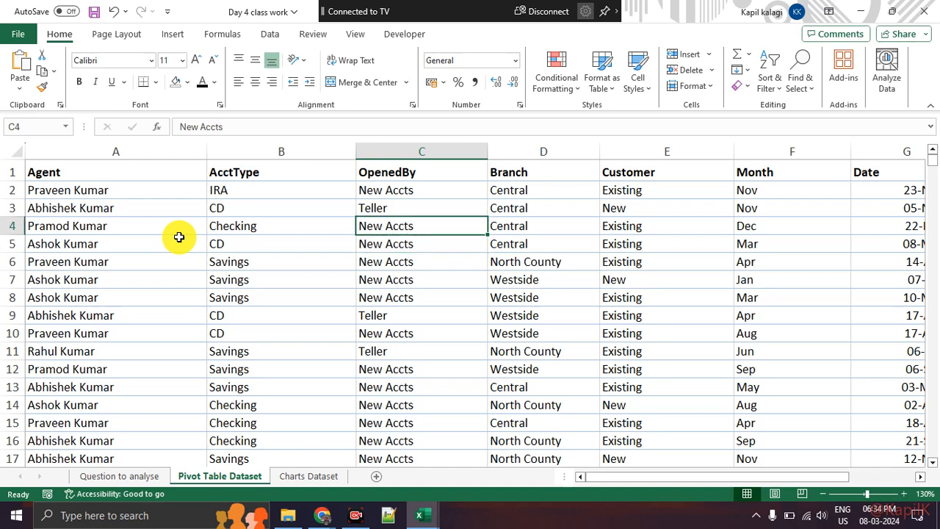
Step: Step through the Central, North County and Westside entries in the Branch column from row 4, ending in row 10
{"action": "key", "text": "Right"}
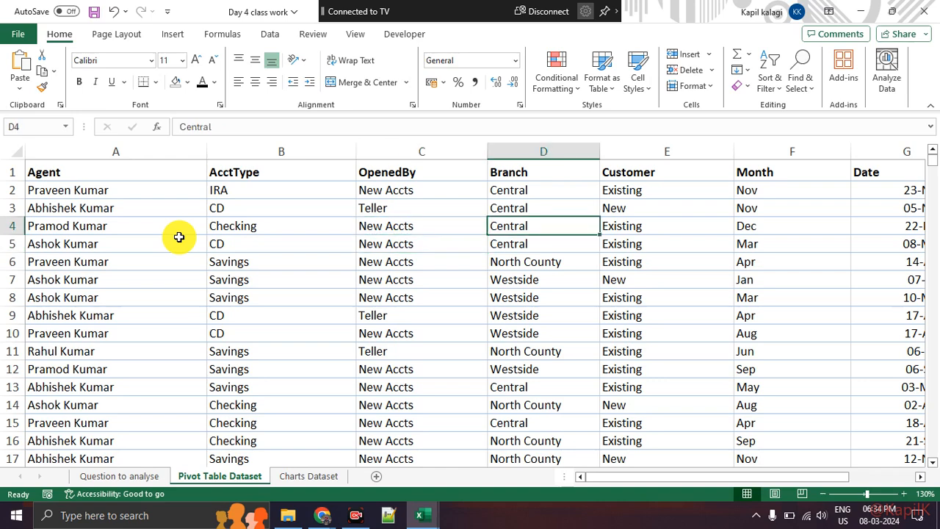
{"action": "key", "text": "Down"}
{"action": "key", "text": "Down"}
{"action": "key", "text": "Down"}
{"action": "key", "text": "Down"}
{"action": "key", "text": "Down"}
{"action": "key", "text": "Down"}
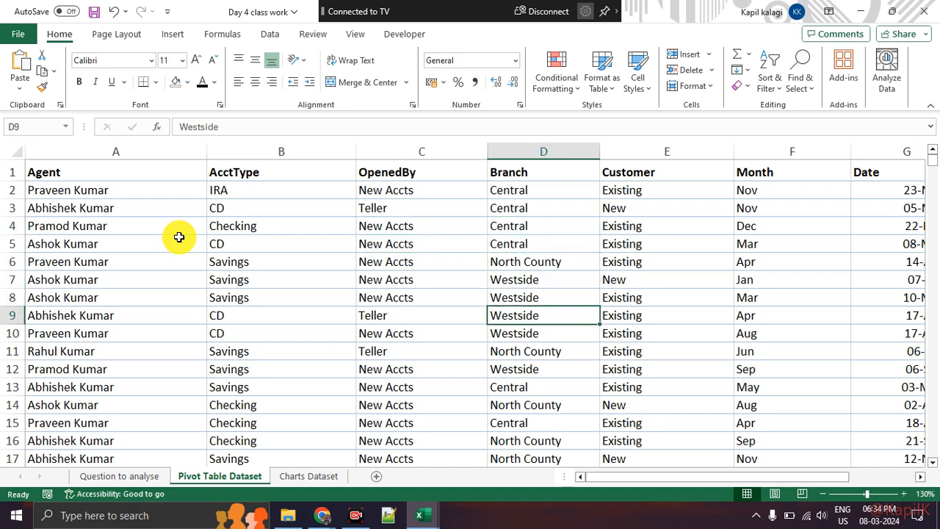
{"action": "key", "text": "Up"}
{"action": "key", "text": "Up"}
{"action": "key", "text": "Up"}
{"action": "key", "text": "Up"}
{"action": "key", "text": "Down"}
{"action": "key", "text": "Down"}
{"action": "key", "text": "Down"}
{"action": "key", "text": "Down"}
{"action": "key", "text": "Down"}
{"action": "key", "text": "Down"}
{"action": "key", "text": "Down"}
{"action": "key", "text": "Up"}
{"action": "key", "text": "Up"}
{"action": "key", "text": "Up"}
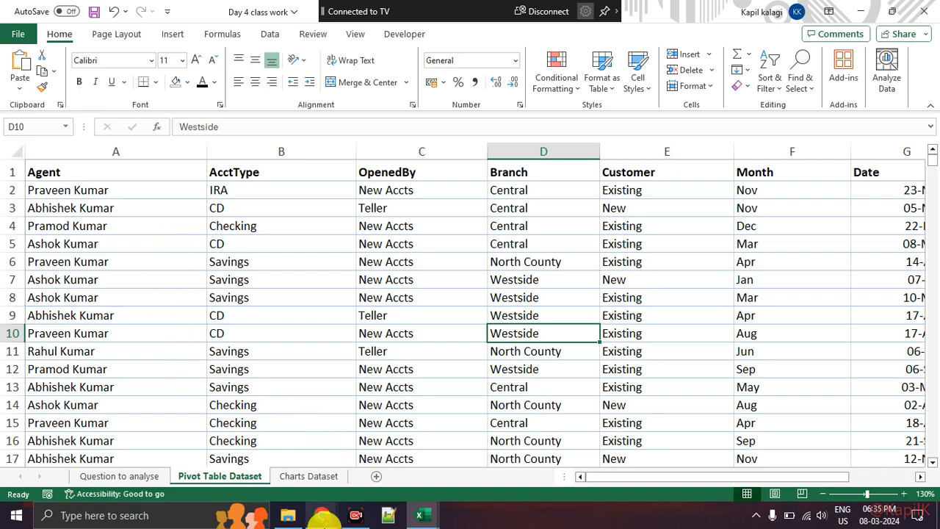
Step: Switch to the Google Meet call in Chrome to check the meeting, and bring up the screen recorder's controls
{"action": "mouse_move", "coordinate": [327, 519]}
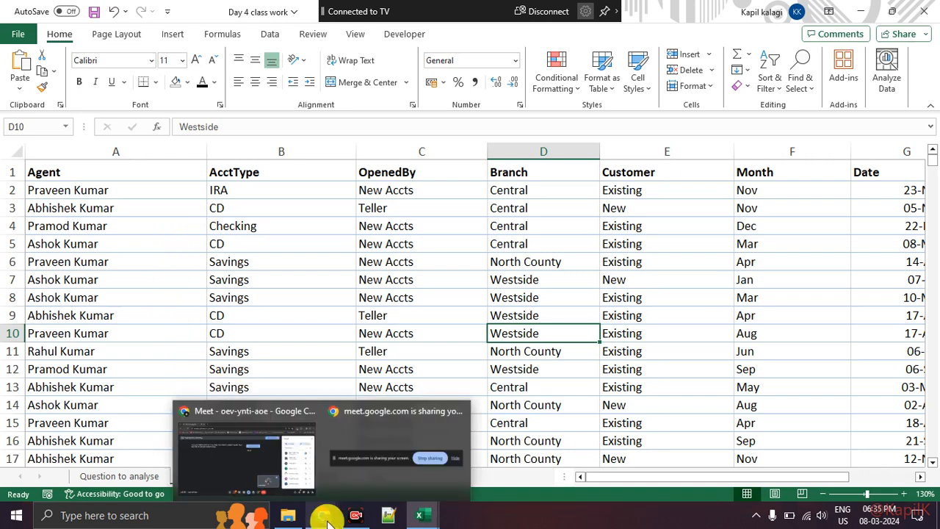
{"action": "left_click", "coordinate": [292, 449]}
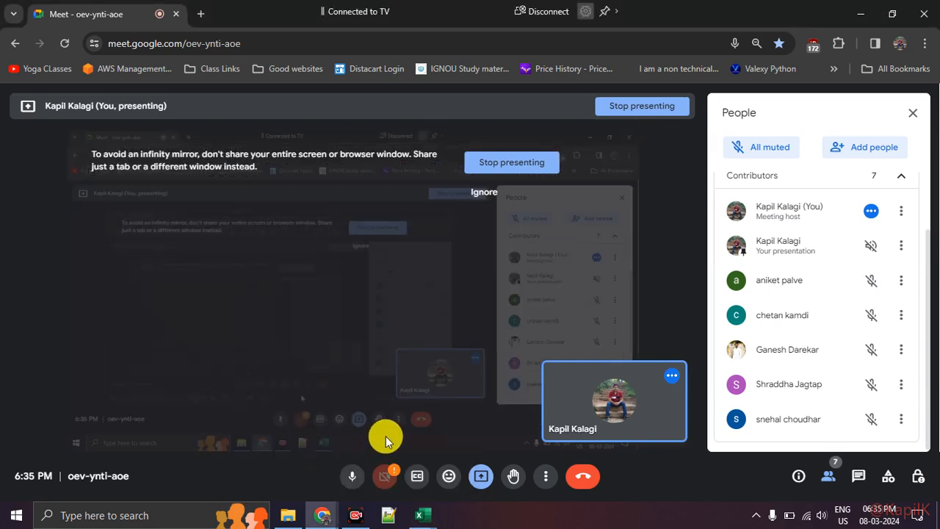
{"action": "left_click", "coordinate": [355, 515]}
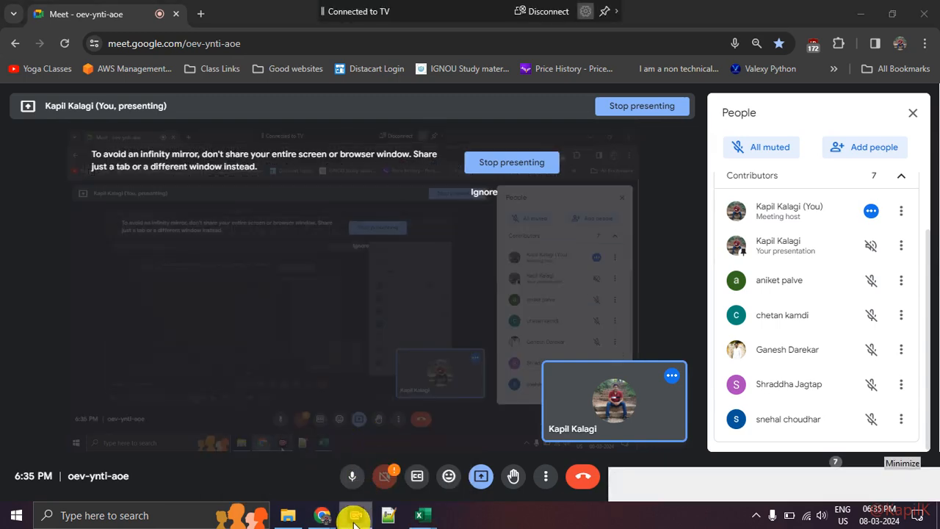
Step: Switch to Excel and close the Day 3 class work workbook, saving its changes
{"action": "mouse_move", "coordinate": [424, 514]}
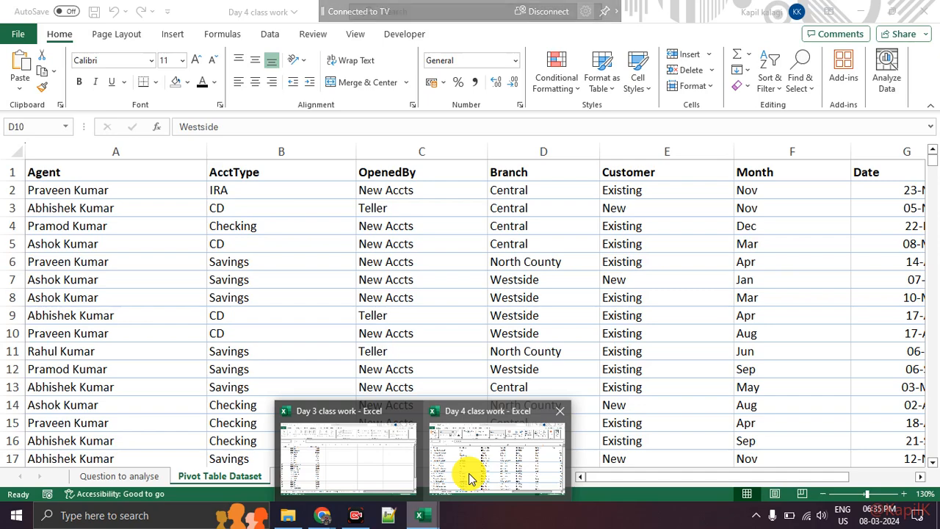
{"action": "mouse_move", "coordinate": [414, 420]}
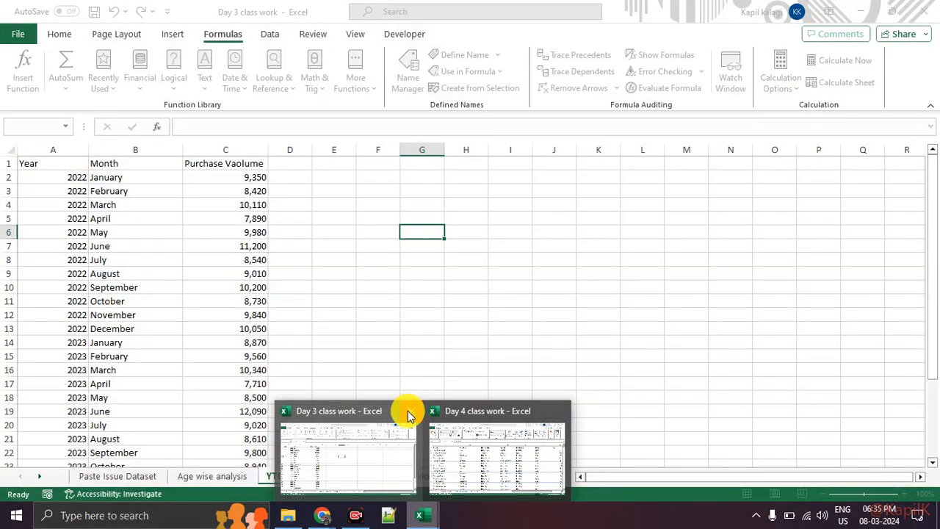
{"action": "left_click", "coordinate": [407, 411]}
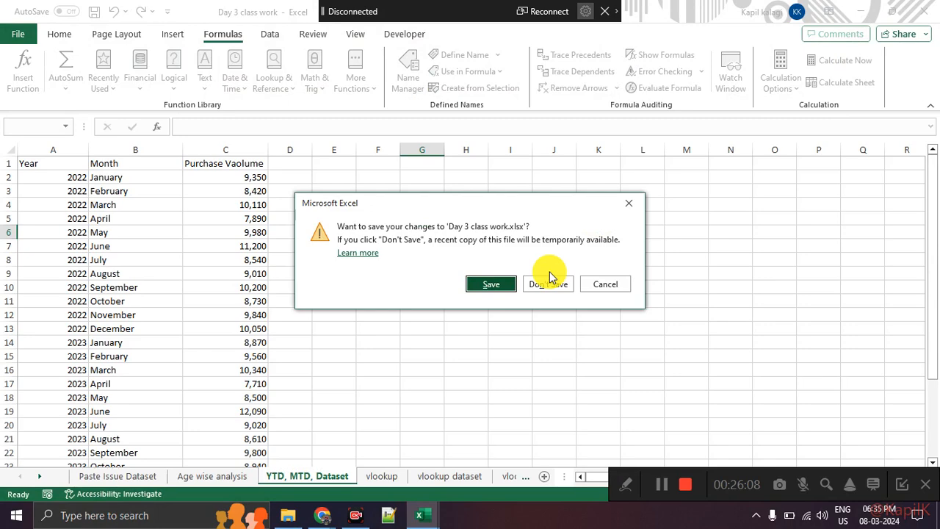
{"action": "left_click", "coordinate": [505, 283]}
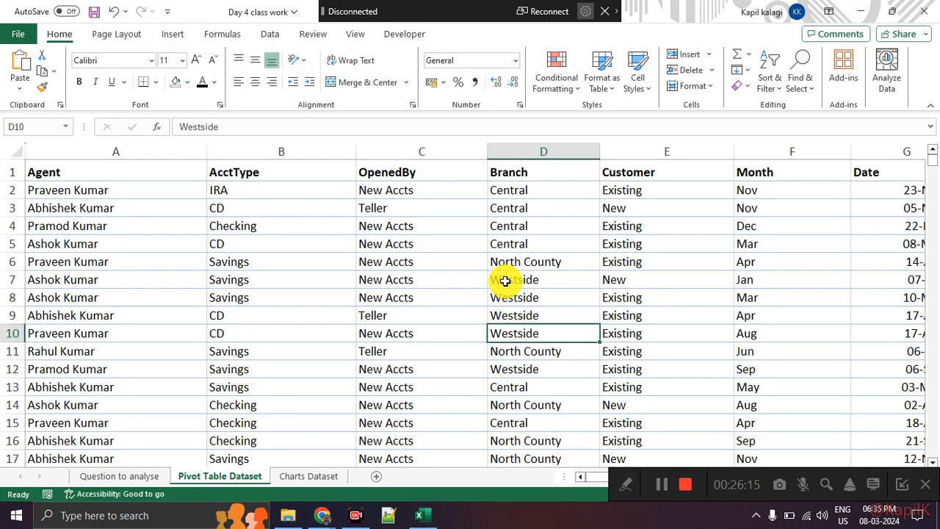
Step: Step back up the Branch column from row 10 and return to the Central entry in row 5
{"action": "key", "text": "Up"}
{"action": "key", "text": "Up"}
{"action": "key", "text": "Up"}
{"action": "key", "text": "Up"}
{"action": "key", "text": "Up"}
{"action": "key", "text": "Up"}
{"action": "key", "text": "Up"}
{"action": "key", "text": "Up"}
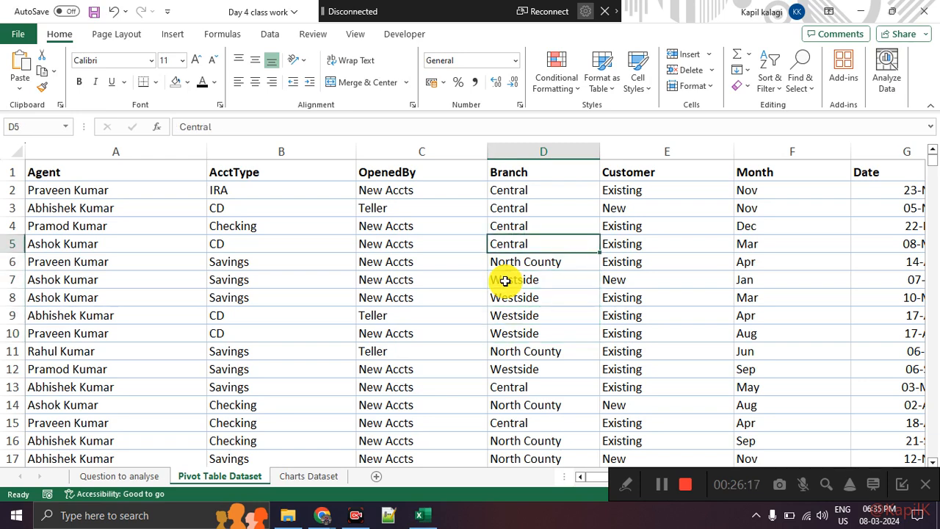
{"action": "key", "text": "Up"}
{"action": "key", "text": "Down"}
{"action": "key", "text": "Down"}
{"action": "key", "text": "Down"}
{"action": "key", "text": "Down"}
Step: Reconnect the wireless display to the TV and return to the Pivot Table Dataset sheet
{"action": "key", "text": "super+k"}
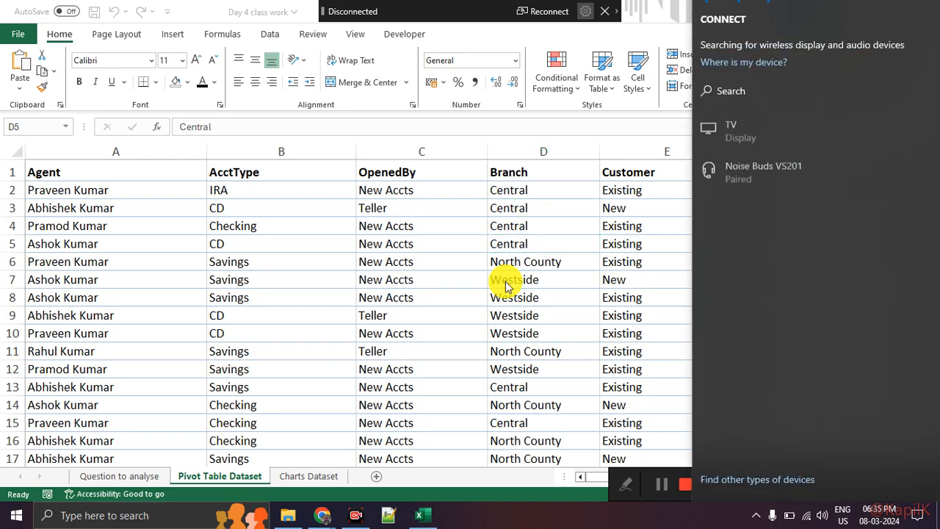
{"action": "left_click", "coordinate": [519, 13]}
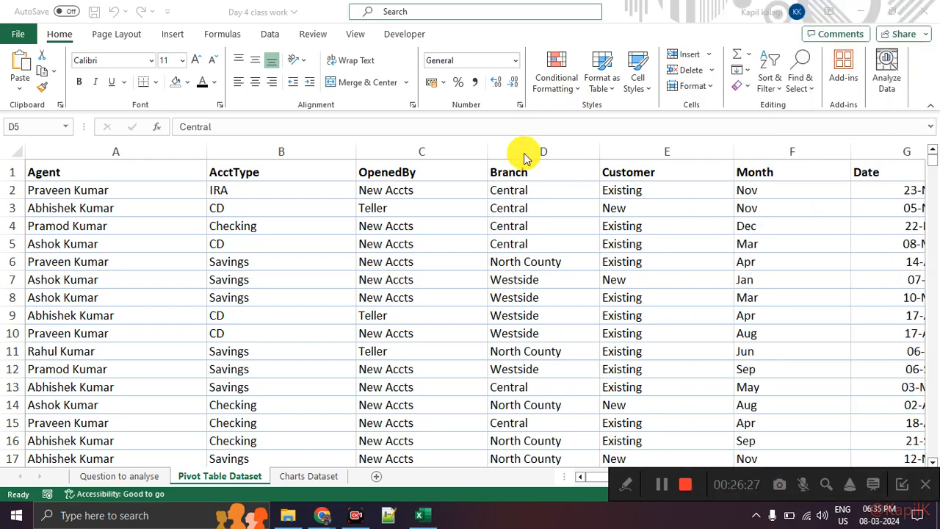
{"action": "key", "text": "super+k"}
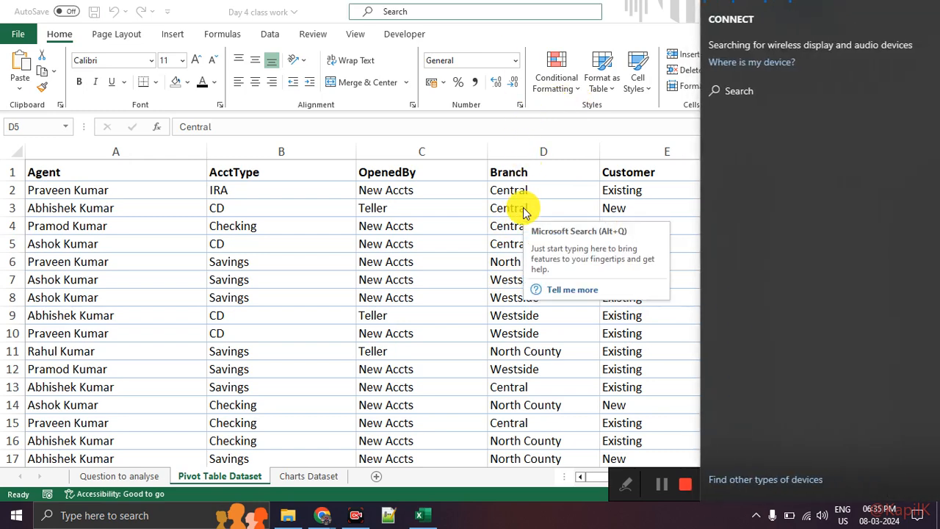
{"action": "left_click", "coordinate": [821, 125]}
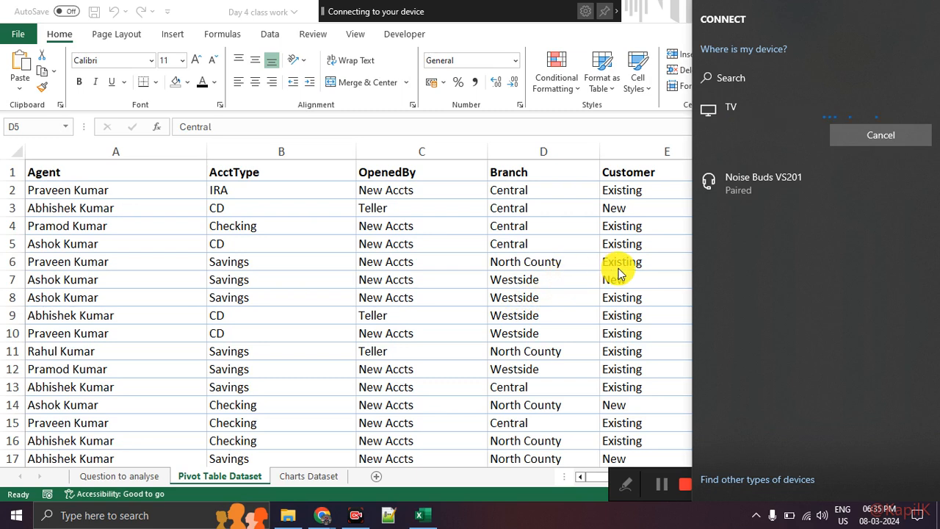
{"action": "left_click", "coordinate": [470, 265]}
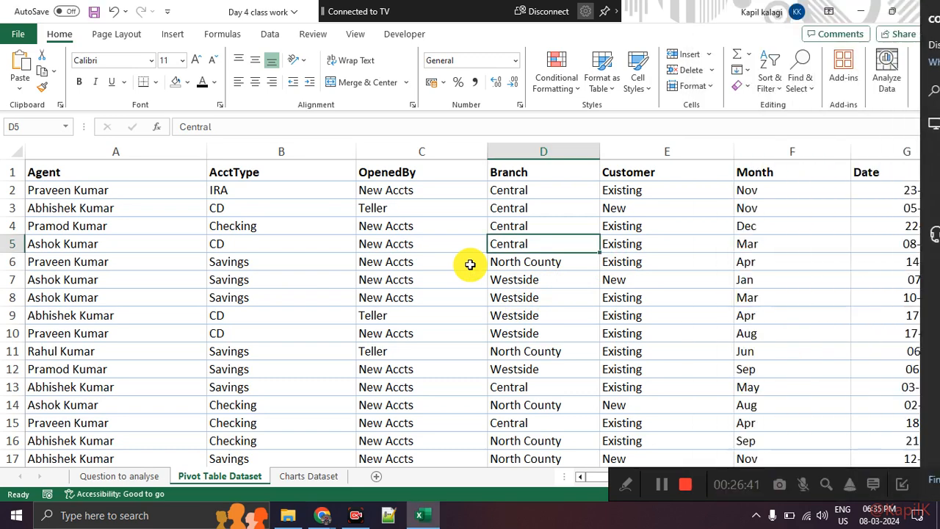
Step: Rename the Customer header in cell E1 as Customer Type
{"action": "left_click", "coordinate": [631, 242]}
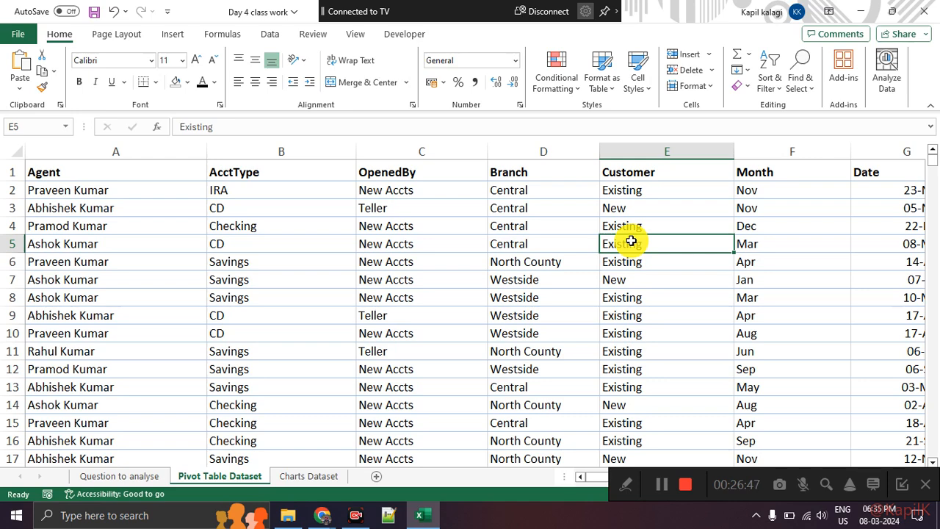
{"action": "double_click", "coordinate": [676, 173]}
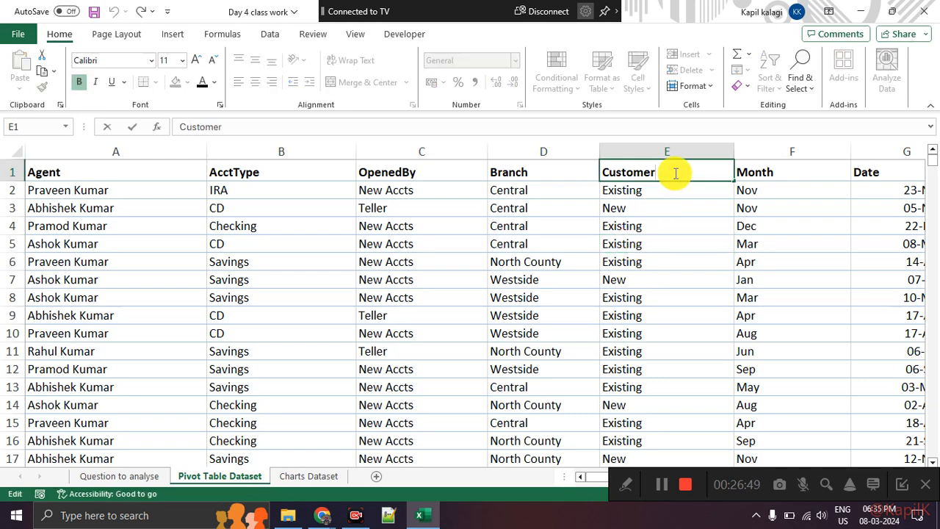
{"action": "type", "text": "Type"}
{"action": "key", "text": "BackSpace"}
{"action": "key", "text": "BackSpace"}
{"action": "key", "text": "BackSpace"}
{"action": "key", "text": "BackSpace"}
{"action": "type", "text": "type"}
{"action": "key", "text": "Return"}
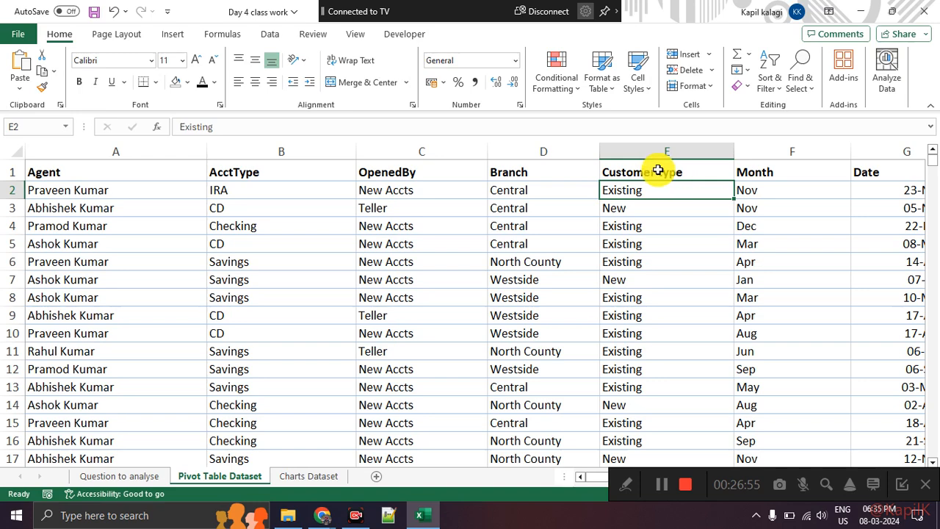
{"action": "double_click", "coordinate": [663, 170]}
{"action": "key", "text": "BackSpace"}
{"action": "type", "text": "T"}
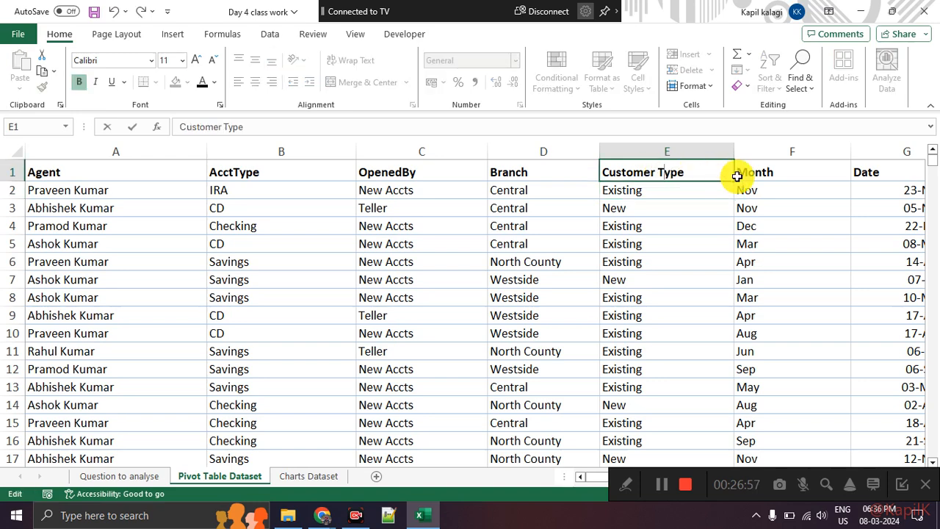
{"action": "key", "text": "Return"}
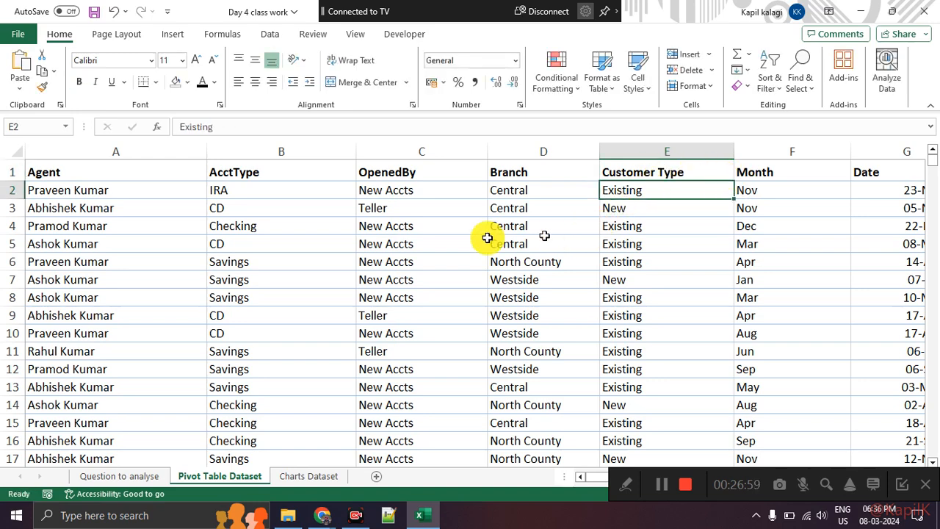
Step: Examine the OpenedBy, Month, Date and Amount columns in turn, ending on the Amount entry in row 5
{"action": "left_click", "coordinate": [430, 236]}
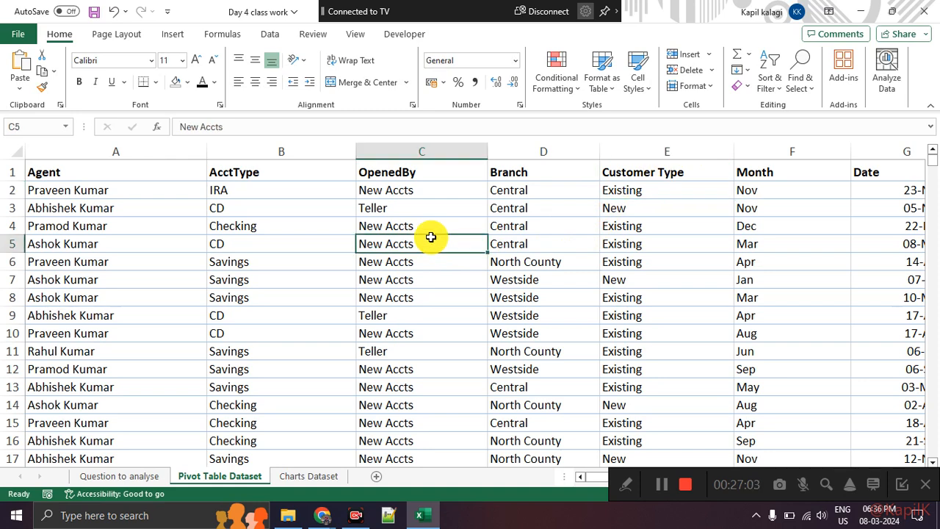
{"action": "left_click", "coordinate": [796, 266]}
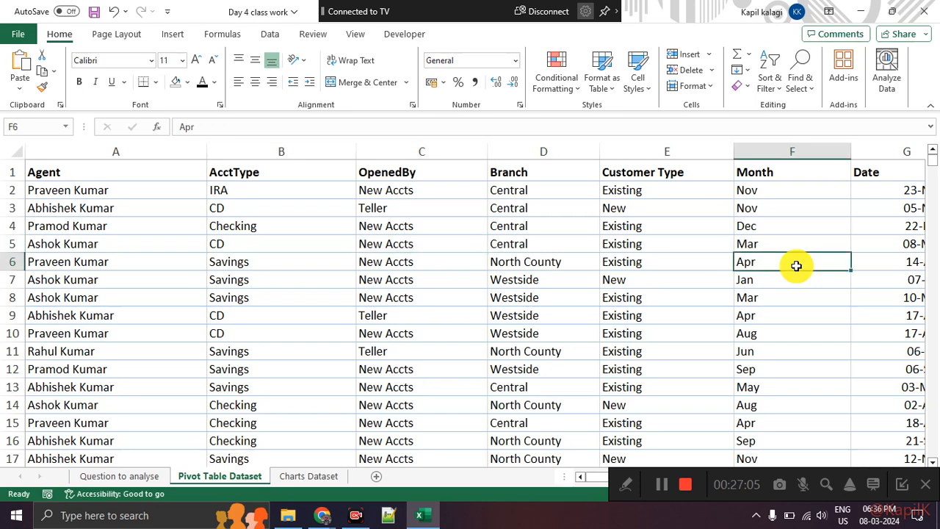
{"action": "scroll", "coordinate": [796, 266], "scroll_direction": "right", "scroll_amount": 1}
{"action": "left_click", "coordinate": [582, 252]}
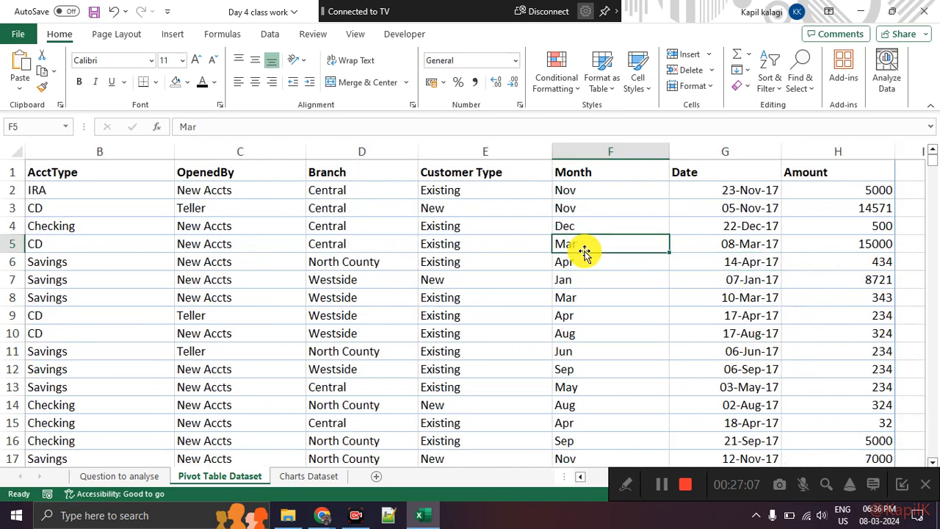
{"action": "left_click", "coordinate": [699, 224]}
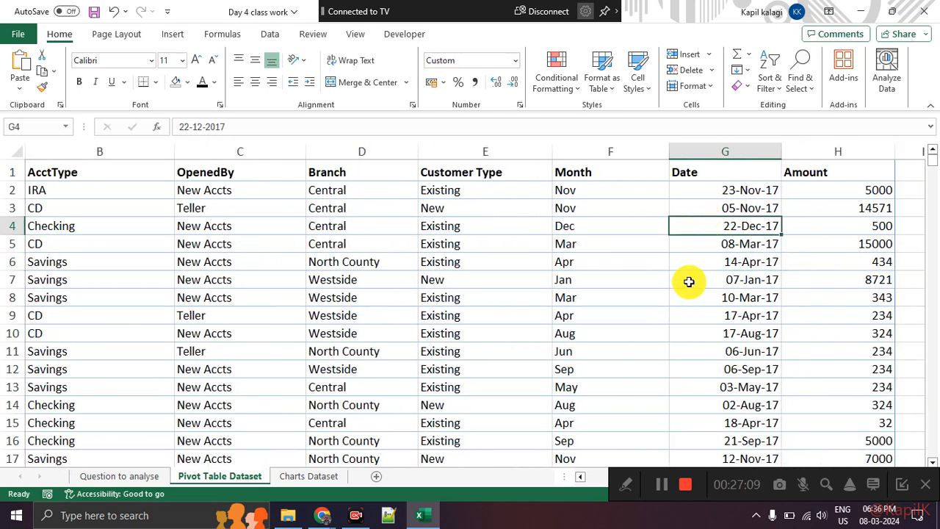
{"action": "key", "text": "Right"}
{"action": "scroll", "coordinate": [686, 279], "scroll_direction": "right", "scroll_amount": 1}
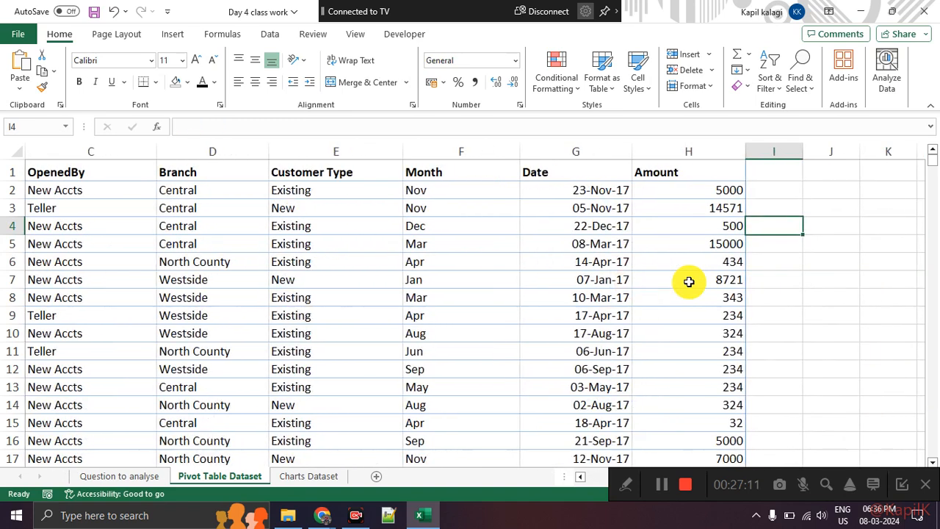
{"action": "left_click", "coordinate": [709, 240]}
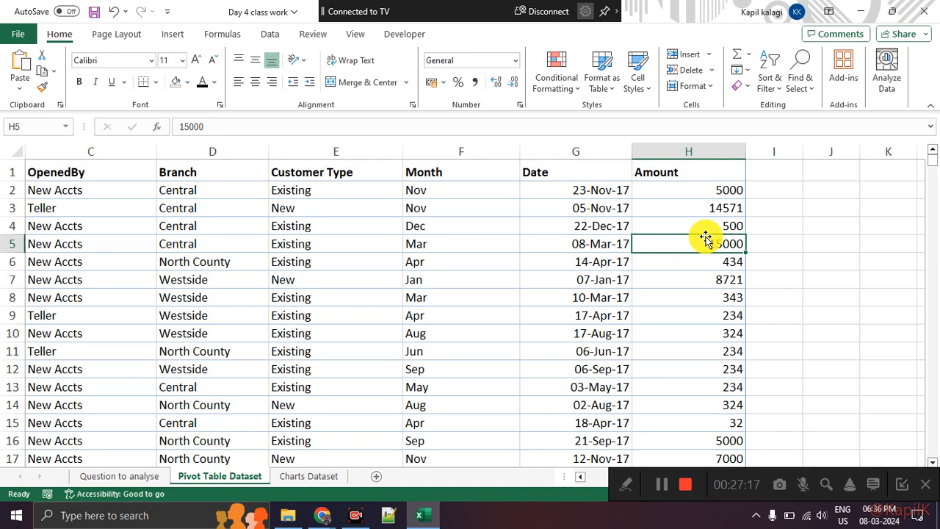
Step: Step back across row 5 from Amount to Agent, discarding the stray entry made in the Agent cell
{"action": "key", "text": "Left"}
{"action": "key", "text": "Left"}
{"action": "key", "text": "Left"}
{"action": "key", "text": "Left"}
{"action": "key", "text": "Left"}
{"action": "key", "text": "Left"}
{"action": "key", "text": "Left"}
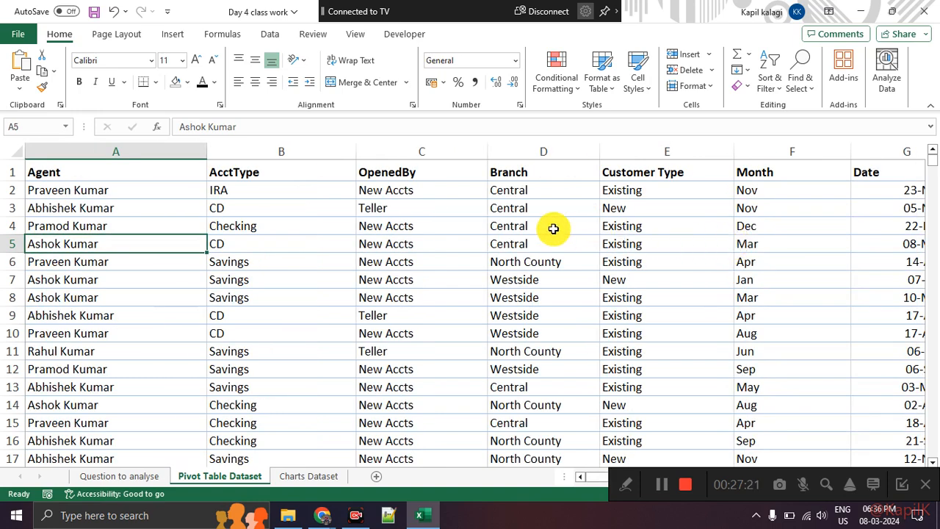
{"action": "type", "text": "00"}
{"action": "key", "text": "Escape"}
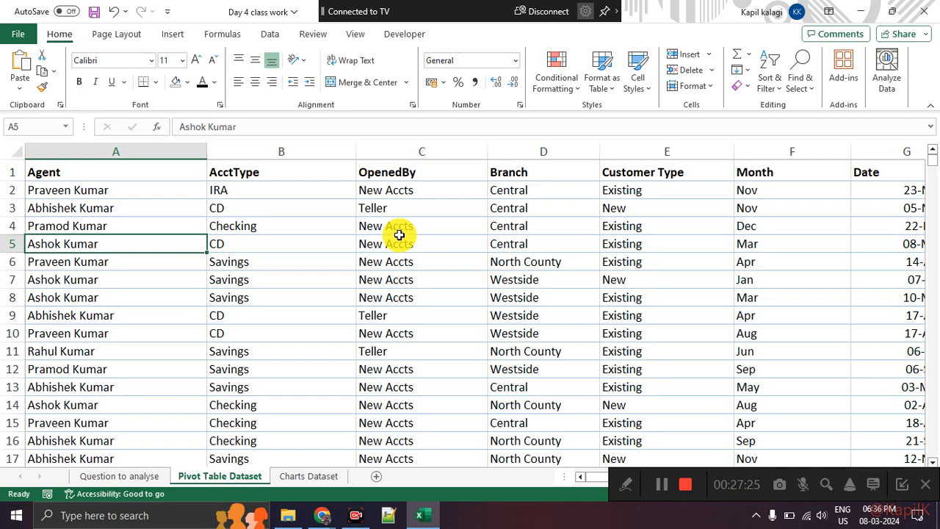
Step: Step across row 5 from the Agent column to the Amount column to review each field
{"action": "key", "text": "Right"}
{"action": "key", "text": "Right"}
{"action": "key", "text": "Right"}
{"action": "key", "text": "Right"}
{"action": "key", "text": "Right"}
{"action": "key", "text": "Right"}
{"action": "key", "text": "Right"}
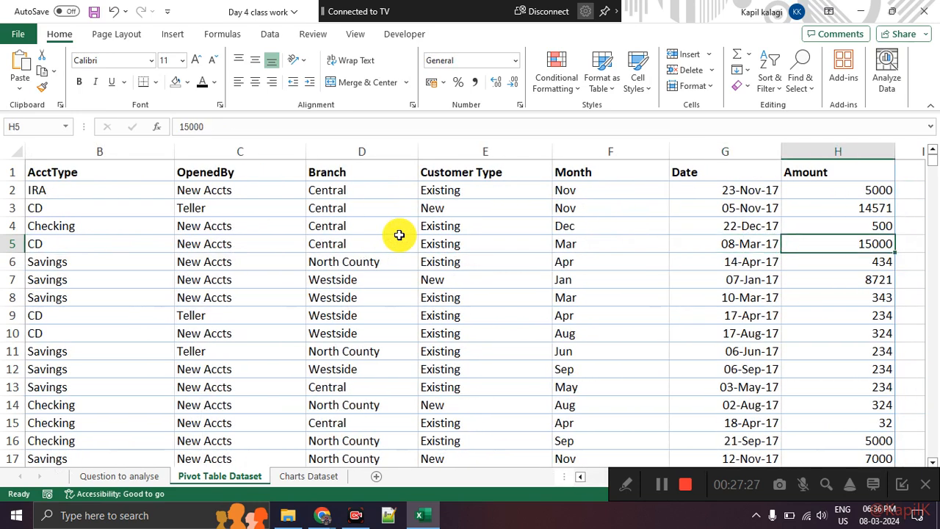
{"action": "scroll", "coordinate": [399, 234], "scroll_direction": "right", "scroll_amount": 1}
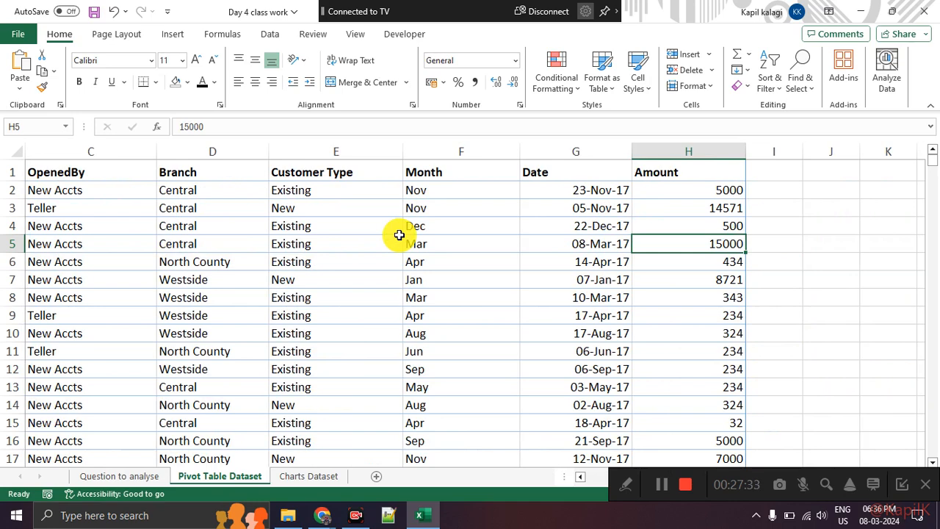
Step: Compare the Month and Date entries in row 5 by moving back and forth between them
{"action": "key", "text": "Left"}
{"action": "key", "text": "Left"}
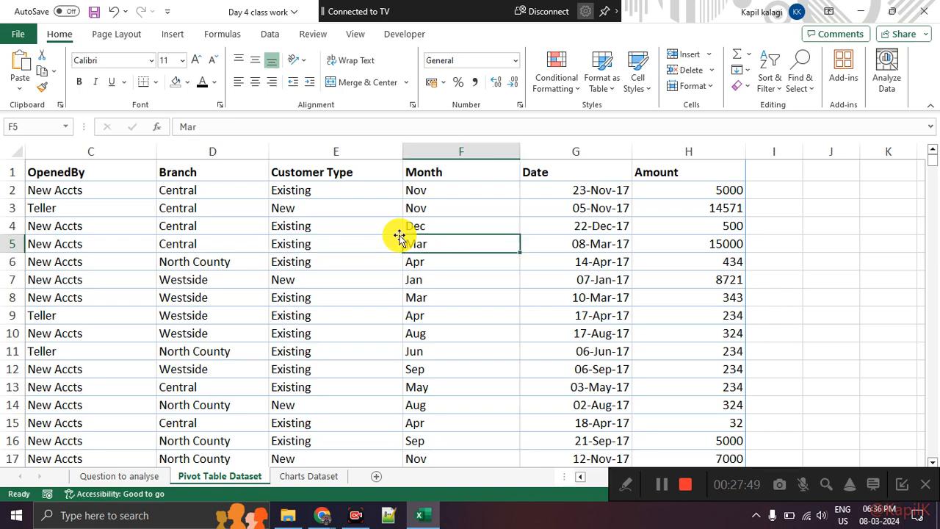
{"action": "key", "text": "Right"}
{"action": "key", "text": "Left"}
{"action": "key", "text": "Right"}
{"action": "key", "text": "Left"}
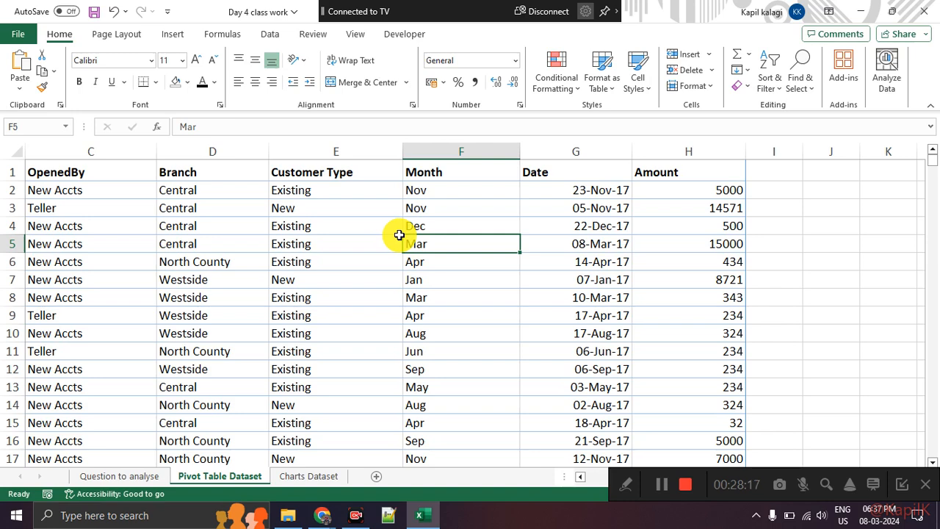
{"action": "key", "text": "Right"}
{"action": "key", "text": "Left"}
{"action": "key", "text": "Right"}
{"action": "key", "text": "Left"}
{"action": "key", "text": "Right"}
{"action": "key", "text": "Left"}
{"action": "key", "text": "Right"}
{"action": "key", "text": "Left"}
{"action": "key", "text": "Right"}
Step: Step down the Date column to row 10 and compare that date with the row's Month entry
{"action": "key", "text": "Down"}
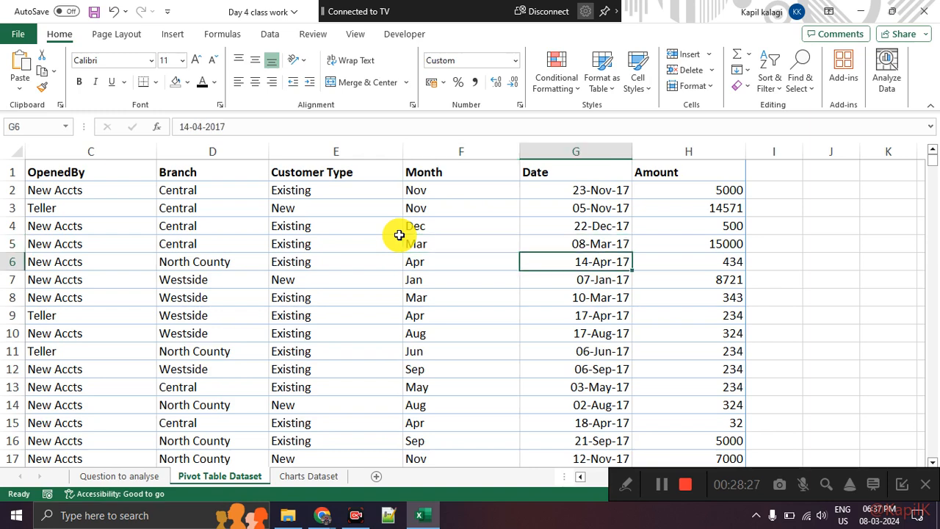
{"action": "key", "text": "Down"}
{"action": "key", "text": "Down"}
{"action": "key", "text": "Down"}
{"action": "key", "text": "Down"}
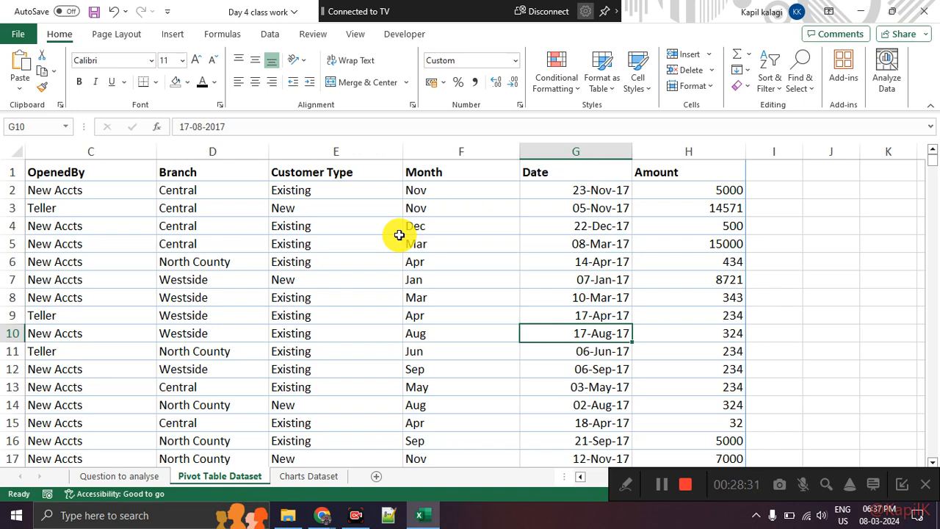
{"action": "key", "text": "Left"}
{"action": "key", "text": "Right"}
{"action": "key", "text": "Left"}
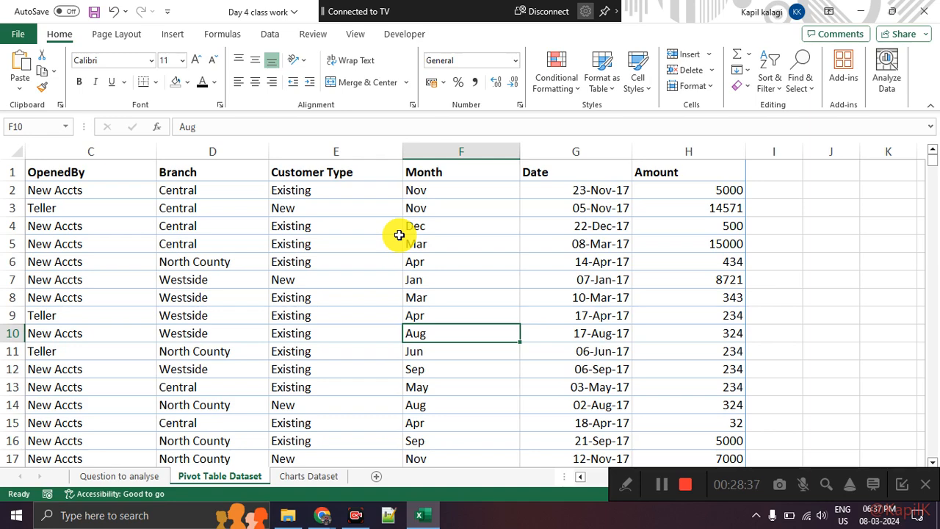
Step: Move back along row 10 from Month to Agent and settle on the AcctType entry
{"action": "key", "text": "Left"}
{"action": "key", "text": "Left"}
{"action": "key", "text": "Left"}
{"action": "key", "text": "Left"}
{"action": "key", "text": "Left"}
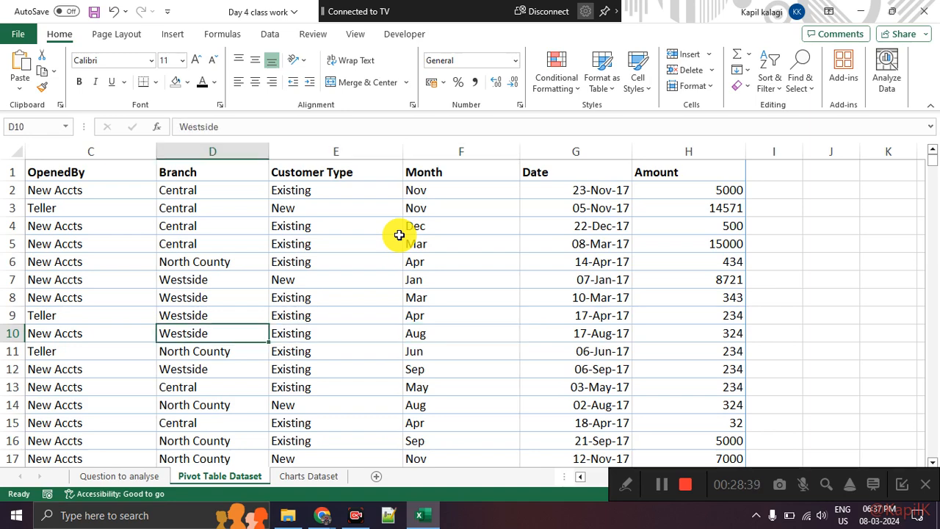
{"action": "key", "text": "Right"}
{"action": "key", "text": "Left"}
{"action": "key", "text": "Right"}
Step: Step up the AcctType column from row 10 to row 4, and back down to the entry in row 13
{"action": "key", "text": "Up"}
{"action": "key", "text": "Up"}
{"action": "key", "text": "Up"}
{"action": "key", "text": "Up"}
{"action": "key", "text": "Up"}
{"action": "key", "text": "Up"}
{"action": "key", "text": "Down"}
{"action": "key", "text": "Down"}
{"action": "key", "text": "Down"}
{"action": "key", "text": "Down"}
{"action": "key", "text": "Down"}
{"action": "key", "text": "Down"}
{"action": "key", "text": "Down"}
{"action": "key", "text": "Down"}
{"action": "key", "text": "Down"}
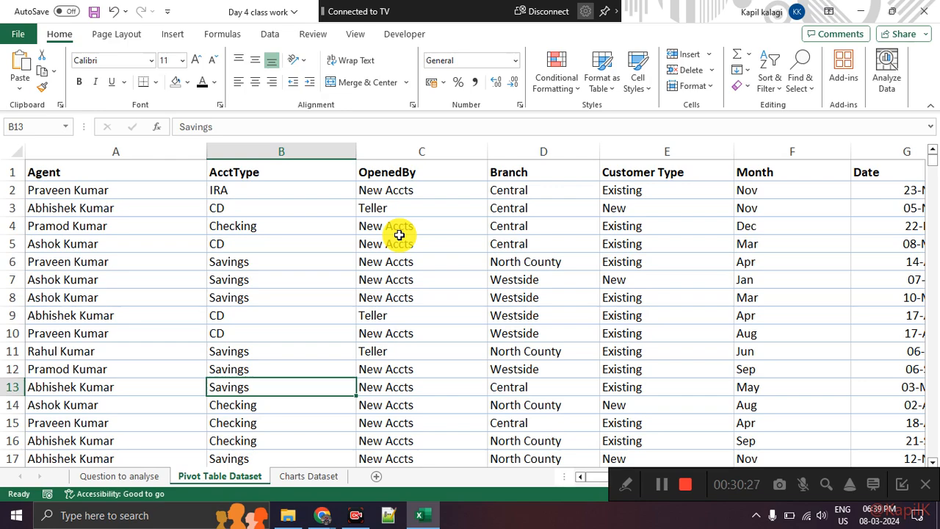
Step: Switch to the Google Meet call in Chrome to check the participants, and return to the Excel workbook
{"action": "key", "text": "alt+Tab"}
{"action": "key", "text": "alt+Tab"}
{"action": "key", "text": "Tab"}
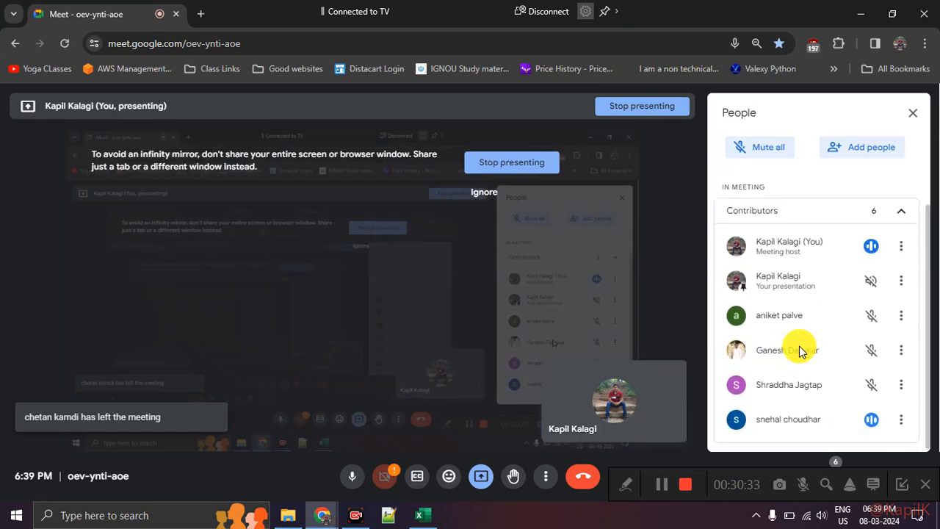
{"action": "left_click", "coordinate": [596, 304]}
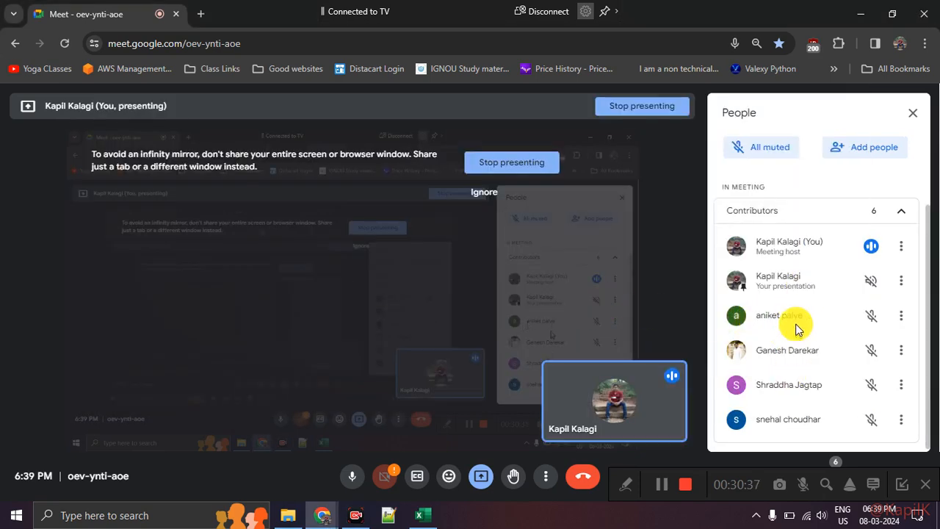
{"action": "key", "text": "alt+Tab"}
{"action": "key", "text": "alt+Tab"}
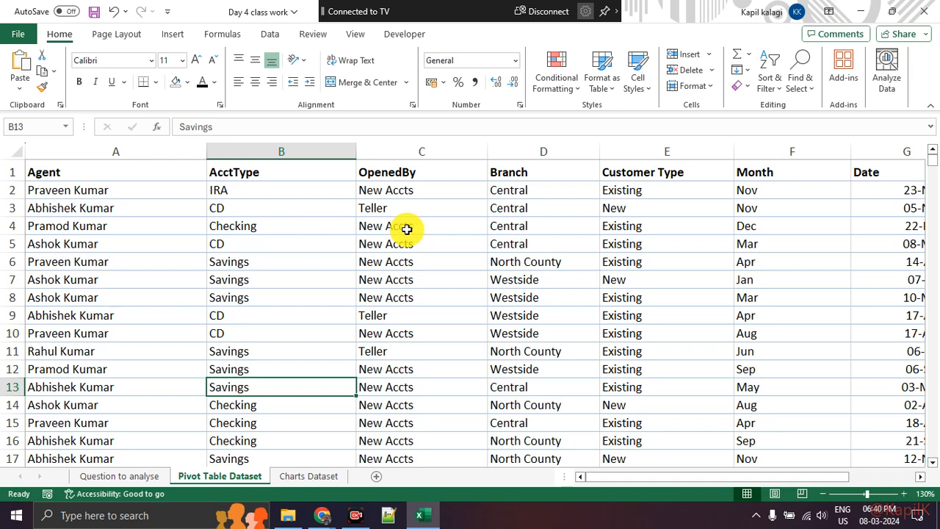
Step: Switch to Chrome, open ChatGPT in a new tab and place the cursor in its message box
{"action": "left_click", "coordinate": [328, 517]}
{"action": "left_click", "coordinate": [288, 465]}
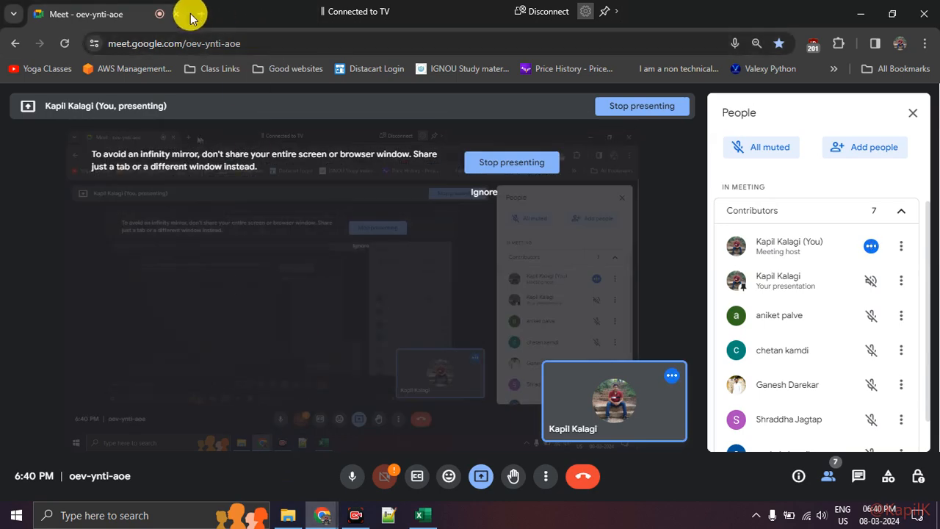
{"action": "left_click", "coordinate": [196, 18]}
{"action": "type", "text": "chatg"}
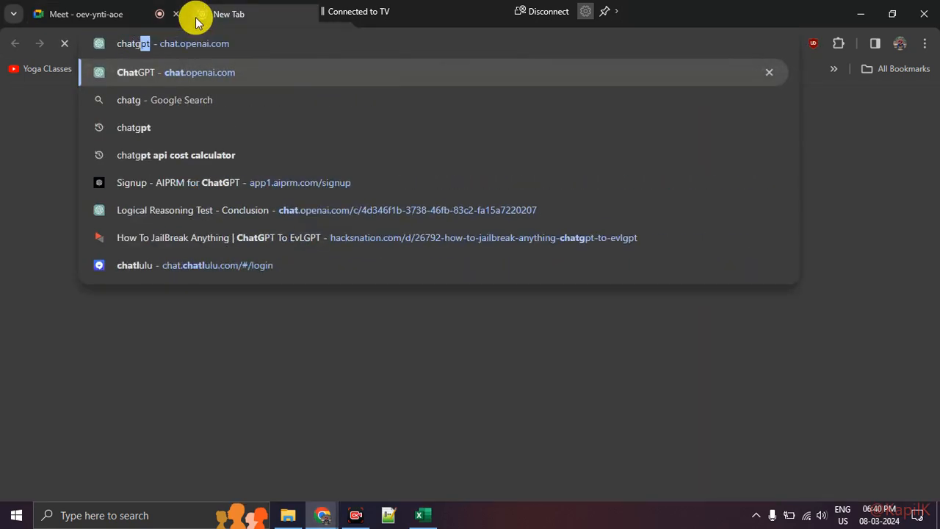
{"action": "key", "text": "BackSpace"}
{"action": "key", "text": "BackSpace"}
{"action": "key", "text": "BackSpace"}
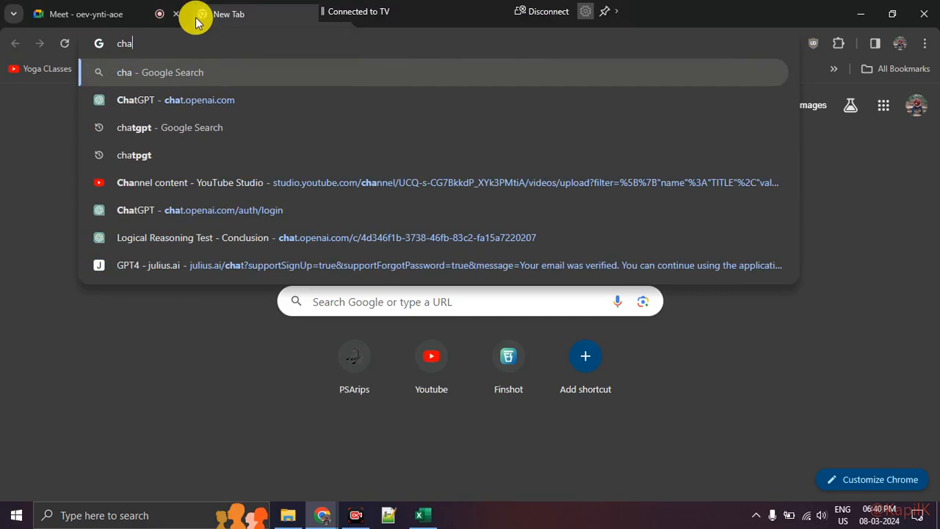
{"action": "key", "text": "Down"}
{"action": "key", "text": "Return"}
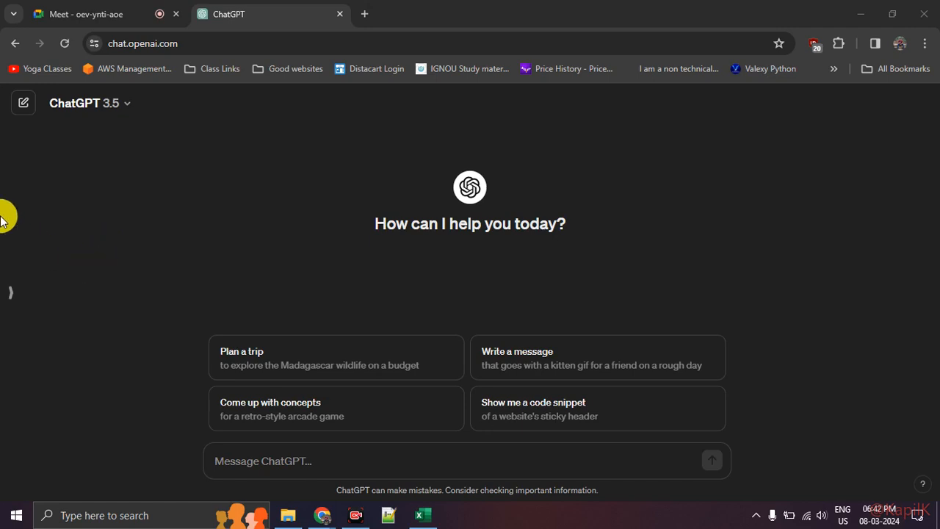
{"action": "left_click", "coordinate": [310, 464]}
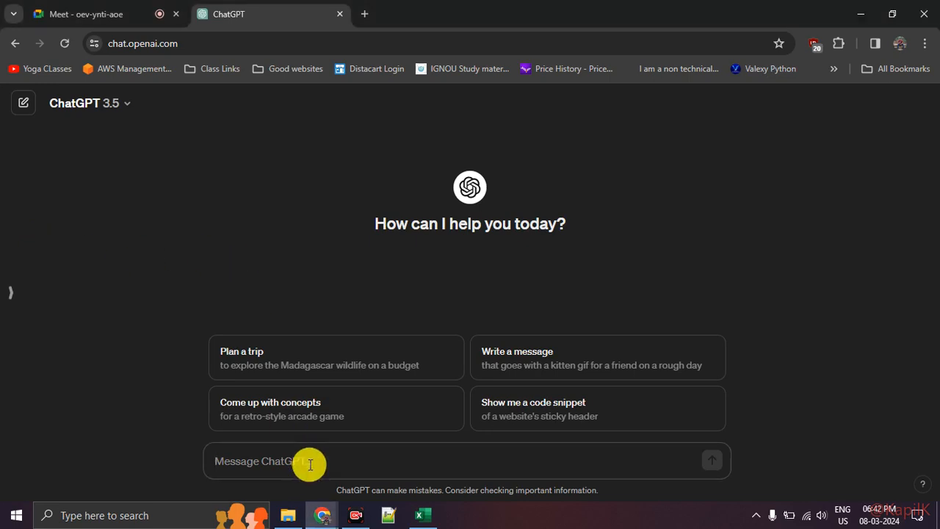
{"action": "mouse_move", "coordinate": [322, 456]}
{"action": "left_mouse_down"}
{"action": "mouse_move", "coordinate": [254, 446]}
{"action": "mouse_move", "coordinate": [317, 443]}
{"action": "left_mouse_up"}
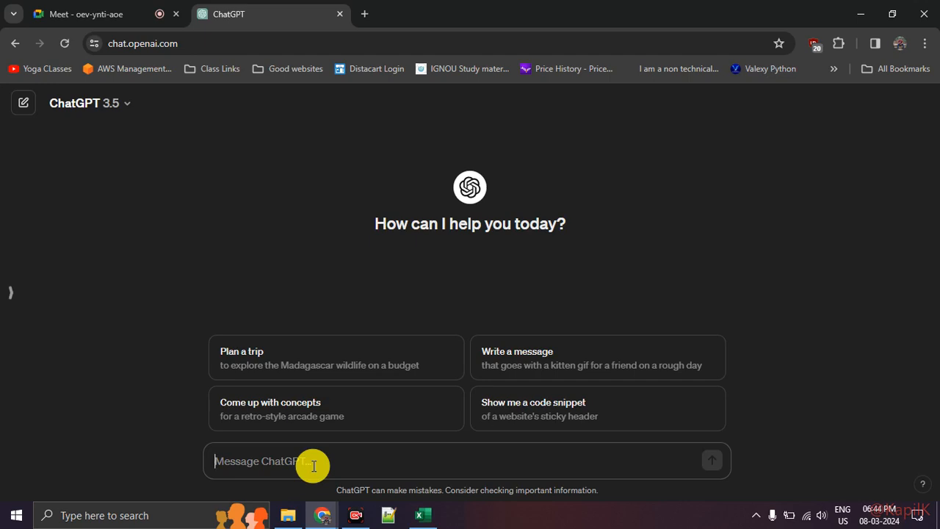
{"action": "type", "text": "I"}
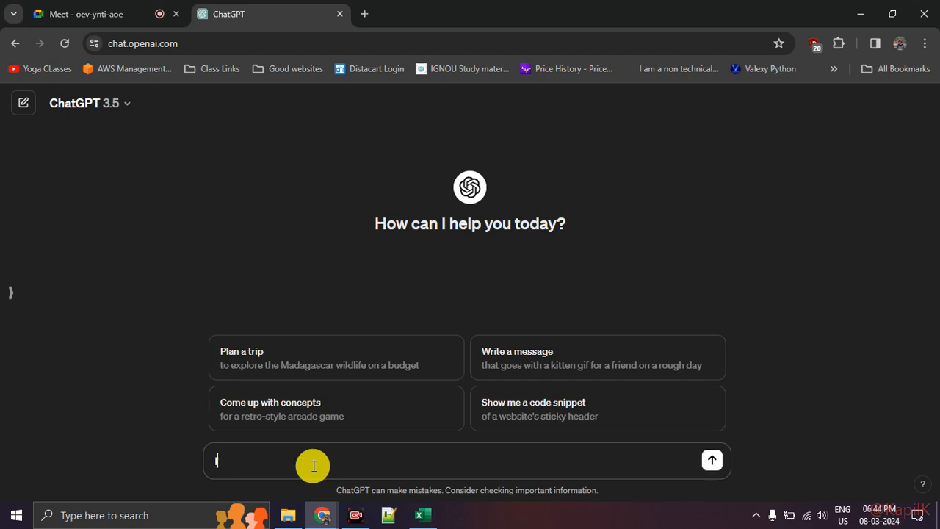
{"action": "type", "text": " want"}
{"action": "key", "text": "BackSpace"}
{"action": "key", "text": "BackSpace"}
{"action": "key", "text": "BackSpace"}
{"action": "key", "text": "BackSpace"}
{"action": "key", "text": "BackSpace"}
{"action": "key", "text": "BackSpace"}
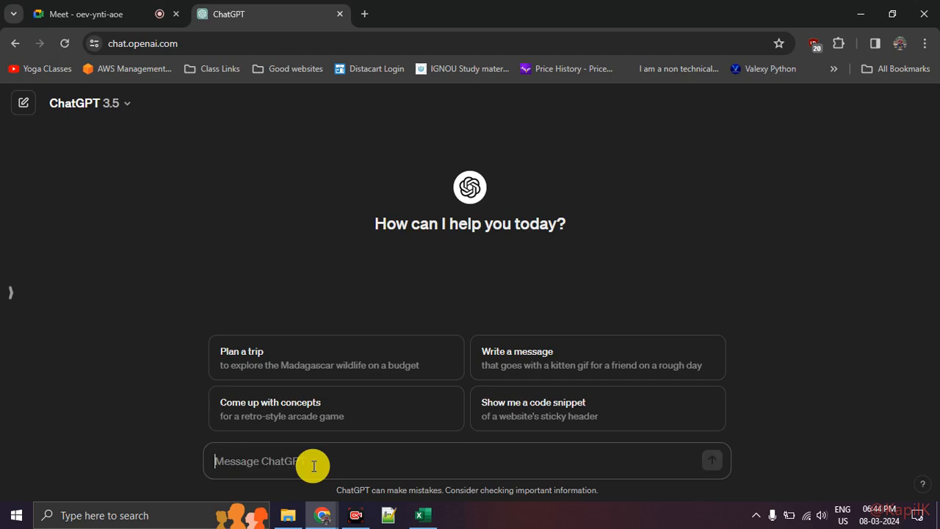
Step: Begin the ChatGPT message with "I am doing data analysis on US Banking Dataset. I want you to be expert in US Banking."
{"action": "type", "text": "I am doi"}
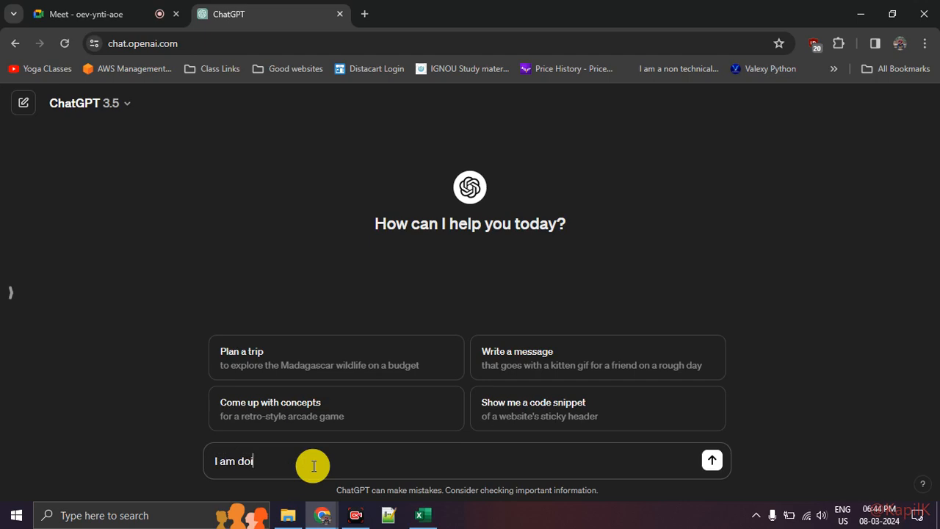
{"action": "type", "text": "ng data analysis on "}
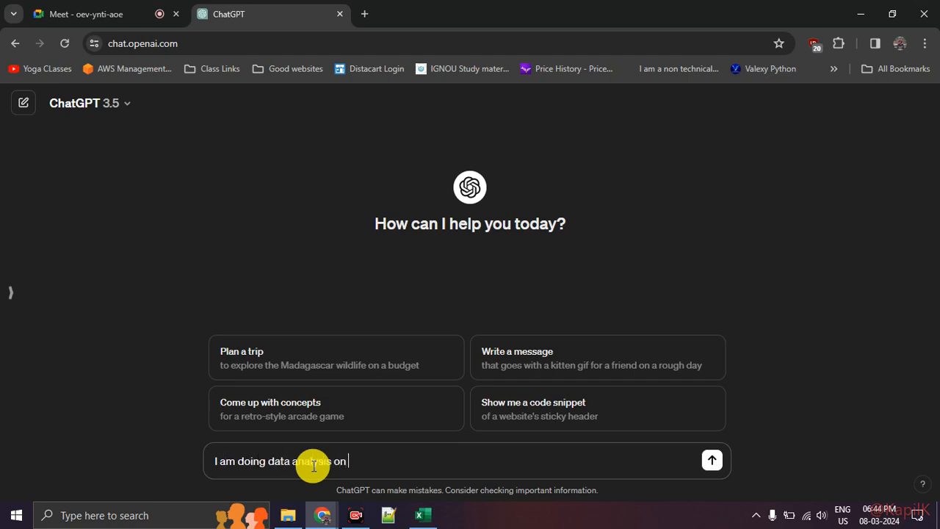
{"action": "type", "text": "US Banking Dataset."}
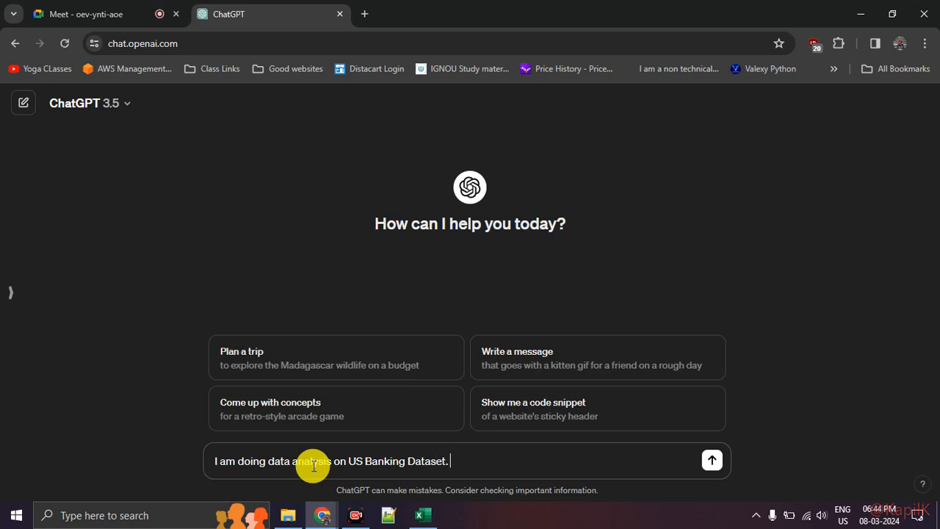
{"action": "type", "text": "I wa"}
{"action": "key", "text": "BackSpace"}
{"action": "key", "text": "BackSpace"}
{"action": "key", "text": "BackSpace"}
{"action": "key", "text": "BackSpace"}
{"action": "type", "text": "I want you to be "}
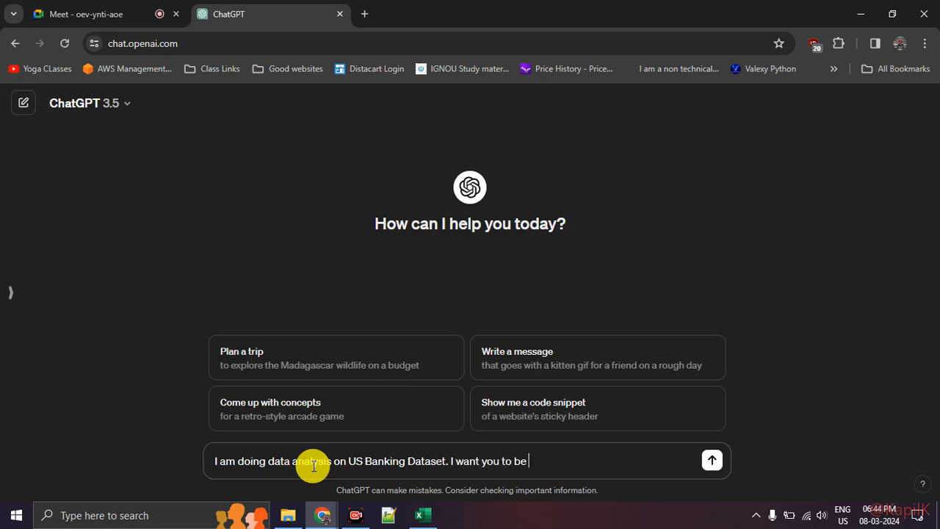
{"action": "type", "text": "expert in US Banking."}
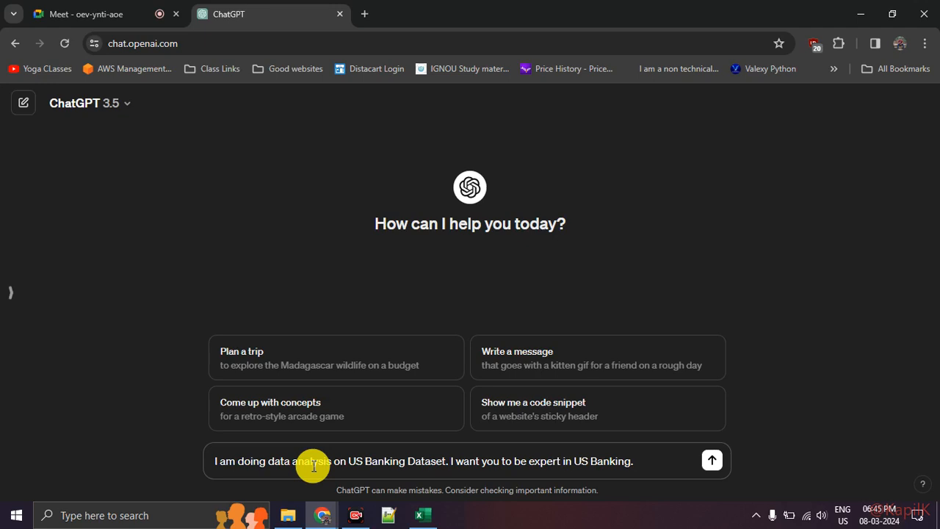
Step: Continue the message with "I will share you few account type. I want you to explain that in indian banking term."
{"action": "type", "text": "I will share you few a"}
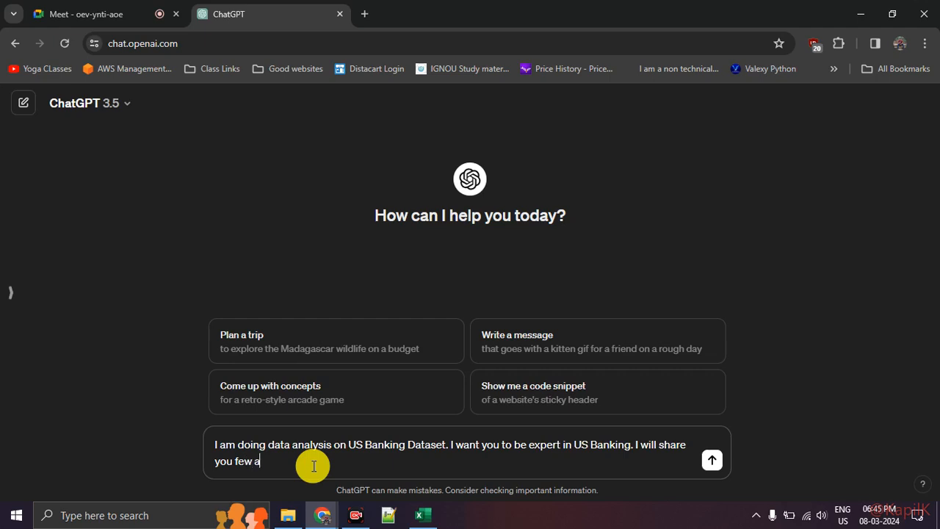
{"action": "type", "text": "ccount type. I wa"}
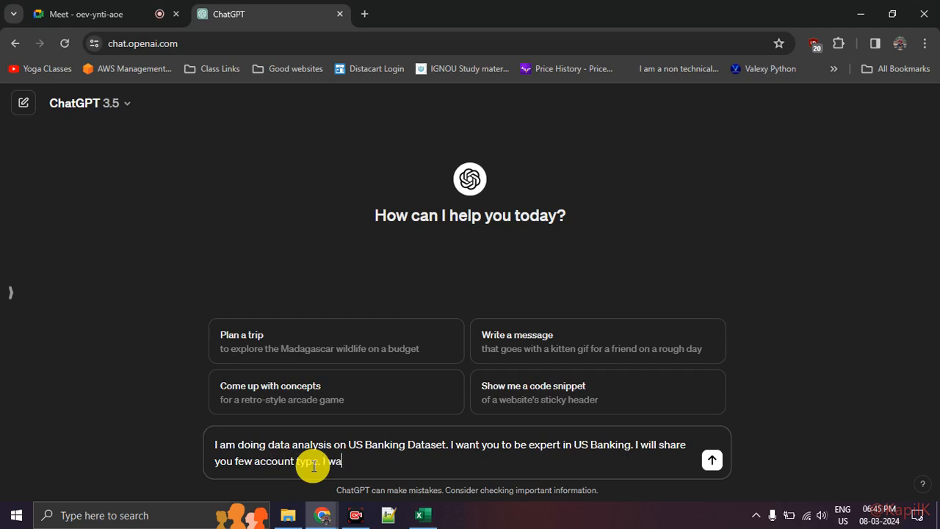
{"action": "type", "text": "nt you to explain that in indain b"}
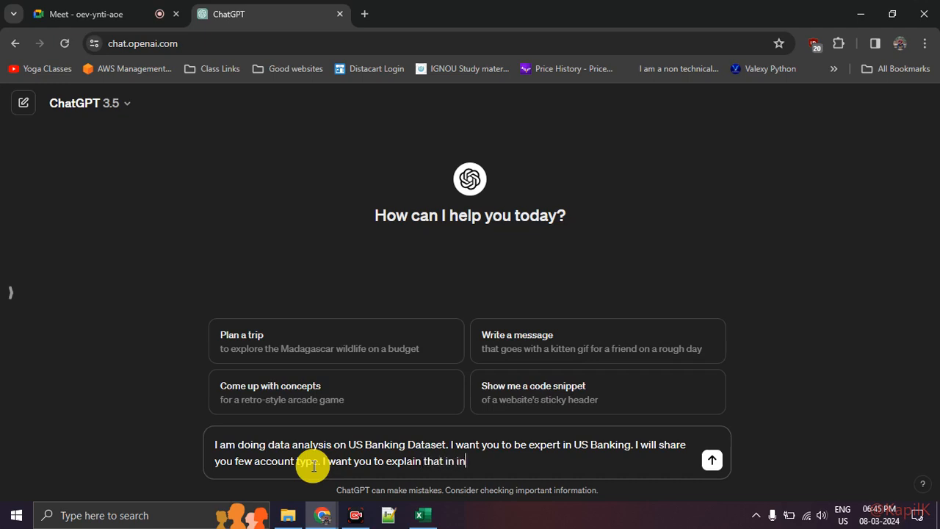
{"action": "key", "text": "BackSpace"}
{"action": "key", "text": "BackSpace"}
{"action": "key", "text": "BackSpace"}
{"action": "key", "text": "BackSpace"}
{"action": "key", "text": "BackSpace"}
{"action": "type", "text": "n banking term."}
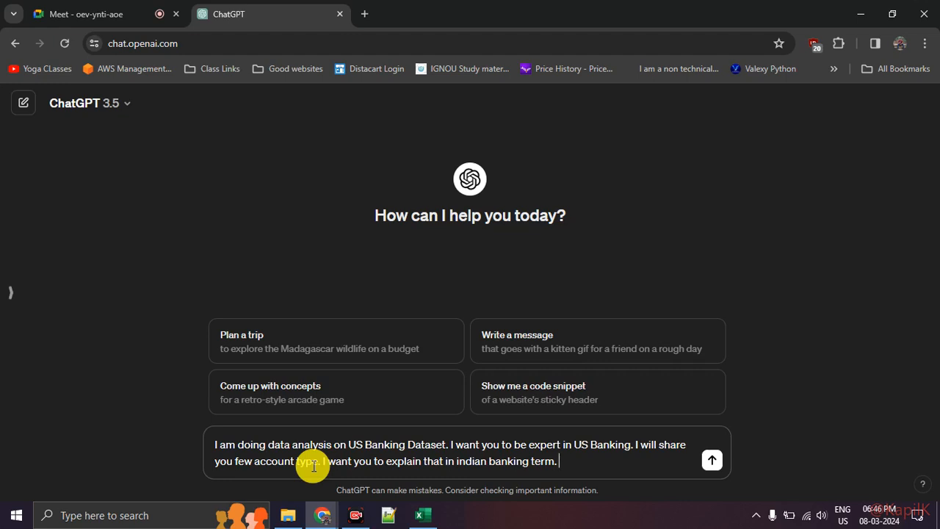
Step: Append "Input data - Account type is IRA,CD,Checking,Savings" to the message
{"action": "type", "text": "Input data - Account type is IRA,C"}
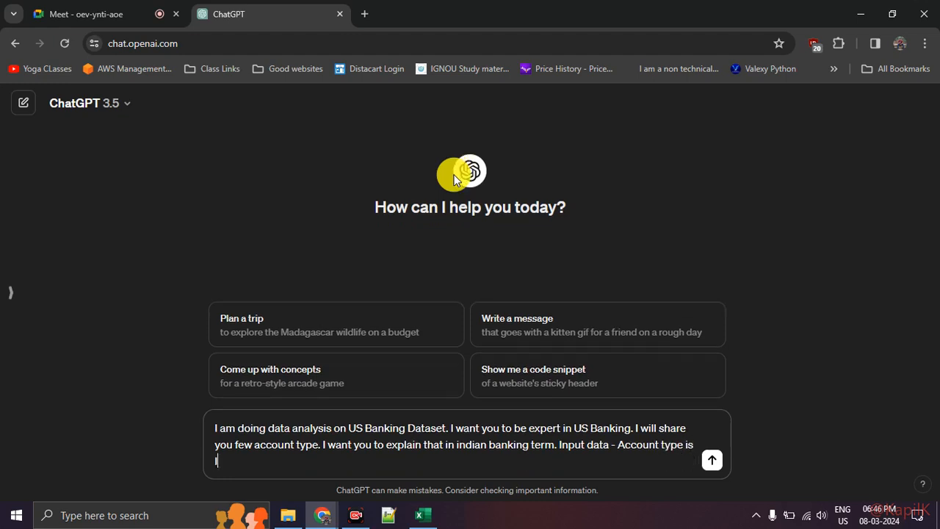
{"action": "type", "text": "D,Checking"}
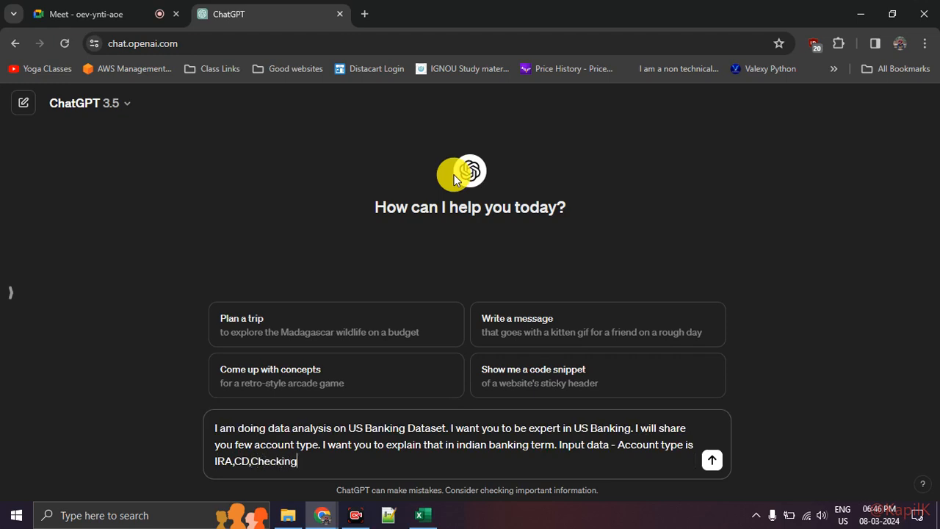
{"action": "type", "text": ",Savings"}
Step: Switch to the Excel workbook, turn on filters for the Pivot Table Dataset headers and check the distinct values listed for AcctType
{"action": "left_click", "coordinate": [422, 515]}
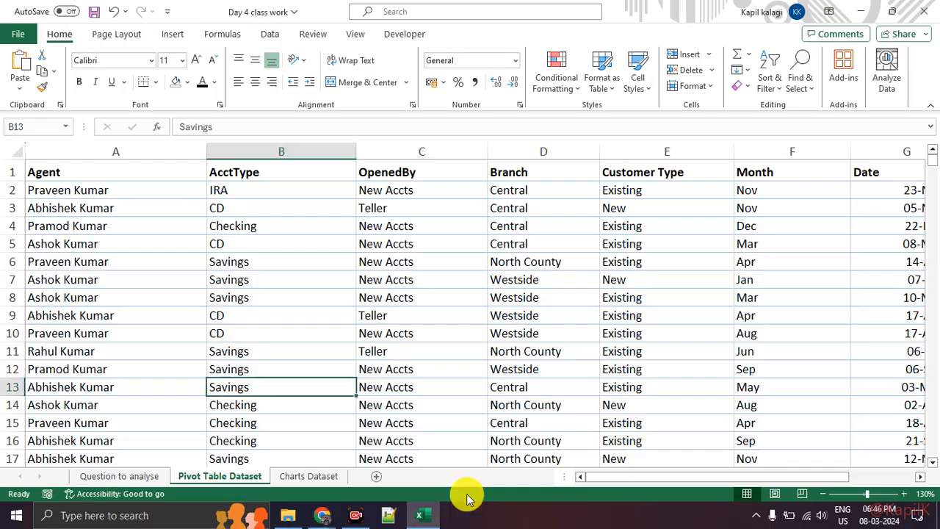
{"action": "left_click", "coordinate": [283, 175]}
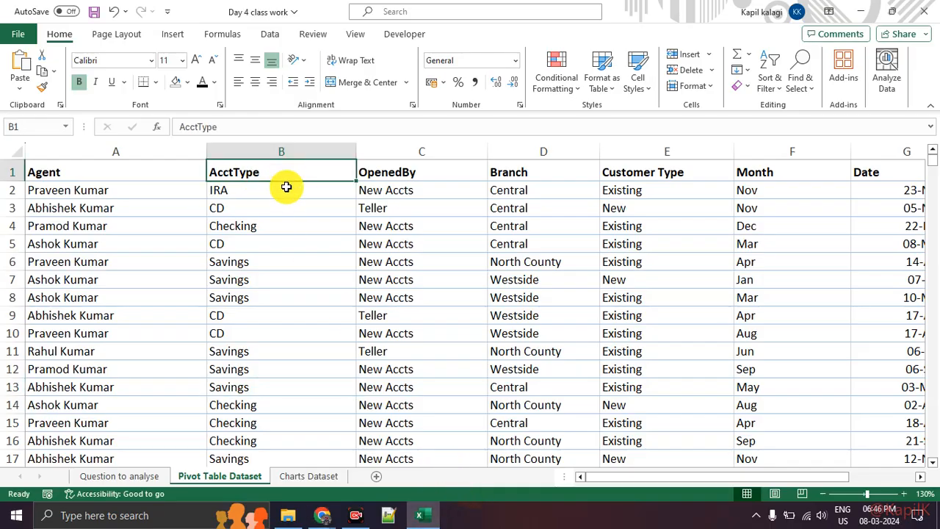
{"action": "scroll", "coordinate": [321, 298], "scroll_direction": "down", "scroll_amount": 12}
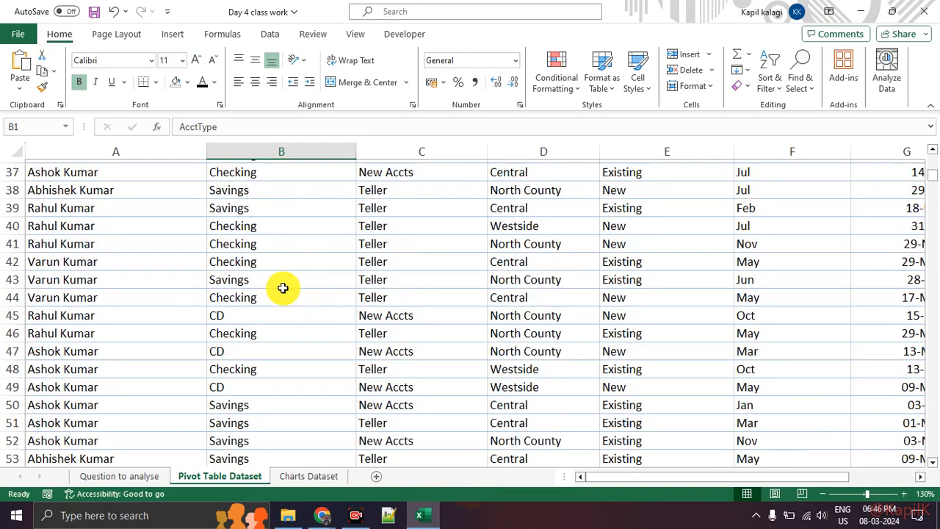
{"action": "scroll", "coordinate": [282, 288], "scroll_direction": "up", "scroll_amount": 2}
{"action": "scroll", "coordinate": [283, 288], "scroll_direction": "up", "scroll_amount": 10}
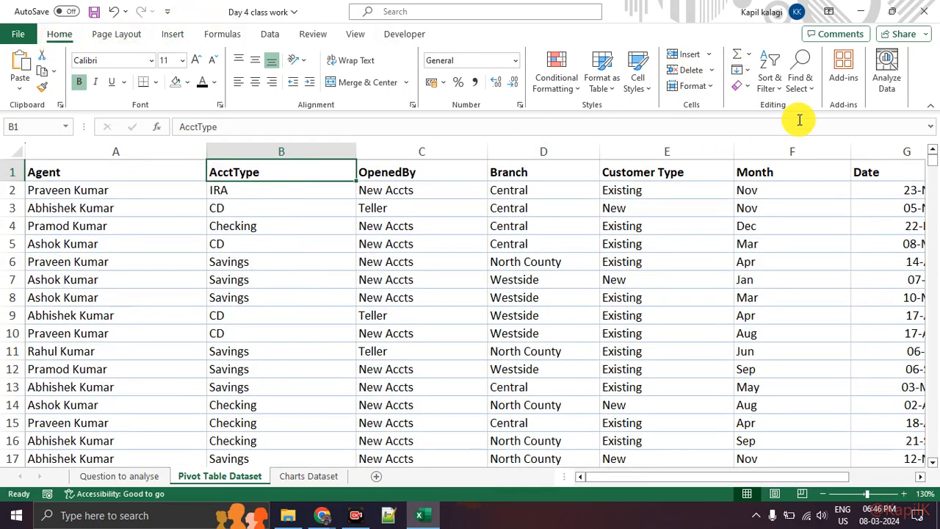
{"action": "left_click", "coordinate": [771, 72]}
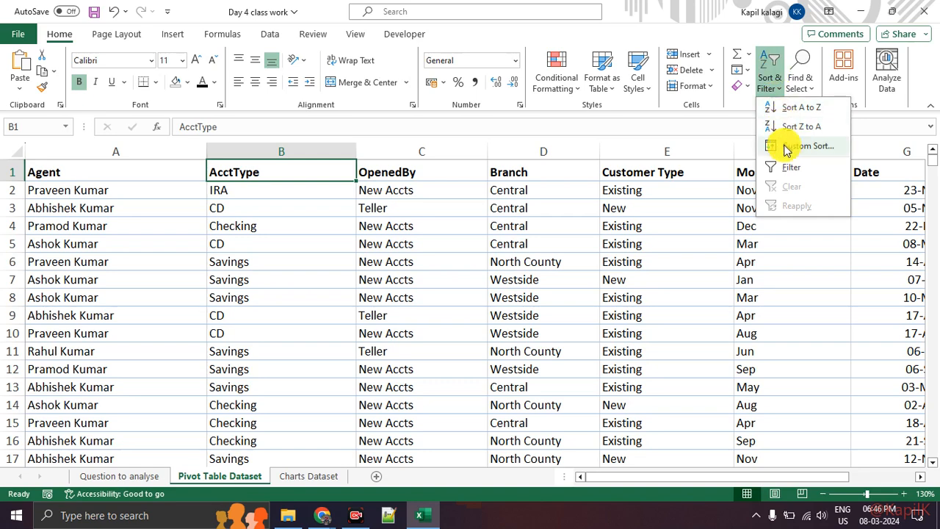
{"action": "left_click", "coordinate": [789, 169]}
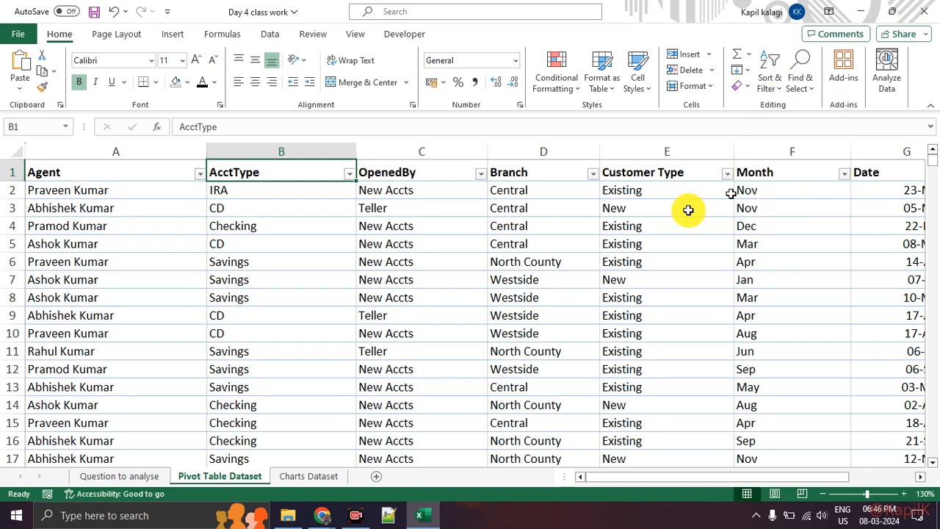
{"action": "left_click", "coordinate": [348, 179]}
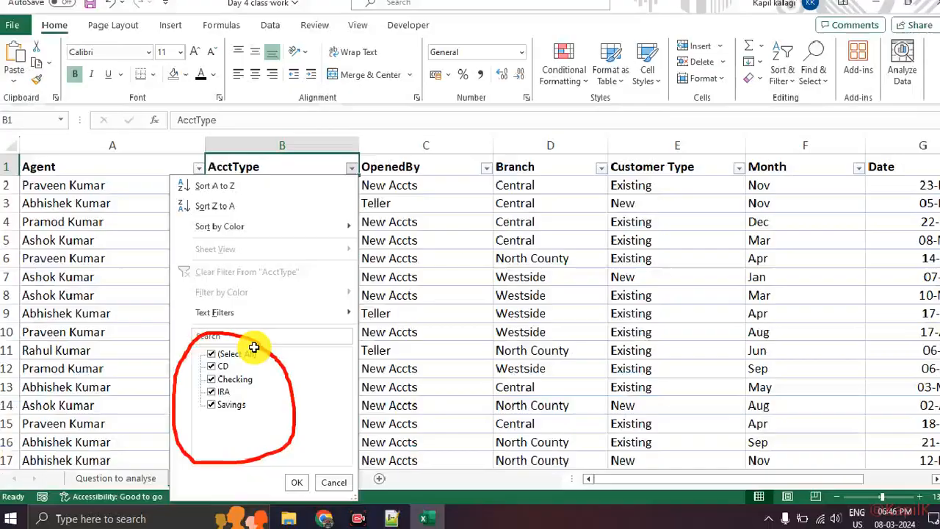
{"action": "key", "text": "Escape"}
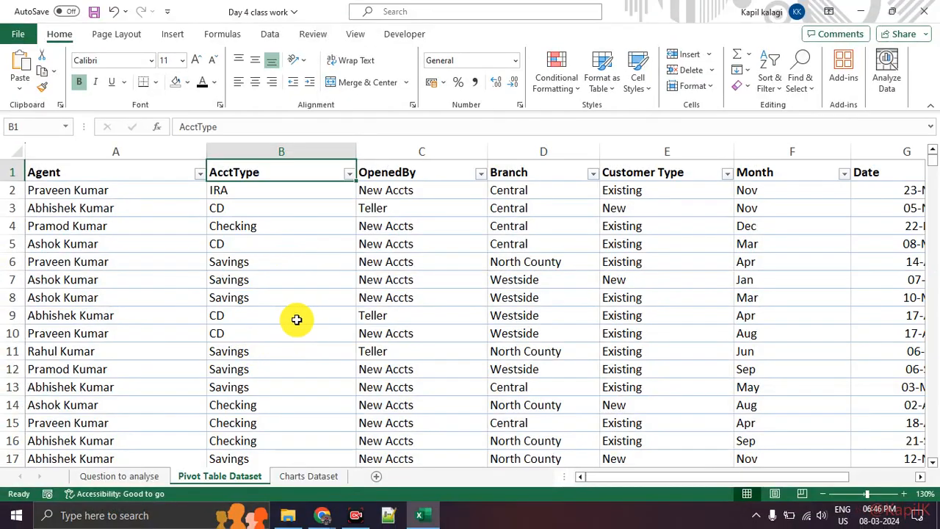
Step: Select the North County entry in row 14 of the Branch column to point out the word County
{"action": "key", "text": "alt+Tab"}
{"action": "key", "text": "alt+Tab"}
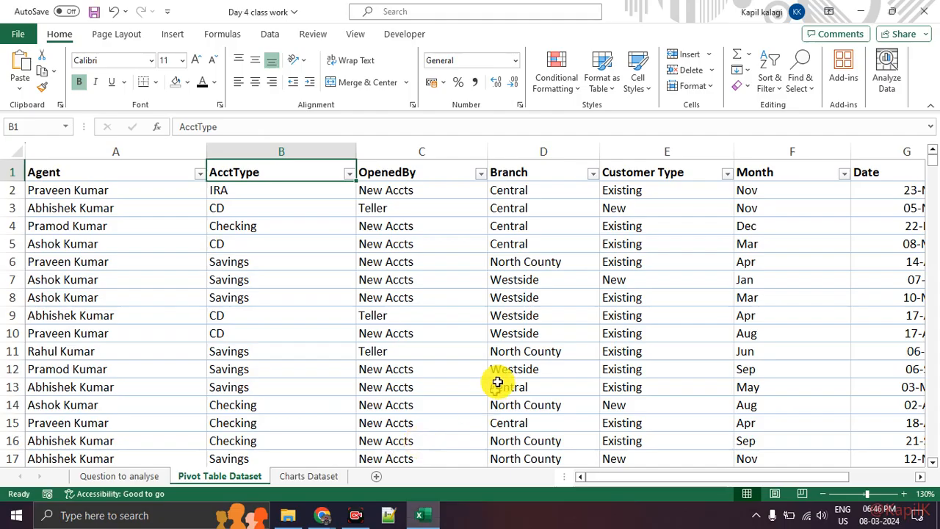
{"action": "left_click", "coordinate": [541, 404]}
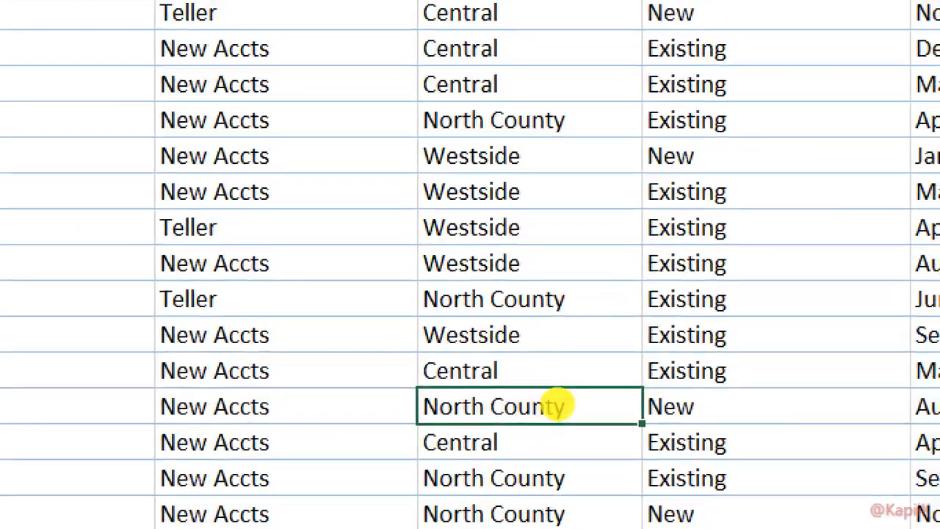
{"action": "mouse_move", "coordinate": [558, 404]}
{"action": "left_mouse_down"}
{"action": "mouse_move", "coordinate": [551, 388]}
{"action": "mouse_move", "coordinate": [514, 433]}
{"action": "mouse_move", "coordinate": [580, 383]}
{"action": "mouse_move", "coordinate": [596, 394]}
{"action": "left_mouse_up"}
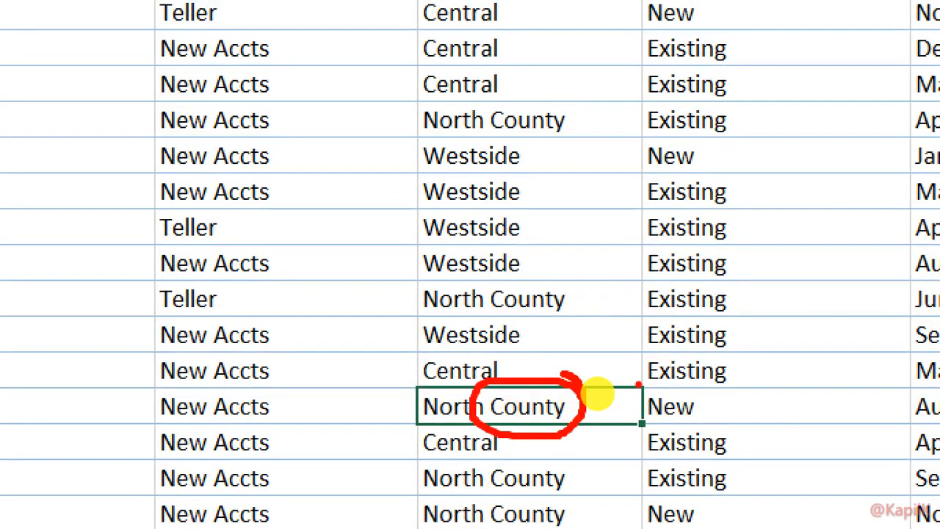
Step: Switch back to the ChatGPT message in Chrome and add a comma after Savings
{"action": "key", "text": "alt+Tab"}
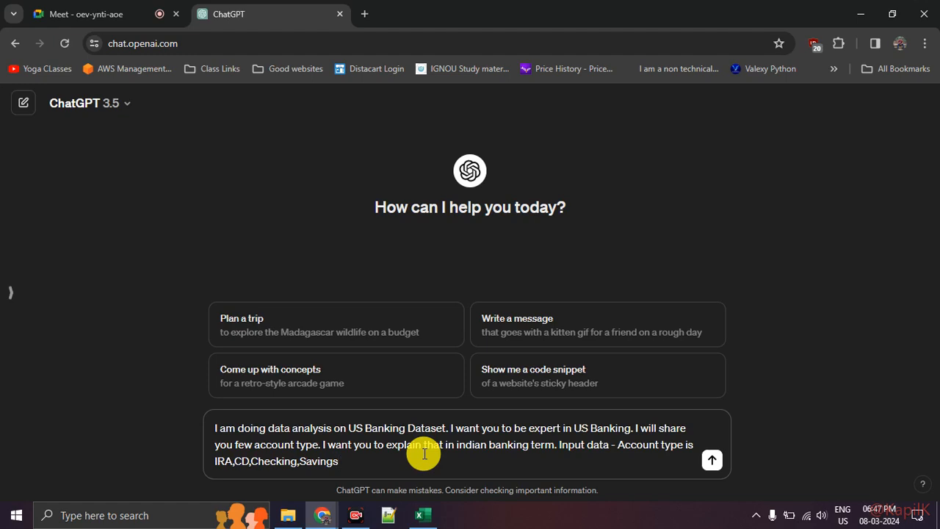
{"action": "type", "text": "County"}
{"action": "key", "text": "BackSpace"}
{"action": "key", "text": "BackSpace"}
{"action": "key", "text": "alt+Tab"}
{"action": "key", "text": "alt+Tab"}
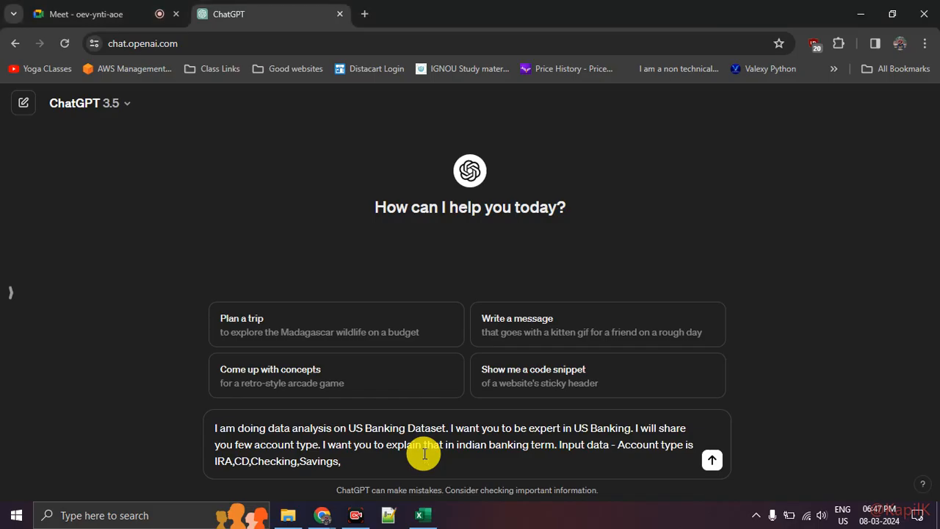
Step: Extend the end of the message with "and I want brach meanins - County"
{"action": "type", "text": "and Brach "}
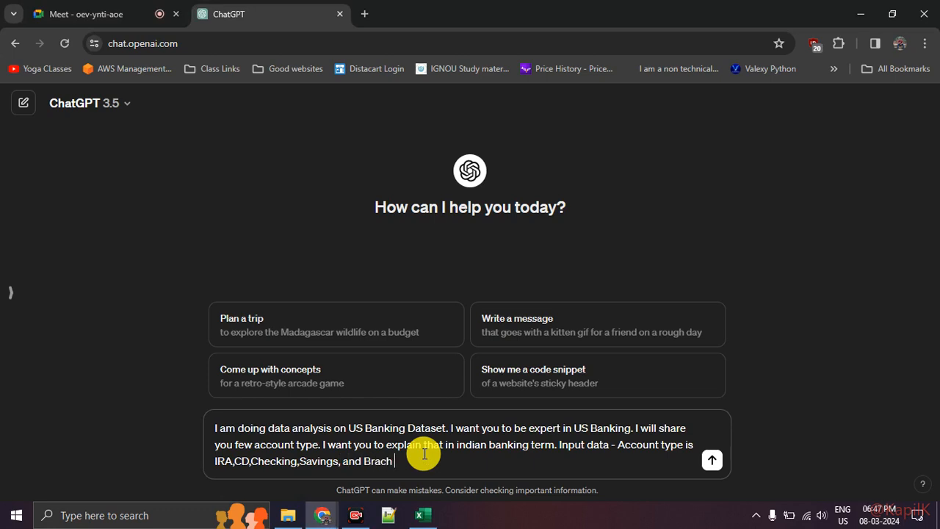
{"action": "type", "text": "is - County"}
{"action": "key", "text": "BackSpace"}
{"action": "key", "text": "BackSpace"}
{"action": "key", "text": "BackSpace"}
{"action": "key", "text": "BackSpace"}
{"action": "key", "text": "BackSpace"}
{"action": "key", "text": "BackSpace"}
{"action": "key", "text": "BackSpace"}
{"action": "key", "text": "BackSpace"}
{"action": "key", "text": "BackSpace"}
{"action": "key", "text": "BackSpace"}
{"action": "key", "text": "BackSpace"}
{"action": "key", "text": "BackSpace"}
{"action": "key", "text": "BackSpace"}
{"action": "key", "text": "BackSpace"}
{"action": "key", "text": "BackSpace"}
{"action": "type", "text": "I want brach meanins - COunty"}
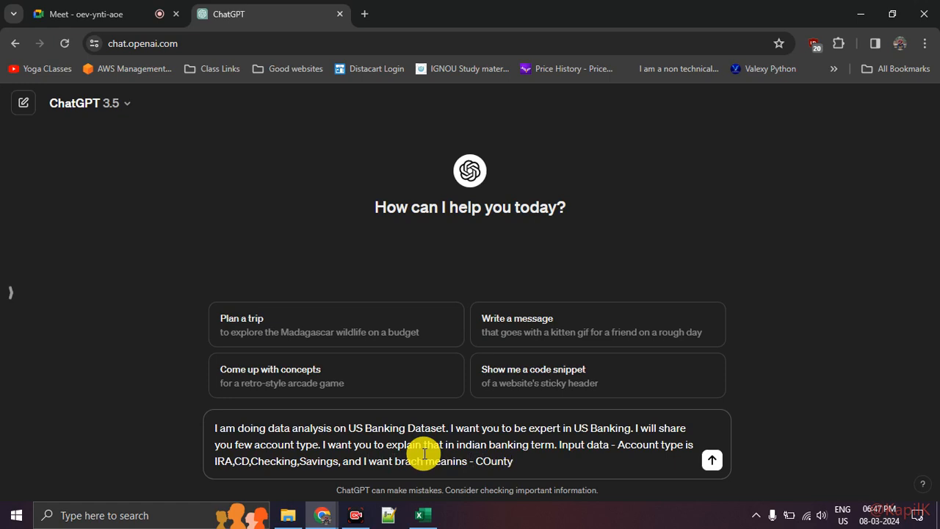
{"action": "key", "text": "BackSpace"}
{"action": "key", "text": "BackSpace"}
{"action": "type", "text": "ounty"}
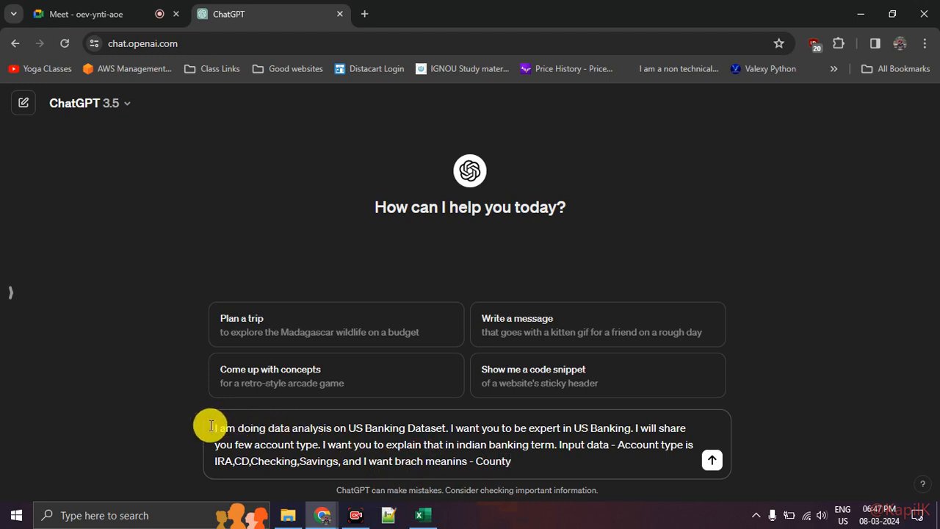
Step: Correct "brach" to "branch" in the message and send it to ChatGPT
{"action": "left_click_drag", "start_coordinate": [212, 428], "coordinate": [457, 431]}
{"action": "left_click", "coordinate": [415, 461]}
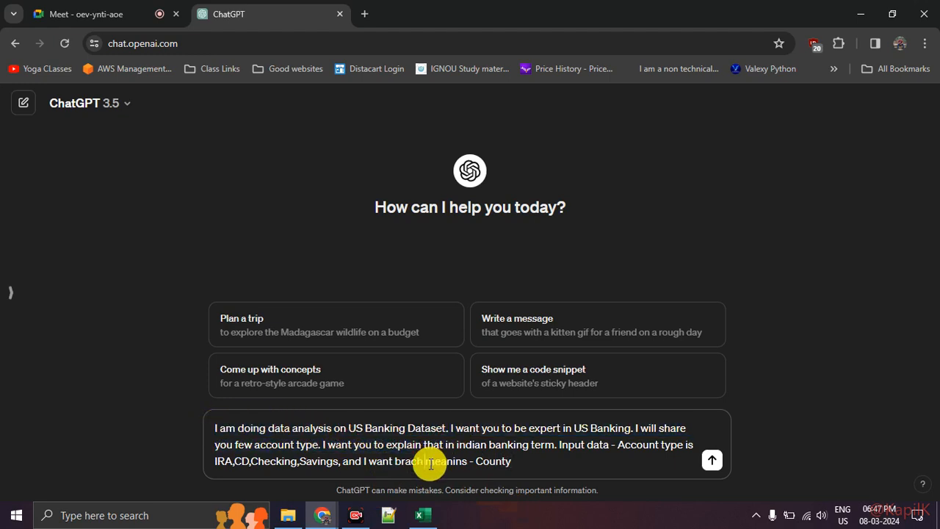
{"action": "key", "text": "BackSpace"}
{"action": "key", "text": "BackSpace"}
{"action": "type", "text": "nch"}
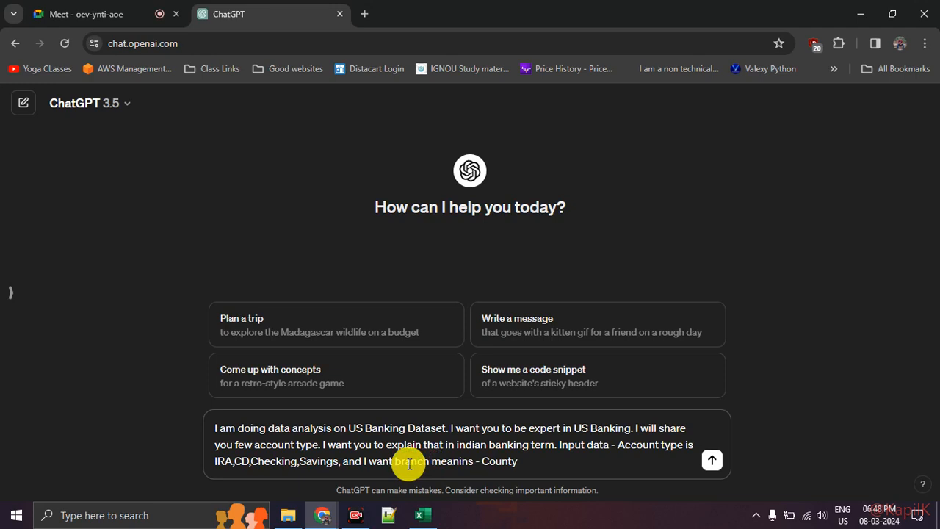
{"action": "key", "text": "Return"}
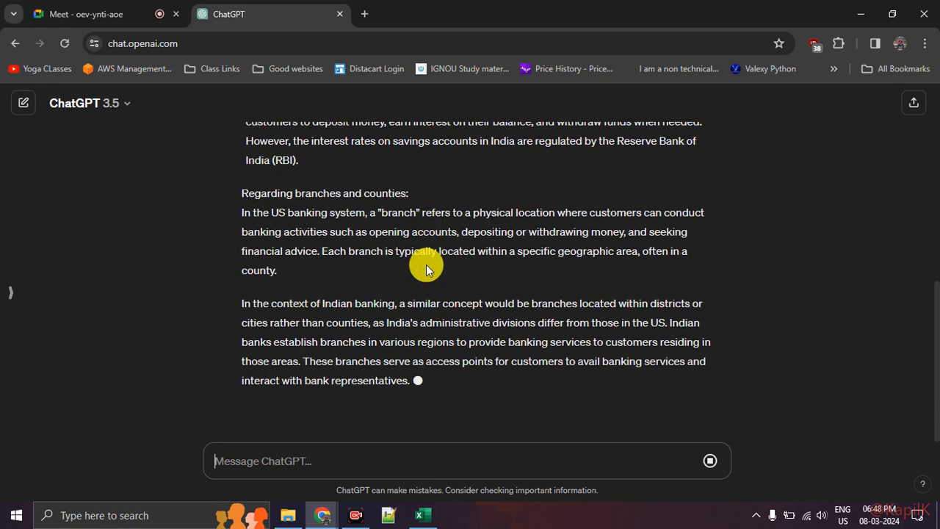
Step: Go back to the start of ChatGPT's reply and read its explanations of the IRA and CD account types in Indian banking terms
{"action": "scroll", "coordinate": [398, 242], "scroll_direction": "up", "scroll_amount": 3}
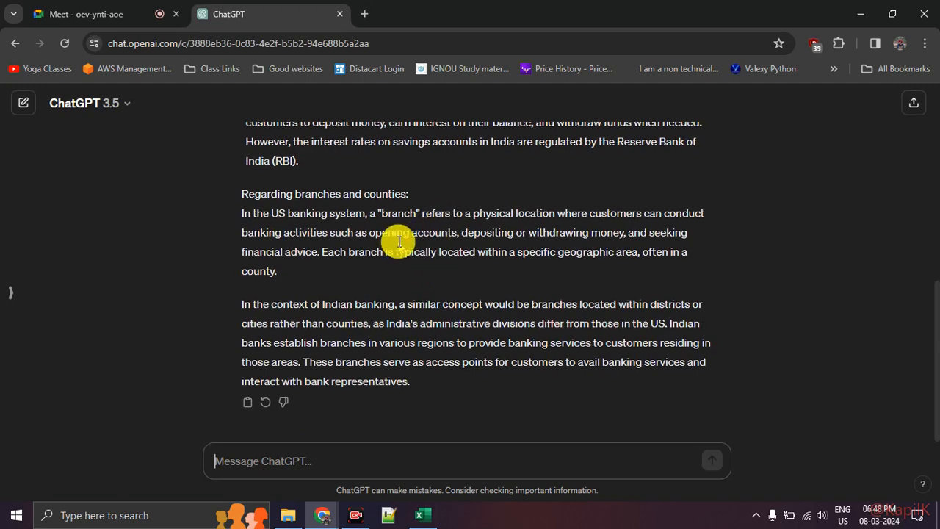
{"action": "scroll", "coordinate": [399, 242], "scroll_direction": "up", "scroll_amount": 2}
{"action": "left_click_drag", "start_coordinate": [251, 219], "coordinate": [422, 215]}
{"action": "left_click", "coordinate": [371, 270]}
{"action": "left_click_drag", "start_coordinate": [257, 235], "coordinate": [702, 237]}
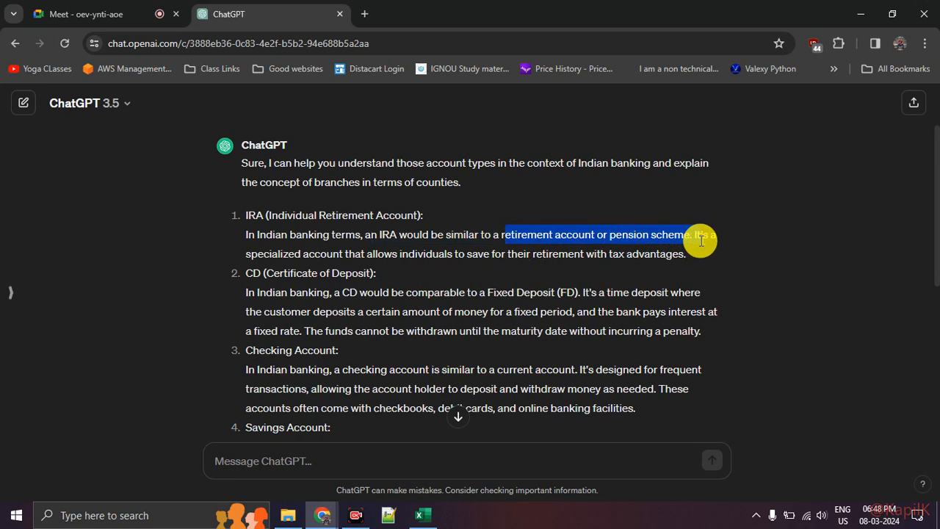
{"action": "left_click", "coordinate": [694, 253]}
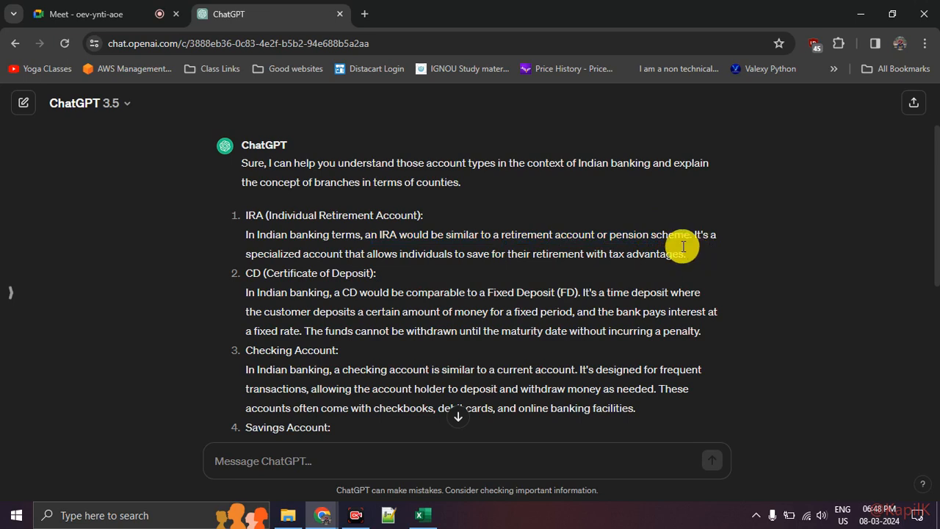
{"action": "left_click_drag", "start_coordinate": [245, 214], "coordinate": [291, 220]}
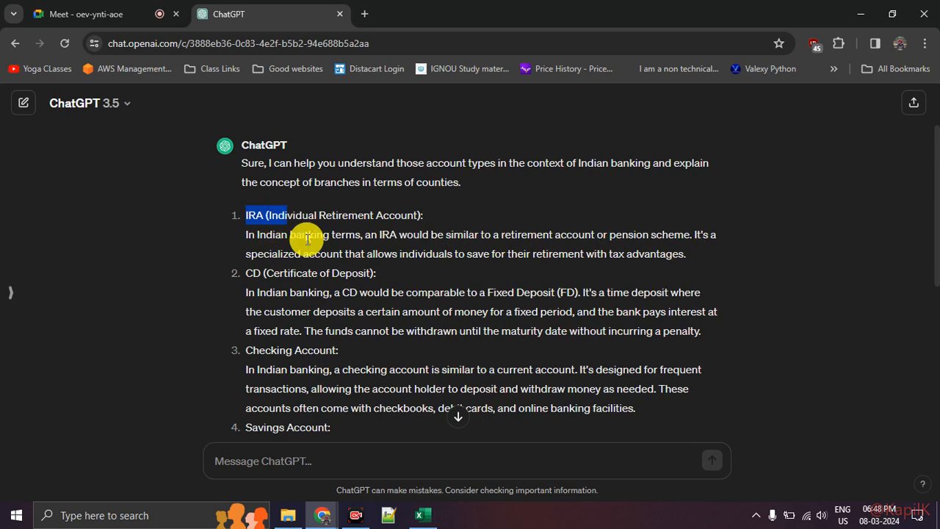
{"action": "left_click_drag", "start_coordinate": [254, 276], "coordinate": [376, 273]}
{"action": "left_click", "coordinate": [351, 328]}
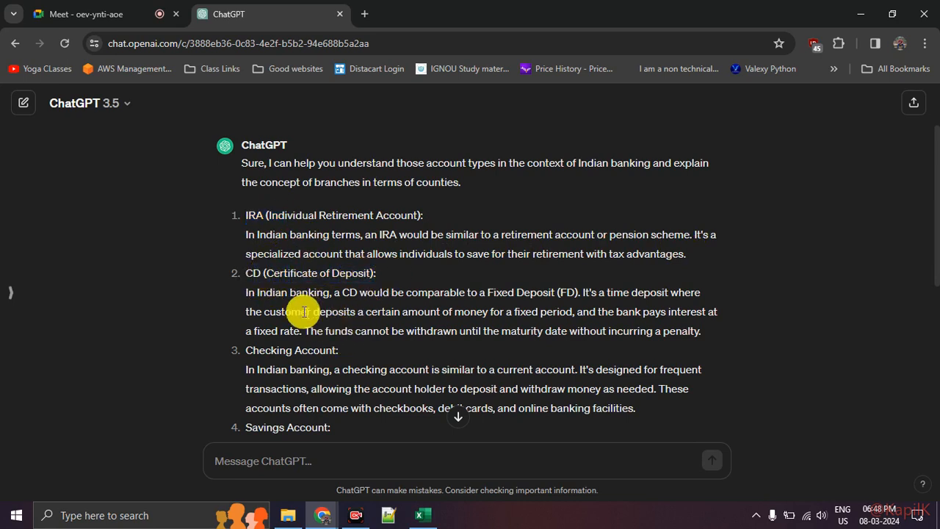
Step: Read how the CD, checking and savings account types compare with their Indian banking equivalents in the answer
{"action": "left_click_drag", "start_coordinate": [246, 292], "coordinate": [410, 294]}
{"action": "left_click", "coordinate": [450, 318]}
{"action": "left_click_drag", "start_coordinate": [468, 293], "coordinate": [576, 291]}
{"action": "left_click", "coordinate": [575, 328]}
{"action": "left_click", "coordinate": [577, 321]}
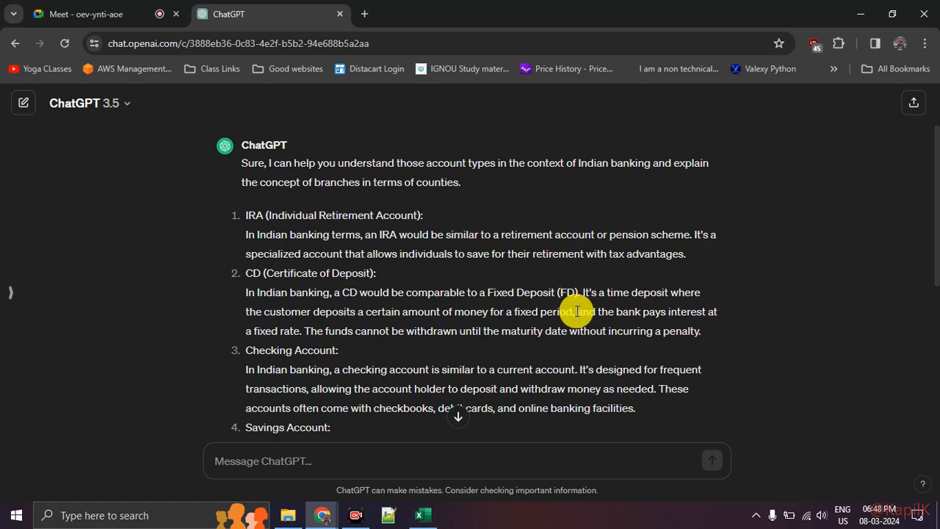
{"action": "scroll", "coordinate": [485, 316], "scroll_direction": "down", "scroll_amount": 1}
{"action": "triple_click", "coordinate": [255, 286]}
{"action": "left_click_drag", "start_coordinate": [342, 301], "coordinate": [574, 301]}
{"action": "left_click", "coordinate": [494, 333]}
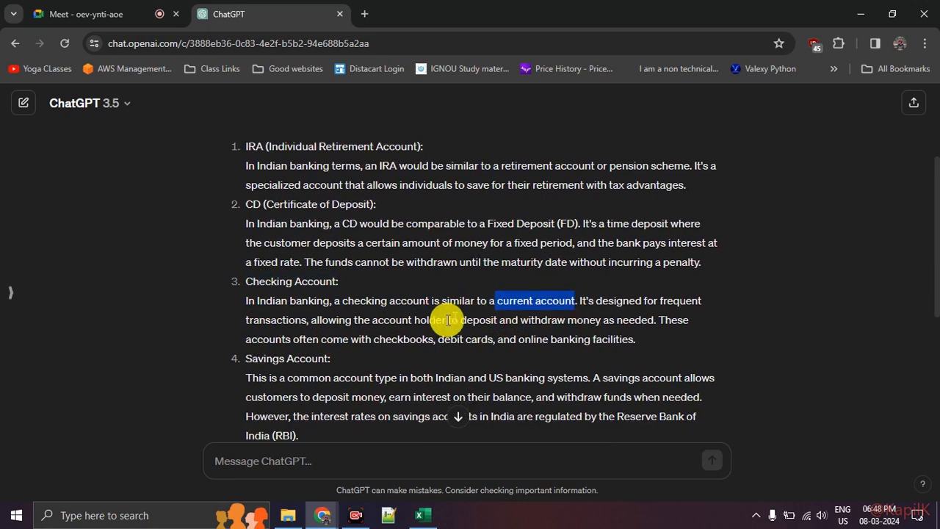
{"action": "triple_click", "coordinate": [253, 359]}
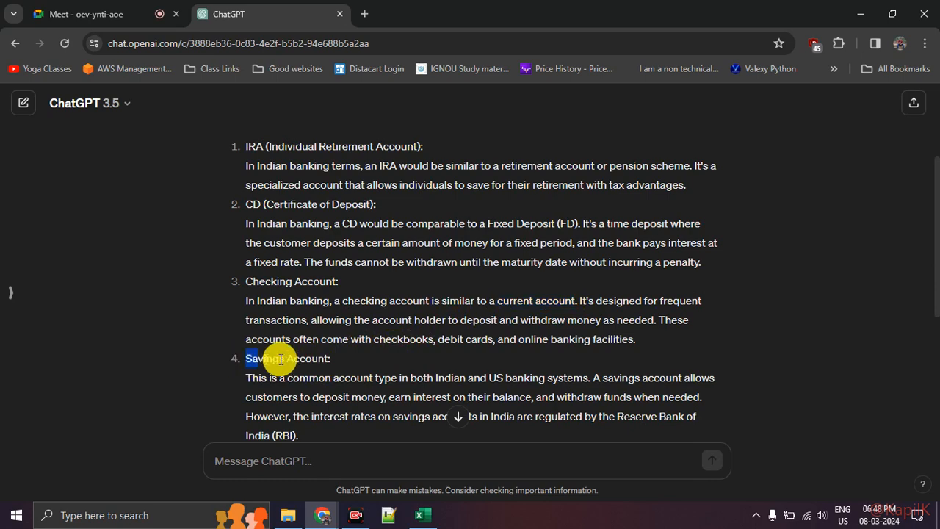
{"action": "left_click_drag", "start_coordinate": [399, 377], "coordinate": [701, 381]}
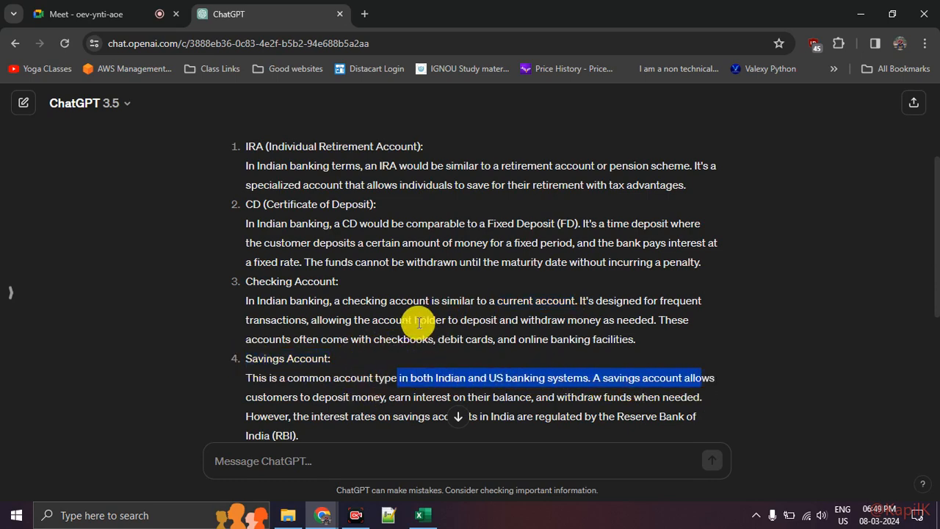
Step: Read the explanation of branches and counties in US banking and the comparable districts or cities in India
{"action": "scroll", "coordinate": [414, 331], "scroll_direction": "down", "scroll_amount": 3}
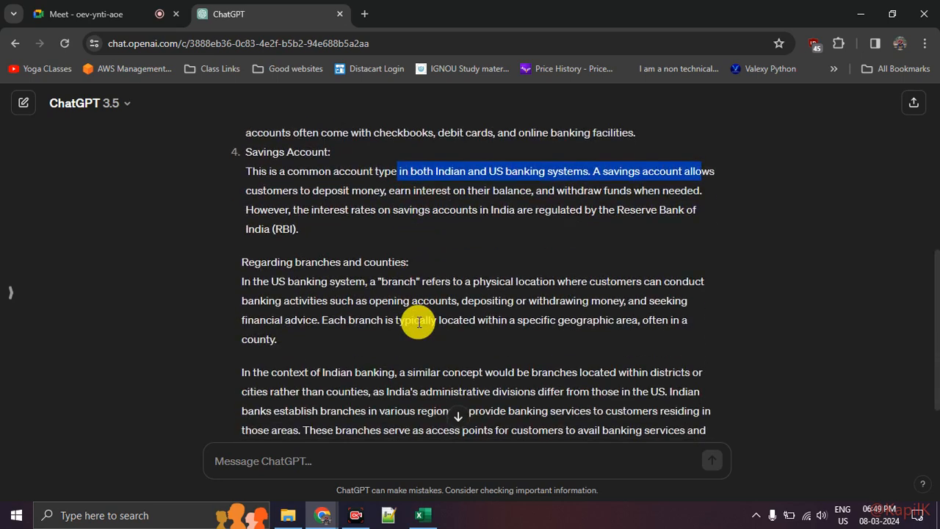
{"action": "left_click_drag", "start_coordinate": [381, 283], "coordinate": [451, 283]}
{"action": "left_click", "coordinate": [451, 326]}
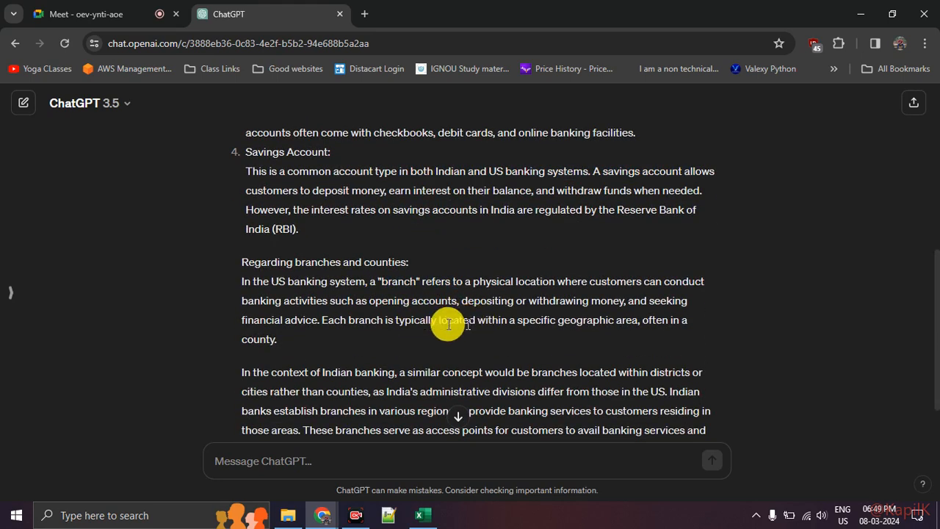
{"action": "left_click_drag", "start_coordinate": [532, 320], "coordinate": [657, 321]}
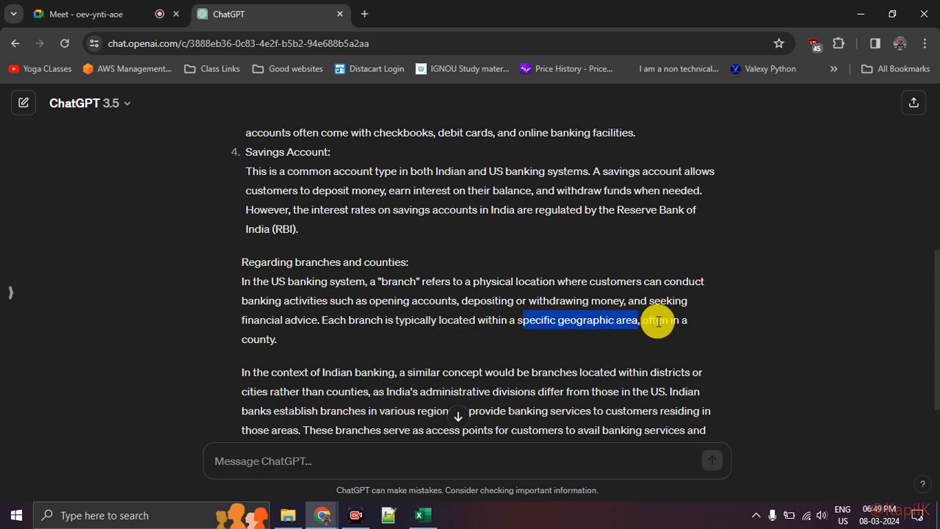
{"action": "scroll", "coordinate": [658, 321], "scroll_direction": "down", "scroll_amount": 1}
{"action": "left_click_drag", "start_coordinate": [653, 251], "coordinate": [681, 253]}
{"action": "left_click", "coordinate": [598, 285]}
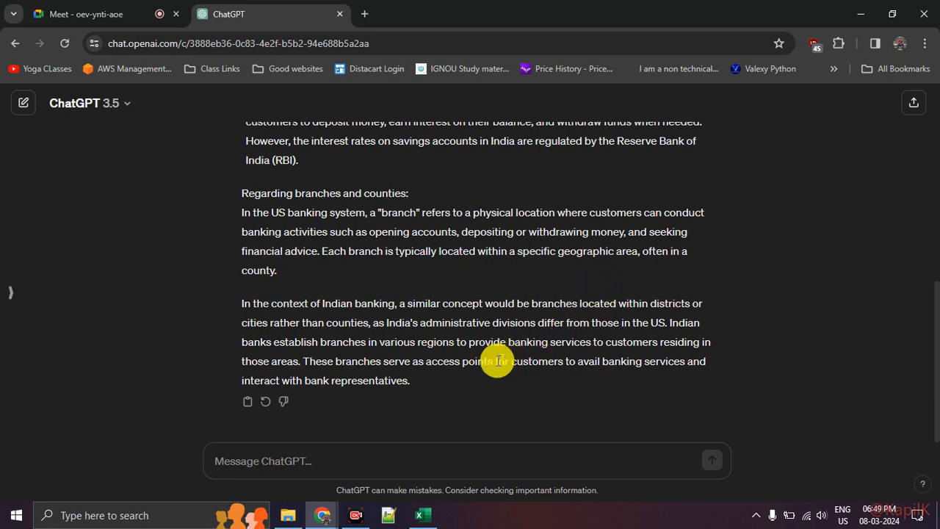
{"action": "left_click_drag", "start_coordinate": [411, 343], "coordinate": [684, 343]}
{"action": "left_click", "coordinate": [744, 318]}
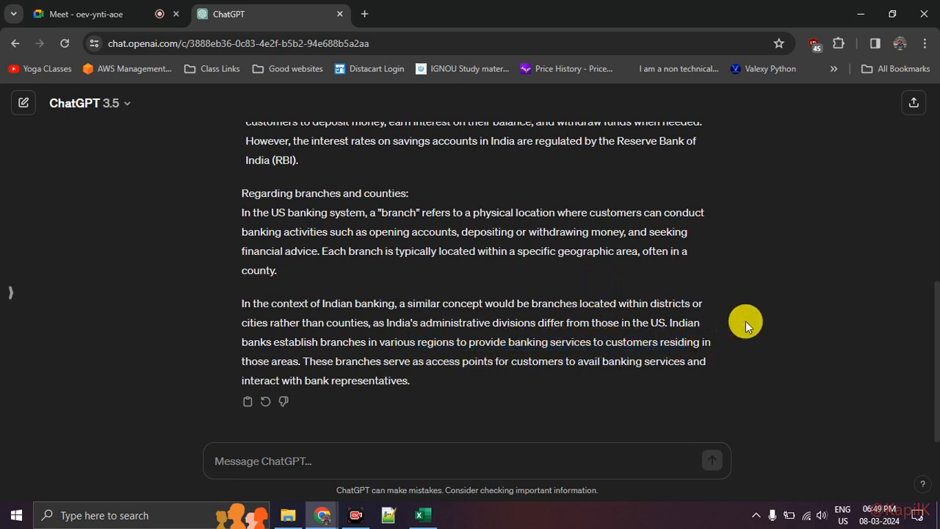
{"action": "scroll", "coordinate": [577, 317], "scroll_direction": "up", "scroll_amount": 5}
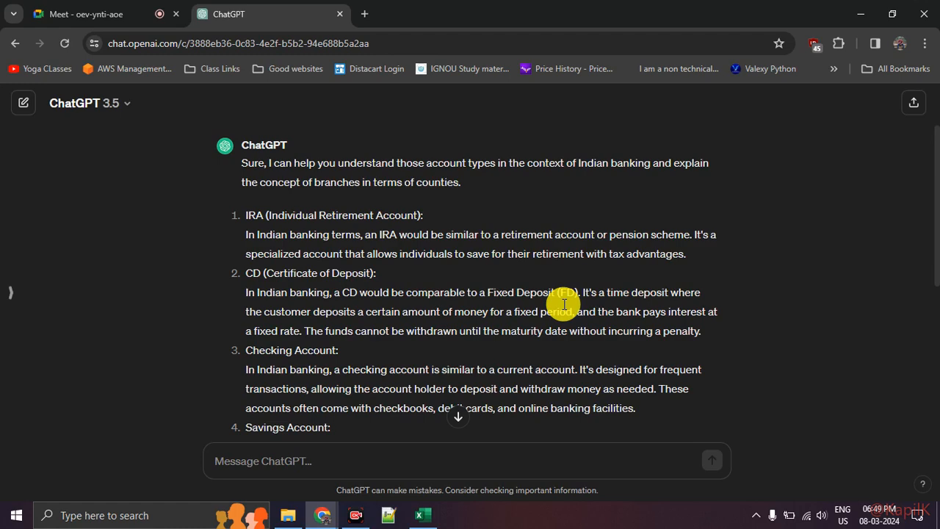
Step: Send the follow-up message "I want you to explain in marathi" in the chat
{"action": "scroll", "coordinate": [558, 312], "scroll_direction": "down", "scroll_amount": 5}
{"action": "left_click", "coordinate": [470, 463]}
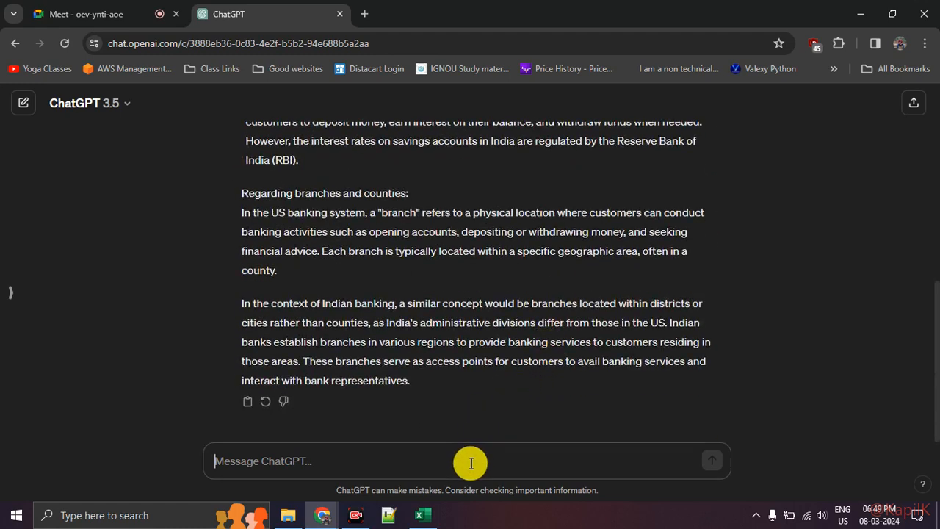
{"action": "type", "text": "I"}
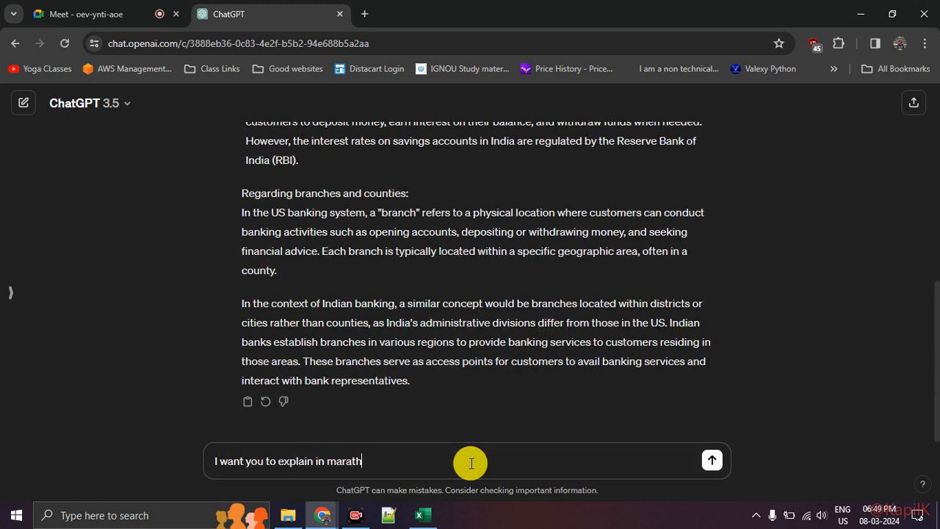
{"action": "type", "text": "want you to explain in marathi"}
{"action": "key", "text": "Return"}
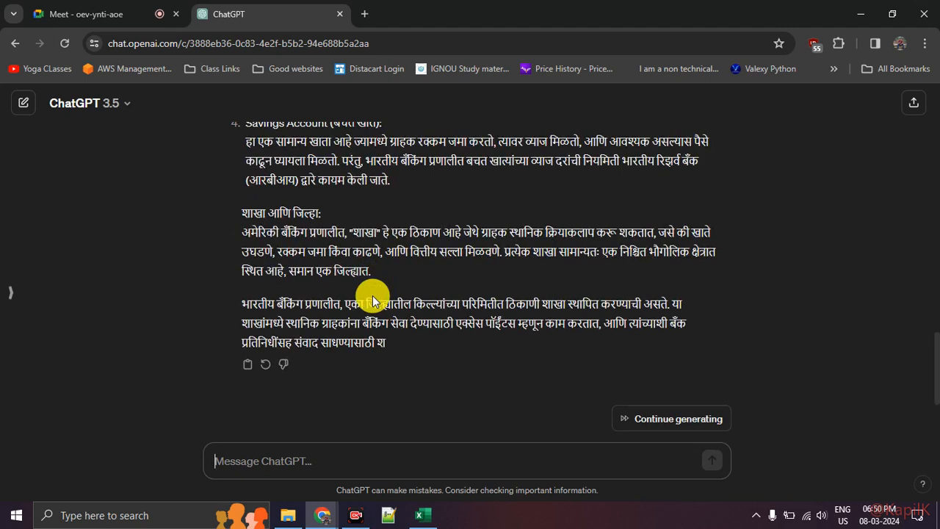
Step: Look back through the Marathi explanation and the earlier English answer on account types
{"action": "scroll", "coordinate": [372, 295], "scroll_direction": "up", "scroll_amount": 5}
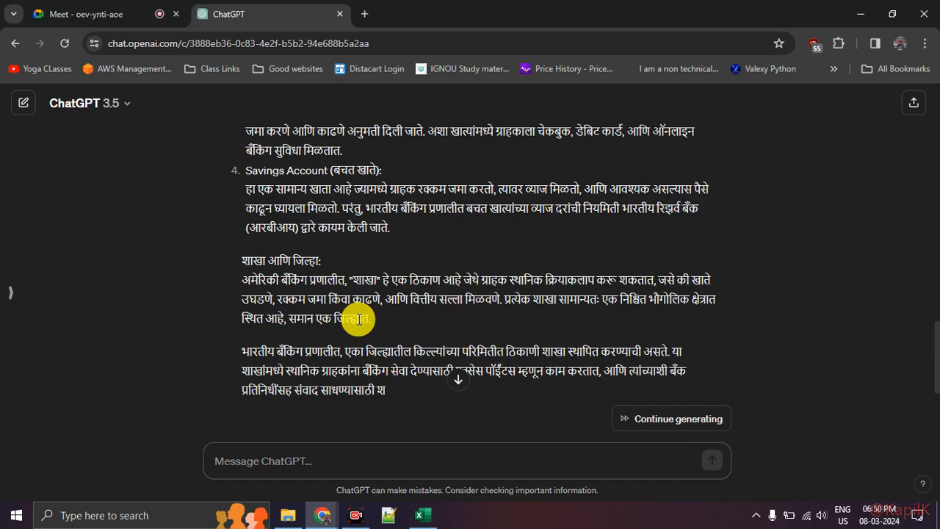
{"action": "scroll", "coordinate": [364, 316], "scroll_direction": "up", "scroll_amount": 10}
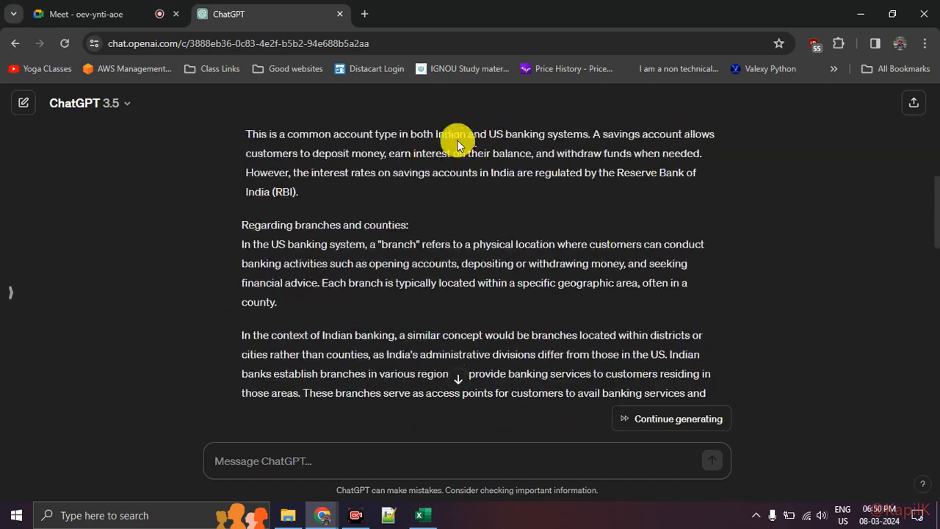
{"action": "scroll", "coordinate": [383, 296], "scroll_direction": "up", "scroll_amount": 4}
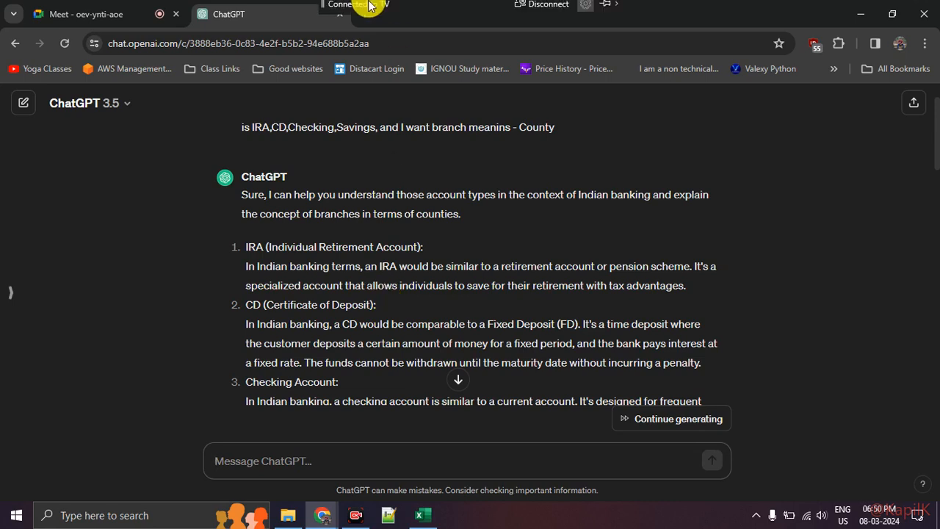
Step: Switch to the Excel workbook and examine the AcctType and Branch values in the pivot table dataset
{"action": "left_click", "coordinate": [415, 515]}
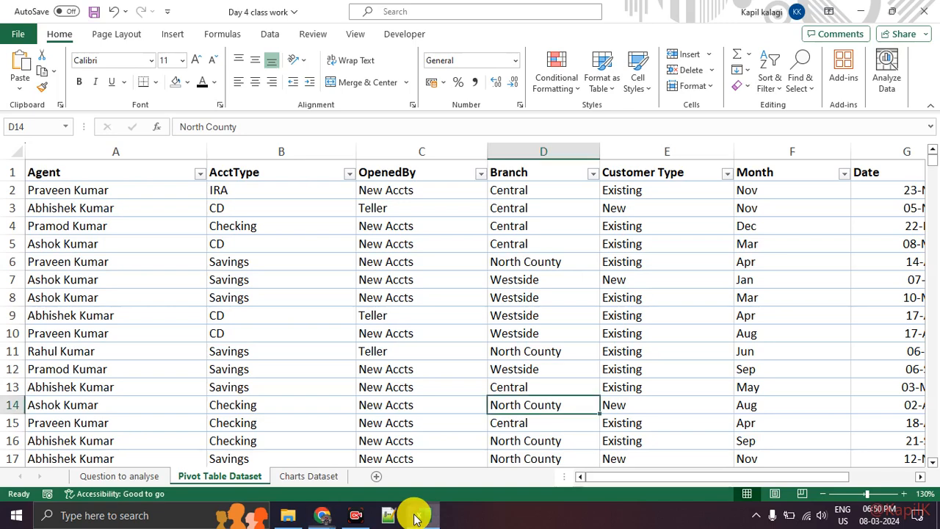
{"action": "left_click", "coordinate": [256, 208]}
{"action": "key", "text": "shift+Down"}
{"action": "key", "text": "shift+Down"}
{"action": "key", "text": "shift+Down"}
{"action": "key", "text": "shift+Down"}
{"action": "key", "text": "shift+Down"}
{"action": "left_click_drag", "start_coordinate": [344, 220], "coordinate": [344, 297]}
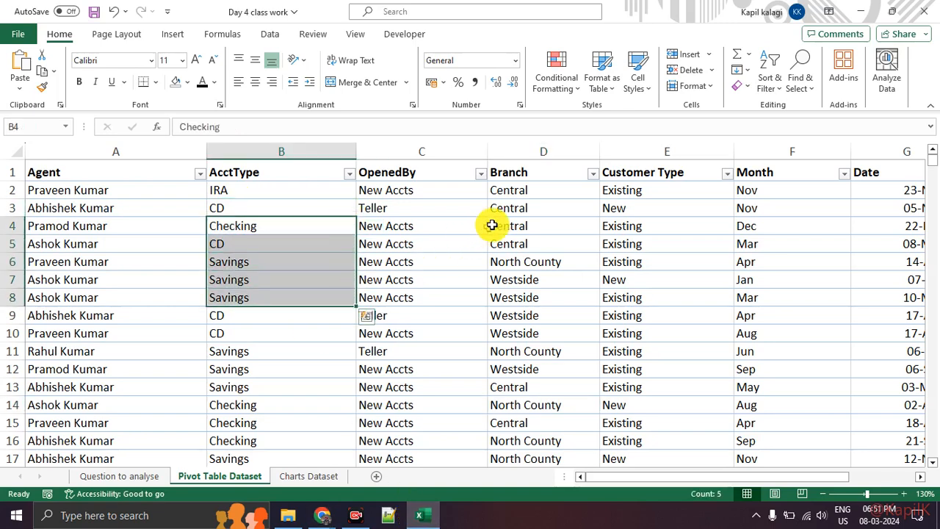
{"action": "left_click_drag", "start_coordinate": [490, 220], "coordinate": [558, 297]}
{"action": "left_click_drag", "start_coordinate": [640, 478], "coordinate": [214, 239]}
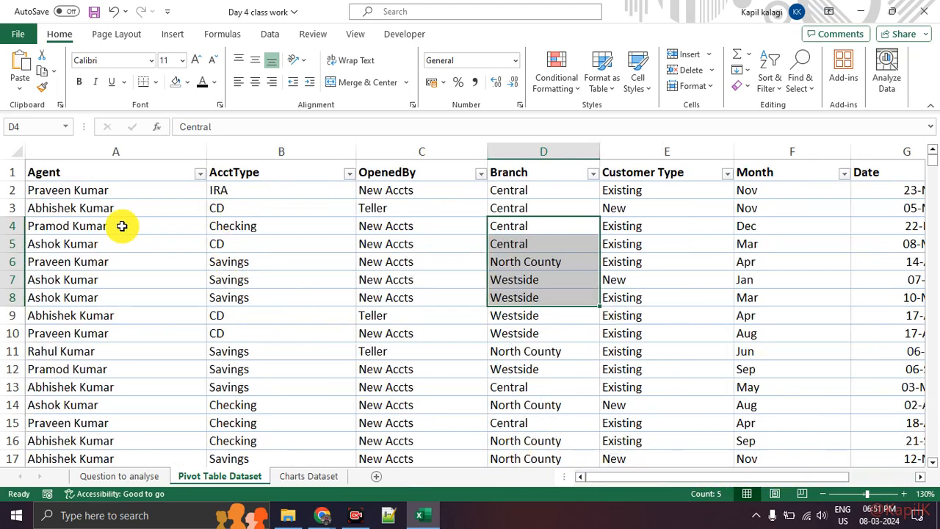
Step: Examine the entries in the Agent column alongside their account types in the first rows of the dataset
{"action": "left_click", "coordinate": [124, 195]}
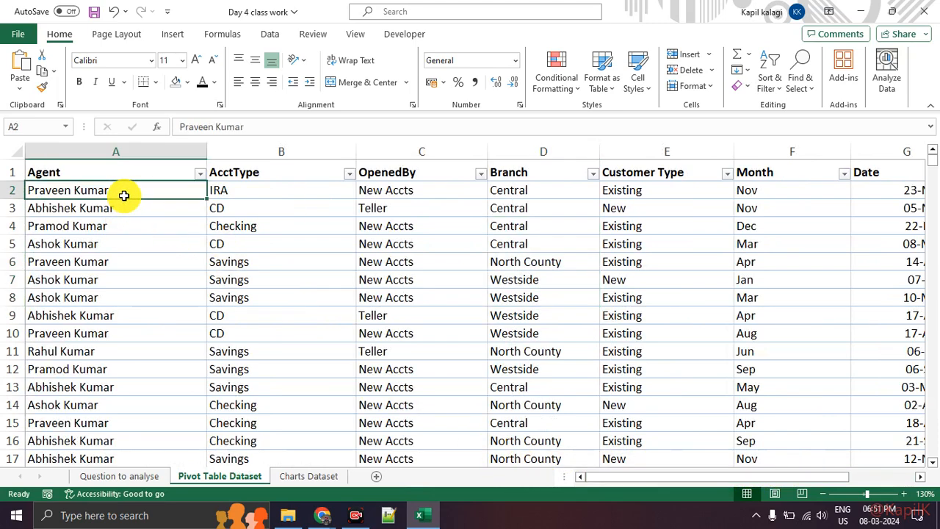
{"action": "left_click", "coordinate": [136, 246]}
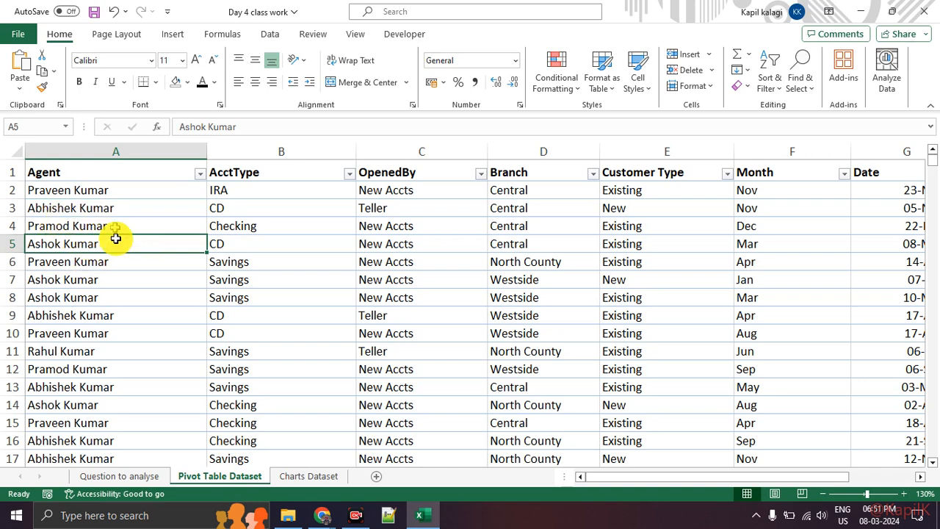
{"action": "left_click", "coordinate": [107, 194]}
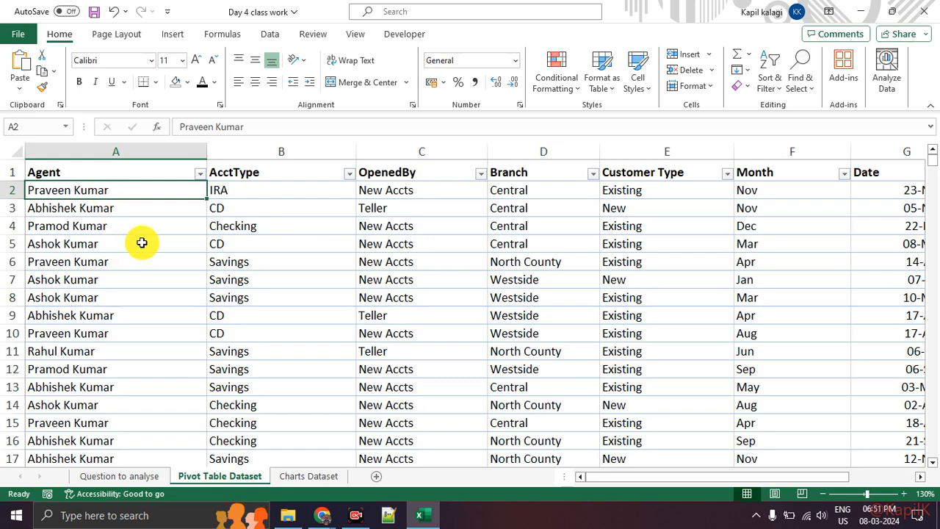
{"action": "left_click", "coordinate": [117, 224]}
{"action": "left_click", "coordinate": [118, 208]}
{"action": "left_click", "coordinate": [119, 191]}
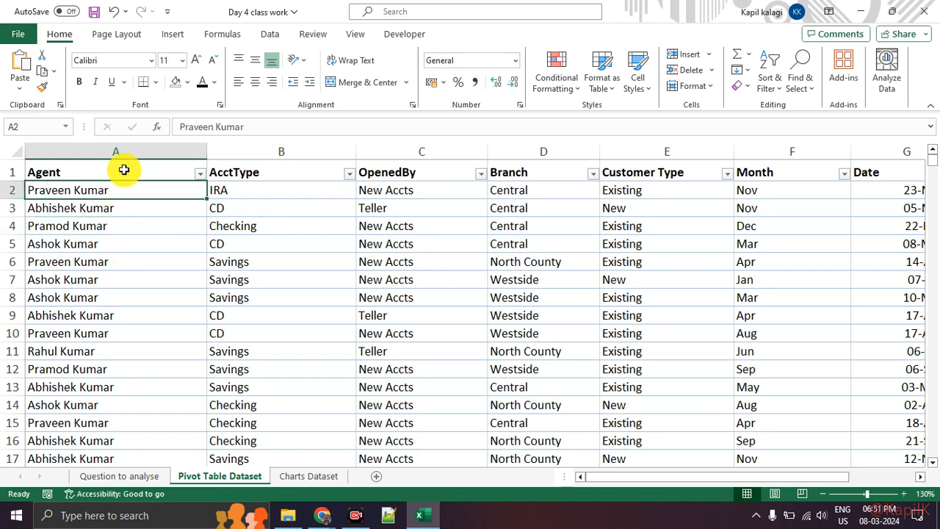
{"action": "left_click", "coordinate": [124, 169]}
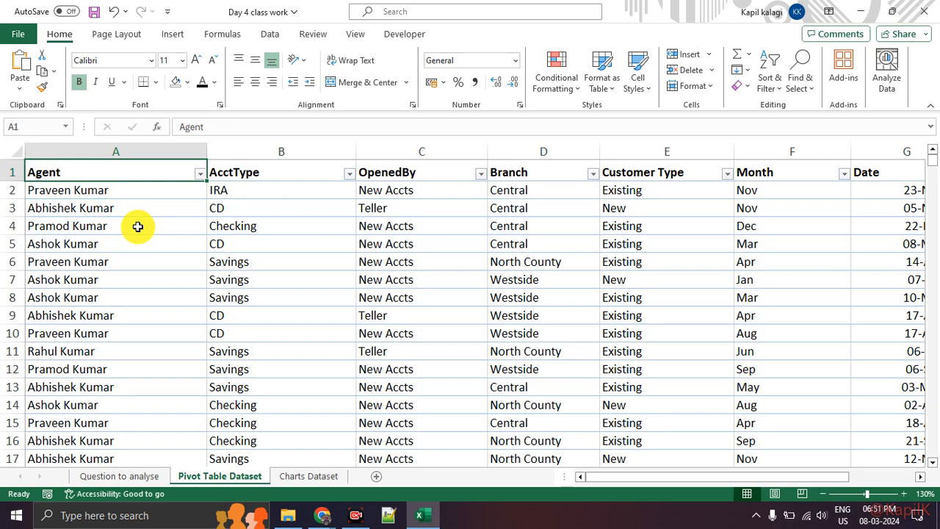
{"action": "left_click", "coordinate": [137, 226]}
{"action": "left_click", "coordinate": [160, 262]}
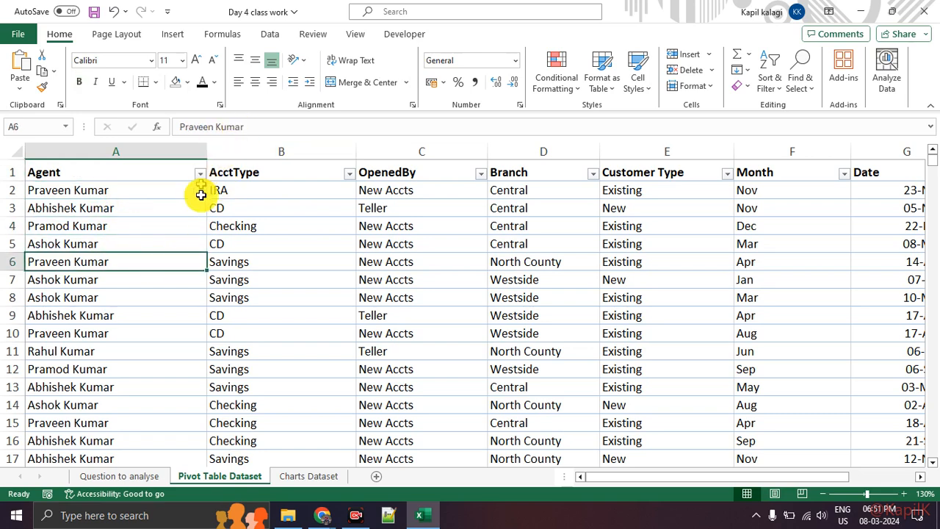
{"action": "left_click", "coordinate": [166, 226]}
{"action": "left_click", "coordinate": [147, 297]}
{"action": "left_click", "coordinate": [234, 282]}
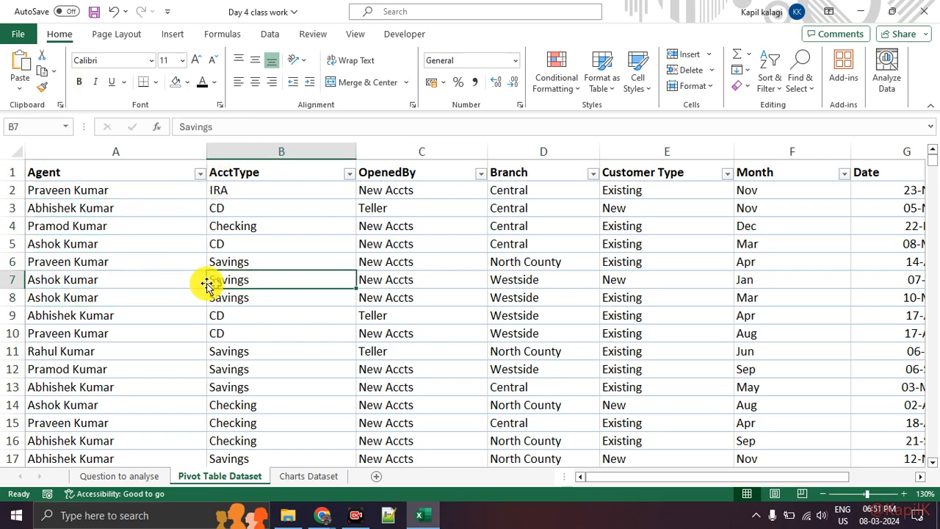
Step: Convert the dataset range A1:H723 into an Excel table with headers
{"action": "left_click", "coordinate": [99, 174]}
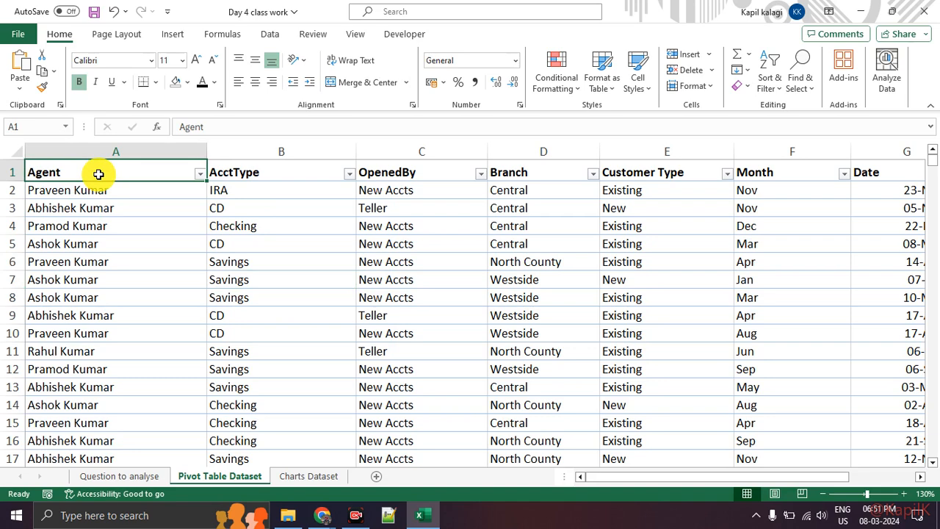
{"action": "left_click", "coordinate": [98, 202]}
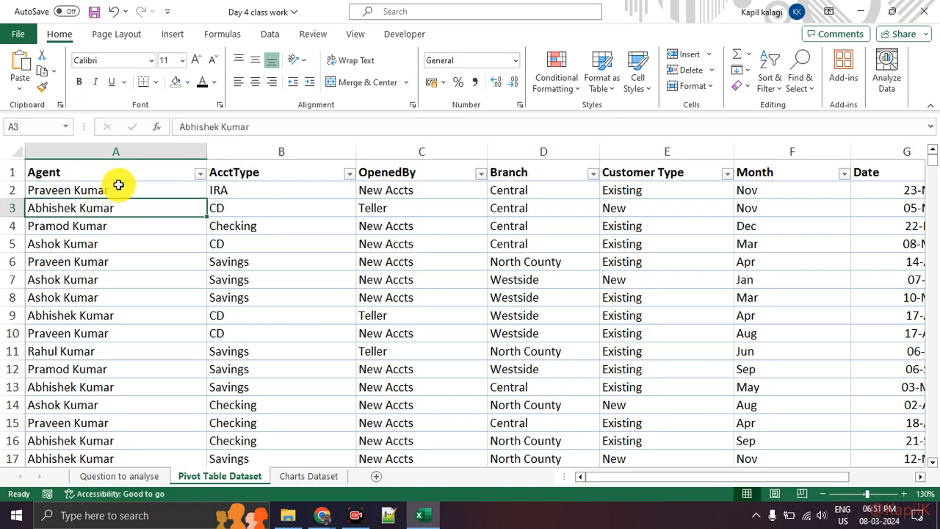
{"action": "left_click", "coordinate": [173, 35]}
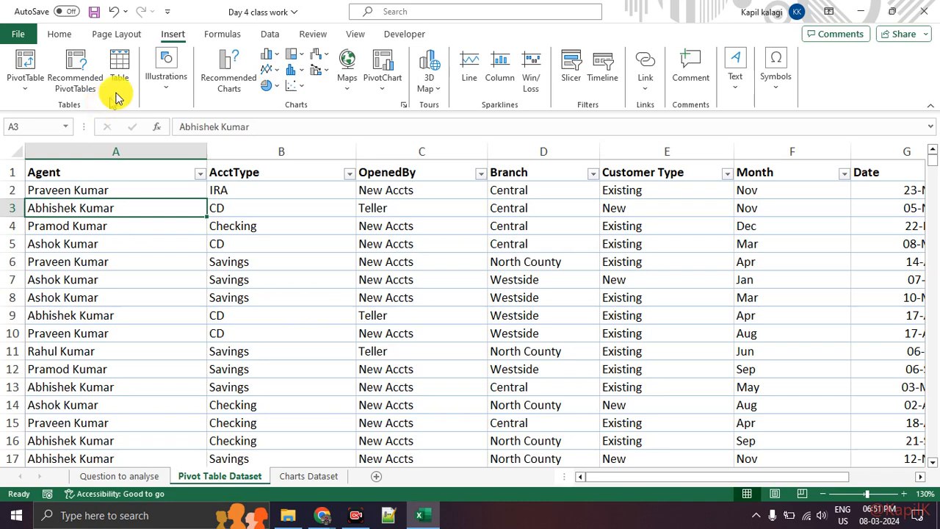
{"action": "left_click", "coordinate": [117, 77]}
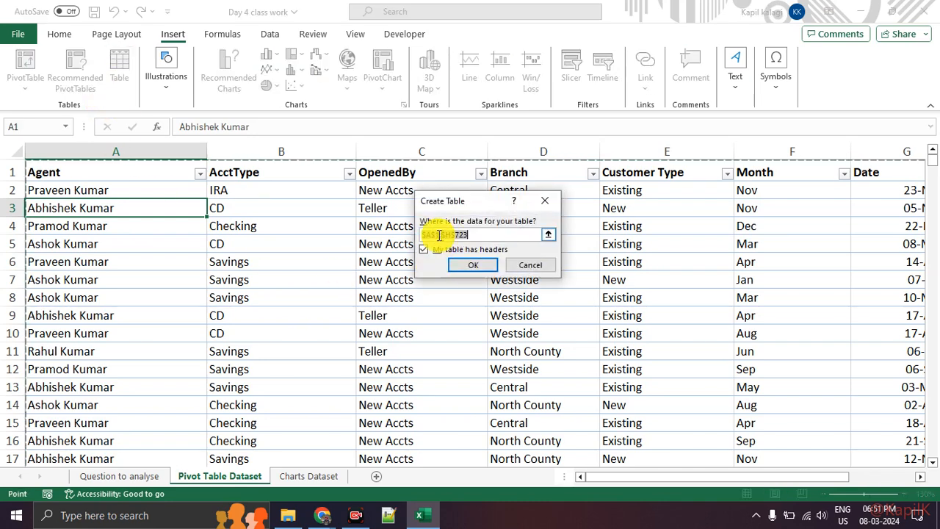
{"action": "left_click", "coordinate": [465, 268]}
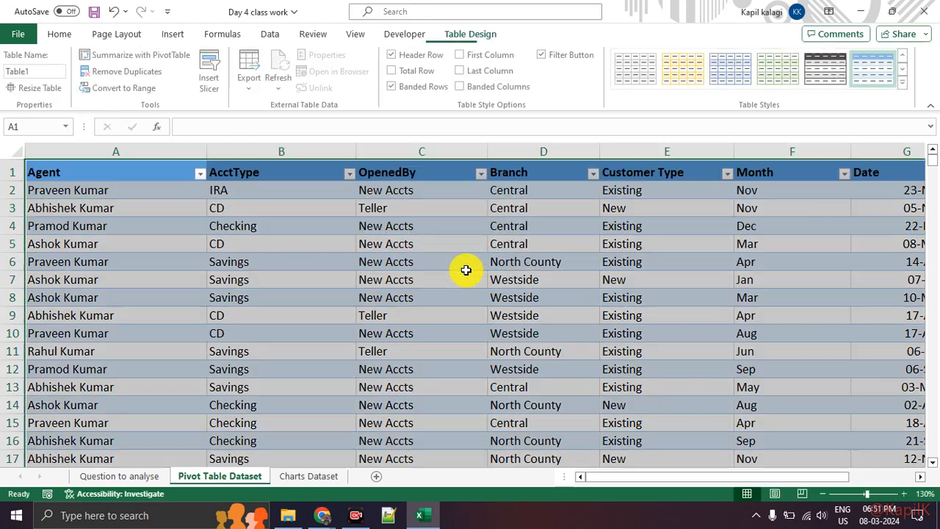
{"action": "left_click", "coordinate": [465, 269]}
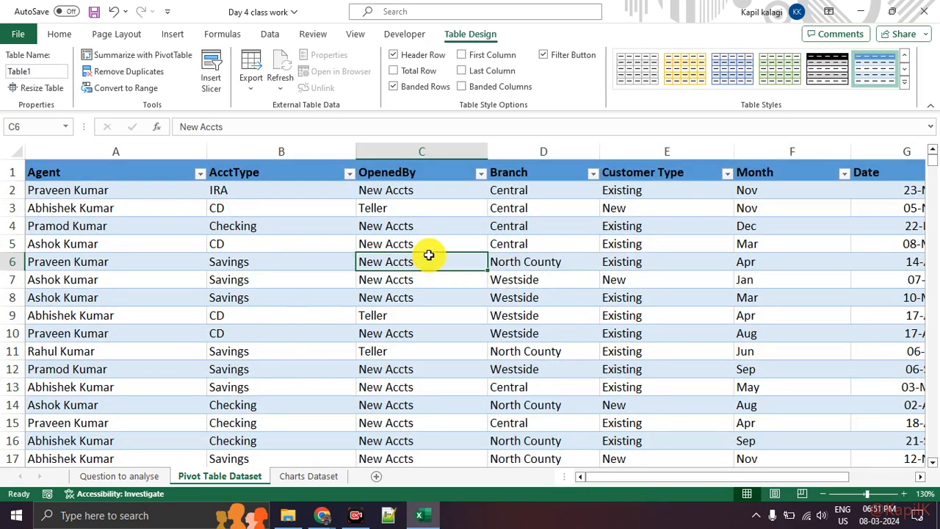
Step: Apply the light table style with the solid orange header row to the dataset table
{"action": "left_click", "coordinate": [903, 83]}
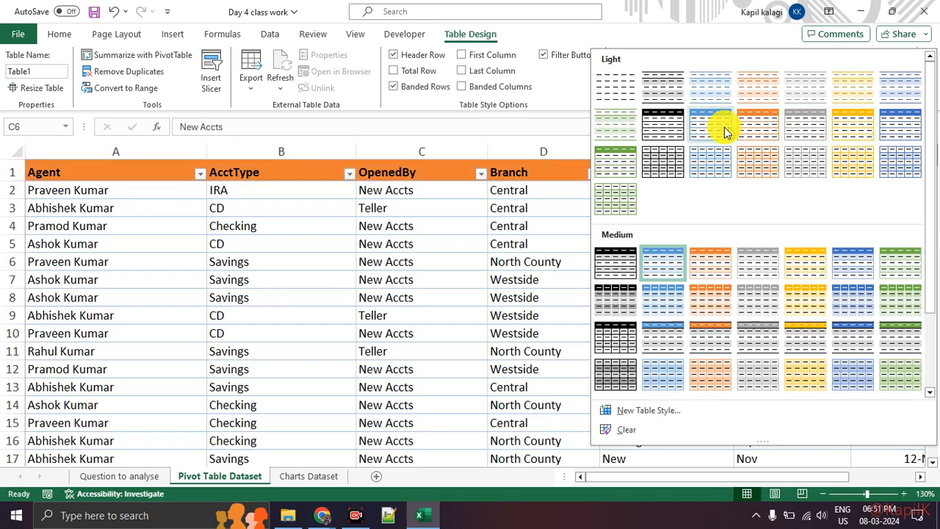
{"action": "left_click", "coordinate": [765, 126]}
{"action": "left_click", "coordinate": [571, 297]}
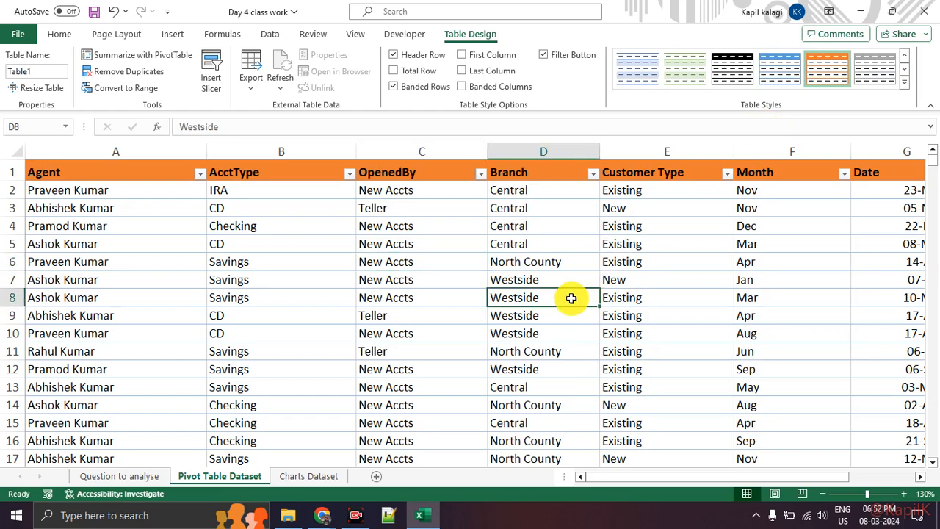
{"action": "scroll", "coordinate": [571, 297], "scroll_direction": "down", "scroll_amount": 7}
{"action": "scroll", "coordinate": [571, 297], "scroll_direction": "up", "scroll_amount": 7}
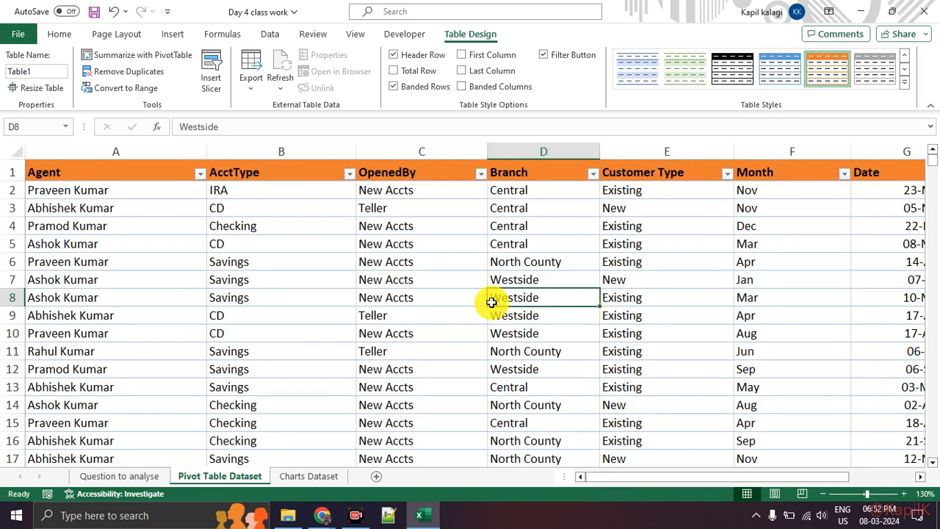
{"action": "scroll", "coordinate": [491, 302], "scroll_direction": "down", "scroll_amount": 3, "text": "ctrl"}
{"action": "scroll", "coordinate": [491, 302], "scroll_direction": "down", "scroll_amount": 7}
{"action": "scroll", "coordinate": [491, 302], "scroll_direction": "up", "scroll_amount": 7}
{"action": "scroll", "coordinate": [489, 302], "scroll_direction": "up", "scroll_amount": 3, "text": "ctrl"}
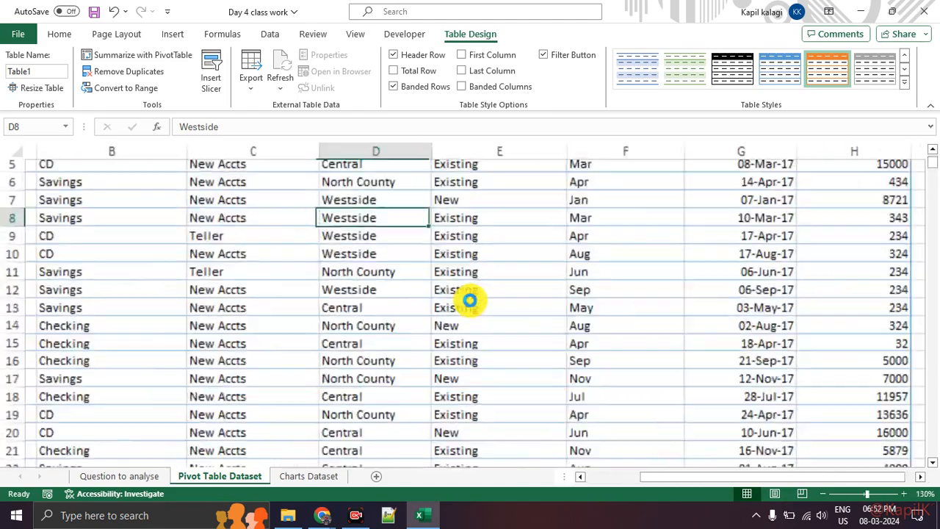
{"action": "scroll", "coordinate": [470, 300], "scroll_direction": "up", "scroll_amount": 1, "text": "ctrl"}
{"action": "scroll", "coordinate": [469, 298], "scroll_direction": "up", "scroll_amount": 2}
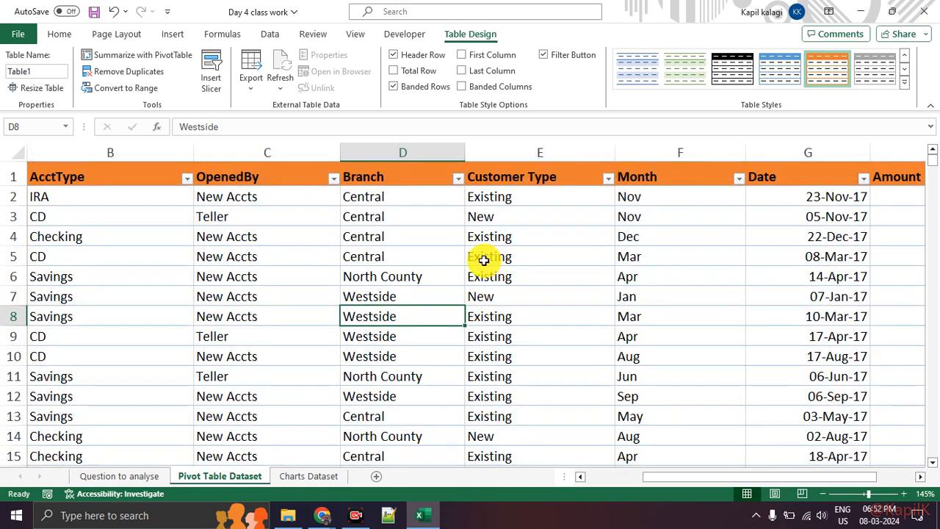
{"action": "mouse_move", "coordinate": [518, 23]}
{"action": "left_mouse_down"}
{"action": "mouse_move", "coordinate": [449, 18]}
{"action": "mouse_move", "coordinate": [517, 46]}
{"action": "mouse_move", "coordinate": [498, 13]}
{"action": "left_mouse_up"}
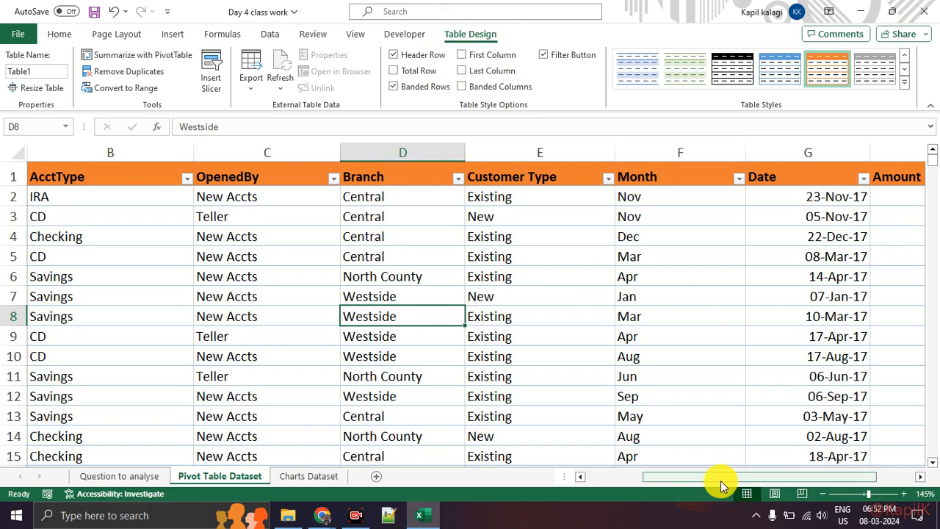
Step: Format all data cells of the Agent column, A2:A723, with the Text number format
{"action": "left_click_drag", "start_coordinate": [720, 481], "coordinate": [587, 479]}
{"action": "left_click", "coordinate": [110, 197]}
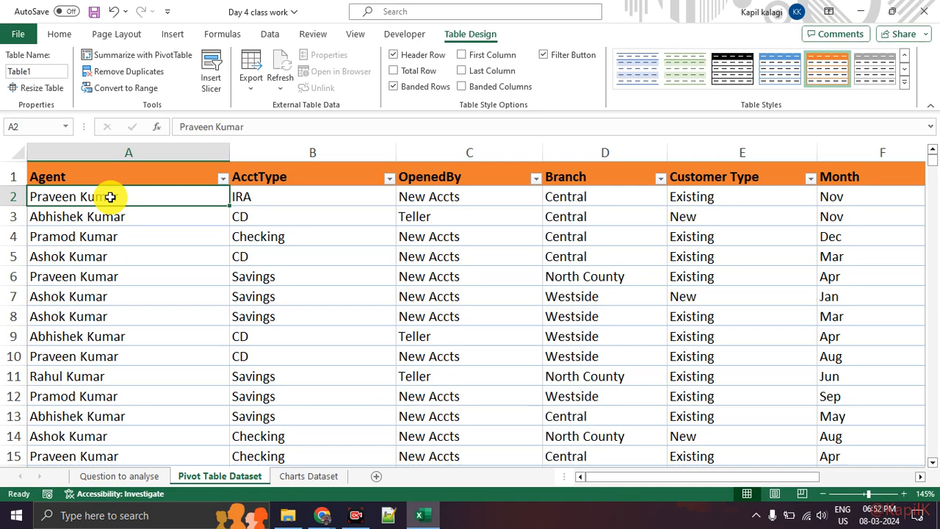
{"action": "key", "text": "ctrl+shift+Down"}
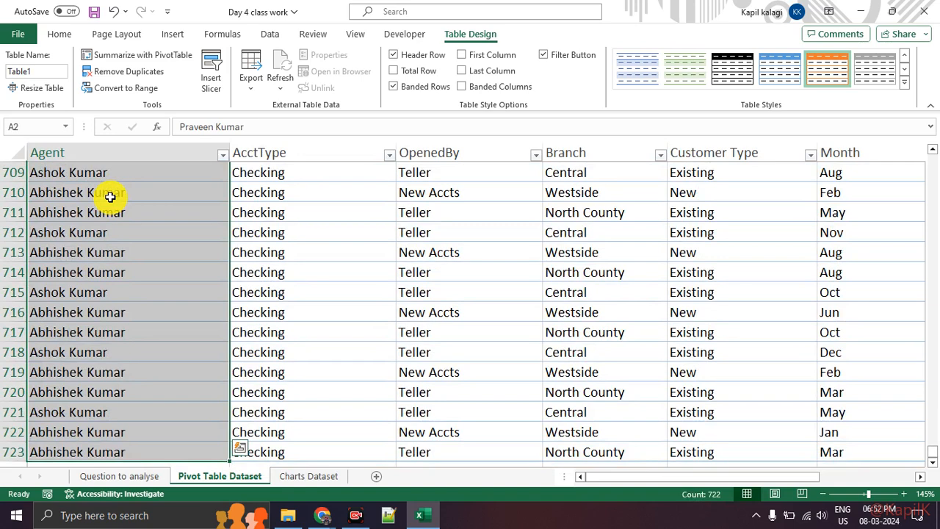
{"action": "right_click", "coordinate": [110, 197]}
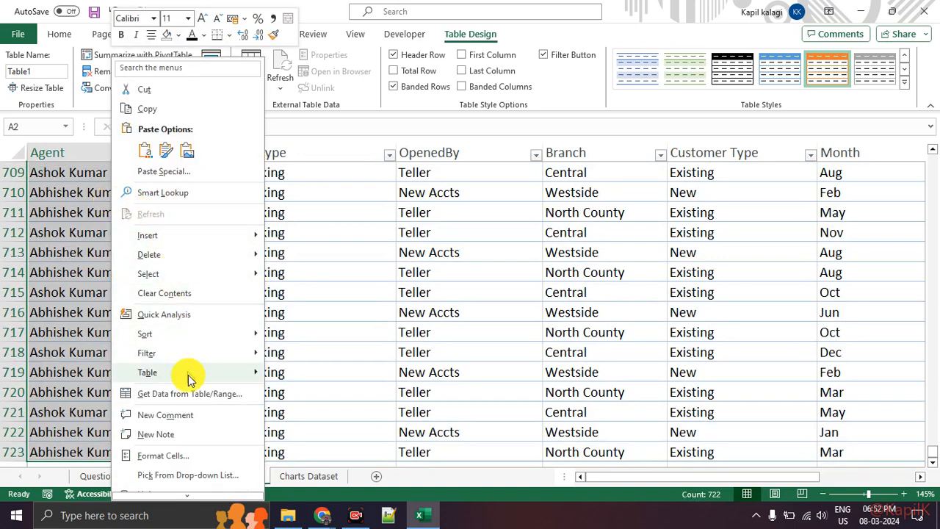
{"action": "left_click", "coordinate": [191, 455]}
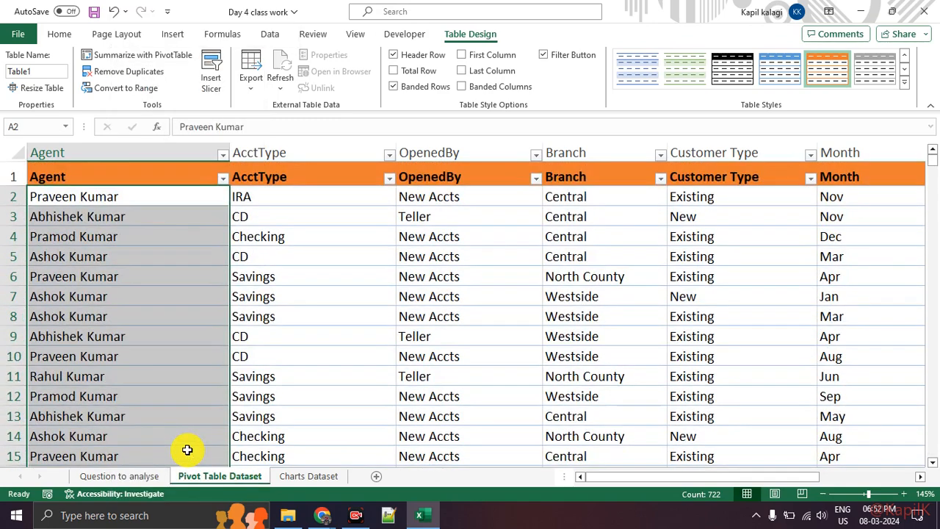
{"action": "key", "text": "ctrl+1"}
{"action": "left_click_drag", "start_coordinate": [218, 181], "coordinate": [403, 116]}
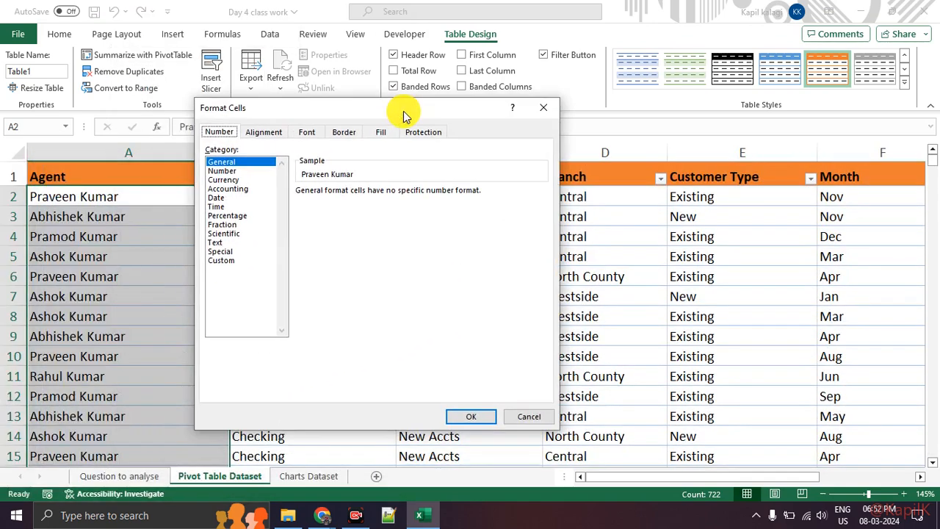
{"action": "left_click", "coordinate": [219, 242]}
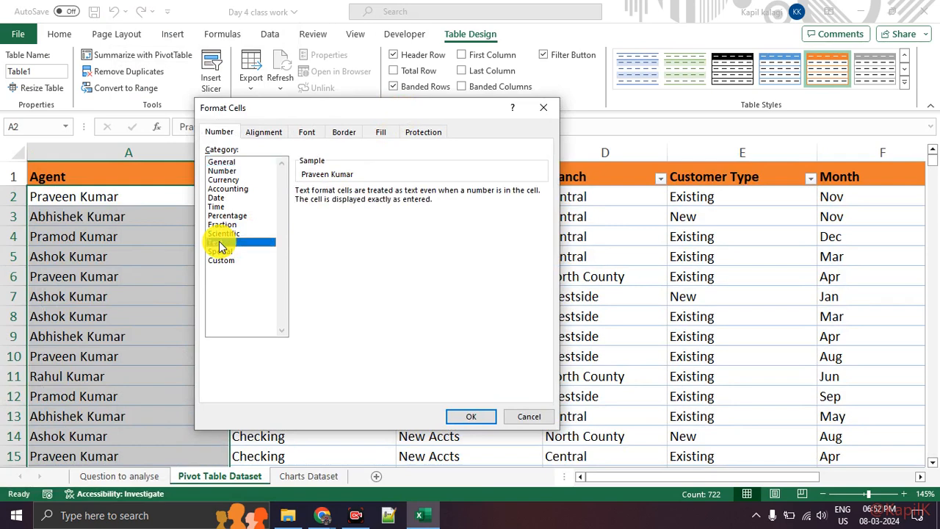
{"action": "left_click", "coordinate": [470, 417]}
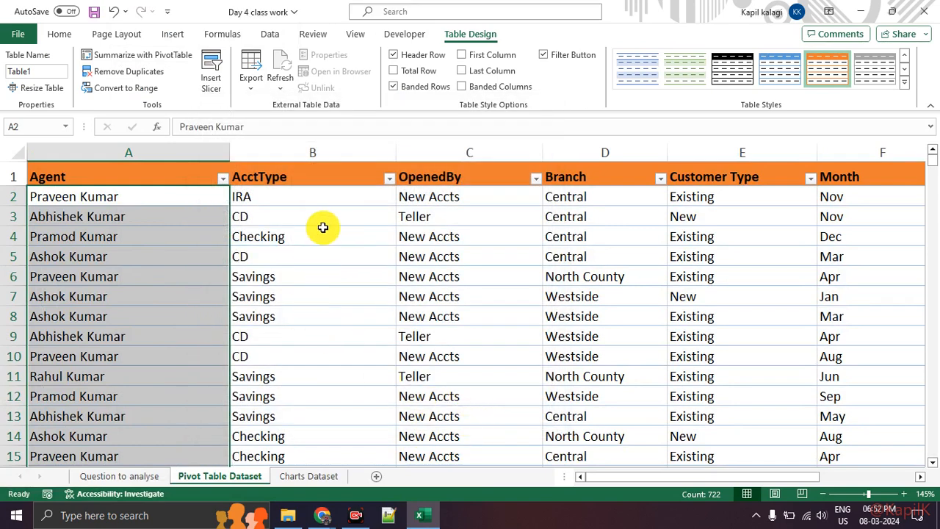
Step: Format the data cells of the AcctType, OpenedBy, Branch and Customer Type columns, B2:E723, with the Text number format
{"action": "left_click", "coordinate": [324, 197]}
{"action": "left_click", "coordinate": [434, 199]}
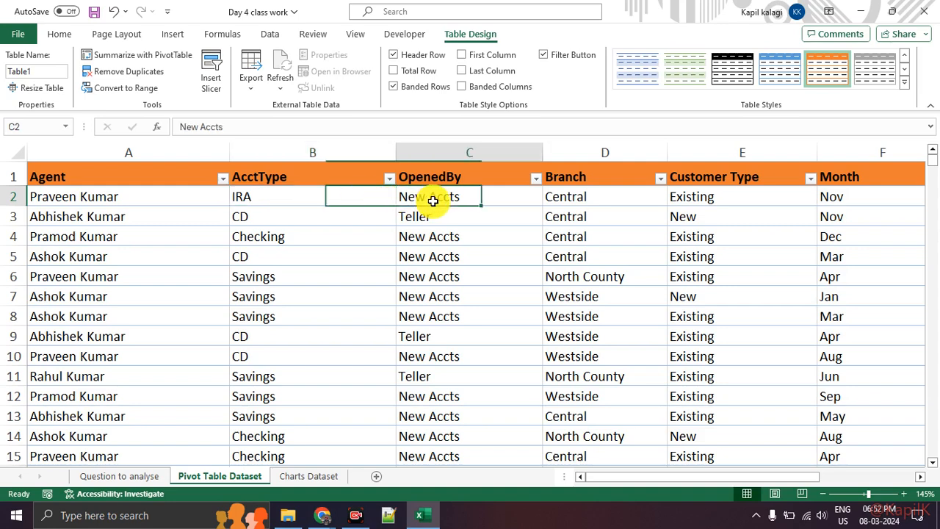
{"action": "left_click", "coordinate": [571, 202]}
{"action": "left_click", "coordinate": [712, 202]}
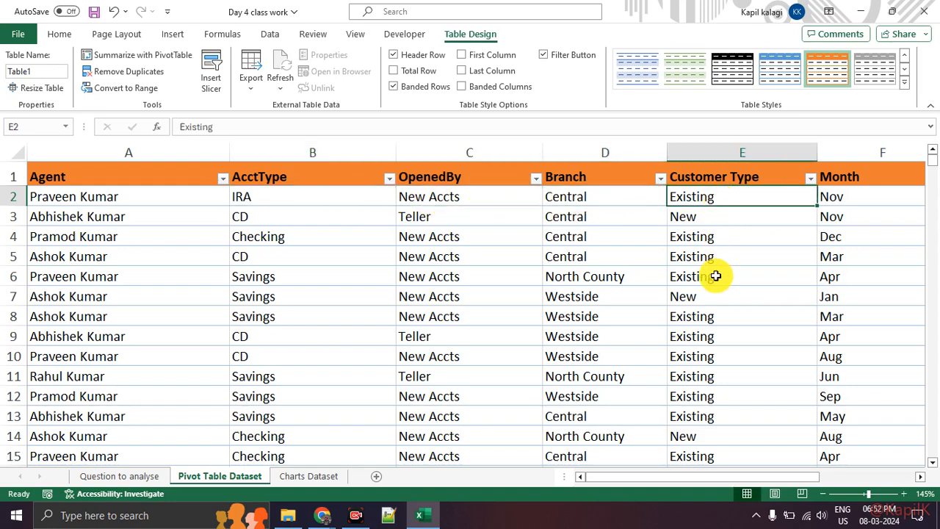
{"action": "left_click_drag", "start_coordinate": [336, 199], "coordinate": [771, 198]}
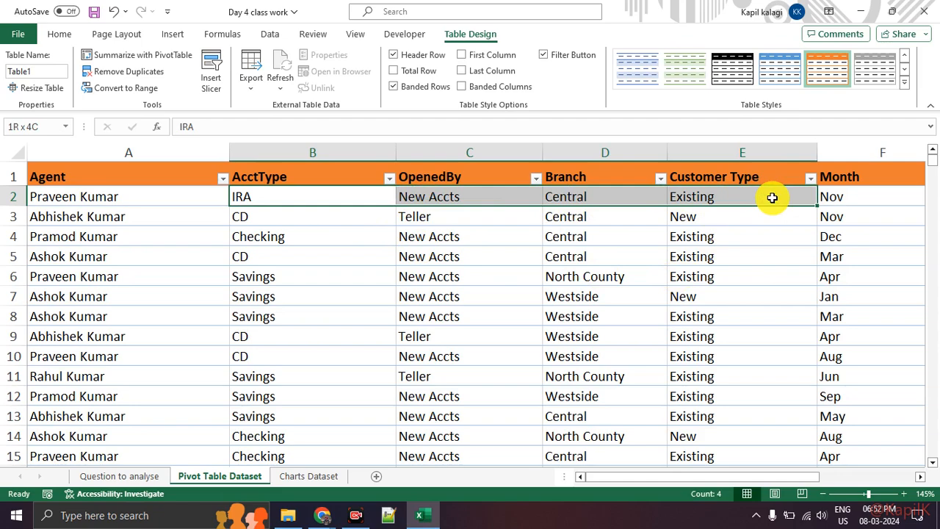
{"action": "key", "text": "ctrl+shift+Down"}
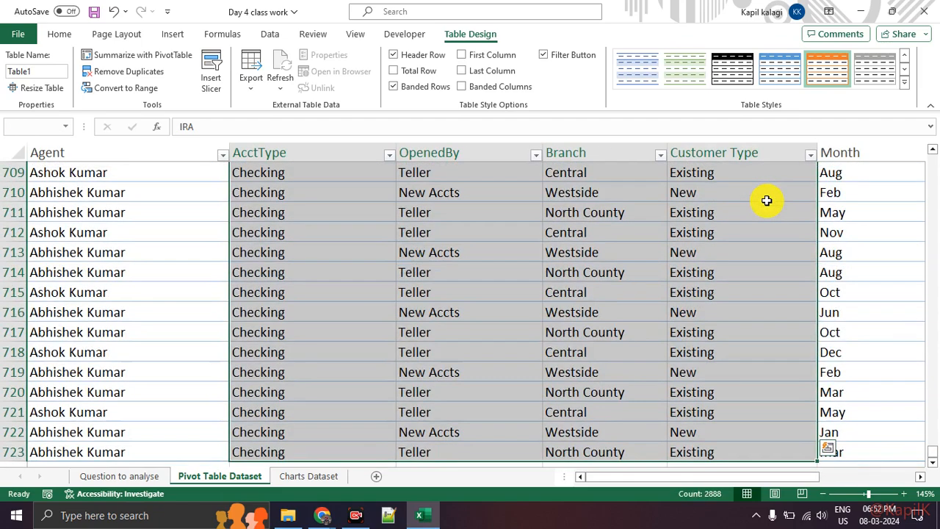
{"action": "right_click", "coordinate": [589, 251]}
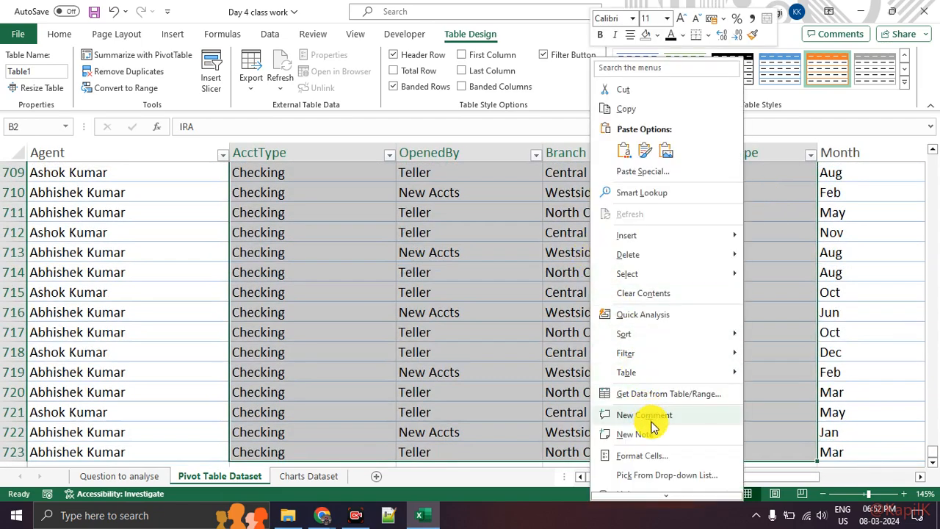
{"action": "left_click", "coordinate": [656, 454]}
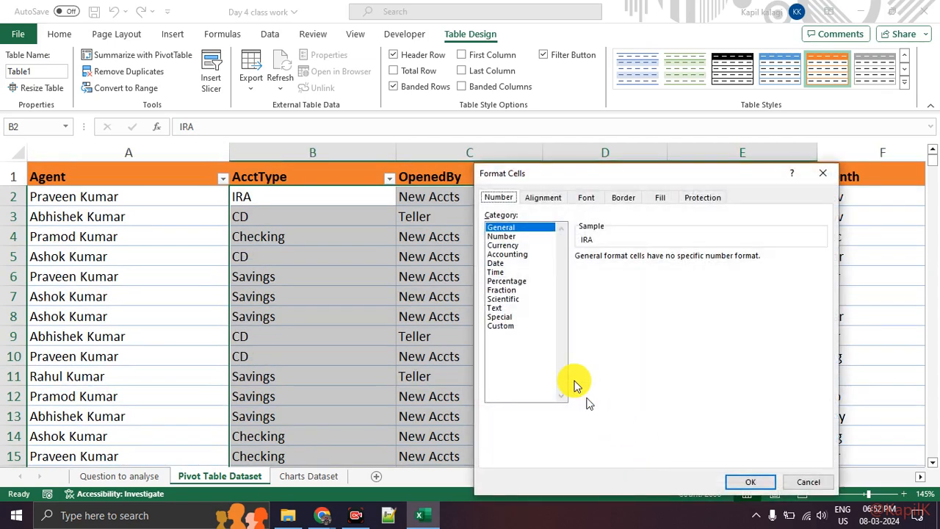
{"action": "left_click", "coordinate": [498, 307]}
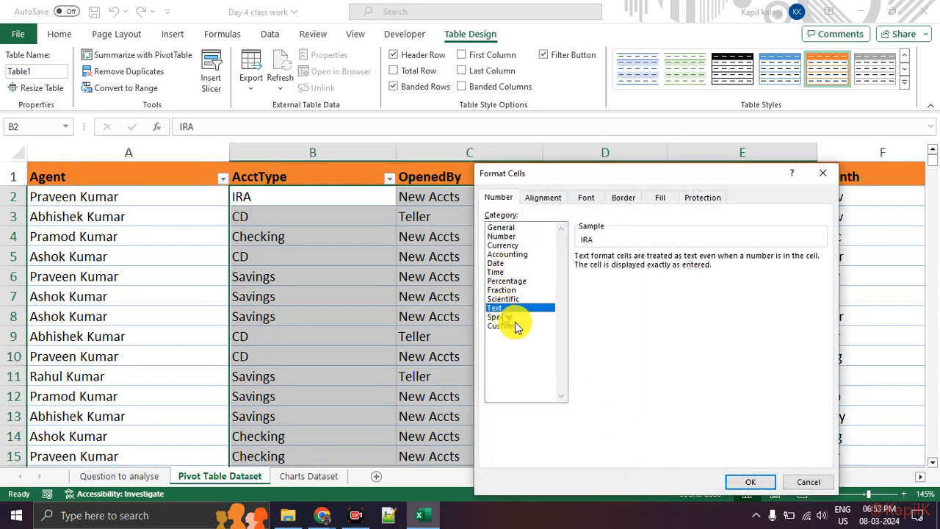
{"action": "left_click", "coordinate": [731, 481]}
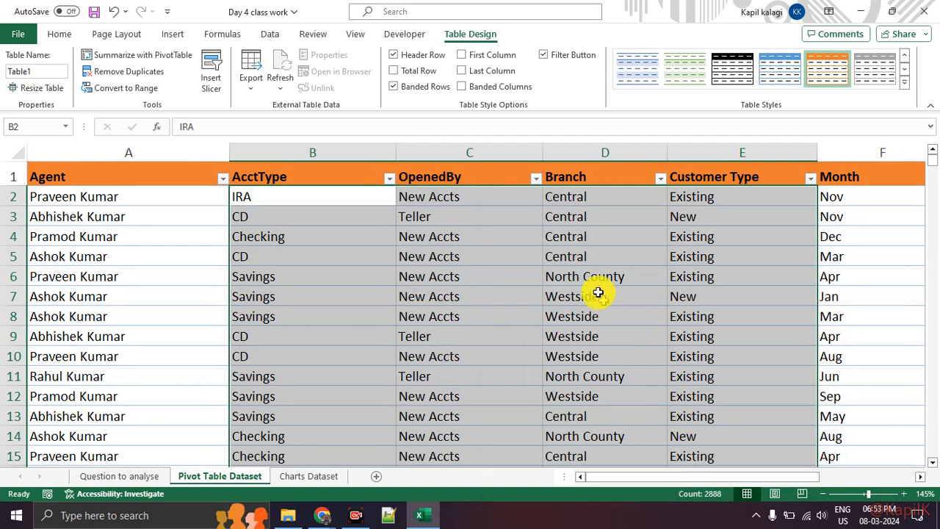
{"action": "left_click", "coordinate": [584, 271]}
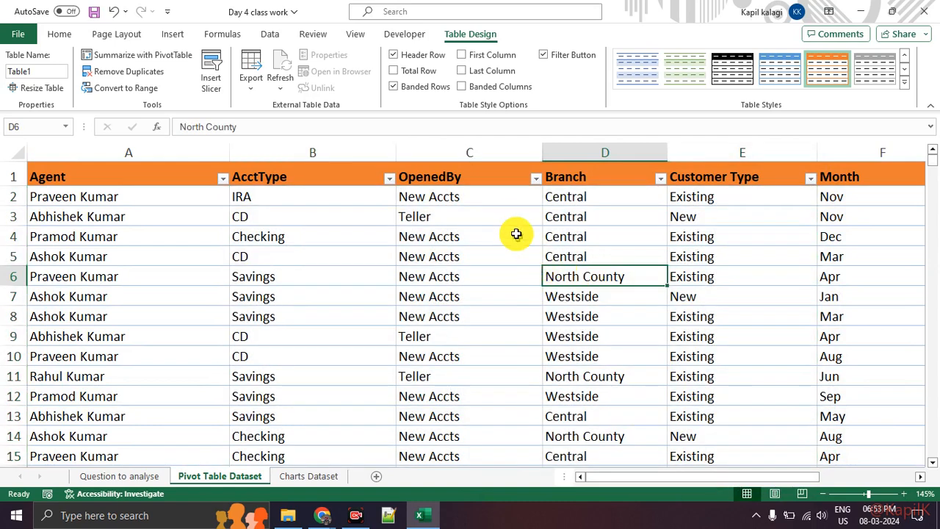
{"action": "left_click", "coordinate": [502, 216]}
{"action": "key", "text": "ctrl+Down"}
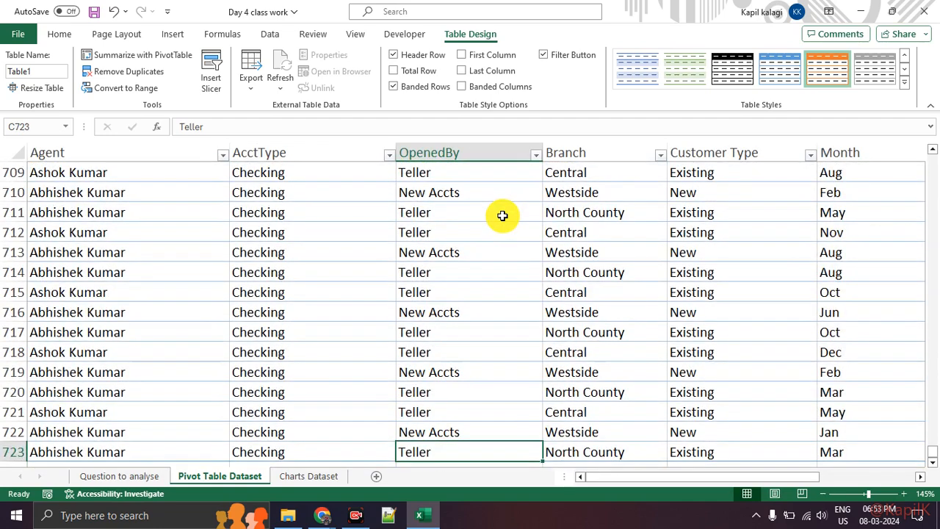
{"action": "key", "text": "ctrl+shift+Up"}
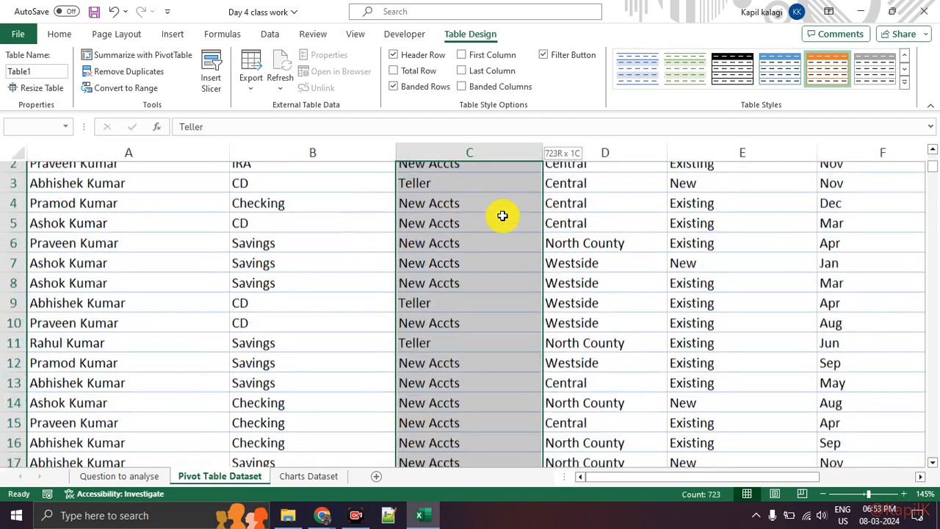
{"action": "left_click", "coordinate": [502, 216]}
Step: Select all data cells of the Month column, F2:F723, and open their cell format settings
{"action": "left_click", "coordinate": [577, 203]}
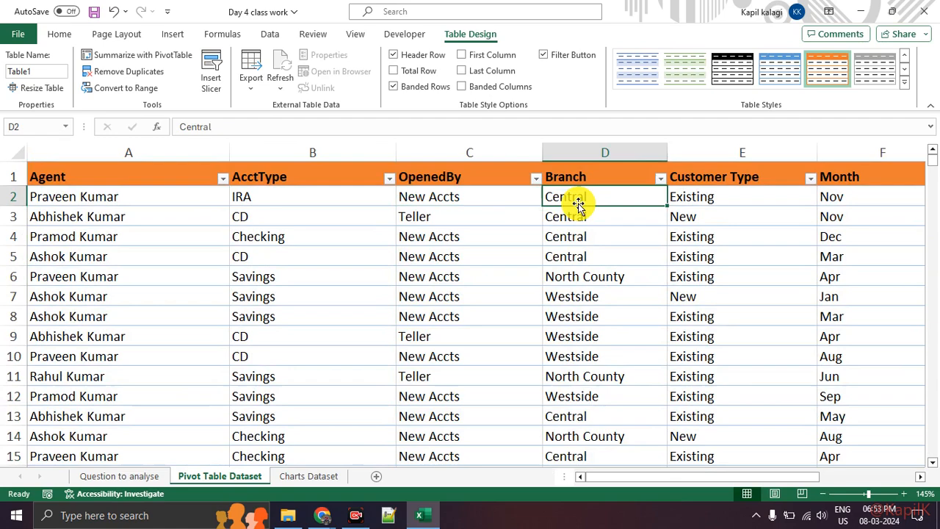
{"action": "key", "text": "Right"}
{"action": "key", "text": "Right"}
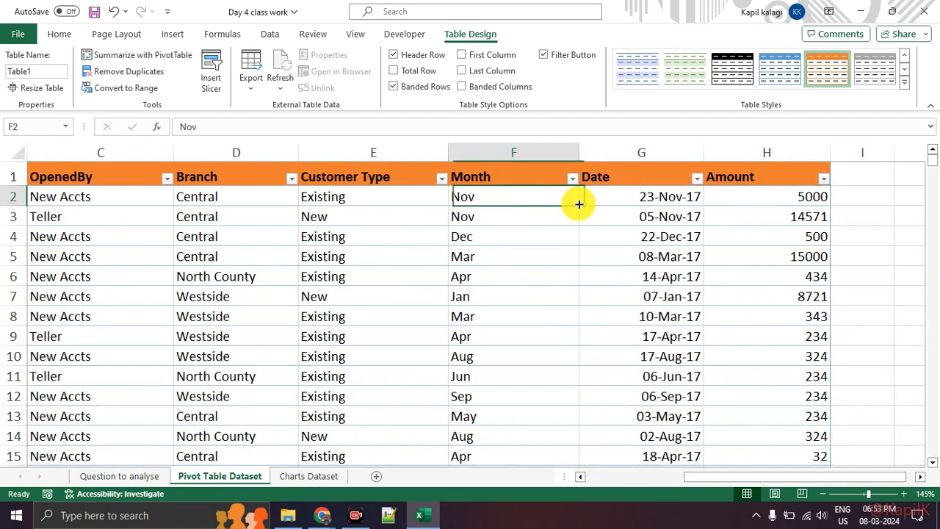
{"action": "left_click", "coordinate": [533, 236]}
{"action": "left_click", "coordinate": [537, 193]}
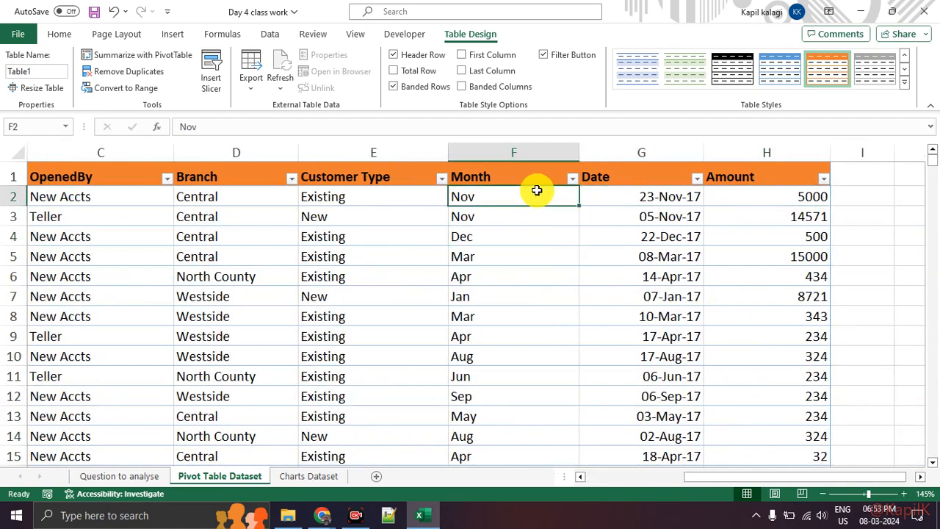
{"action": "key", "text": "ctrl+shift+Down"}
{"action": "right_click", "coordinate": [537, 191]}
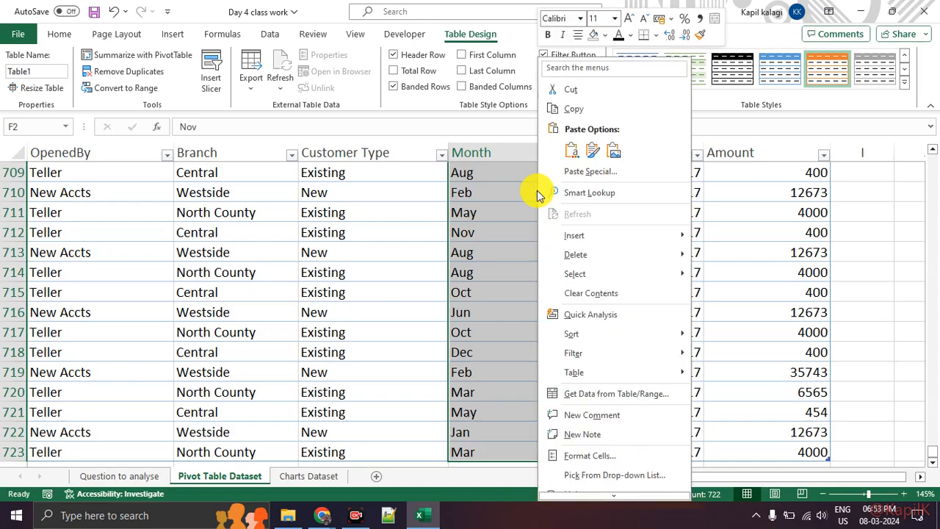
{"action": "key", "text": "Escape"}
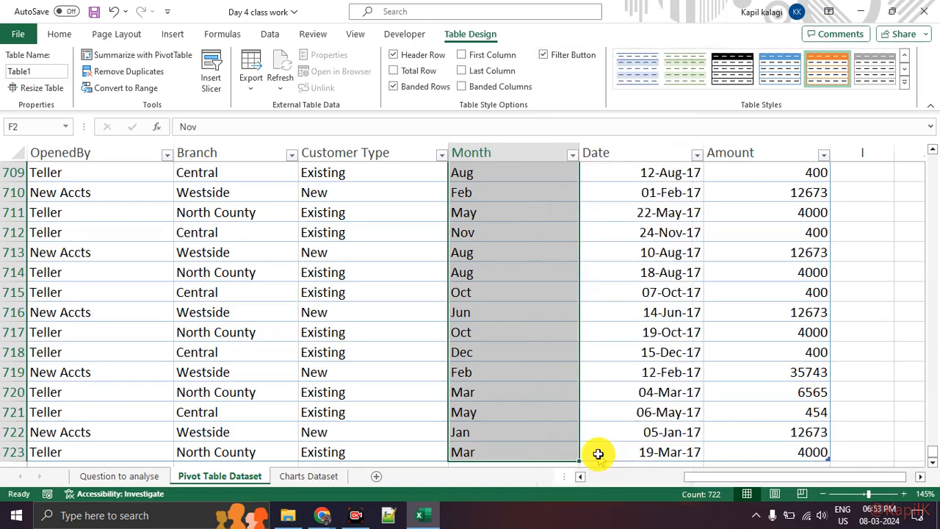
{"action": "key", "text": "ctrl+BackSpace"}
{"action": "key", "text": "ctrl+1"}
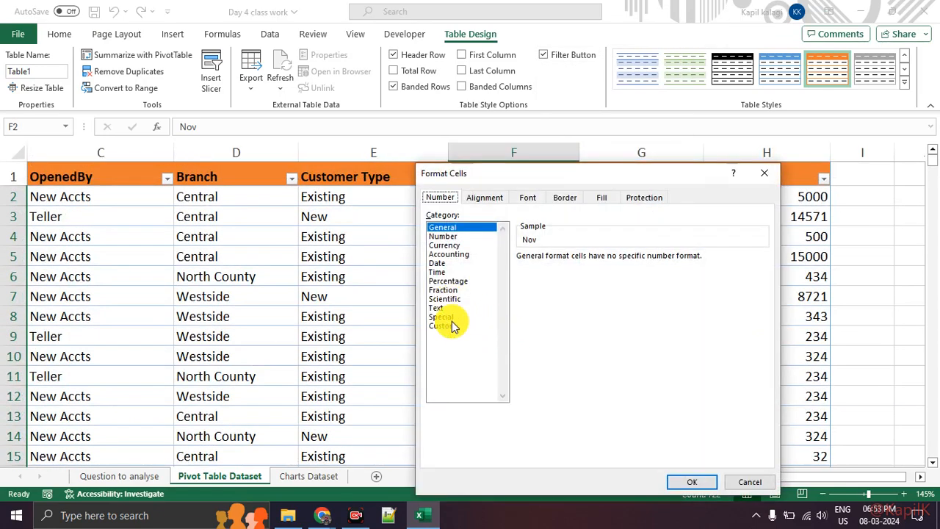
Step: Look through the available Date format types for one that suits the Month column
{"action": "left_click", "coordinate": [440, 263]}
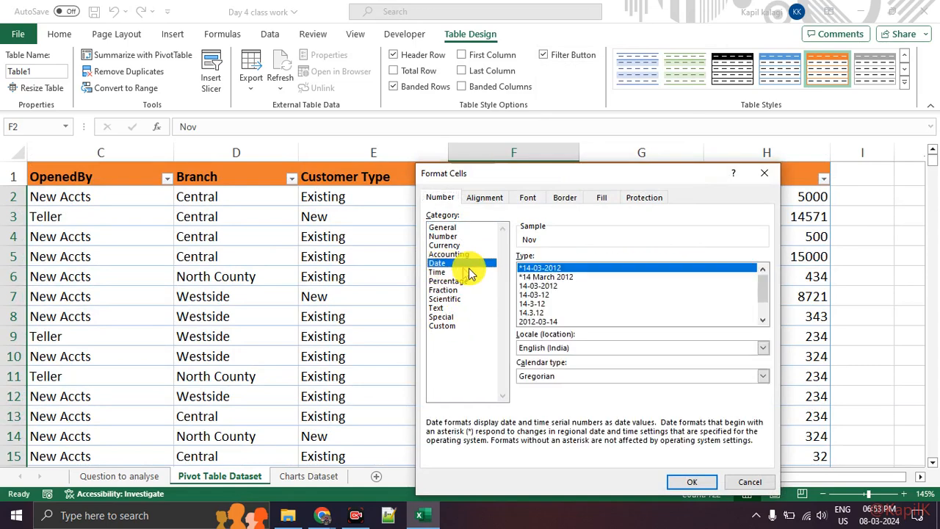
{"action": "scroll", "coordinate": [764, 313], "scroll_direction": "down", "scroll_amount": 1}
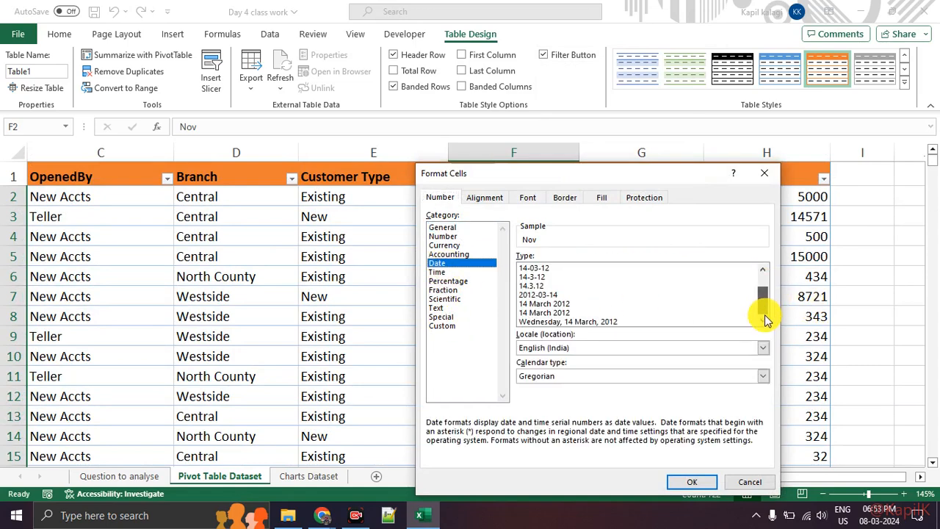
{"action": "scroll", "coordinate": [763, 312], "scroll_direction": "up", "scroll_amount": 1}
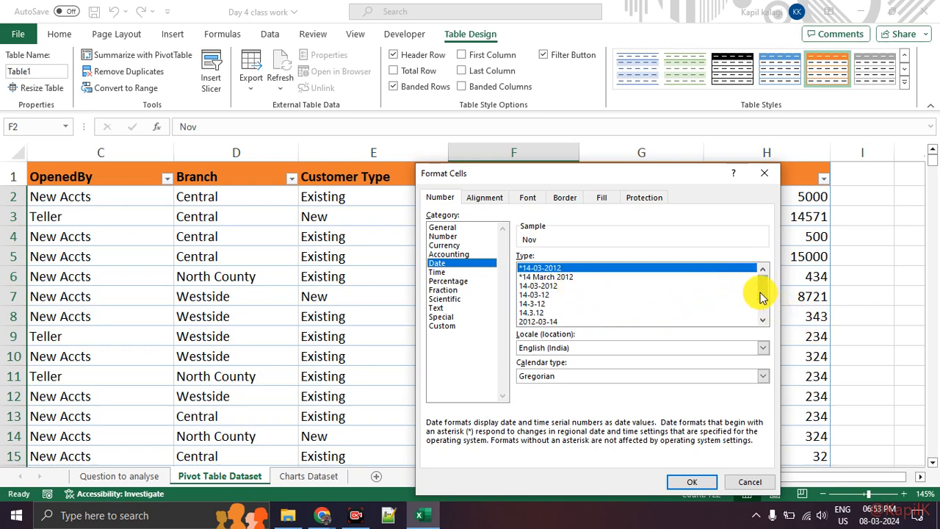
{"action": "scroll", "coordinate": [763, 316], "scroll_direction": "down", "scroll_amount": 1}
{"action": "scroll", "coordinate": [763, 290], "scroll_direction": "up", "scroll_amount": 1}
{"action": "left_click", "coordinate": [581, 277]}
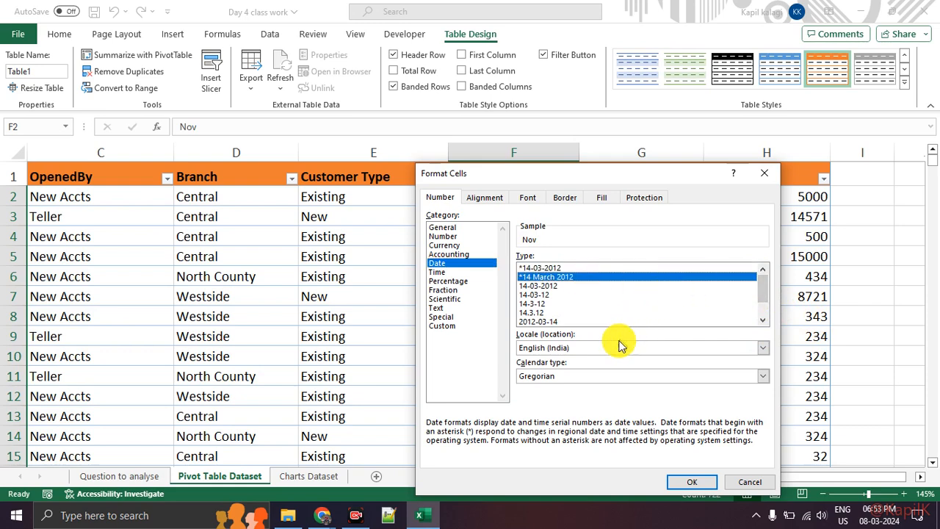
{"action": "left_click", "coordinate": [601, 268]}
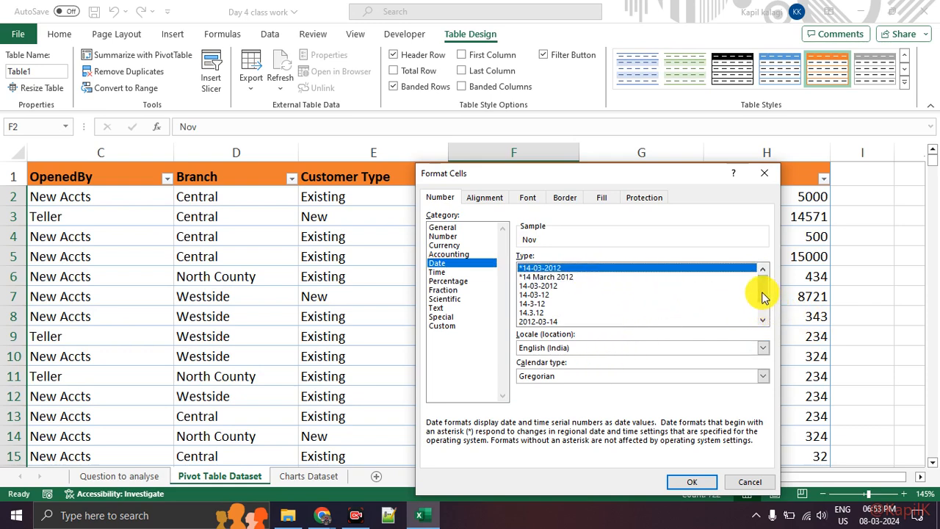
{"action": "scroll", "coordinate": [764, 297], "scroll_direction": "down", "scroll_amount": 1}
Step: Try the custom number format code mmm for the Month column
{"action": "left_click", "coordinate": [439, 327]}
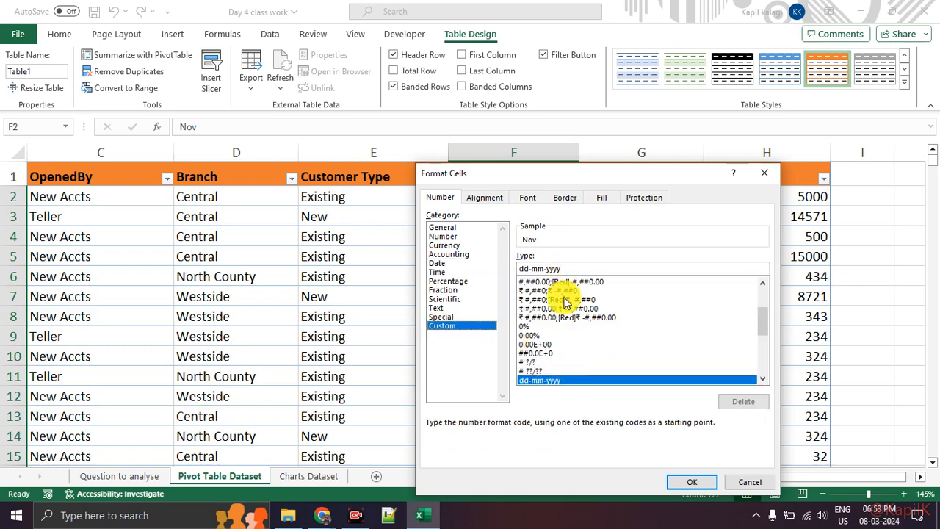
{"action": "double_click", "coordinate": [560, 272]}
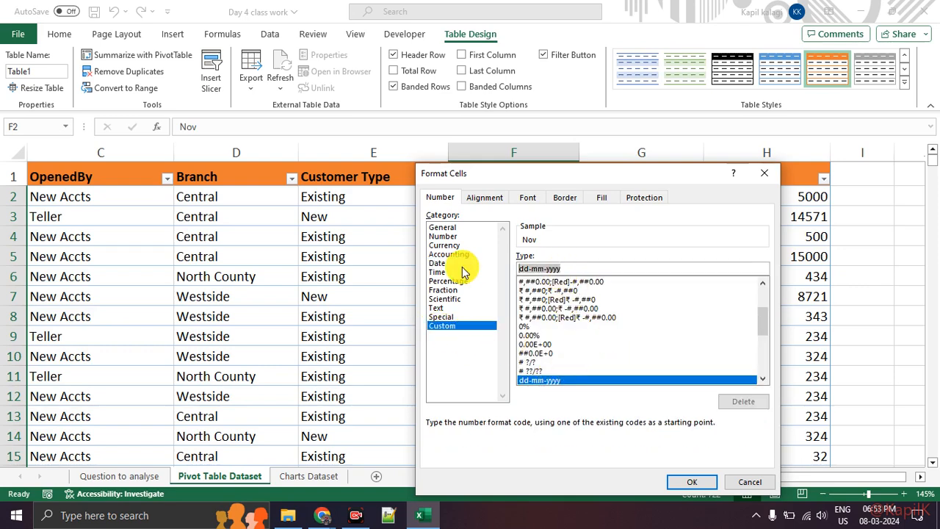
{"action": "type", "text": "mmm"}
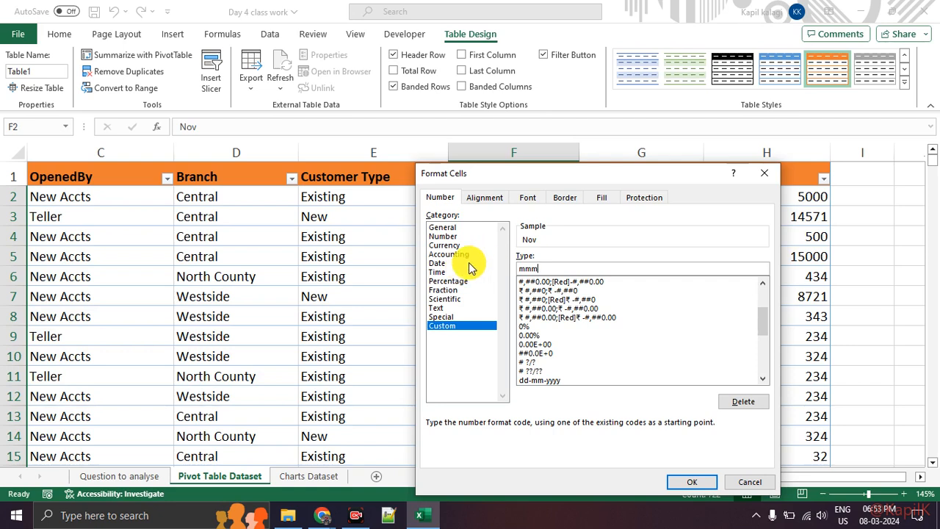
{"action": "scroll", "coordinate": [596, 319], "scroll_direction": "down", "scroll_amount": 3}
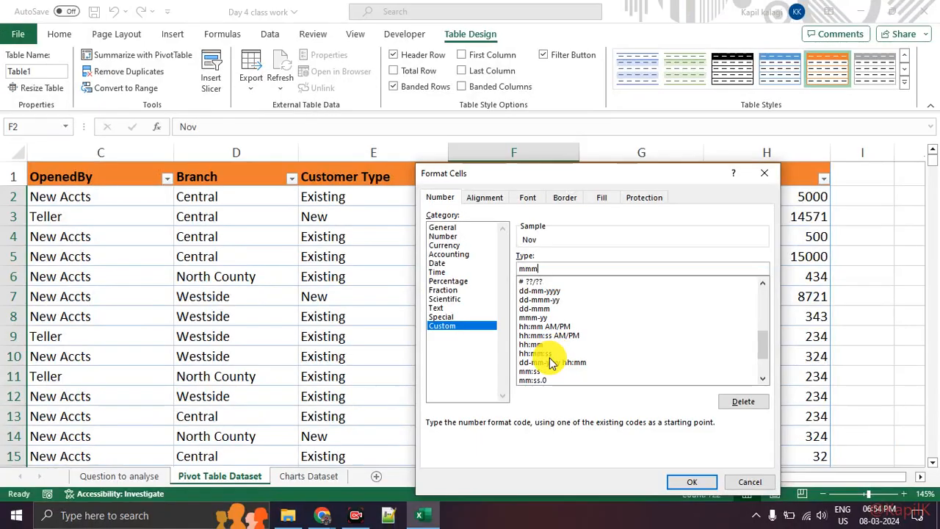
Step: Format the data cells of the Month column, F2:F723, with the Text number format
{"action": "left_click", "coordinate": [351, 283]}
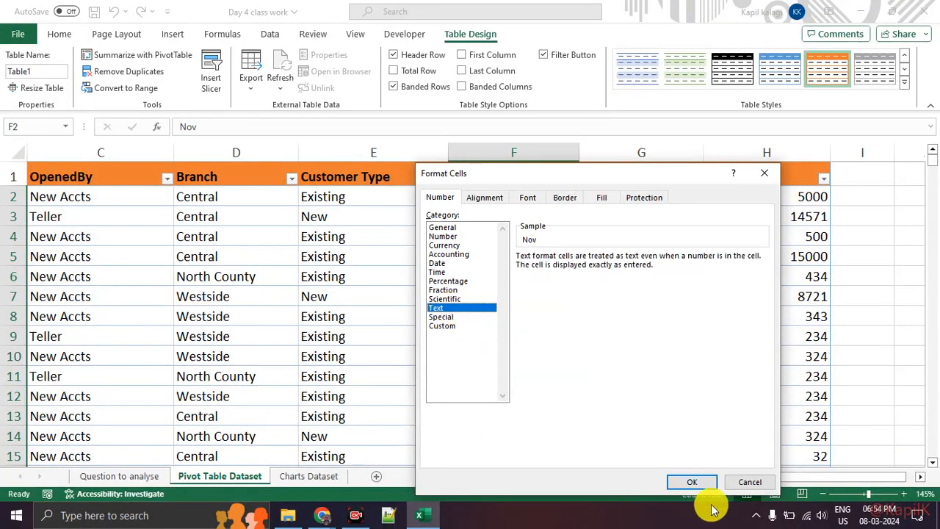
{"action": "left_click", "coordinate": [692, 481]}
{"action": "left_click", "coordinate": [660, 235]}
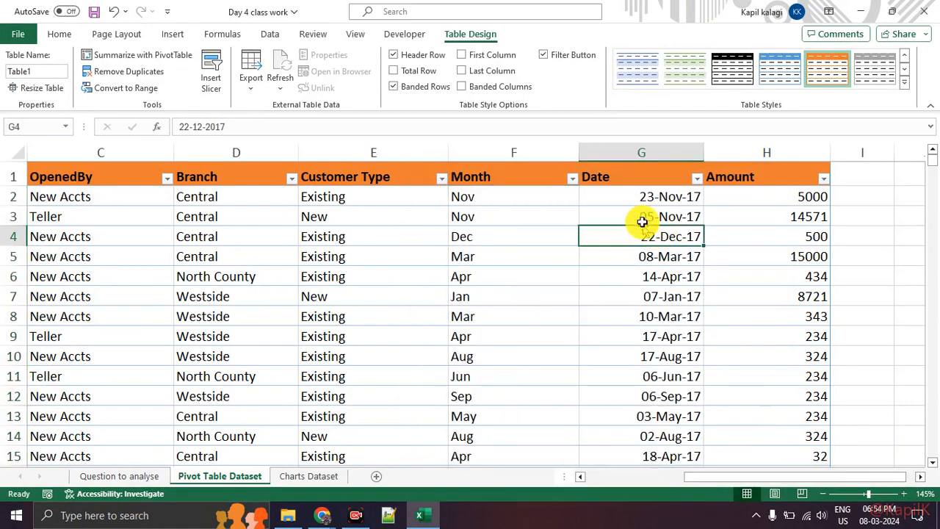
Step: Format the data cells of the Date column, G2:G723, with the *14 March 2012 Date type
{"action": "left_click", "coordinate": [639, 198]}
{"action": "key", "text": "ctrl+shift+Down"}
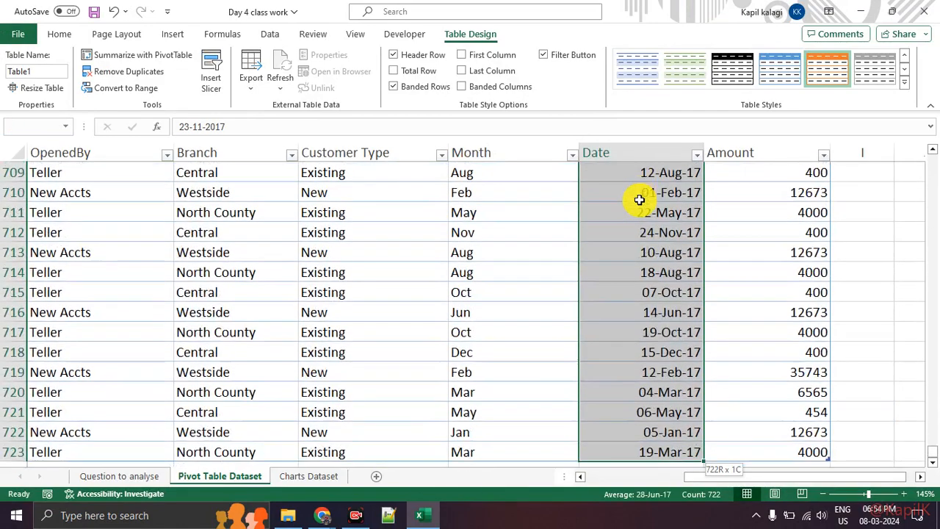
{"action": "right_click", "coordinate": [640, 199]}
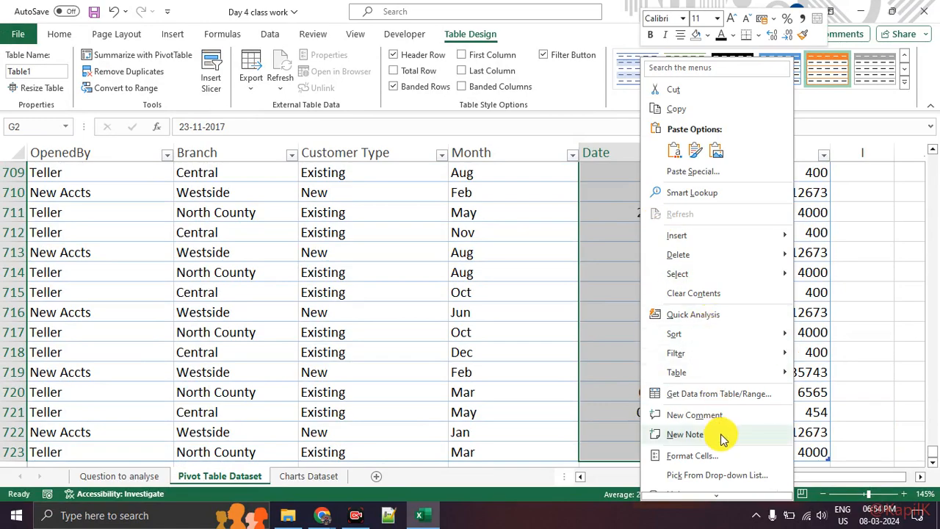
{"action": "left_click", "coordinate": [690, 455]}
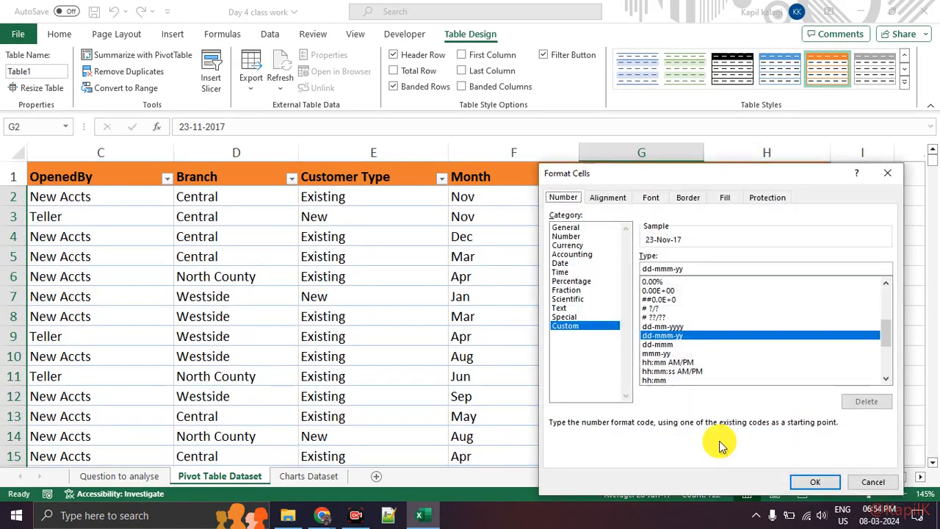
{"action": "left_click_drag", "start_coordinate": [665, 177], "coordinate": [467, 82]}
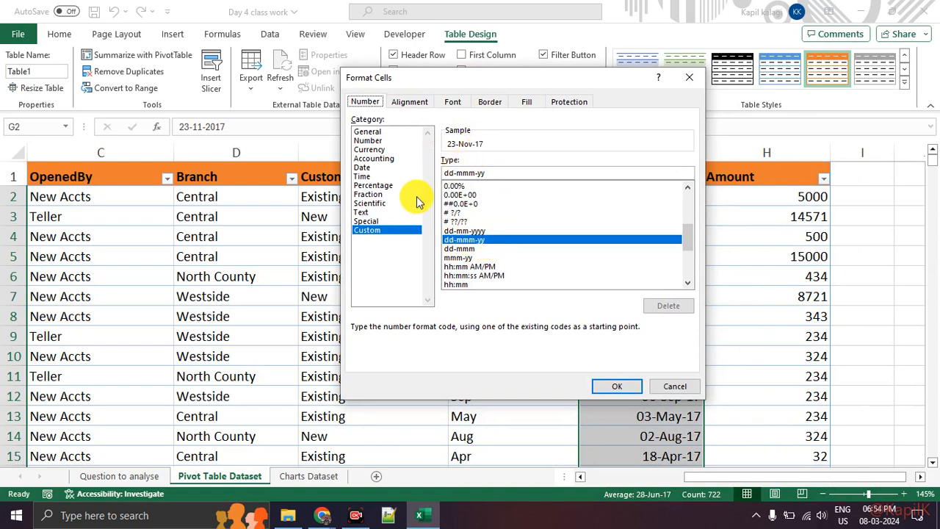
{"action": "left_click", "coordinate": [367, 167]}
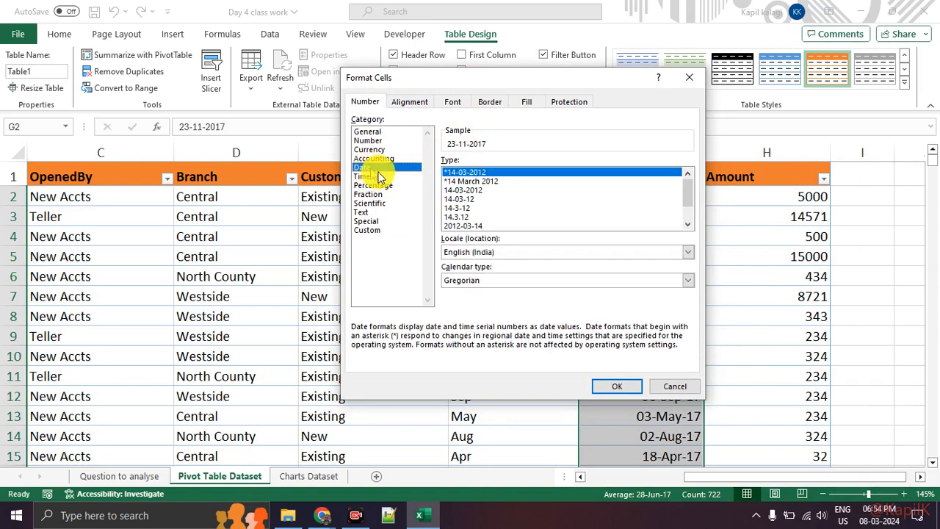
{"action": "left_click", "coordinate": [492, 181]}
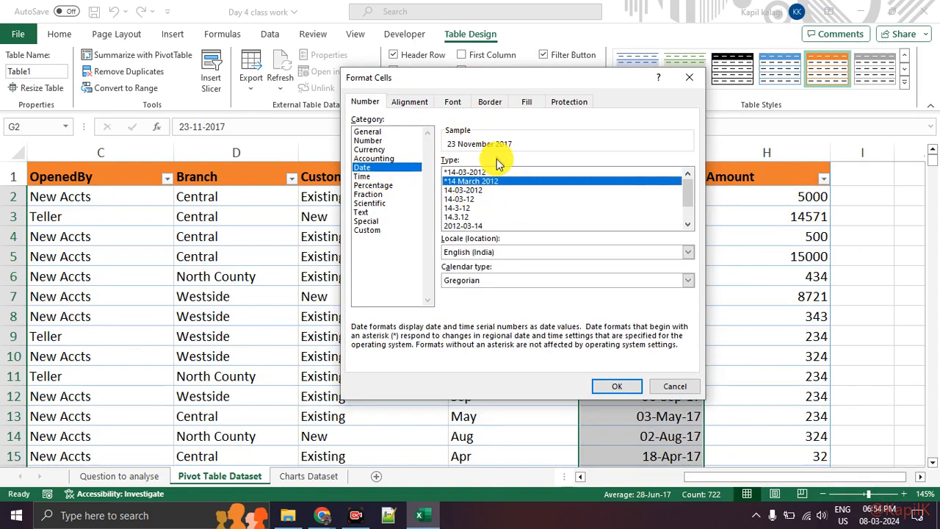
{"action": "left_click", "coordinate": [622, 387]}
{"action": "left_click", "coordinate": [637, 316]}
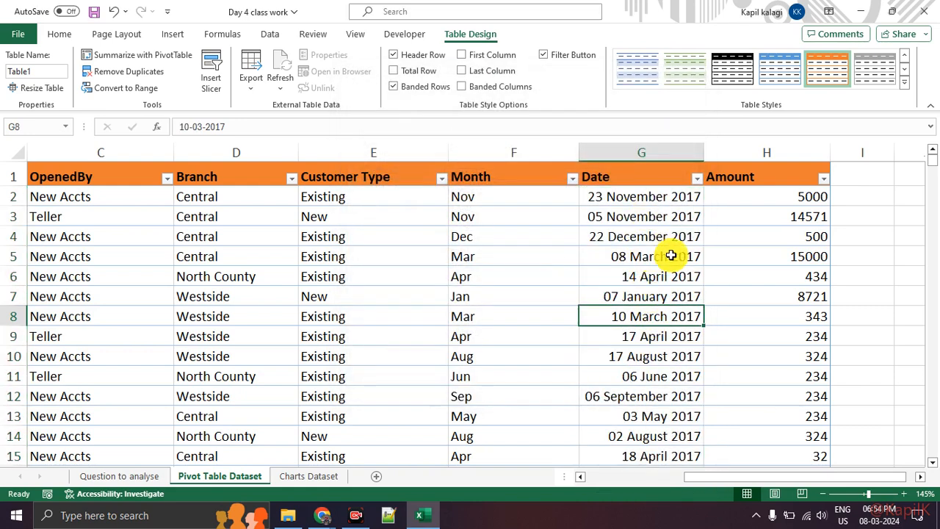
Step: Format the data cells of the Amount column, H2:H723, as Currency with the $ English (United States) symbol
{"action": "left_click", "coordinate": [755, 191]}
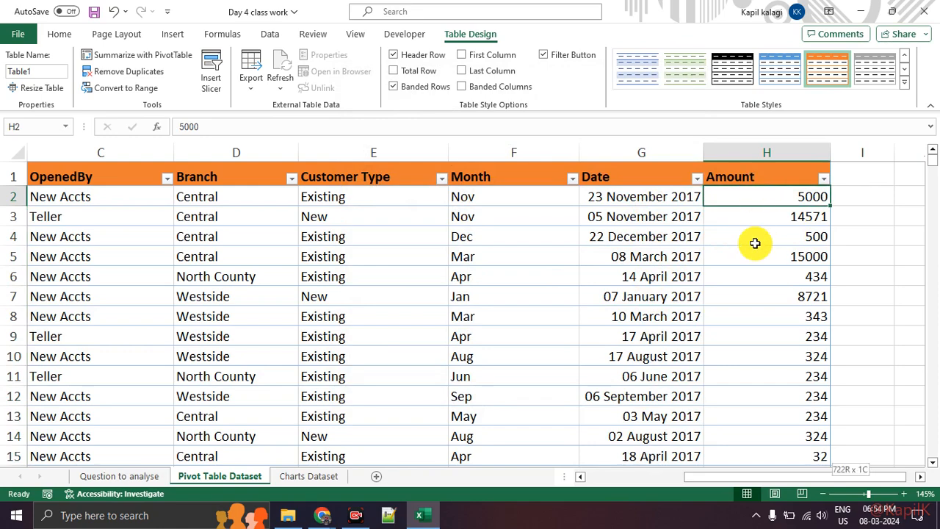
{"action": "key", "text": "ctrl+shift+Down"}
{"action": "right_click", "coordinate": [755, 243]}
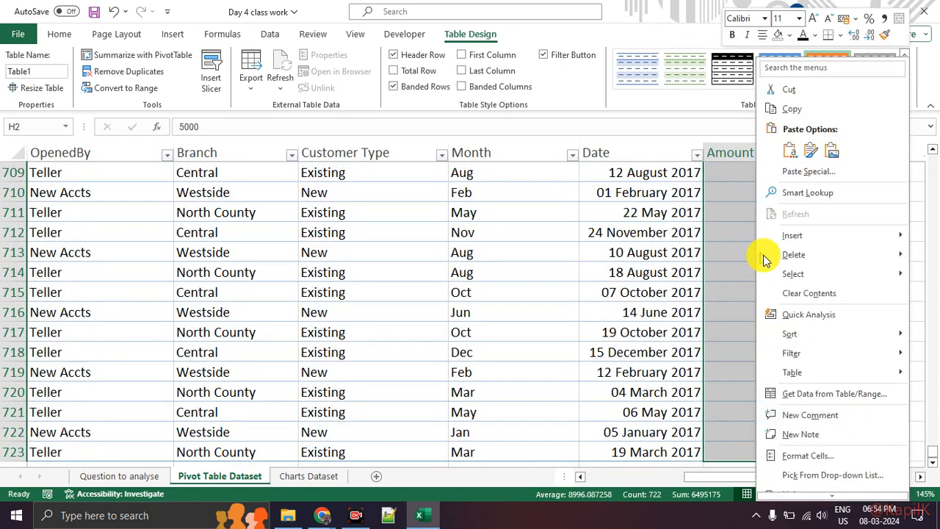
{"action": "left_click", "coordinate": [807, 455]}
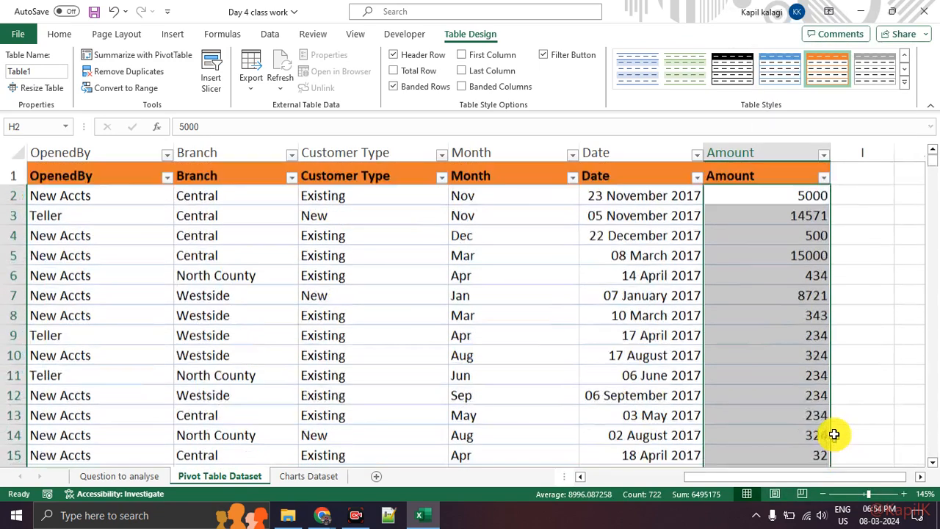
{"action": "left_click_drag", "start_coordinate": [679, 178], "coordinate": [406, 26]}
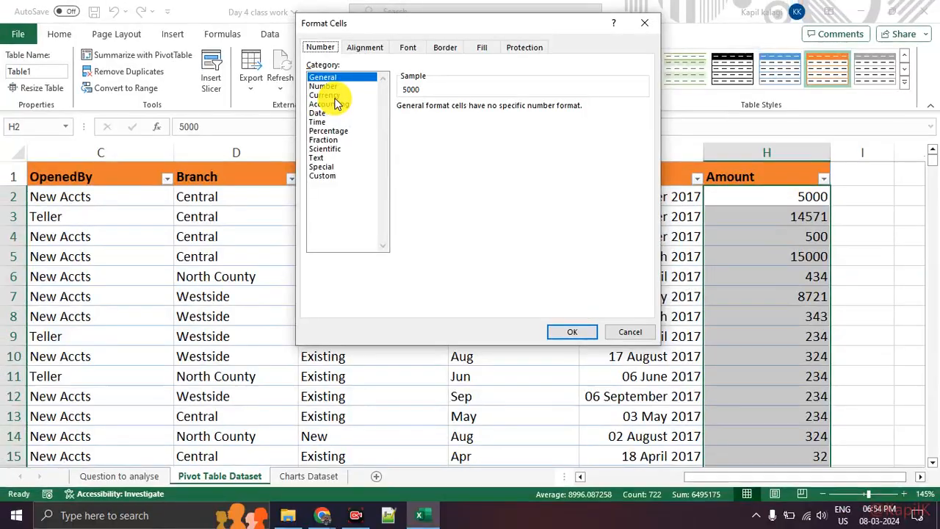
{"action": "left_click", "coordinate": [327, 95]}
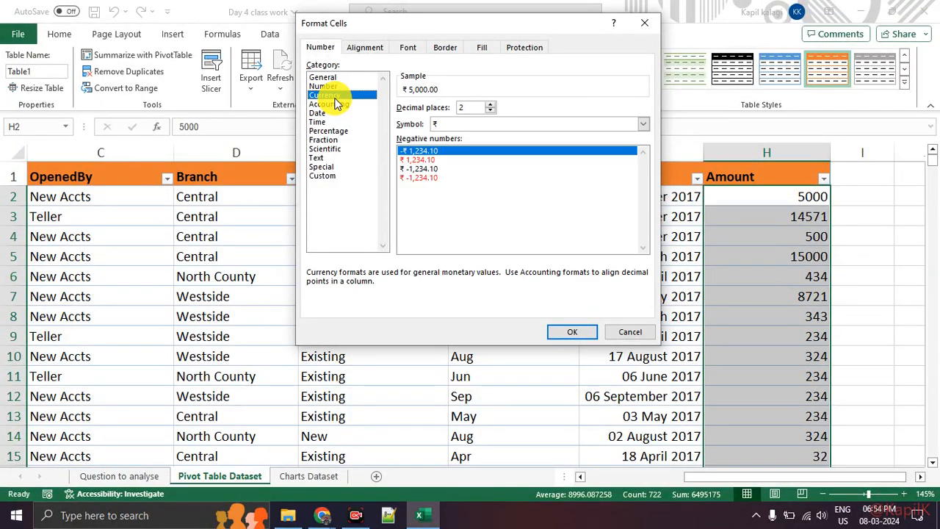
{"action": "left_click", "coordinate": [460, 126]}
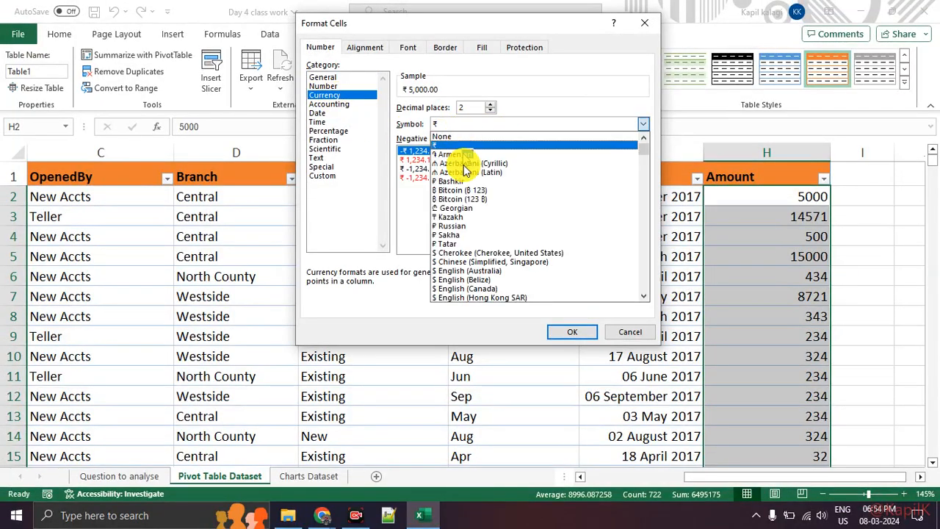
{"action": "scroll", "coordinate": [499, 239], "scroll_direction": "down", "scroll_amount": 5}
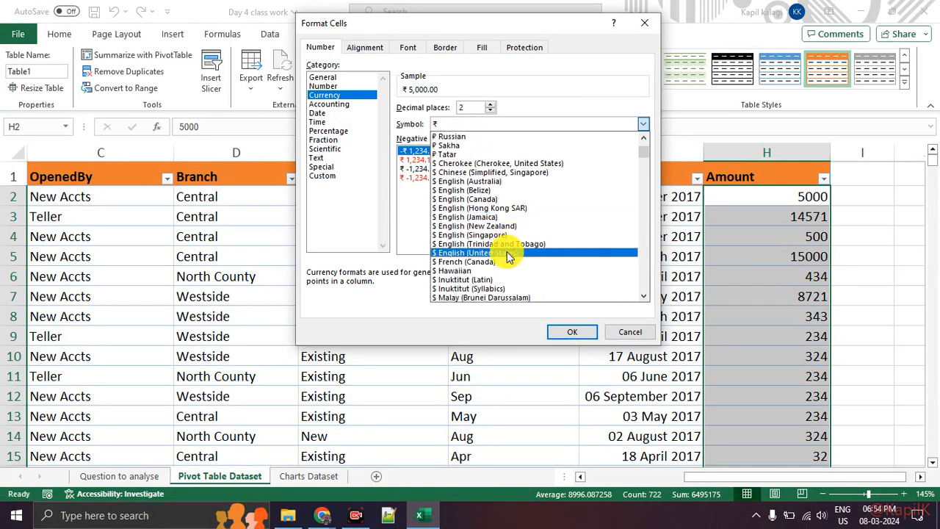
{"action": "left_click", "coordinate": [510, 253]}
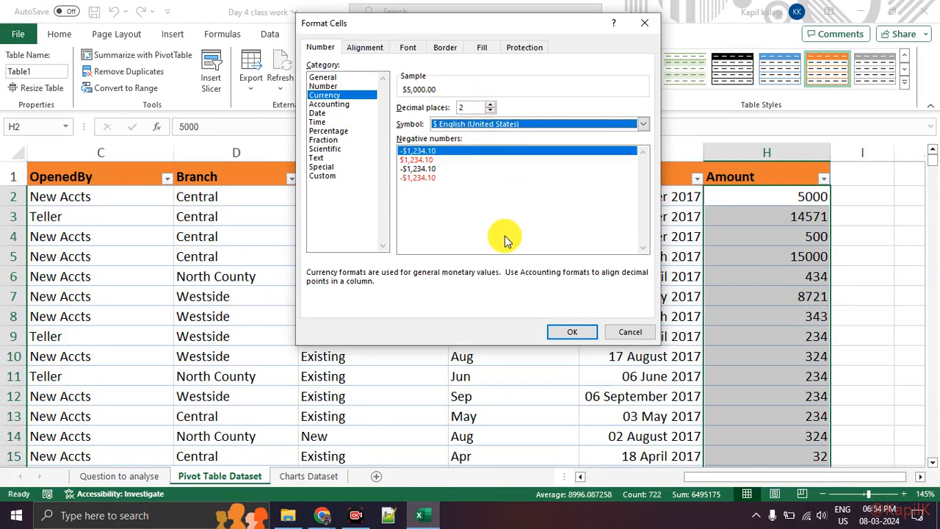
{"action": "left_click", "coordinate": [560, 333]}
{"action": "left_click", "coordinate": [901, 298]}
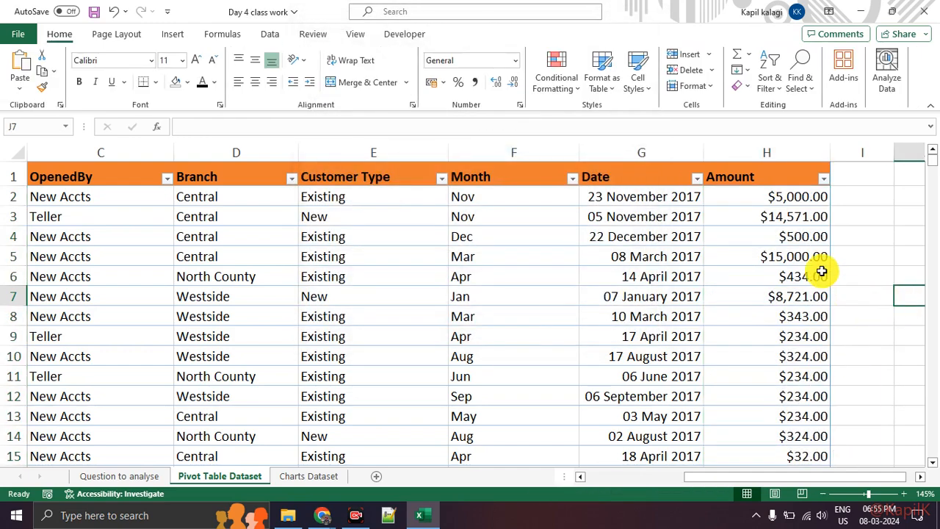
Step: Review the formatted Date and Amount columns over the first rows of the dataset
{"action": "scroll", "coordinate": [821, 271], "scroll_direction": "down", "scroll_amount": 7}
{"action": "scroll", "coordinate": [821, 269], "scroll_direction": "up", "scroll_amount": 7}
{"action": "scroll", "coordinate": [820, 268], "scroll_direction": "down", "scroll_amount": 6}
{"action": "scroll", "coordinate": [822, 265], "scroll_direction": "down", "scroll_amount": 7}
{"action": "scroll", "coordinate": [825, 264], "scroll_direction": "up", "scroll_amount": 13}
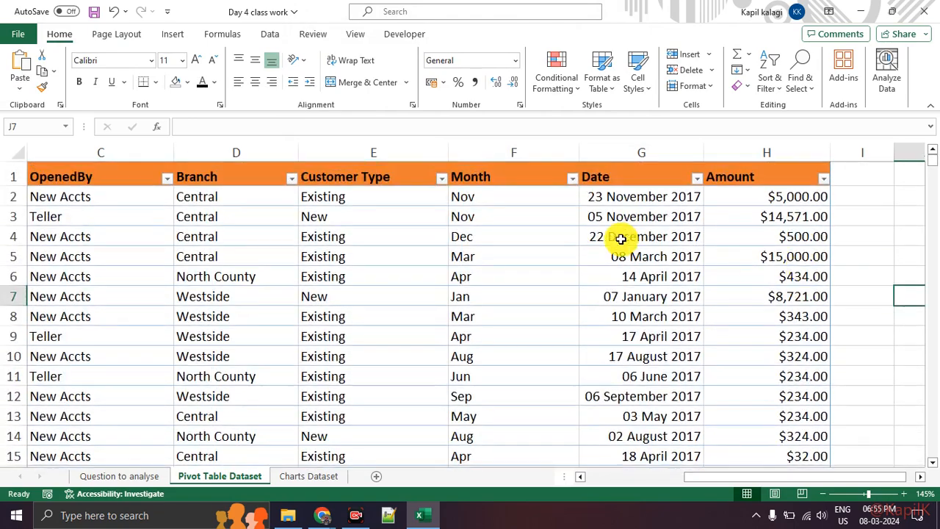
Step: Compare the column headings shown further down the sheet with a cell inside the table selected and with a cell outside it selected
{"action": "left_click", "coordinate": [514, 229]}
{"action": "scroll", "coordinate": [514, 228], "scroll_direction": "down", "scroll_amount": 7}
{"action": "scroll", "coordinate": [514, 224], "scroll_direction": "up", "scroll_amount": 7}
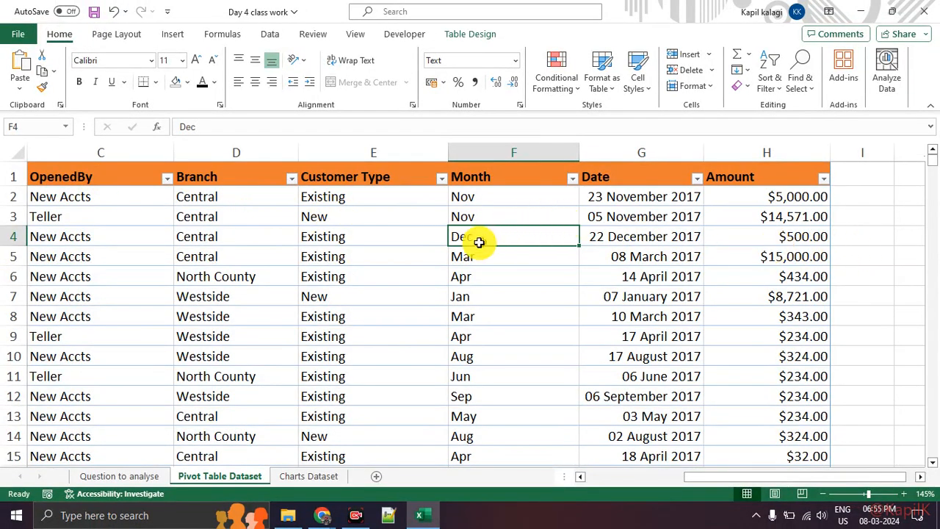
{"action": "scroll", "coordinate": [433, 220], "scroll_direction": "down", "scroll_amount": 5}
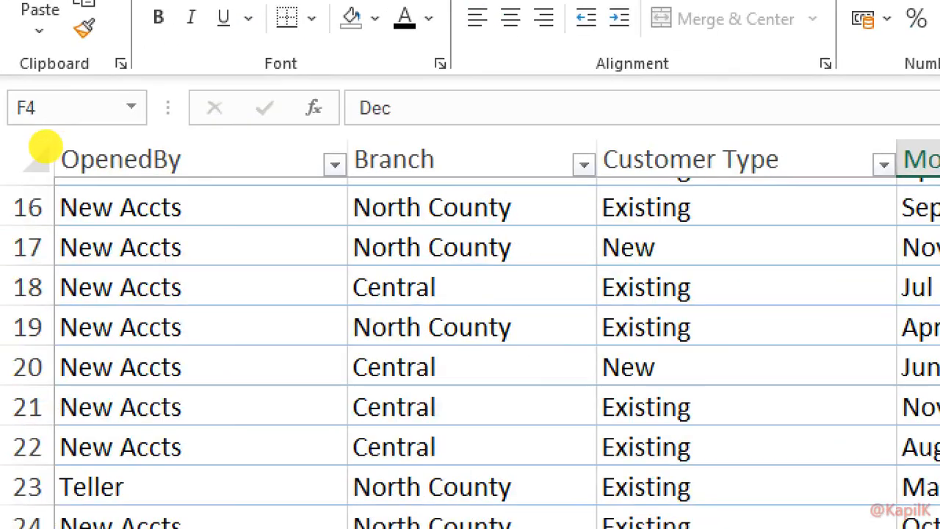
{"action": "mouse_move", "coordinate": [153, 115]}
{"action": "left_mouse_down"}
{"action": "mouse_move", "coordinate": [52, 103]}
{"action": "mouse_move", "coordinate": [243, 206]}
{"action": "mouse_move", "coordinate": [872, 214]}
{"action": "mouse_move", "coordinate": [871, 132]}
{"action": "mouse_move", "coordinate": [121, 100]}
{"action": "mouse_move", "coordinate": [45, 122]}
{"action": "left_mouse_up"}
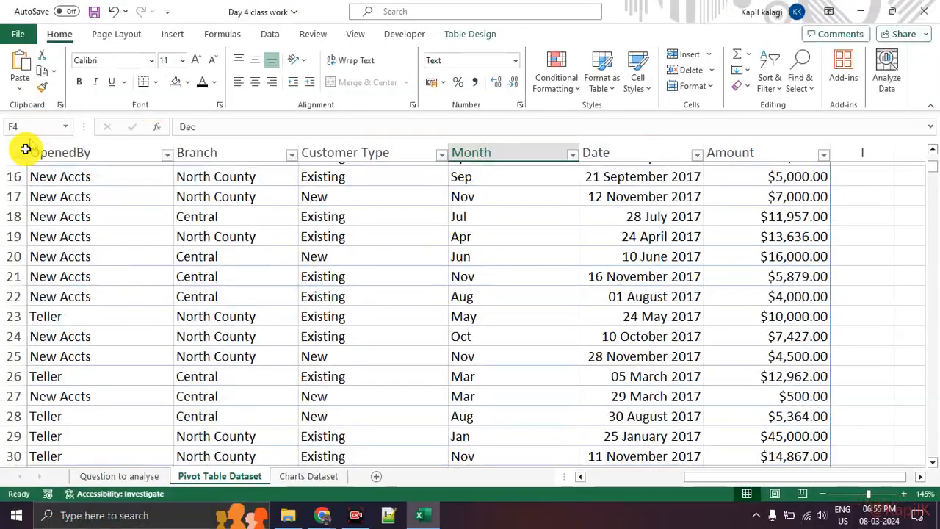
{"action": "scroll", "coordinate": [771, 275], "scroll_direction": "up", "scroll_amount": 5}
{"action": "left_click", "coordinate": [866, 276]}
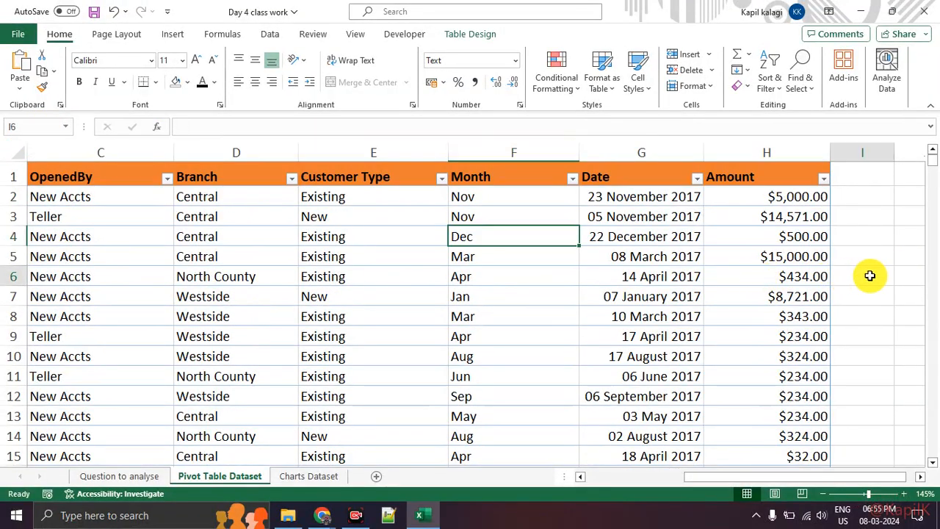
{"action": "scroll", "coordinate": [870, 276], "scroll_direction": "down", "scroll_amount": 6}
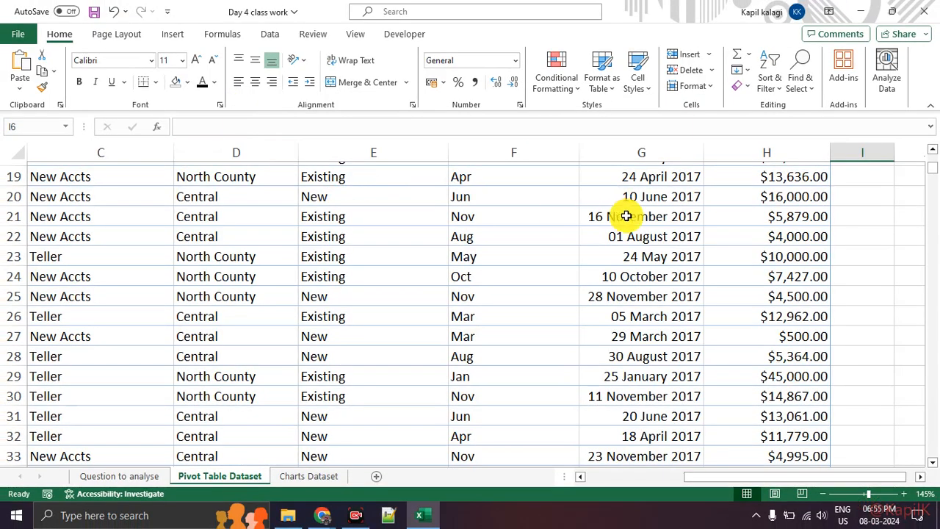
{"action": "scroll", "coordinate": [624, 220], "scroll_direction": "up", "scroll_amount": 6}
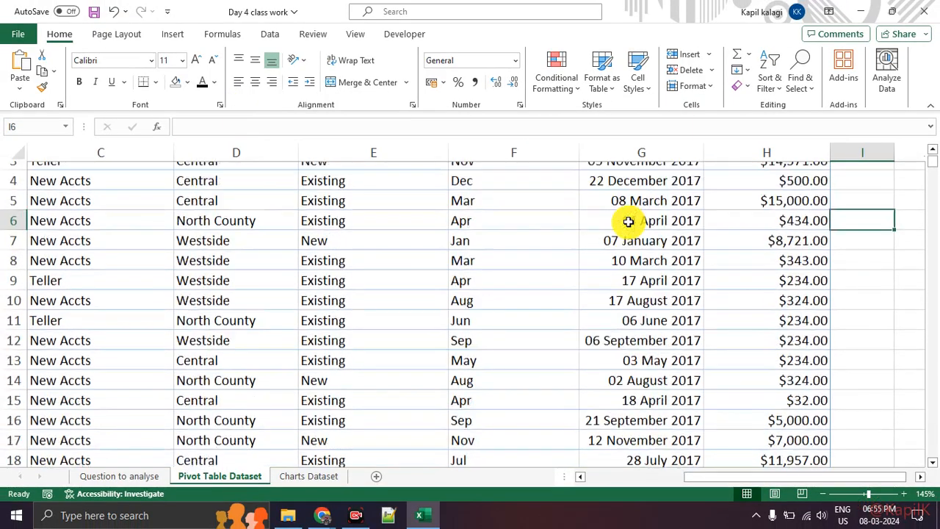
Step: With a Date cell in the table selected, look through the records down to about row 621 and check the Amount entry in H621
{"action": "left_click", "coordinate": [612, 216]}
{"action": "scroll", "coordinate": [612, 213], "scroll_direction": "down", "scroll_amount": 20}
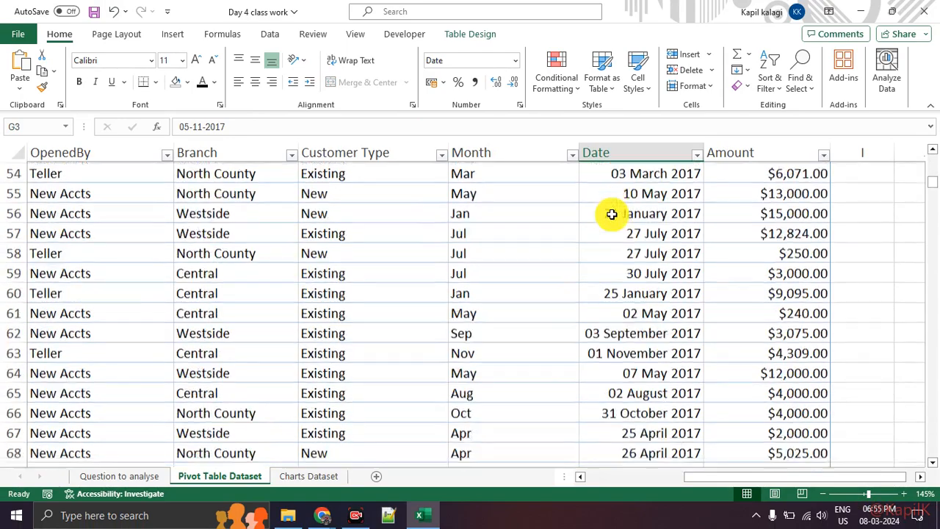
{"action": "scroll", "coordinate": [598, 221], "scroll_direction": "down", "scroll_amount": 7}
{"action": "scroll", "coordinate": [564, 235], "scroll_direction": "up", "scroll_amount": 7}
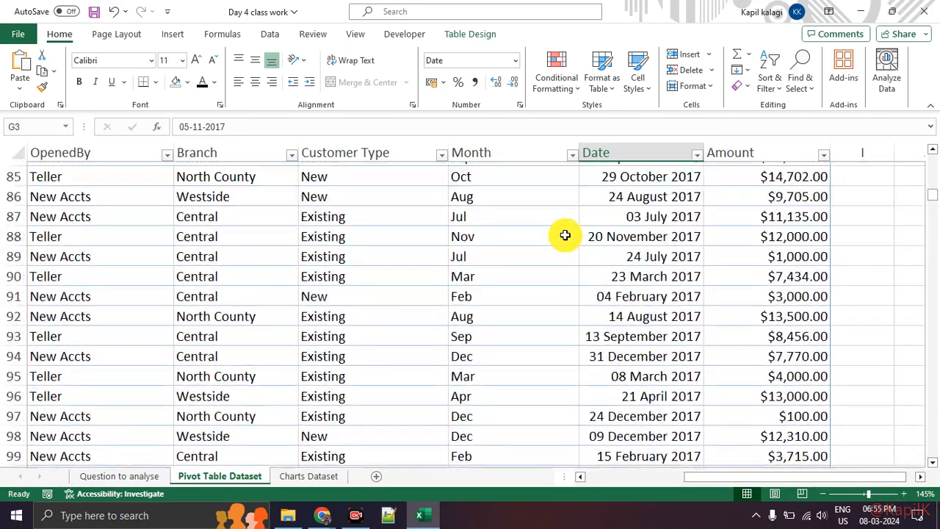
{"action": "scroll", "coordinate": [564, 235], "scroll_direction": "down", "scroll_amount": 12}
{"action": "scroll", "coordinate": [565, 235], "scroll_direction": "down", "scroll_amount": 12}
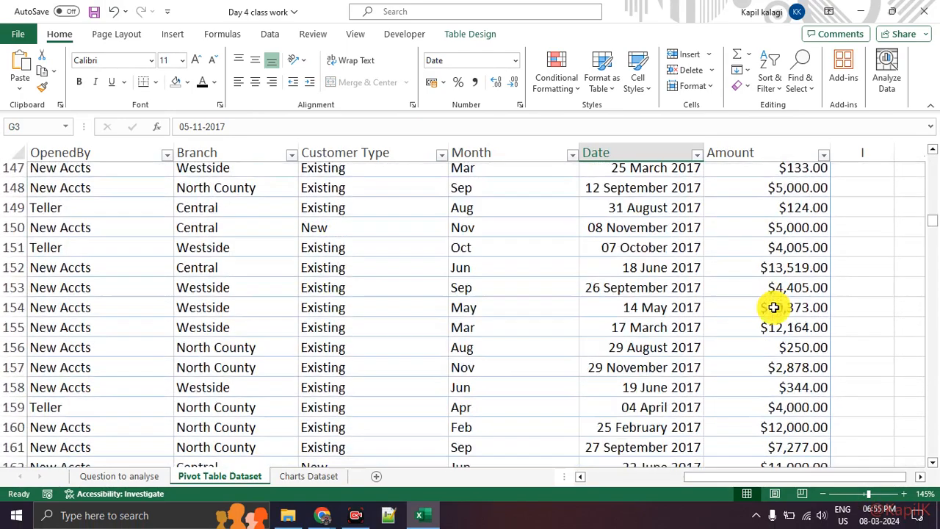
{"action": "scroll", "coordinate": [775, 315], "scroll_direction": "down", "scroll_amount": 20}
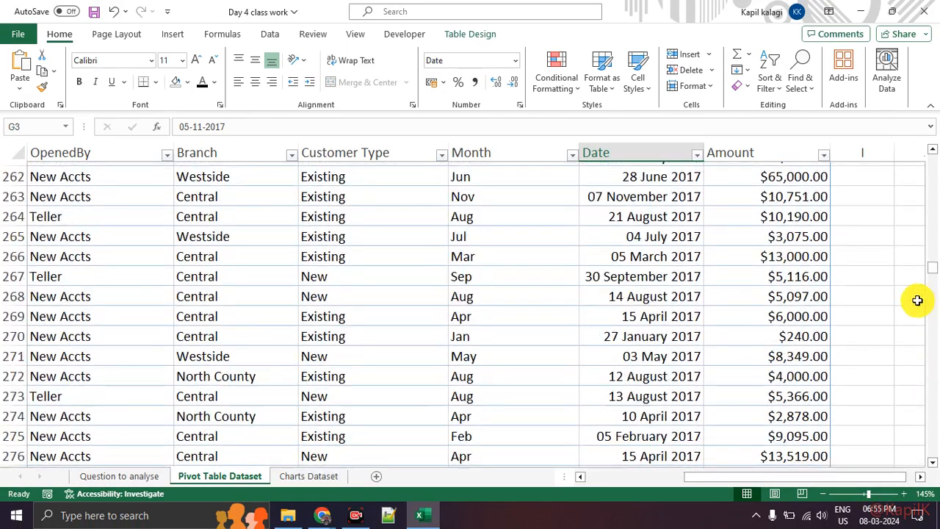
{"action": "left_click_drag", "start_coordinate": [932, 275], "coordinate": [933, 373]}
{"action": "scroll", "coordinate": [833, 367], "scroll_direction": "down", "scroll_amount": 18}
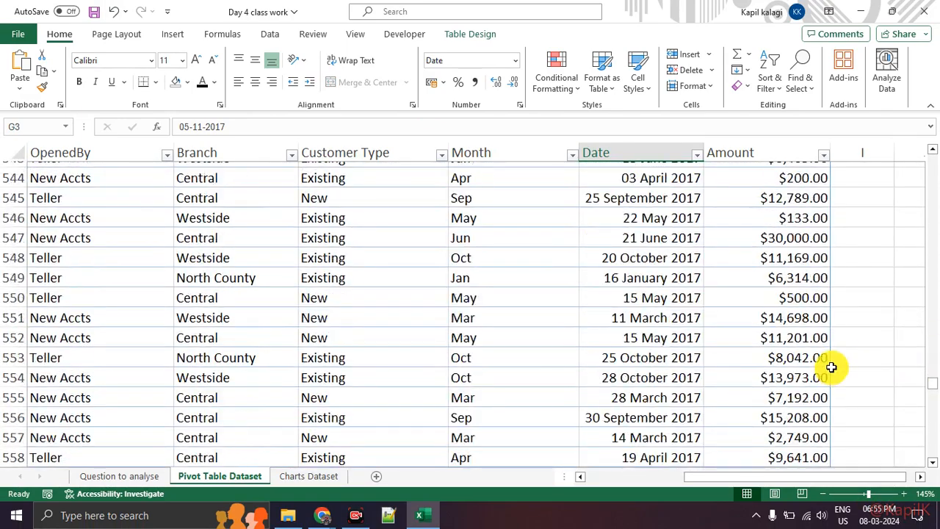
{"action": "scroll", "coordinate": [807, 387], "scroll_direction": "down", "scroll_amount": 10}
{"action": "left_click", "coordinate": [788, 397]}
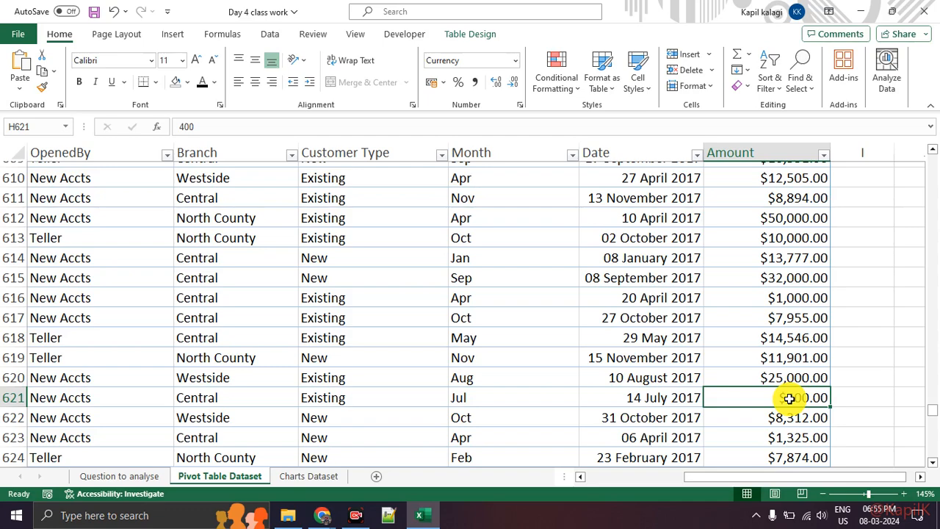
Step: Check the column headings at the last Amount entry, H723, and with the blank cell just below the table selected
{"action": "key", "text": "ctrl+Down"}
{"action": "scroll", "coordinate": [783, 404], "scroll_direction": "down", "scroll_amount": 2}
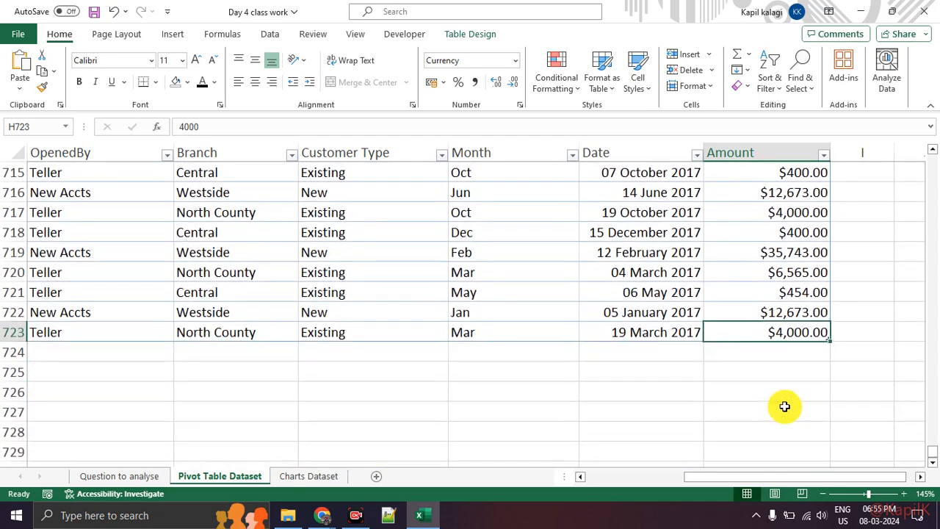
{"action": "left_click", "coordinate": [776, 352]}
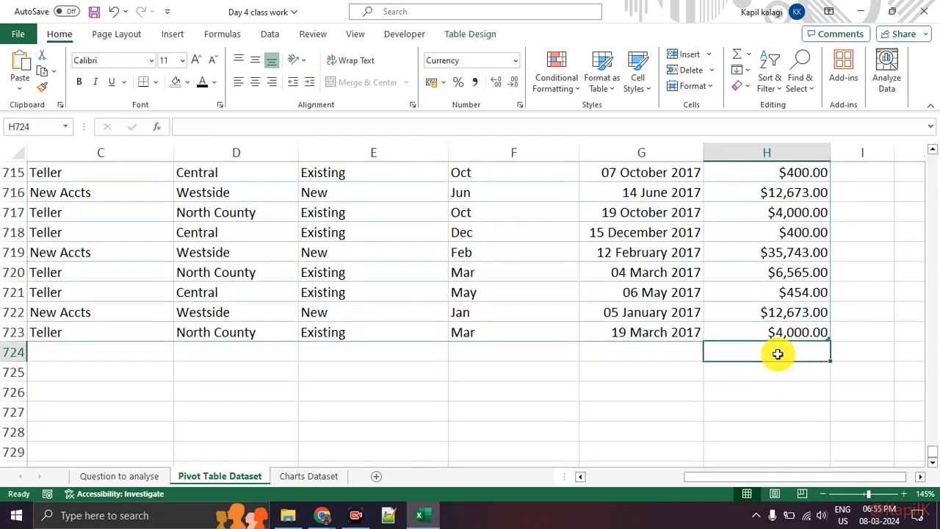
Step: With a Branch cell inside the table selected, examine the table style options such as Header Row, Total Row and Banded Rows
{"action": "left_click", "coordinate": [229, 273]}
{"action": "left_click", "coordinate": [472, 34]}
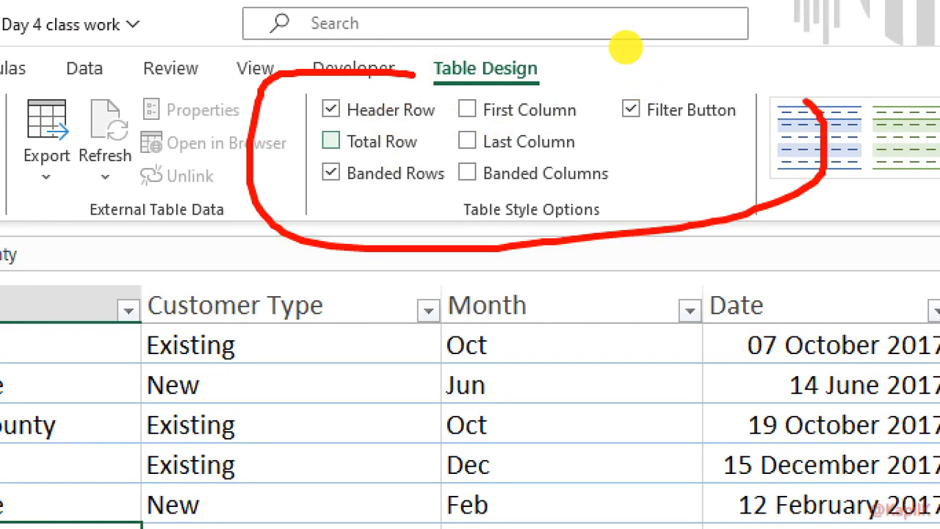
{"action": "left_click_drag", "start_coordinate": [308, 125], "coordinate": [376, 108]}
{"action": "left_click_drag", "start_coordinate": [454, 111], "coordinate": [503, 83]}
{"action": "mouse_move", "coordinate": [467, 136]}
{"action": "left_mouse_down"}
{"action": "mouse_move", "coordinate": [478, 151]}
{"action": "mouse_move", "coordinate": [532, 125]}
{"action": "left_mouse_up"}
{"action": "key", "text": "Escape"}
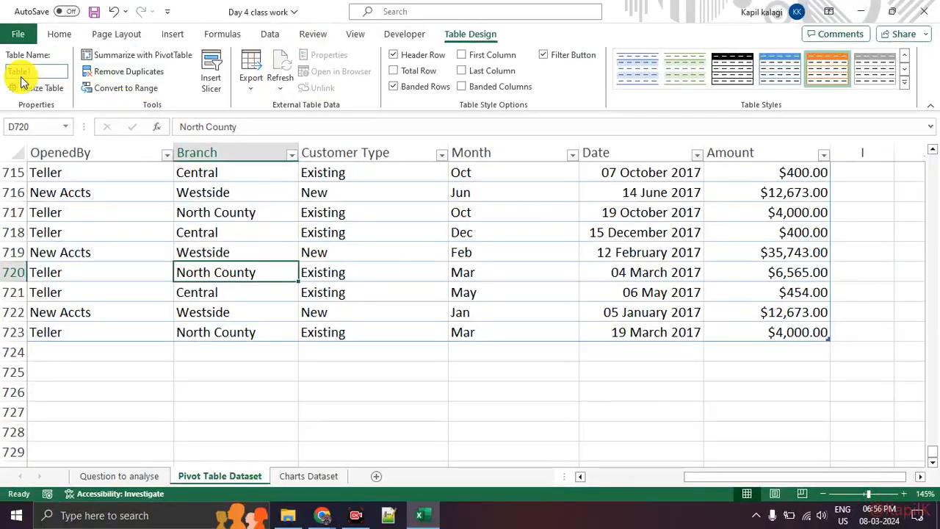
Step: Rename the table as Bank_Data
{"action": "left_click", "coordinate": [36, 72]}
{"action": "type", "text": "Banki"}
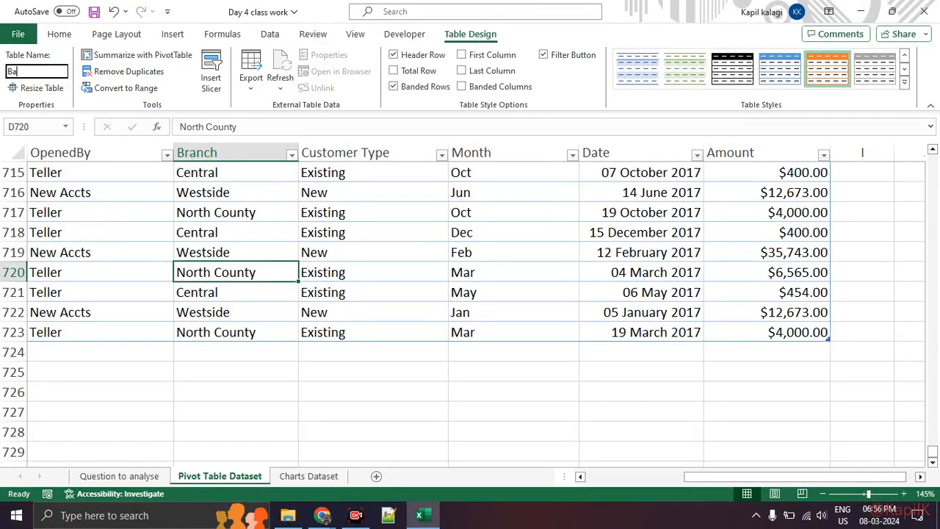
{"action": "key", "text": "BackSpace"}
{"action": "type", "text": "_US"}
{"action": "key", "text": "BackSpace"}
{"action": "key", "text": "BackSpace"}
{"action": "type", "text": "Data"}
{"action": "left_click", "coordinate": [87, 224]}
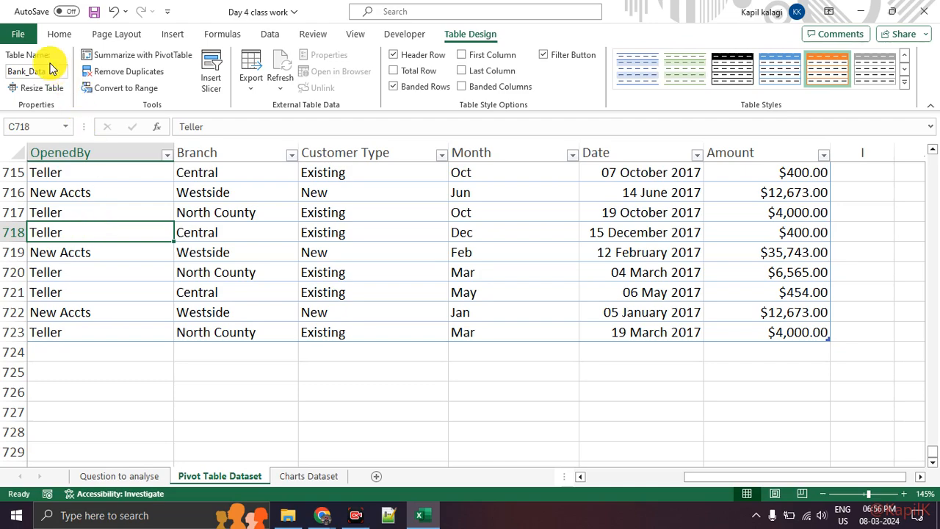
Step: Look back through the records from the end of the table up to the header row, leaving a cell outside the table selected
{"action": "left_click", "coordinate": [199, 192]}
{"action": "scroll", "coordinate": [235, 237], "scroll_direction": "up", "scroll_amount": 3}
{"action": "scroll", "coordinate": [235, 237], "scroll_direction": "up", "scroll_amount": 20}
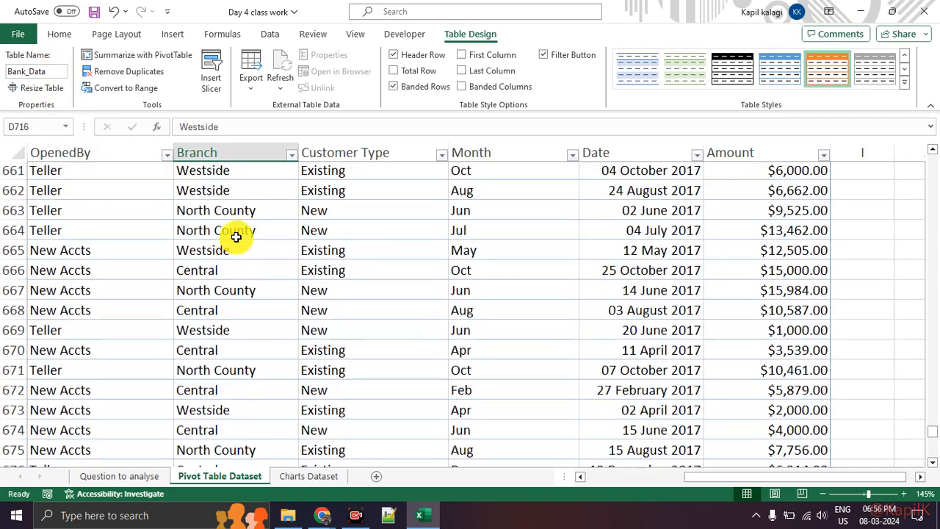
{"action": "scroll", "coordinate": [239, 235], "scroll_direction": "up", "scroll_amount": 20}
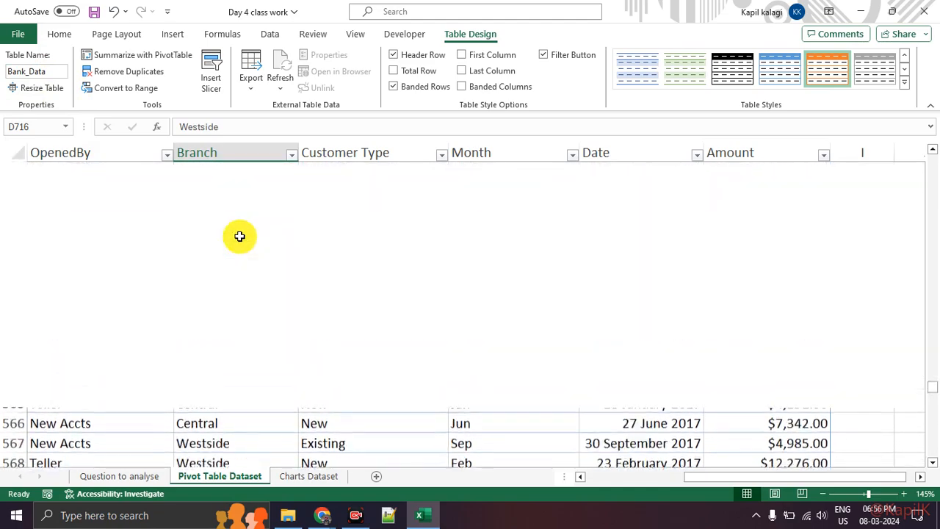
{"action": "scroll", "coordinate": [239, 234], "scroll_direction": "up", "scroll_amount": 20}
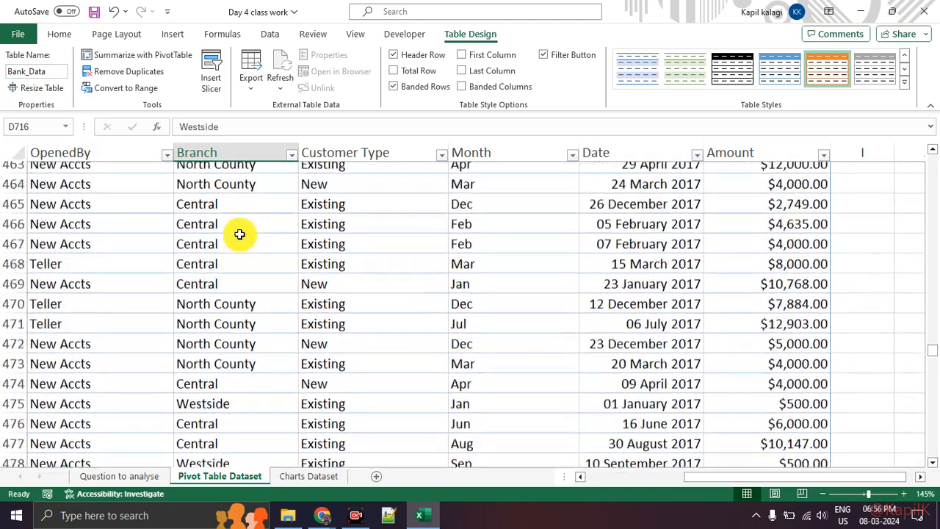
{"action": "scroll", "coordinate": [240, 233], "scroll_direction": "up", "scroll_amount": 7}
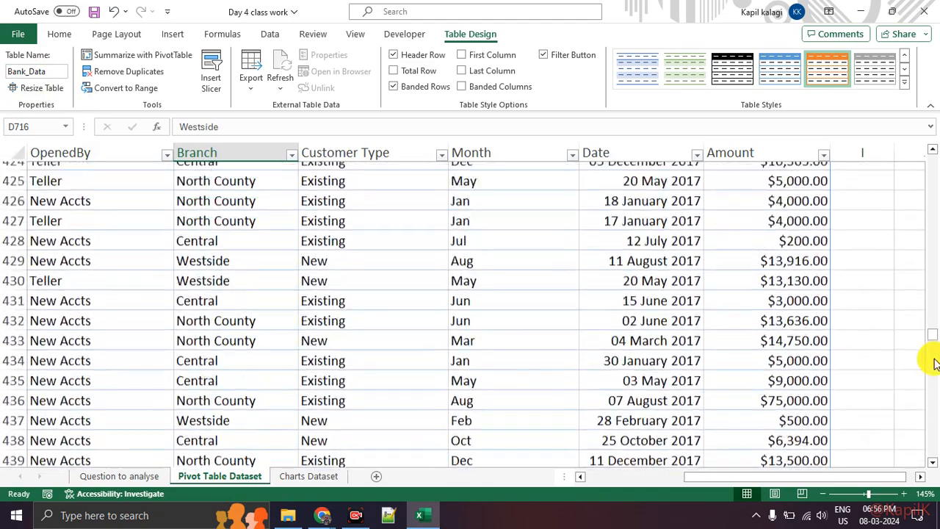
{"action": "left_click", "coordinate": [886, 352]}
{"action": "left_click_drag", "start_coordinate": [922, 340], "coordinate": [931, 157]}
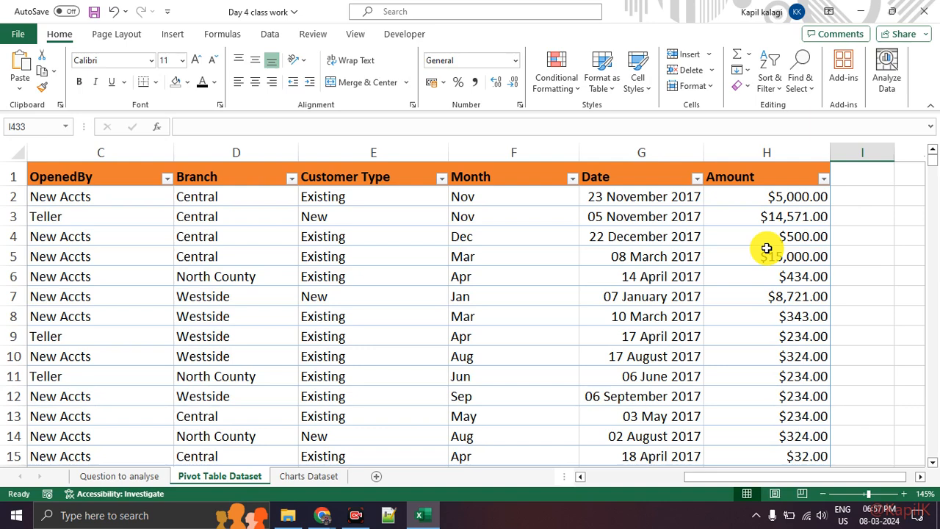
Step: On the Question to analyse sheet, change "many" to "much" in question 1 in cell A2
{"action": "left_click", "coordinate": [121, 478]}
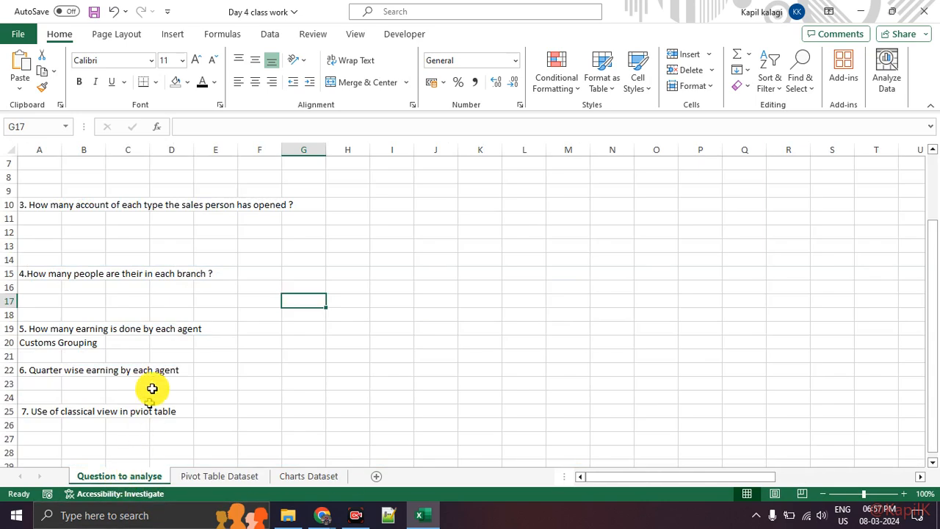
{"action": "scroll", "coordinate": [144, 423], "scroll_direction": "up", "scroll_amount": 2}
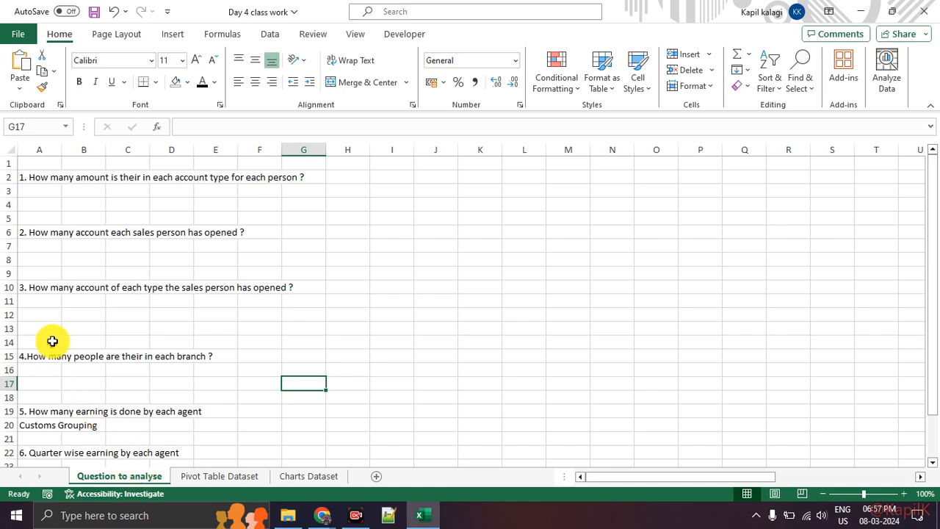
{"action": "left_click", "coordinate": [42, 179]}
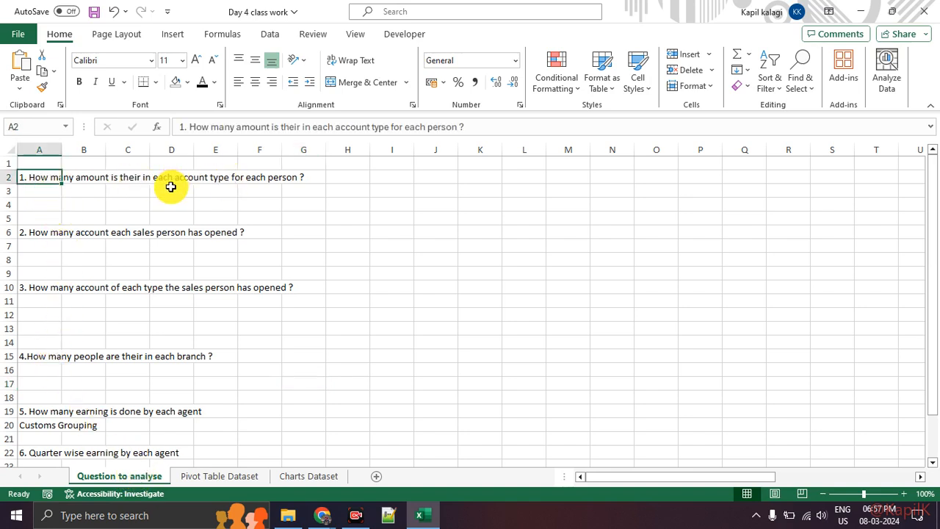
{"action": "left_click", "coordinate": [144, 201]}
{"action": "left_click", "coordinate": [45, 189]}
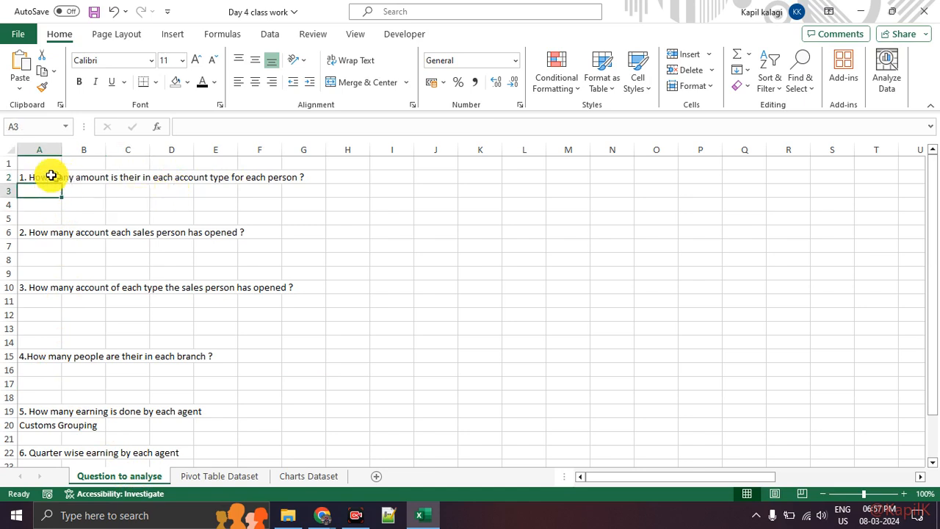
{"action": "left_click", "coordinate": [60, 177]}
{"action": "double_click", "coordinate": [223, 126]}
{"action": "type", "text": "much"}
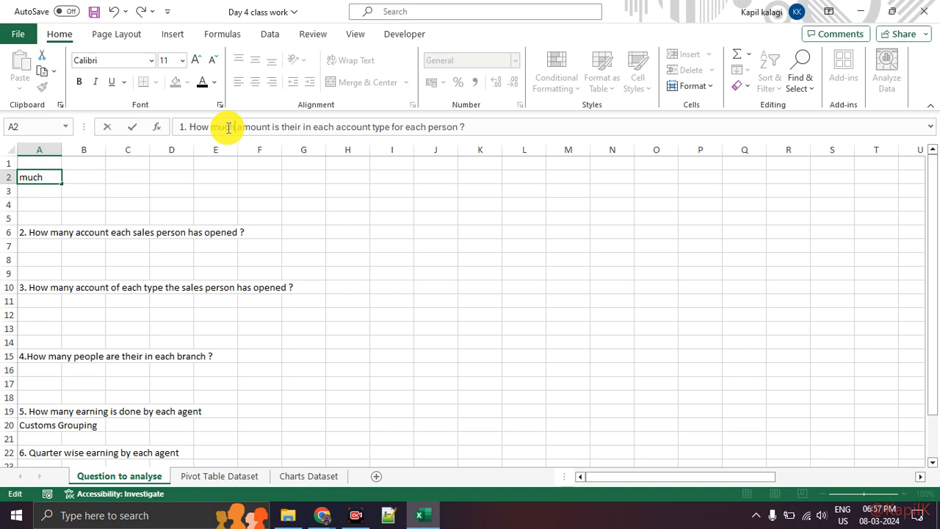
{"action": "left_click", "coordinate": [242, 202]}
Step: Replace "person" with "agent" in question 1 in cell A2
{"action": "left_click", "coordinate": [48, 180]}
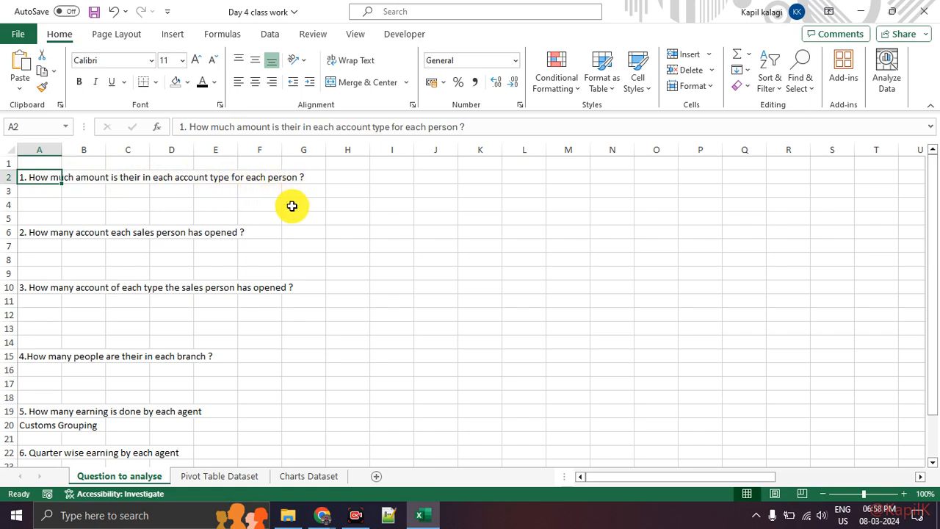
{"action": "left_click", "coordinate": [278, 181]}
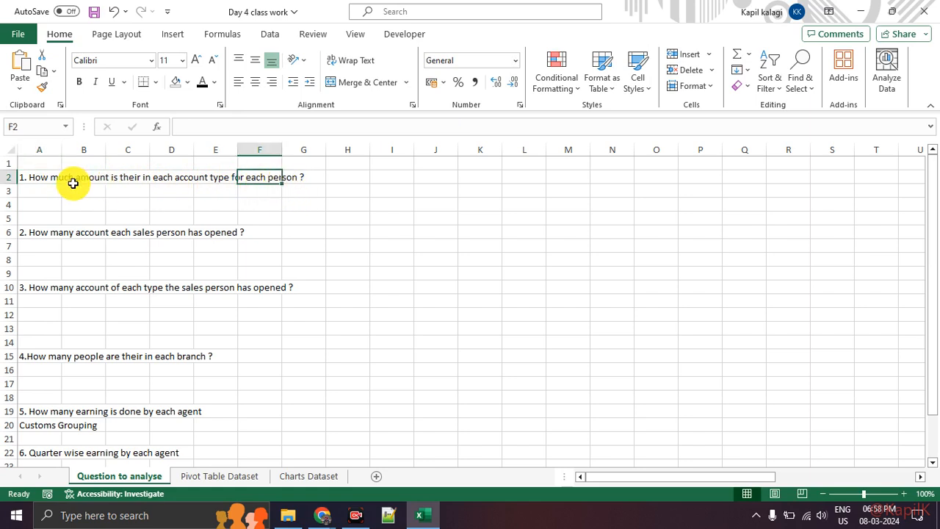
{"action": "left_click", "coordinate": [44, 180]}
{"action": "double_click", "coordinate": [443, 127]}
{"action": "type", "text": "agent"}
{"action": "key", "text": "Return"}
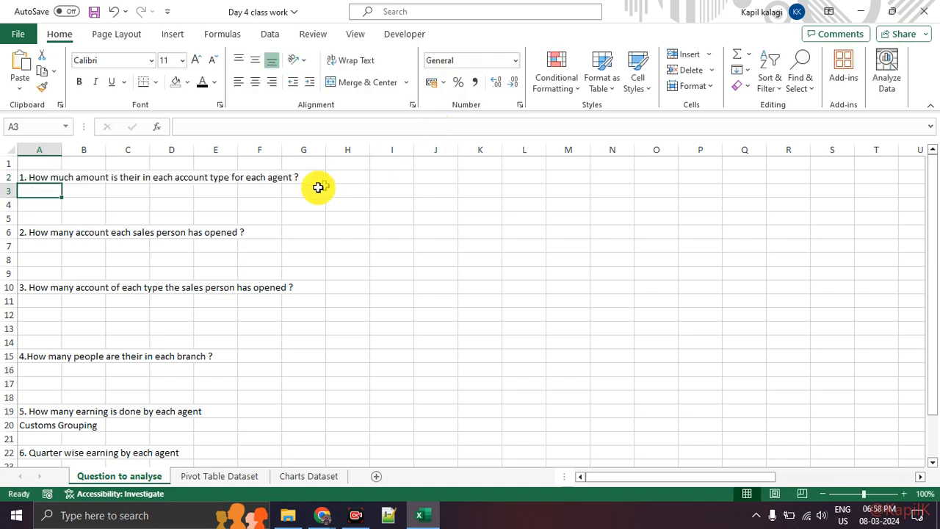
{"action": "left_click", "coordinate": [40, 178]}
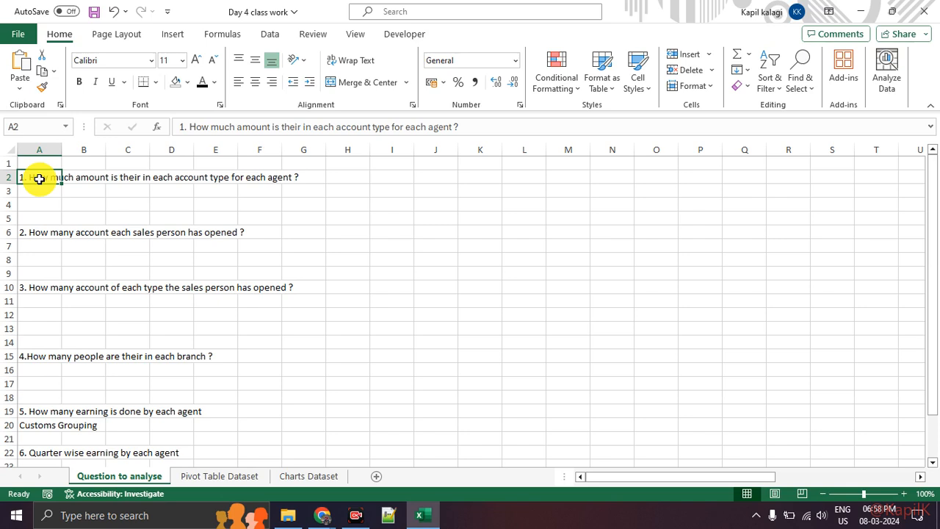
{"action": "left_click", "coordinate": [464, 299]}
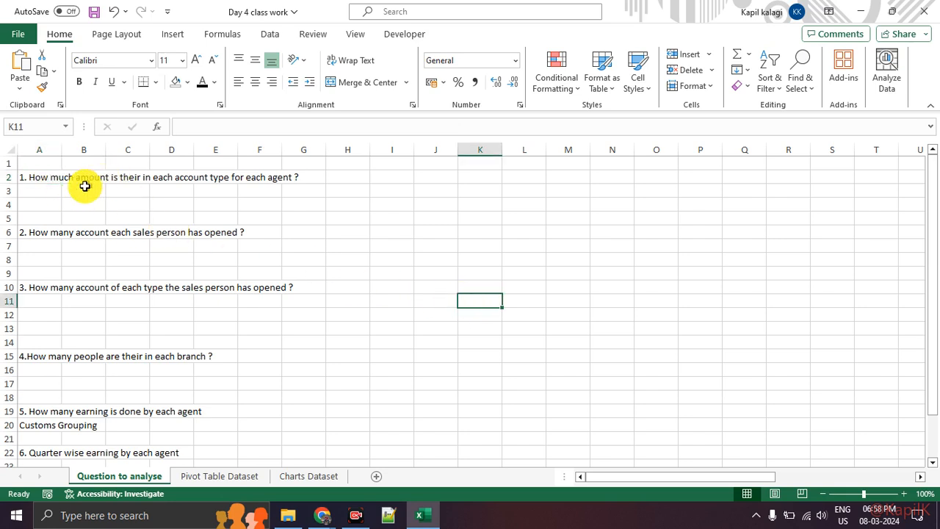
{"action": "left_click", "coordinate": [50, 171]}
{"action": "left_click", "coordinate": [478, 190]}
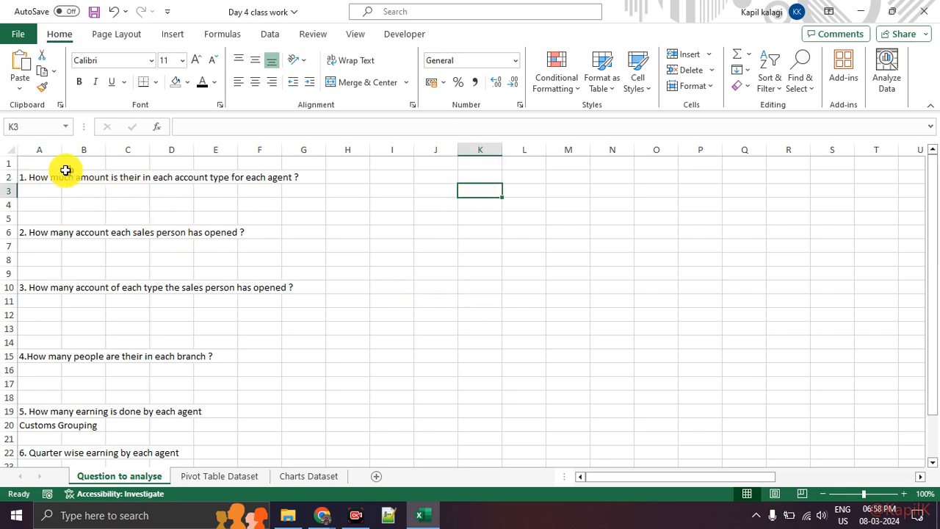
{"action": "left_click", "coordinate": [41, 173]}
Step: List the fields needed for question 1 as amount, agent and account type in cells J4 to J6
{"action": "left_click", "coordinate": [437, 204]}
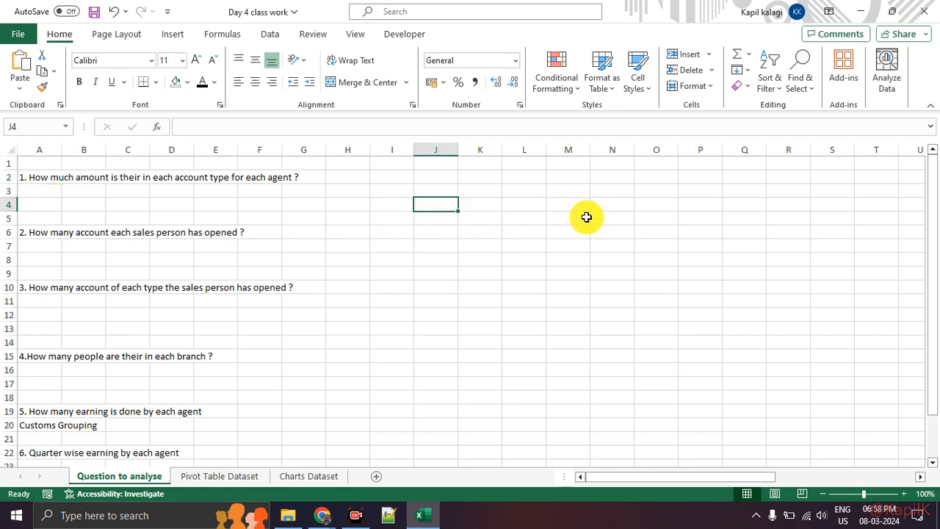
{"action": "type", "text": "amount"}
{"action": "key", "text": "Return"}
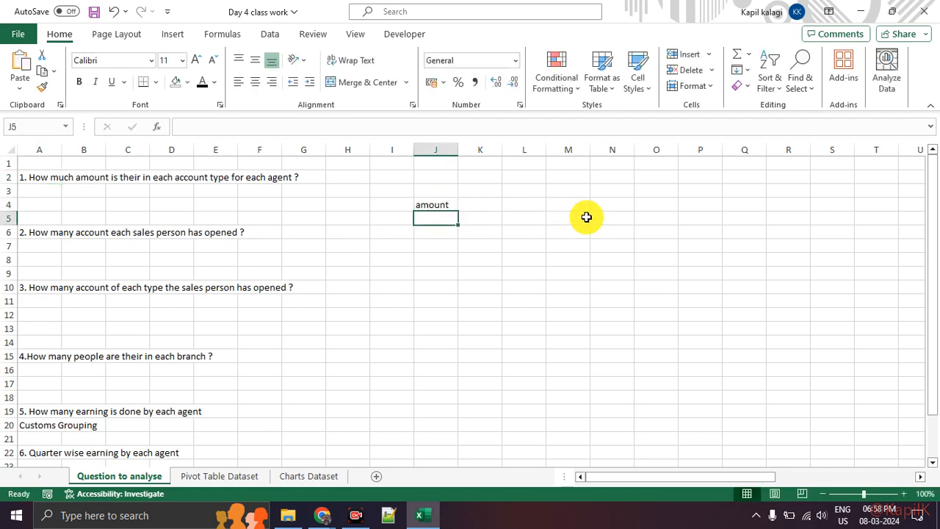
{"action": "type", "text": "agent"}
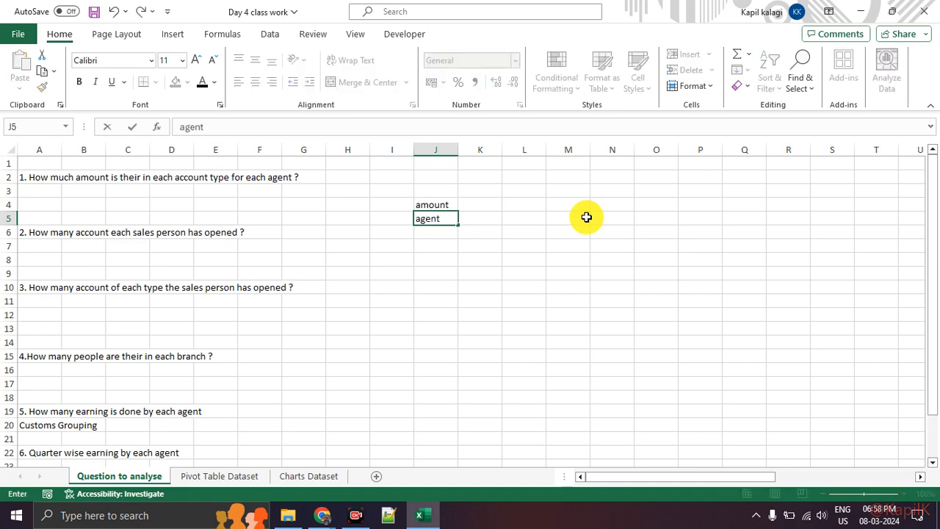
{"action": "key", "text": "Return"}
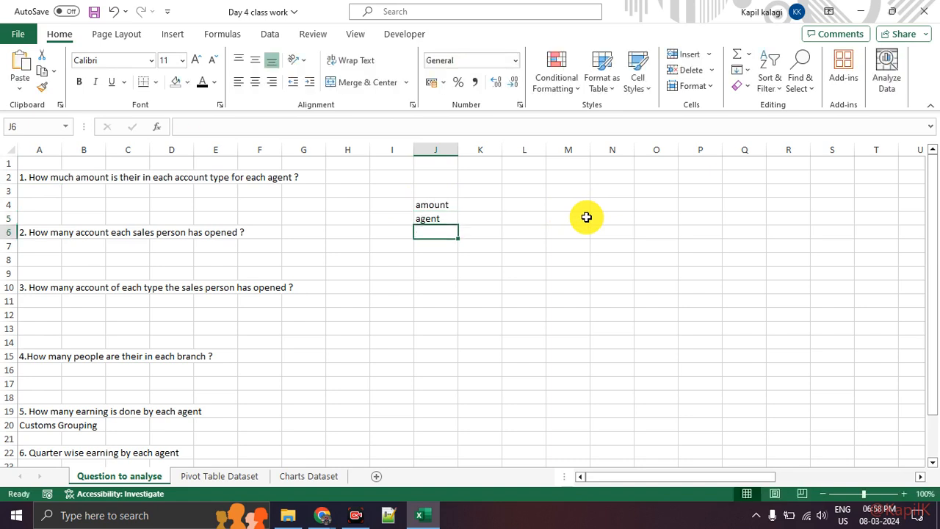
{"action": "type", "text": "account type"}
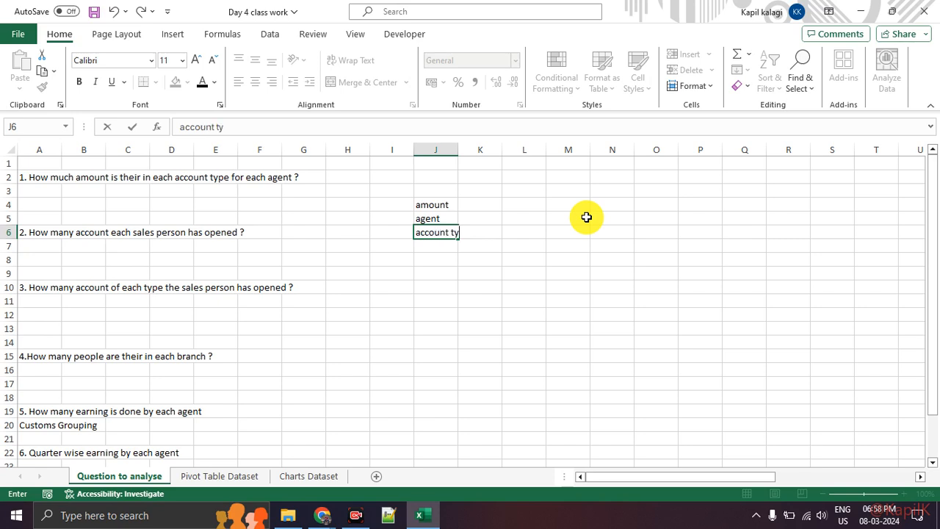
{"action": "key", "text": "Return"}
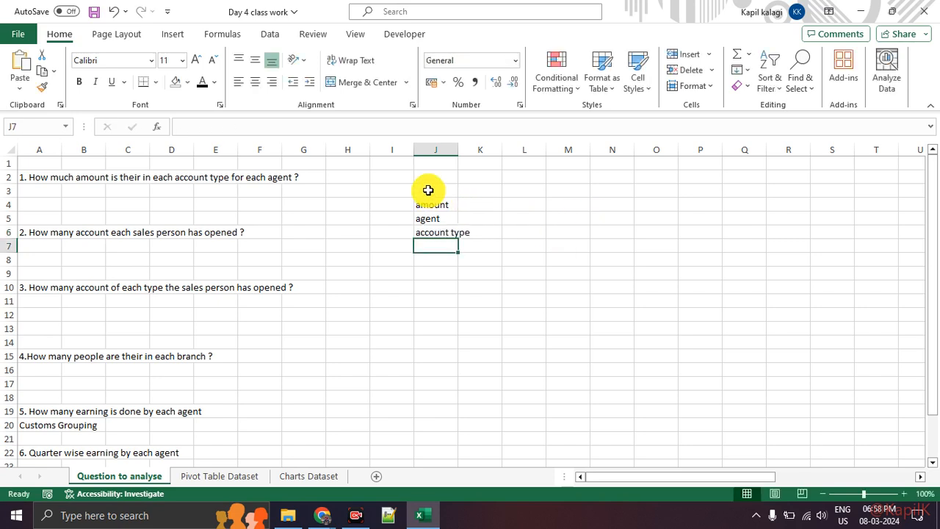
Step: Compare the wording of question 1 in A2 with the fields listed in J4:J6
{"action": "left_click_drag", "start_coordinate": [428, 191], "coordinate": [436, 254]}
{"action": "left_click", "coordinate": [436, 255]}
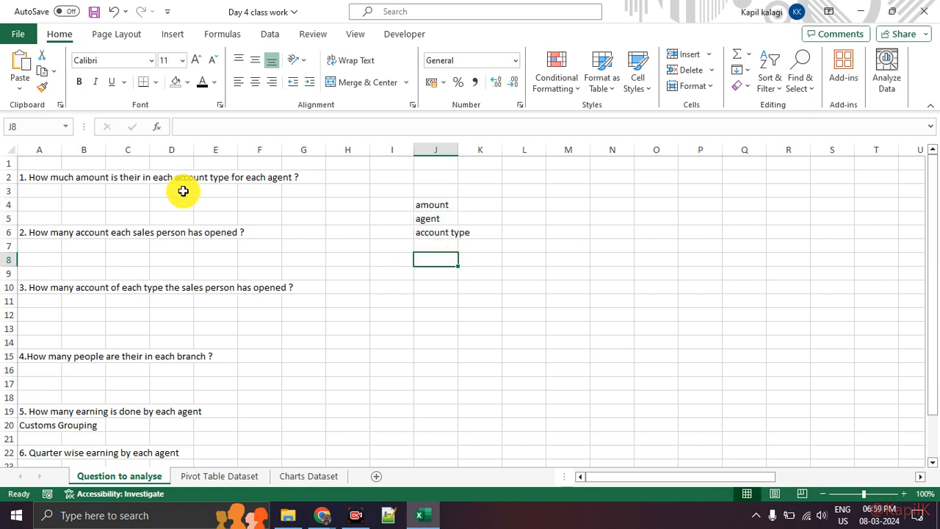
{"action": "left_click", "coordinate": [38, 166]}
{"action": "left_click", "coordinate": [29, 178]}
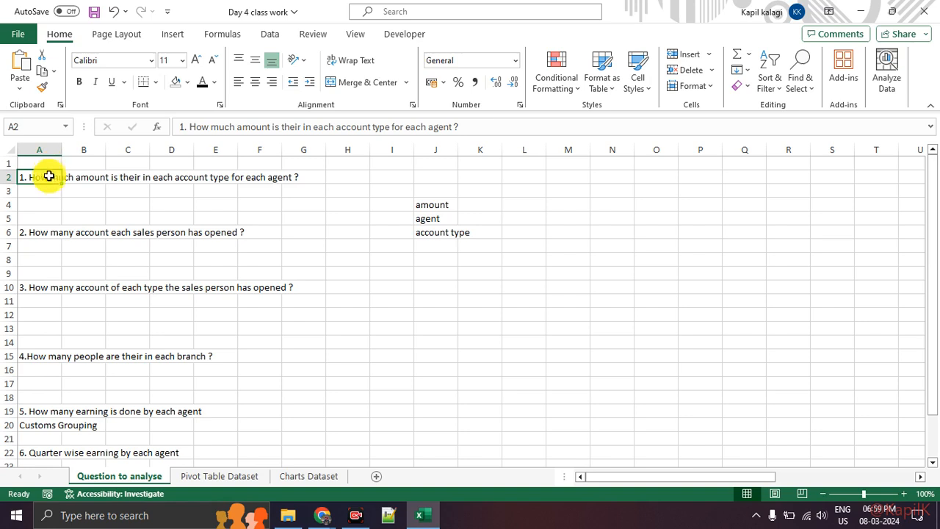
{"action": "left_click_drag", "start_coordinate": [433, 205], "coordinate": [435, 233]}
{"action": "left_click", "coordinate": [440, 314]}
{"action": "left_click", "coordinate": [472, 206]}
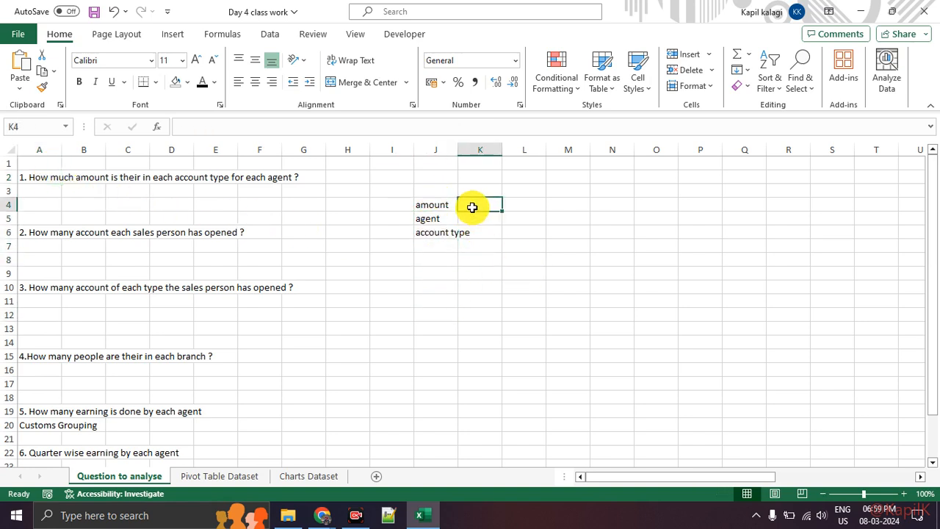
{"action": "left_click", "coordinate": [436, 219]}
Step: Move the account type entry from J6 to L4
{"action": "left_click_drag", "start_coordinate": [437, 239], "coordinate": [518, 192]}
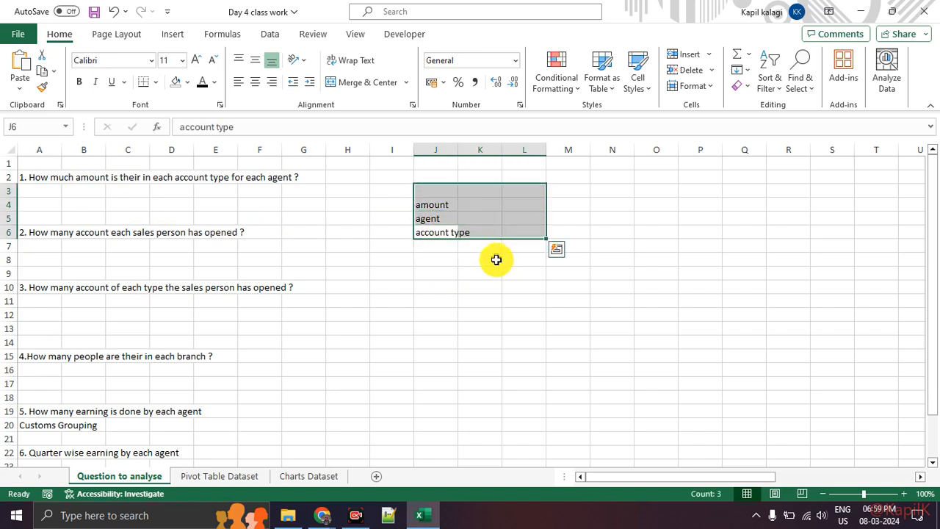
{"action": "left_click", "coordinate": [494, 260]}
{"action": "left_click", "coordinate": [430, 233]}
{"action": "left_click_drag", "start_coordinate": [433, 238], "coordinate": [521, 209]}
{"action": "left_click", "coordinate": [434, 234]}
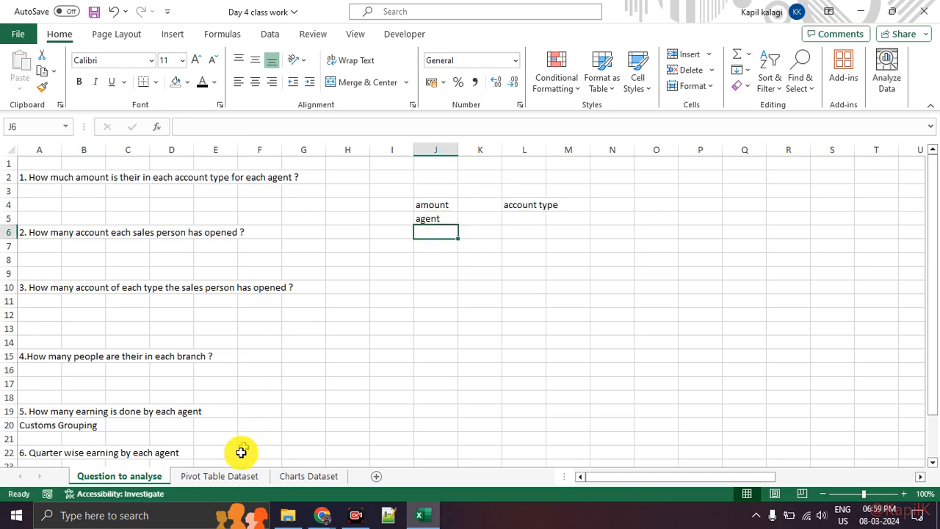
Step: Switch to the Pivot Table Dataset sheet and look at its first columns, starting with Agent and AcctType
{"action": "left_click", "coordinate": [251, 474]}
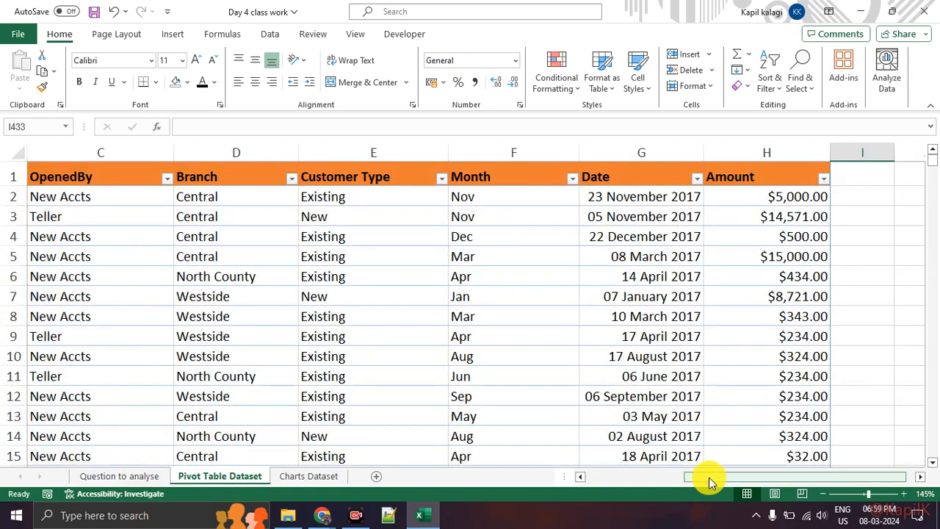
{"action": "left_click_drag", "start_coordinate": [709, 478], "coordinate": [539, 478]}
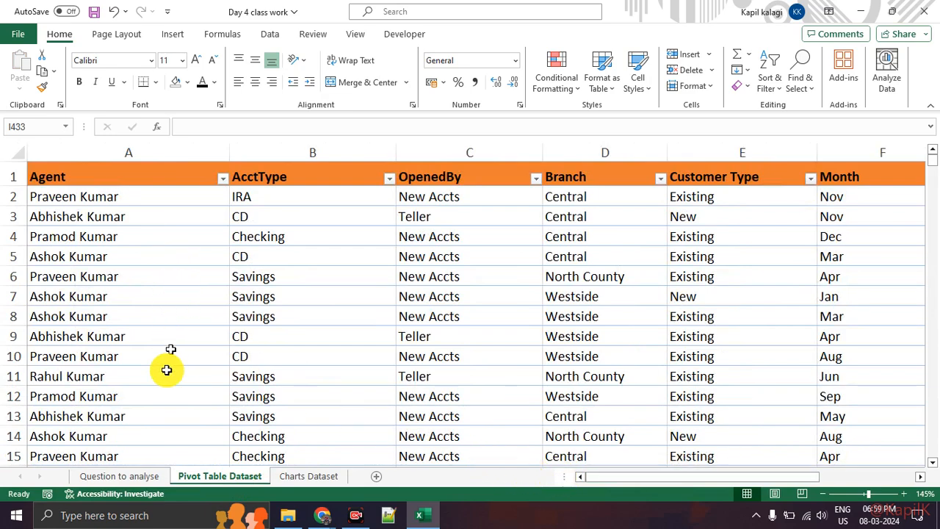
Step: Return to the Question to analyse sheet and enter three sample agent first names in J6:J8, below the agent heading
{"action": "left_click", "coordinate": [135, 475]}
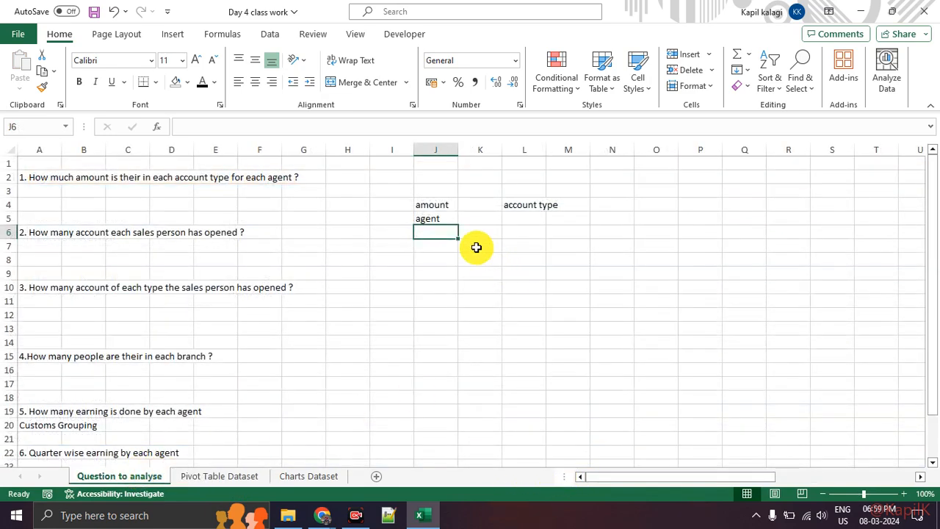
{"action": "type", "text": "Rahul"}
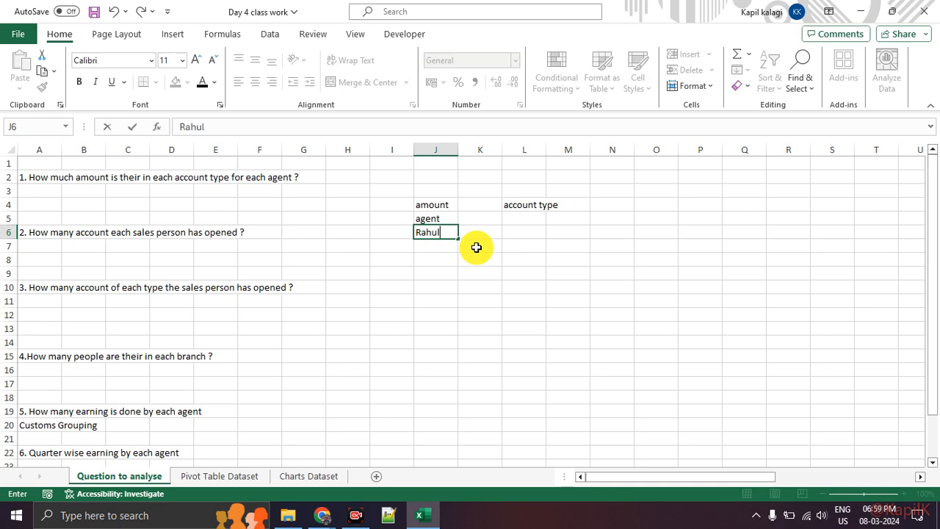
{"action": "key", "text": "Return"}
{"action": "type", "text": "Pravin"}
{"action": "key", "text": "Return"}
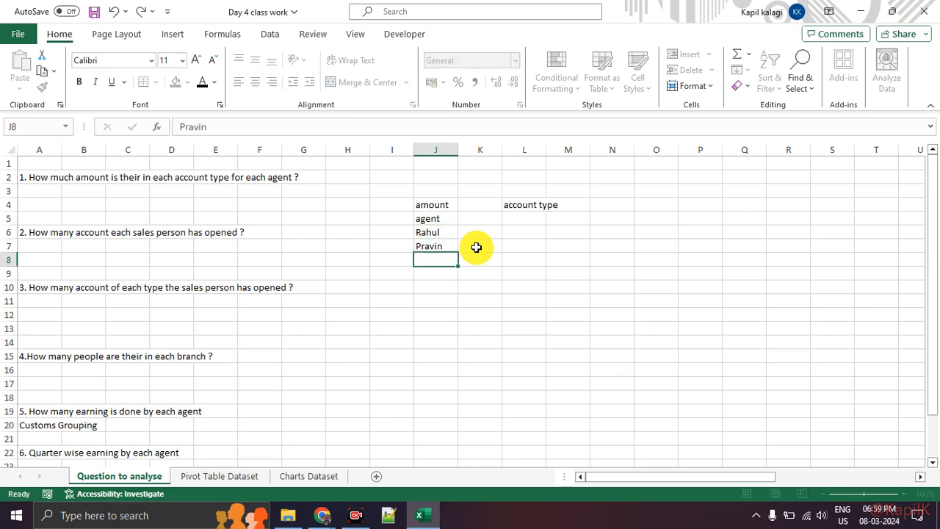
{"action": "type", "text": "Akshok"}
{"action": "key", "text": "Return"}
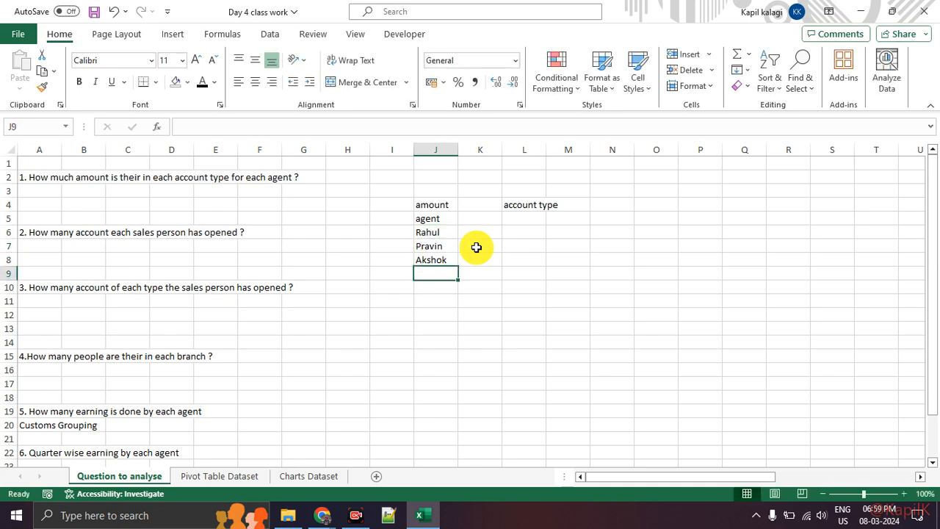
Step: Clear the amount entry from J4 and move the account type heading from L4 to K4
{"action": "left_click", "coordinate": [437, 203]}
{"action": "key", "text": "Delete"}
{"action": "left_click", "coordinate": [440, 273]}
{"action": "left_click", "coordinate": [526, 211]}
{"action": "left_click_drag", "start_coordinate": [526, 211], "coordinate": [488, 213]}
{"action": "left_click", "coordinate": [485, 258]}
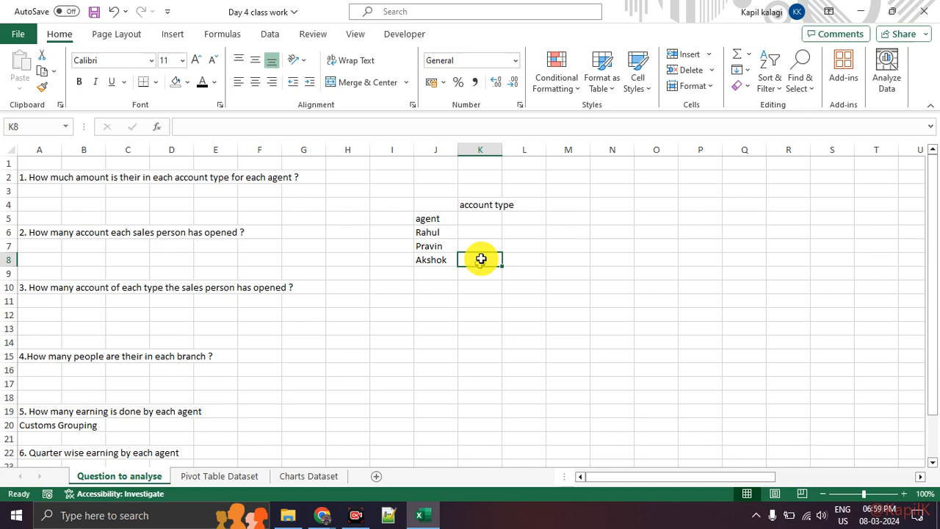
Step: Autofit the width of column K and move the account type heading up to K3
{"action": "double_click", "coordinate": [502, 150]}
{"action": "left_click", "coordinate": [486, 203]}
{"action": "left_click_drag", "start_coordinate": [486, 200], "coordinate": [487, 190]}
Step: Enter the sample account types IRA, Checking and Saving across cells K4:M4
{"action": "left_click", "coordinate": [486, 204]}
{"action": "type", "text": "IRA"}
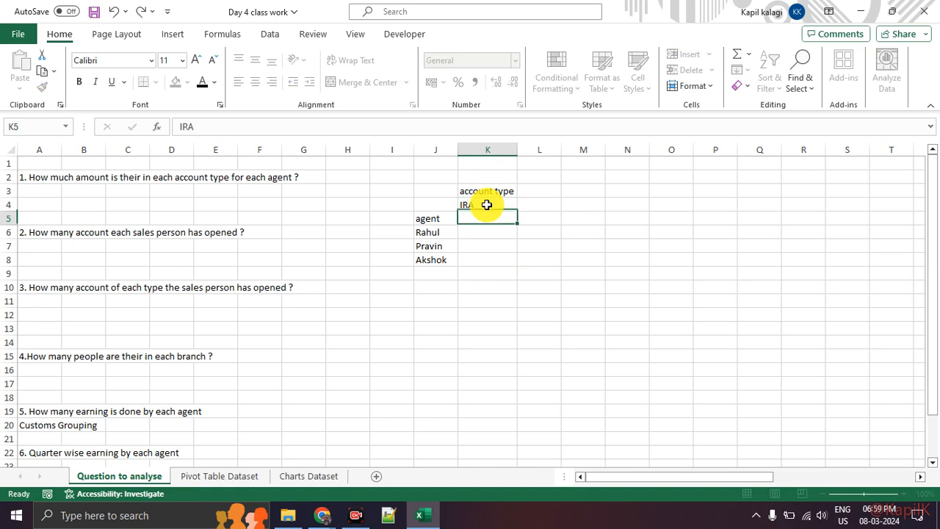
{"action": "key", "text": "Return"}
{"action": "key", "text": "Up"}
{"action": "key", "text": "Right"}
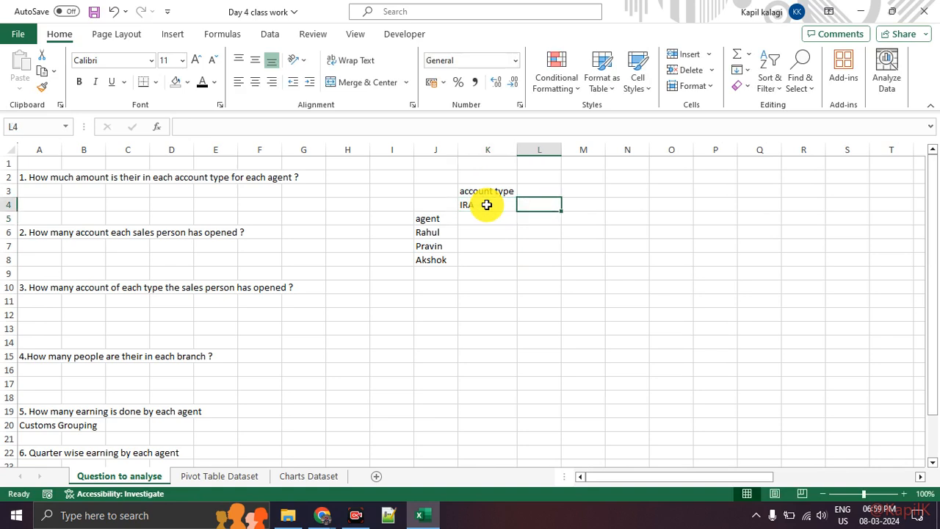
{"action": "type", "text": "Checking"}
{"action": "key", "text": "Return"}
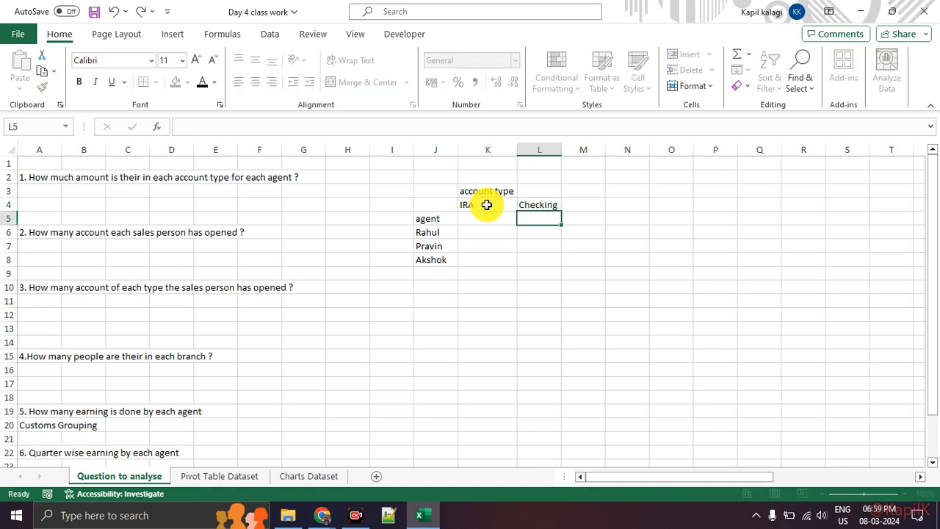
{"action": "key", "text": "Up"}
{"action": "key", "text": "Right"}
{"action": "type", "text": "Saving"}
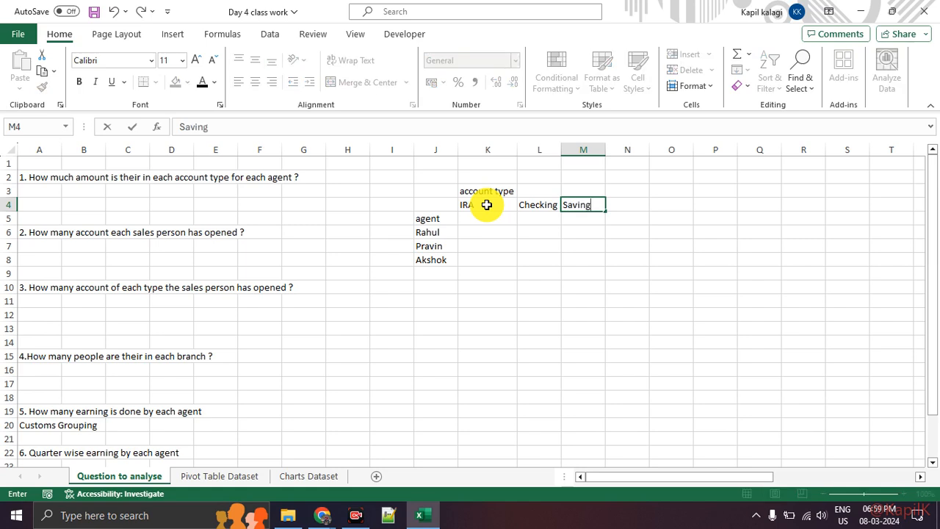
{"action": "key", "text": "Return"}
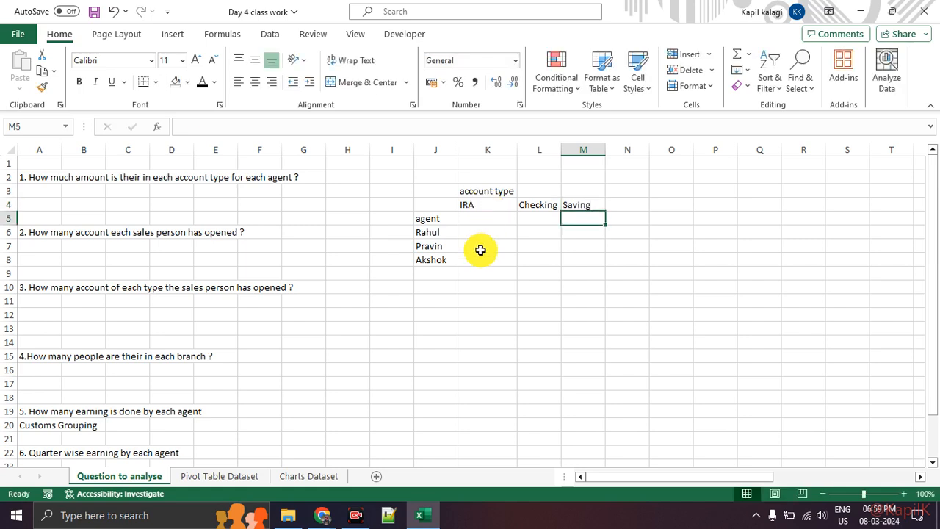
Step: Move the IRA, Checking and Saving headings down one row to K5:M5
{"action": "left_click_drag", "start_coordinate": [480, 213], "coordinate": [584, 205]}
{"action": "left_click_drag", "start_coordinate": [499, 212], "coordinate": [498, 228]}
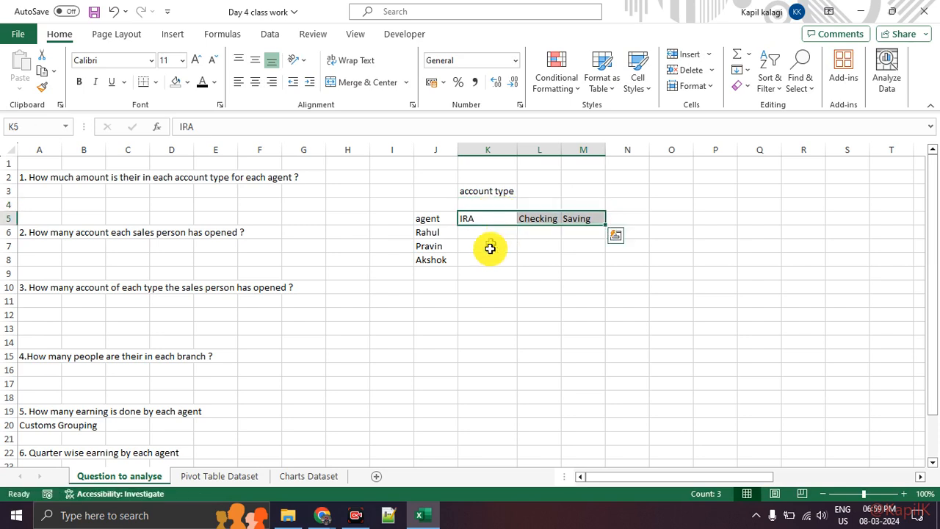
{"action": "left_click", "coordinate": [489, 248]}
Step: Place the agent heading in J4 and the account type heading beside it in K4
{"action": "left_click", "coordinate": [438, 221]}
{"action": "left_click_drag", "start_coordinate": [439, 217], "coordinate": [487, 214]}
{"action": "left_click", "coordinate": [489, 192]}
Step: Enter the sample amounts 45666, 6778 and 7667 in K6:M6 for the first agent
{"action": "left_click", "coordinate": [485, 235]}
{"action": "type", "text": "45666"}
{"action": "key", "text": "Return"}
{"action": "key", "text": "Up"}
{"action": "key", "text": "Right"}
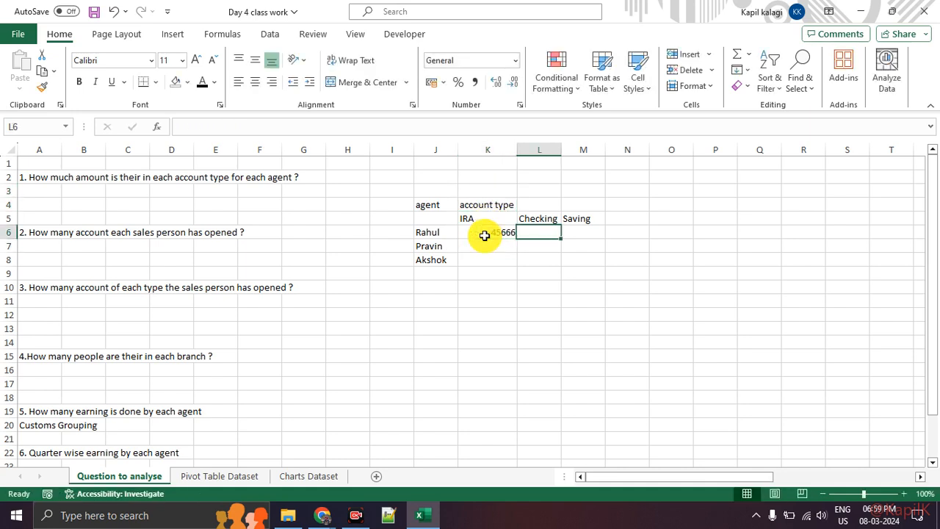
{"action": "type", "text": "6778"}
{"action": "key", "text": "Return"}
{"action": "key", "text": "Return"}
{"action": "key", "text": "Up"}
{"action": "key", "text": "Up"}
{"action": "key", "text": "Right"}
{"action": "type", "text": "7667"}
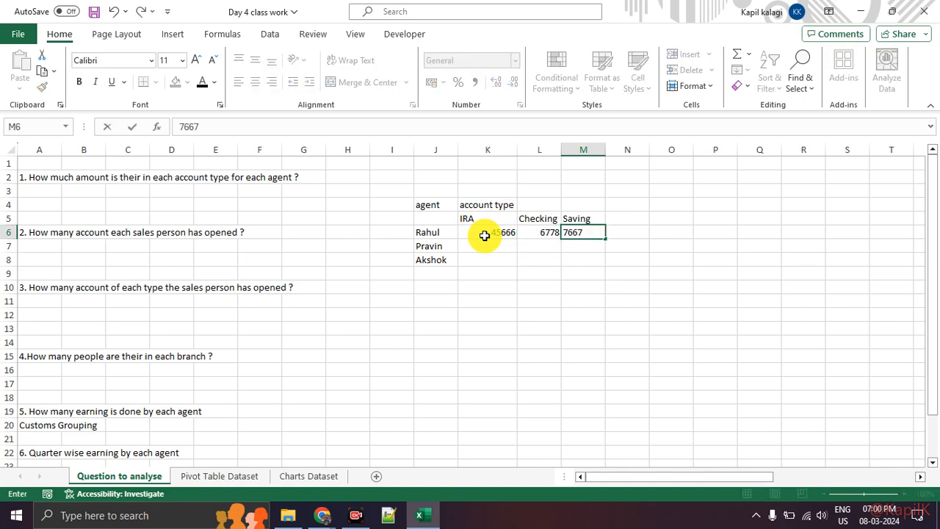
{"action": "key", "text": "Return"}
{"action": "key", "text": "Left"}
{"action": "key", "text": "Left"}
Step: Copy the sample amounts in K6:M6 to the other two agents' rows, K7:M7 and K8:M8
{"action": "left_click_drag", "start_coordinate": [484, 235], "coordinate": [577, 232]}
{"action": "key", "text": "ctrl+c"}
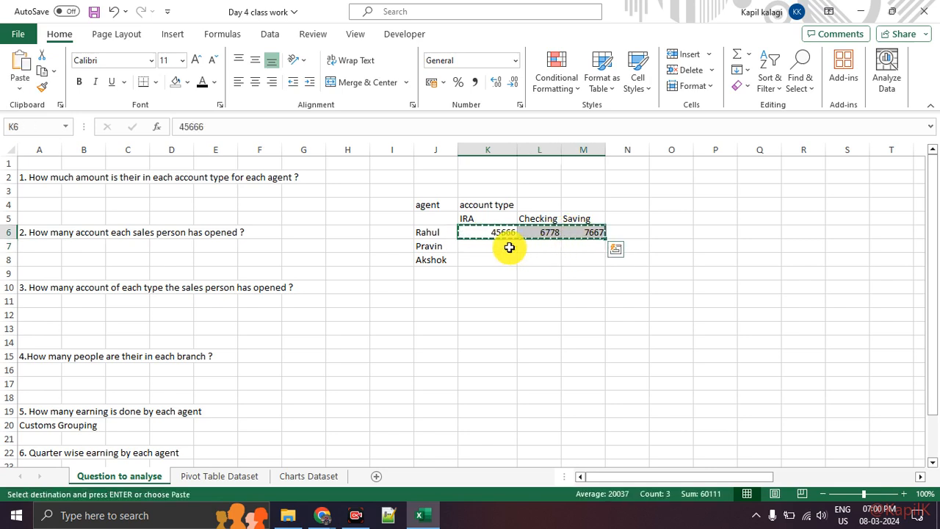
{"action": "left_click", "coordinate": [509, 247]}
{"action": "key", "text": "ctrl+v"}
{"action": "left_click", "coordinate": [504, 257]}
{"action": "key", "text": "ctrl+v"}
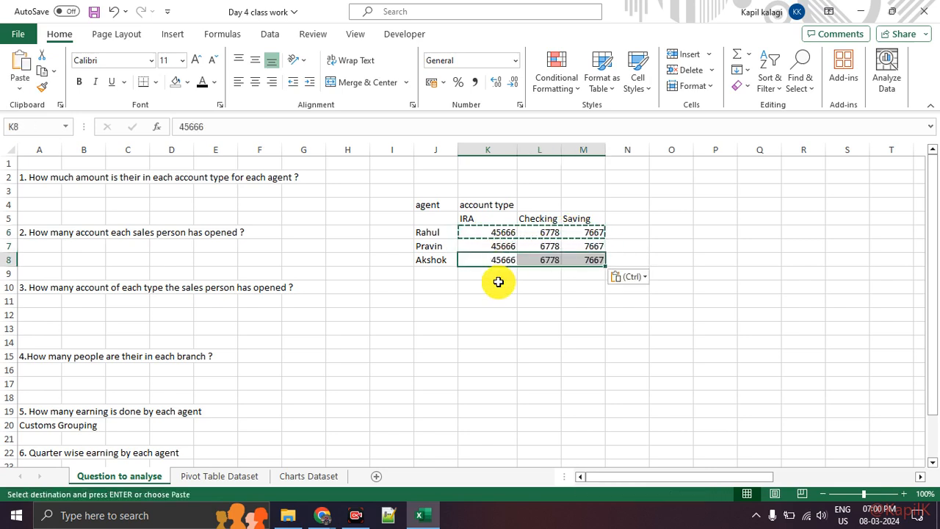
{"action": "key", "text": "Escape"}
{"action": "left_click", "coordinate": [487, 245]}
{"action": "type", "text": "dsasd"}
{"action": "left_click", "coordinate": [535, 248]}
{"action": "type", "text": "asd"}
{"action": "key", "text": "ctrl+z"}
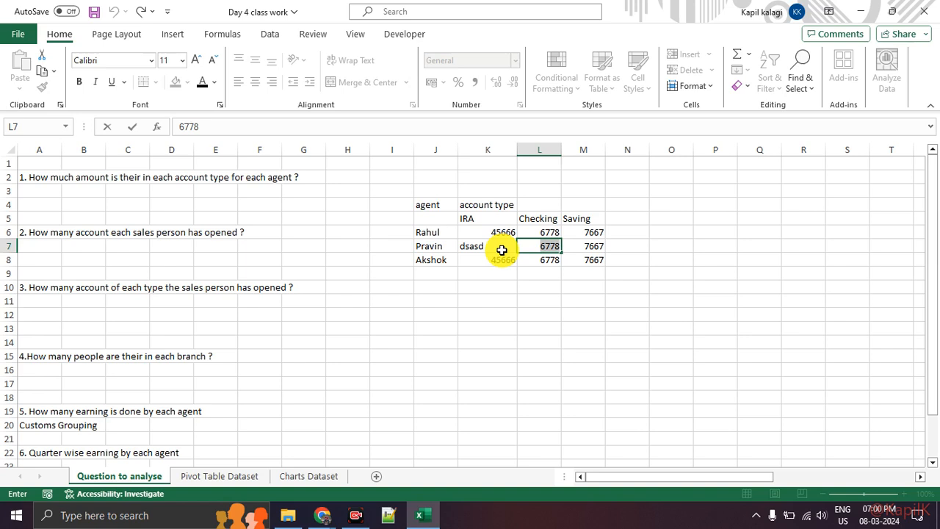
{"action": "left_click", "coordinate": [452, 346]}
{"action": "left_click", "coordinate": [505, 246]}
{"action": "key", "text": "ctrl+z"}
{"action": "left_click", "coordinate": [492, 288]}
{"action": "left_click", "coordinate": [491, 248]}
{"action": "double_click", "coordinate": [494, 250]}
{"action": "key", "text": "Return"}
Step: Set the second agent's IRA amount in K7 to 78347
{"action": "left_click", "coordinate": [498, 244]}
{"action": "type", "text": "78347"}
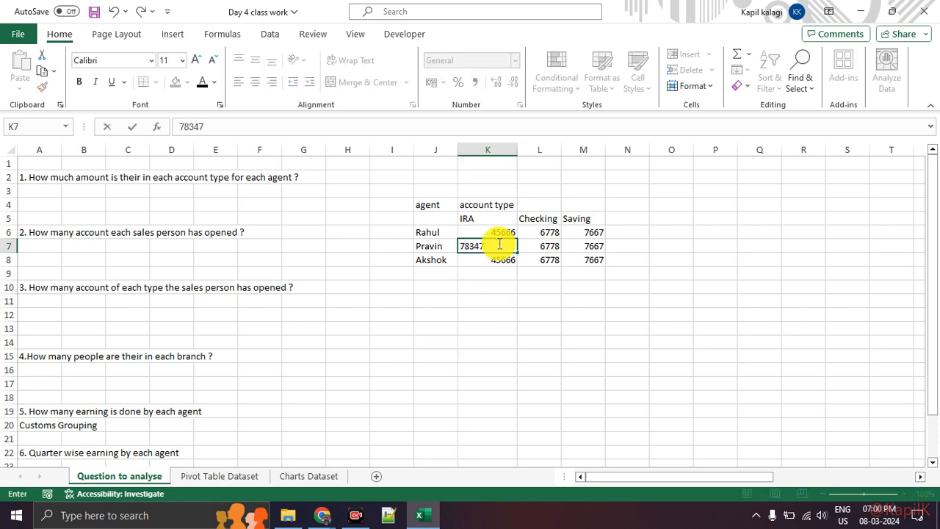
{"action": "type", "text": "\\"}
{"action": "key", "text": "Return"}
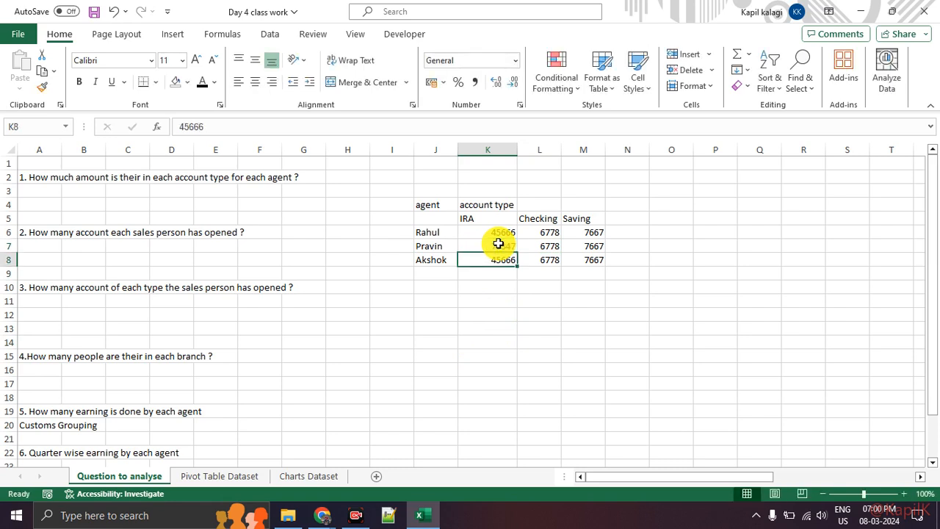
Step: Compare the wording of question 1 in A2 with the sample summary layout in J5:M8
{"action": "left_click", "coordinate": [449, 312]}
{"action": "left_click_drag", "start_coordinate": [497, 237], "coordinate": [594, 304]}
{"action": "left_click", "coordinate": [594, 304]}
{"action": "left_click_drag", "start_coordinate": [448, 212], "coordinate": [592, 265]}
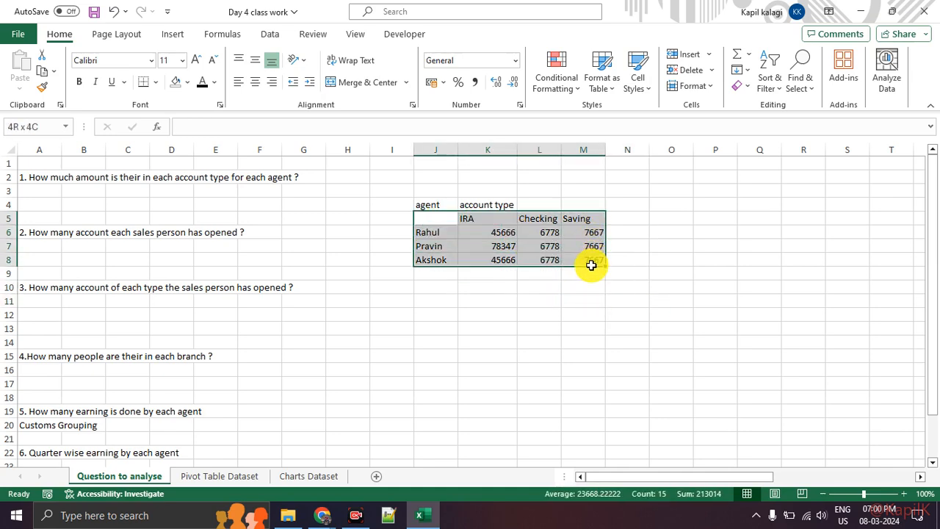
{"action": "key", "text": "ctrl+1"}
{"action": "left_click", "coordinate": [44, 214]}
{"action": "mouse_move", "coordinate": [3, 152]}
{"action": "left_mouse_down"}
{"action": "mouse_move", "coordinate": [142, 160]}
{"action": "mouse_move", "coordinate": [615, 152]}
{"action": "left_mouse_up"}
{"action": "mouse_move", "coordinate": [514, 185]}
{"action": "left_mouse_down"}
{"action": "mouse_move", "coordinate": [787, 290]}
{"action": "mouse_move", "coordinate": [762, 257]}
{"action": "left_mouse_up"}
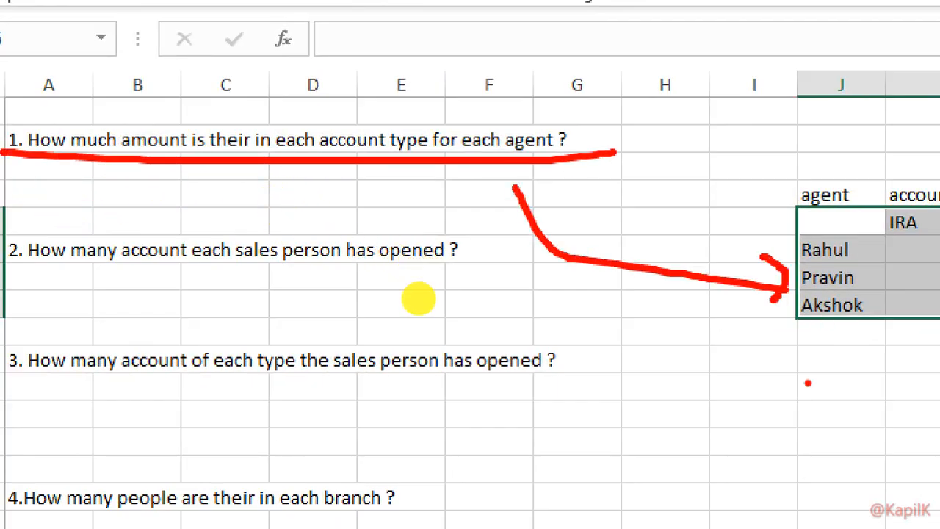
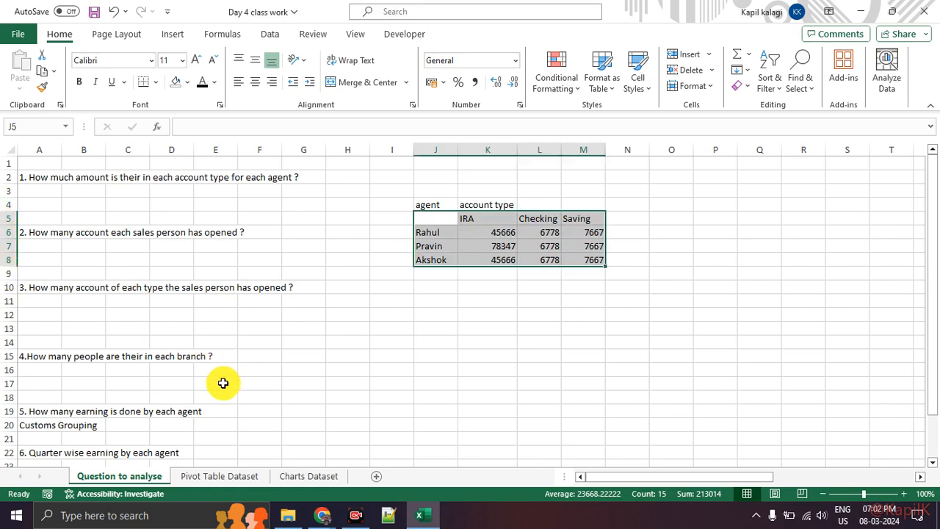
Step: Examine how each amount in the sample summary J5:M8 relates to its agent row and account type column
{"action": "left_click", "coordinate": [527, 384]}
{"action": "left_click_drag", "start_coordinate": [435, 219], "coordinate": [578, 282]}
{"action": "left_click", "coordinate": [547, 334]}
{"action": "left_click_drag", "start_coordinate": [440, 218], "coordinate": [604, 266]}
{"action": "left_click", "coordinate": [558, 286]}
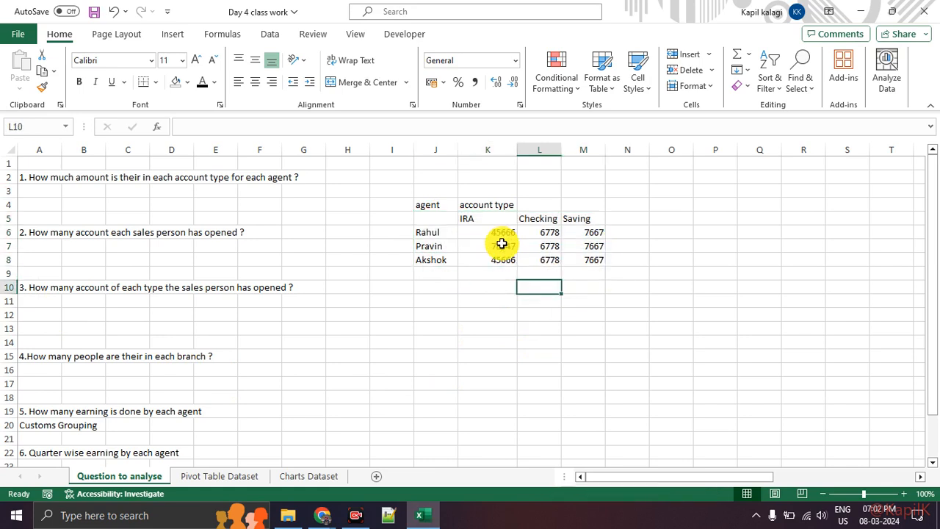
{"action": "left_click", "coordinate": [499, 246]}
{"action": "left_click", "coordinate": [497, 233]}
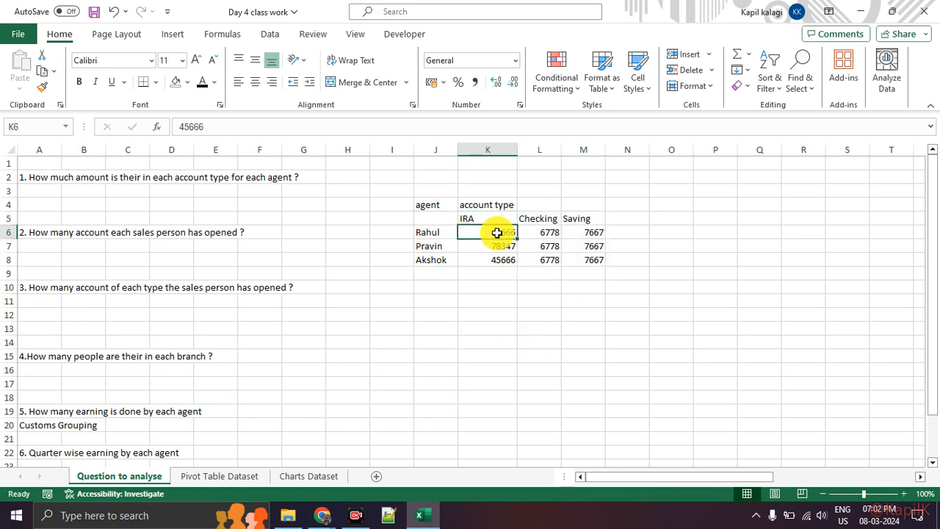
{"action": "left_click", "coordinate": [497, 218]}
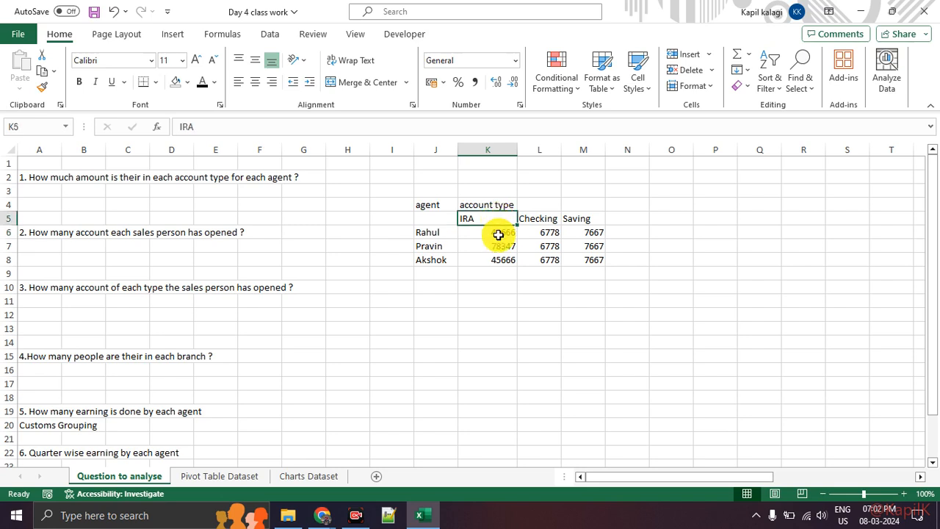
{"action": "left_click", "coordinate": [436, 235]}
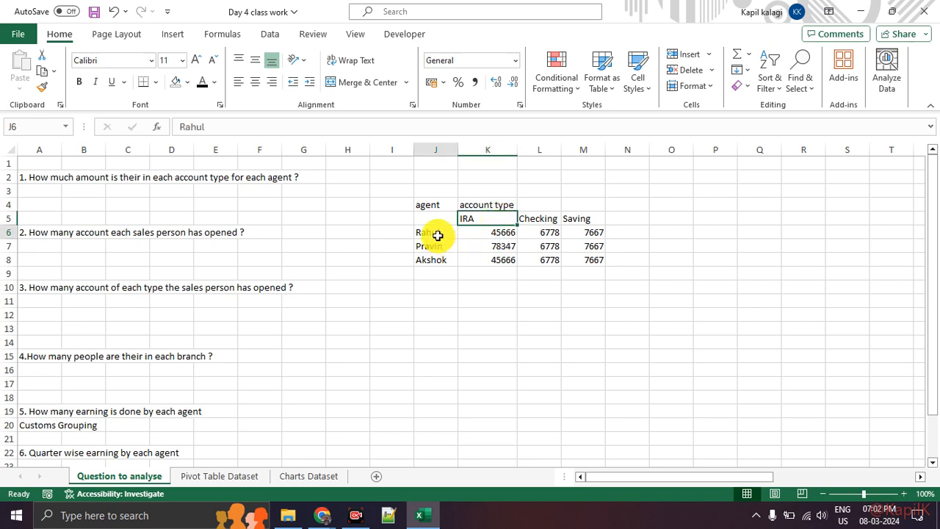
{"action": "left_click", "coordinate": [486, 232]}
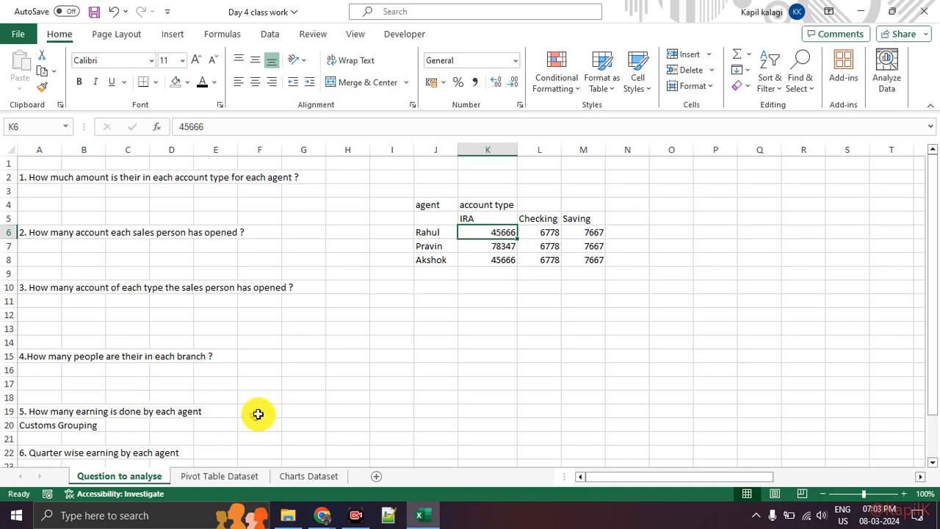
Step: Switch to Chrome to check the Google Meet call, and return to the question sheet in Excel
{"action": "left_click", "coordinate": [327, 518]}
{"action": "left_click", "coordinate": [272, 455]}
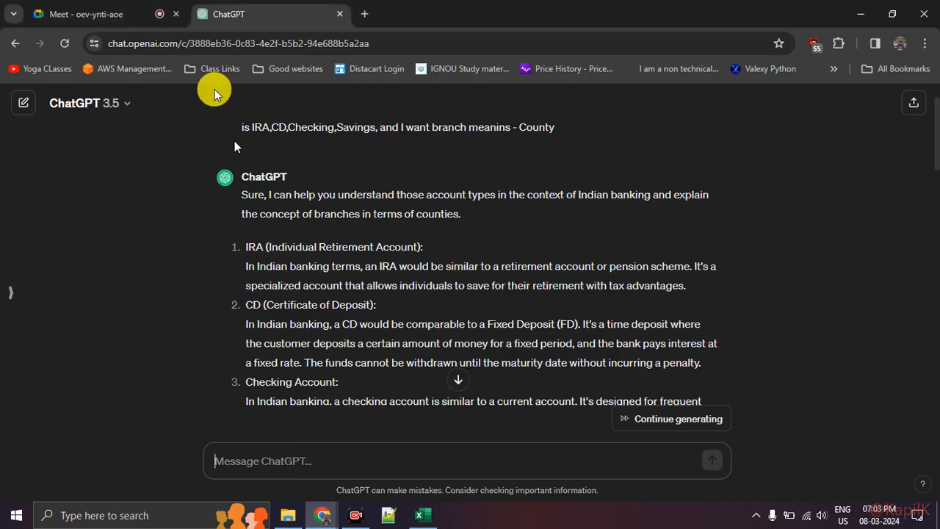
{"action": "left_click", "coordinate": [128, 16]}
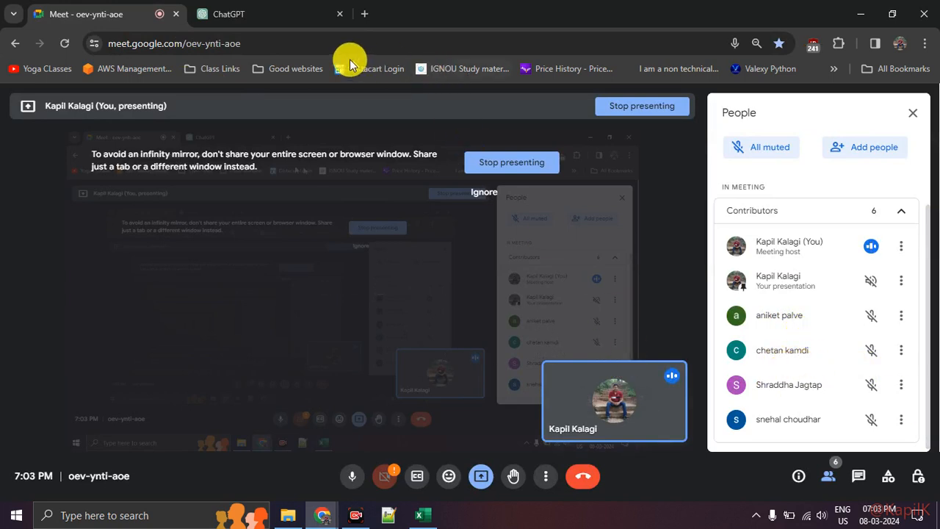
{"action": "left_click", "coordinate": [420, 515]}
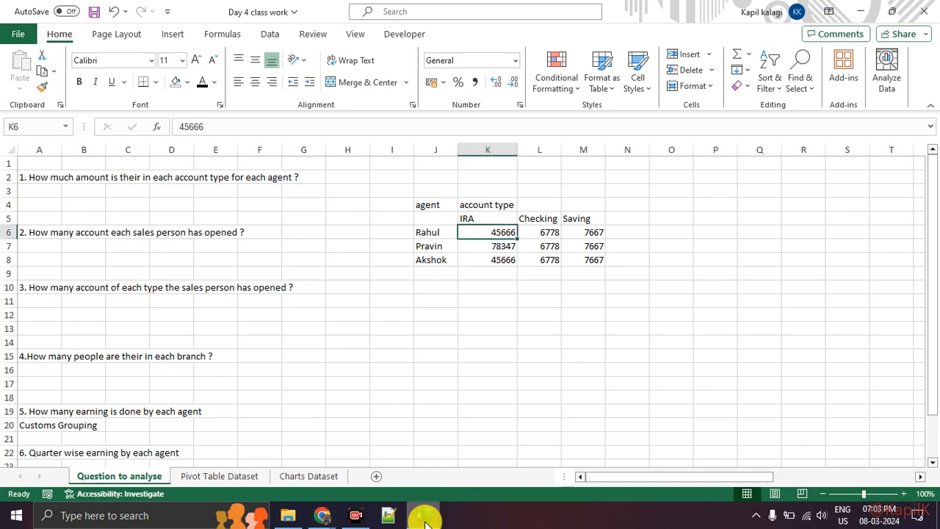
{"action": "left_click", "coordinate": [435, 369]}
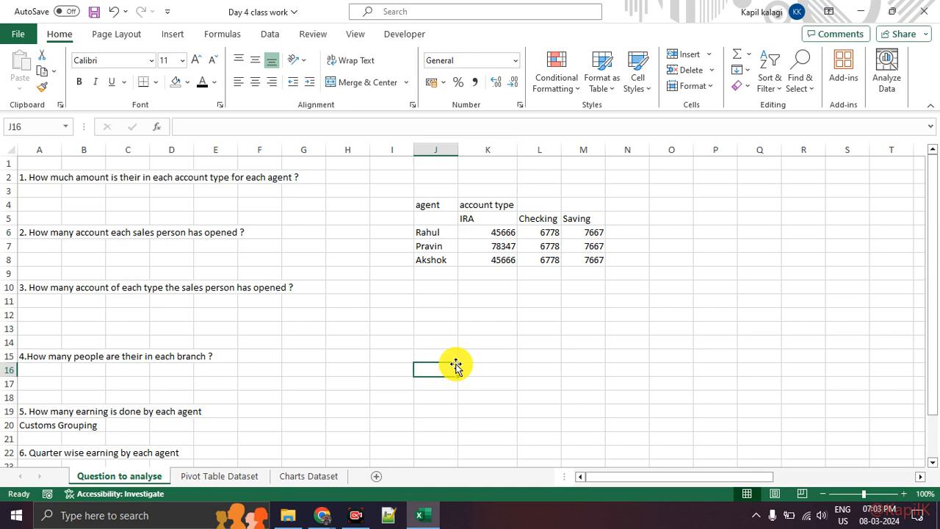
Step: Insert a PivotTable based on the Bank_Data table from the Pivot Table Dataset sheet, placed on a new worksheet
{"action": "left_click", "coordinate": [170, 33]}
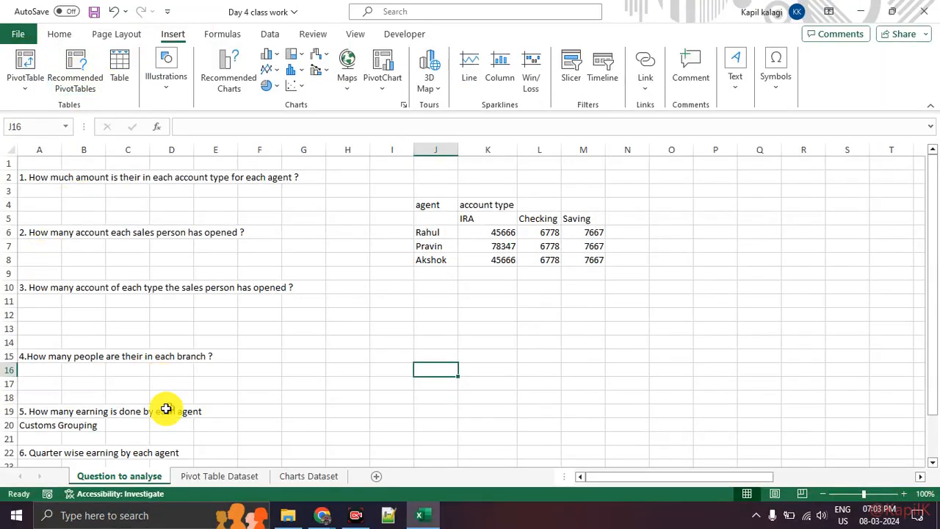
{"action": "left_click", "coordinate": [242, 478]}
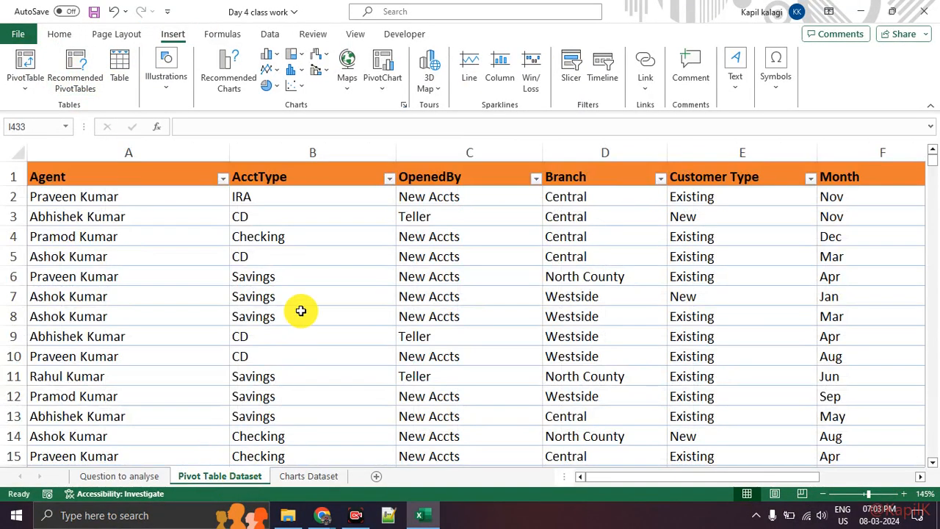
{"action": "left_click", "coordinate": [270, 227]}
{"action": "left_click", "coordinate": [117, 194]}
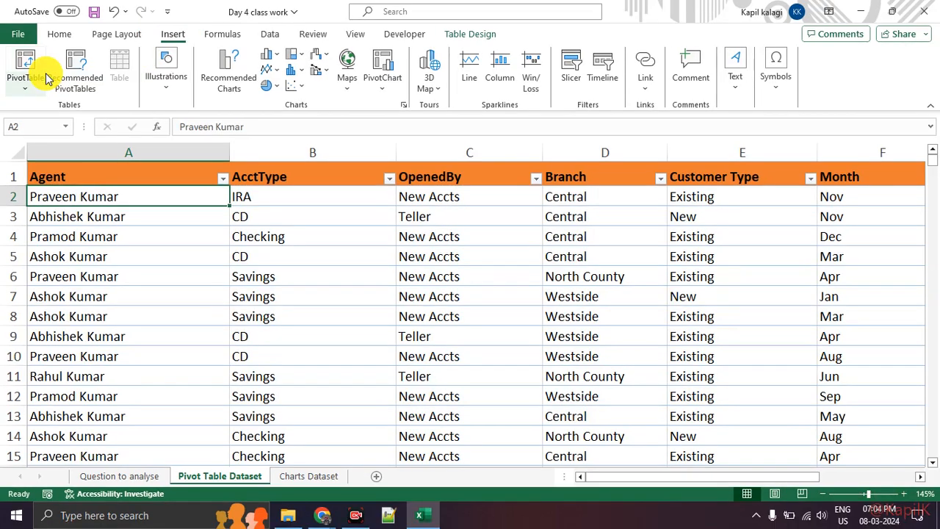
{"action": "left_click", "coordinate": [38, 66]}
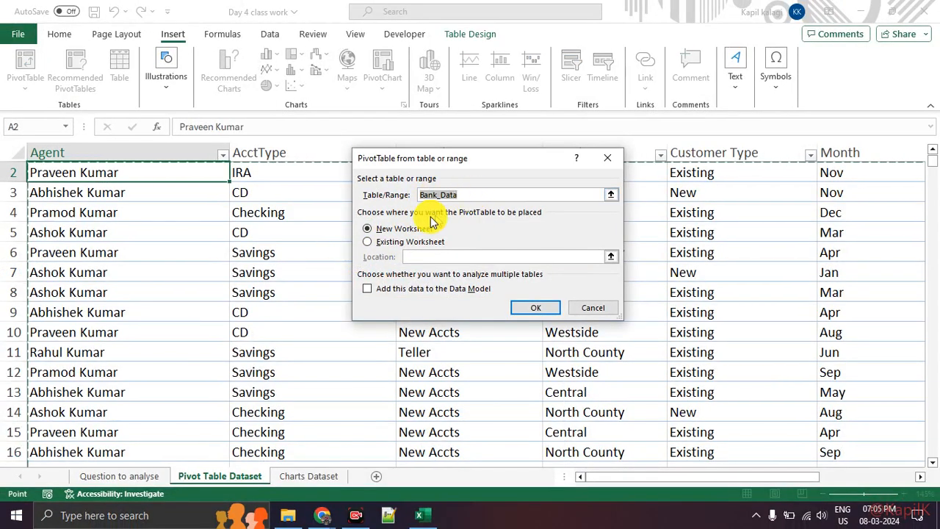
{"action": "left_click", "coordinate": [546, 312]}
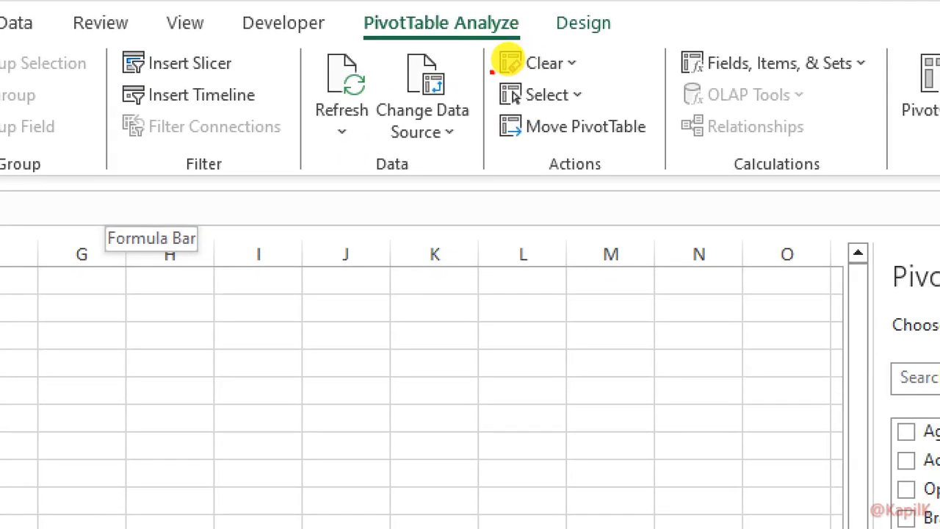
Step: Rename the new PivotTable as Question1
{"action": "mouse_move", "coordinate": [347, 37]}
{"action": "left_mouse_down"}
{"action": "mouse_move", "coordinate": [632, 42]}
{"action": "mouse_move", "coordinate": [624, 16]}
{"action": "mouse_move", "coordinate": [445, 25]}
{"action": "mouse_move", "coordinate": [438, 46]}
{"action": "left_mouse_up"}
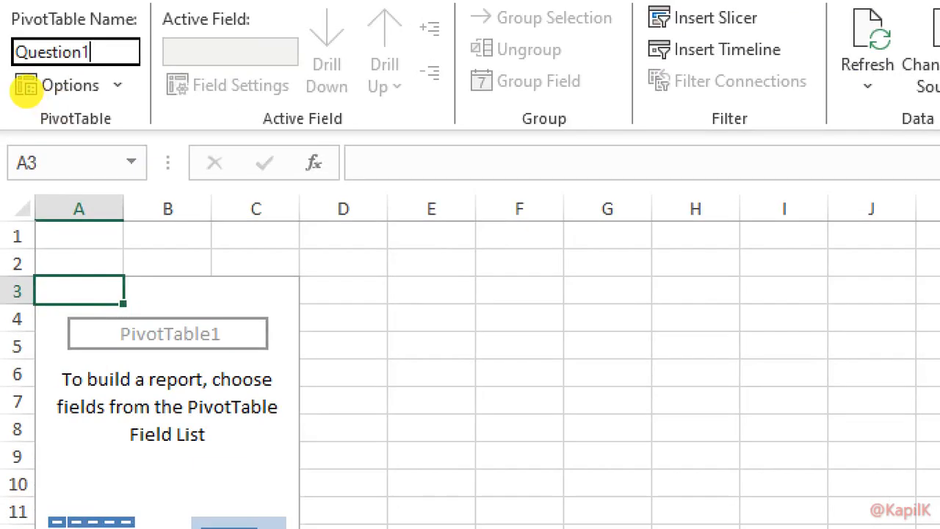
{"action": "key", "text": "Return"}
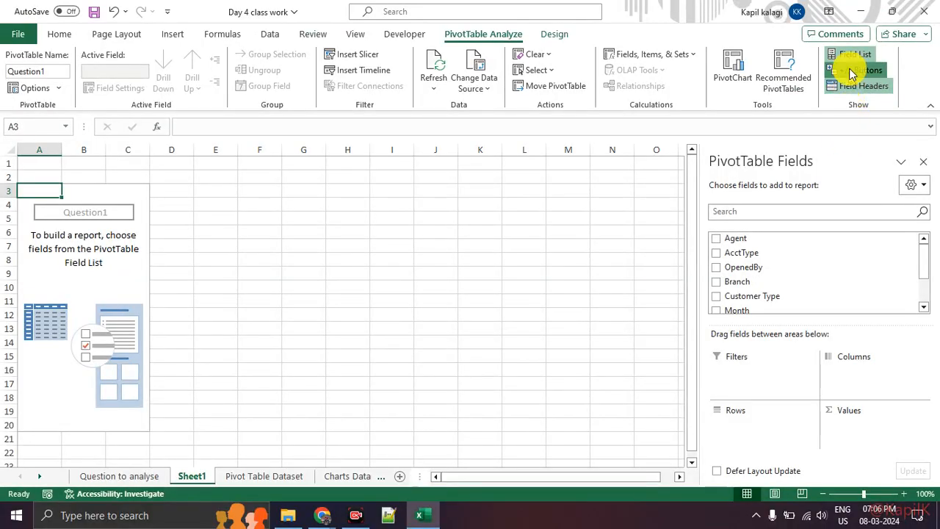
Step: Hide the PivotTable field list and show it again
{"action": "left_click", "coordinate": [780, 56]}
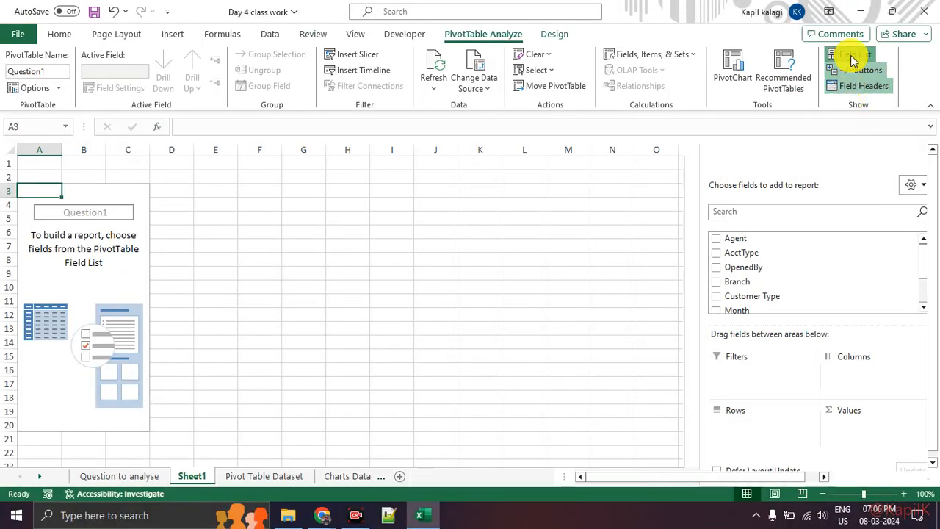
{"action": "left_click", "coordinate": [852, 61]}
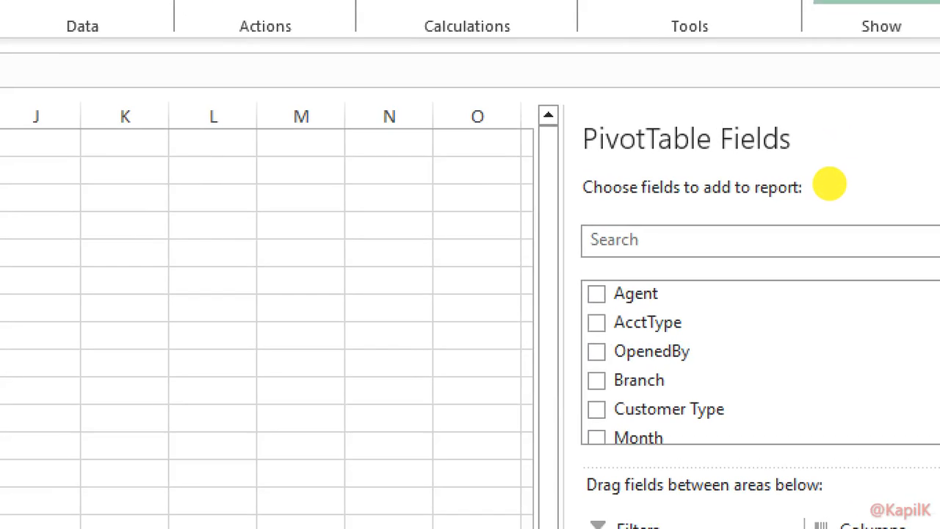
{"action": "mouse_move", "coordinate": [891, 118]}
{"action": "left_mouse_down"}
{"action": "mouse_move", "coordinate": [581, 443]}
{"action": "mouse_move", "coordinate": [839, 151]}
{"action": "left_mouse_up"}
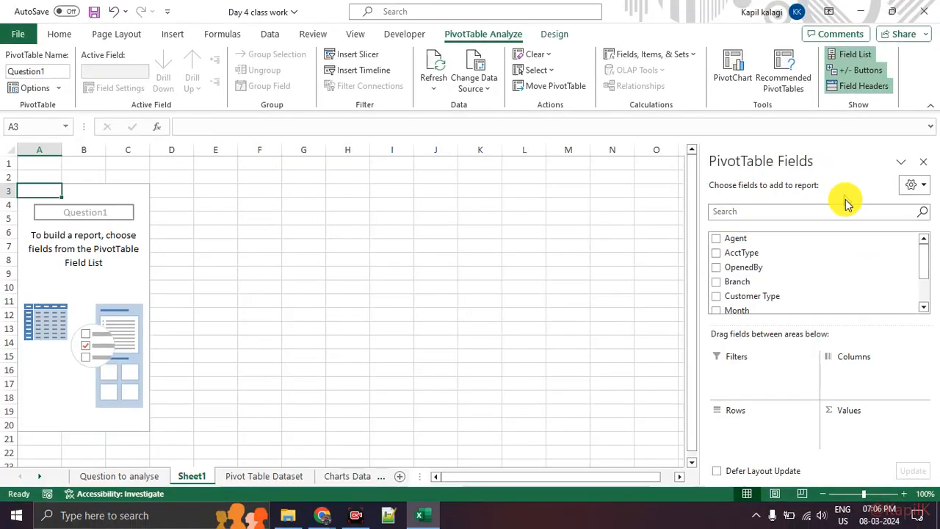
{"action": "left_click", "coordinate": [852, 59]}
{"action": "left_click", "coordinate": [849, 57]}
{"action": "left_click", "coordinate": [850, 59]}
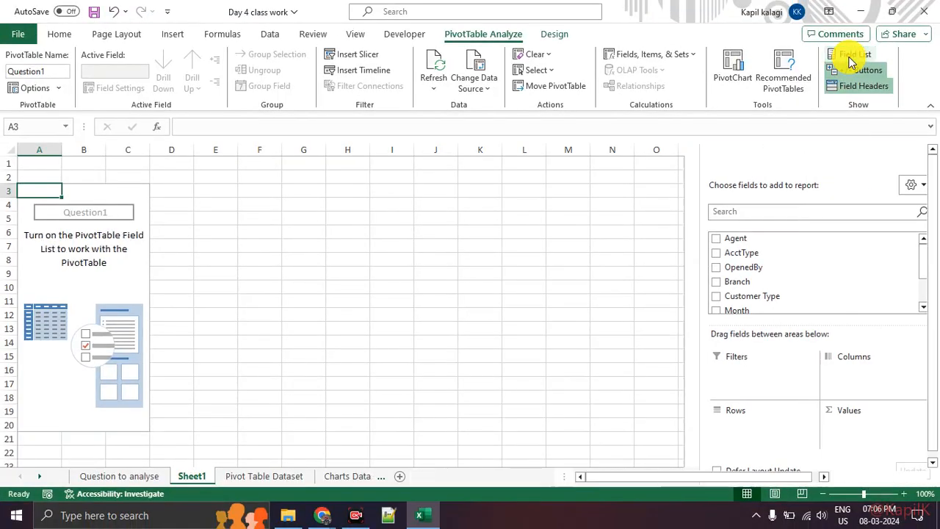
{"action": "left_click", "coordinate": [848, 56]}
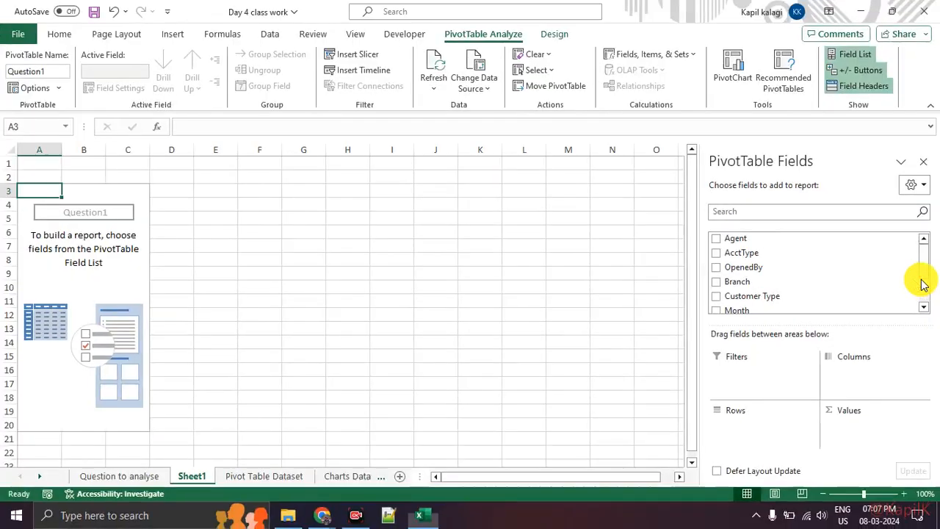
Step: Examine the available PivotTable fields and the purpose of the Filters, Columns, Rows and Values areas
{"action": "scroll", "coordinate": [925, 292], "scroll_direction": "down", "scroll_amount": 2}
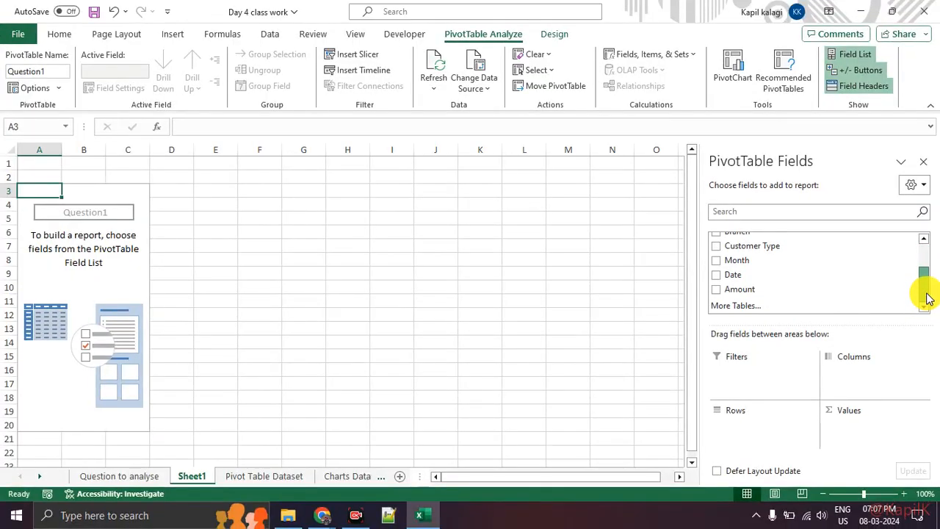
{"action": "scroll", "coordinate": [928, 286], "scroll_direction": "up", "scroll_amount": 2}
{"action": "scroll", "coordinate": [930, 279], "scroll_direction": "down", "scroll_amount": 2}
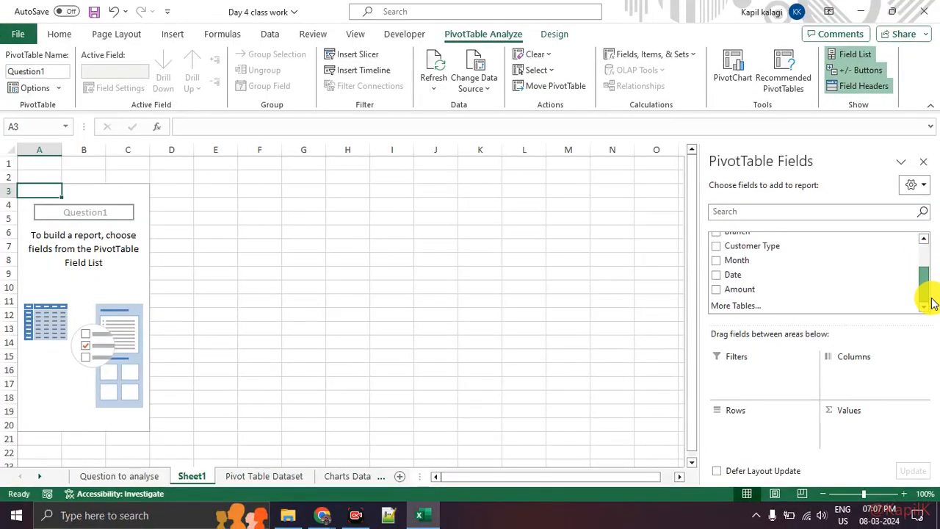
{"action": "scroll", "coordinate": [932, 290], "scroll_direction": "up", "scroll_amount": 2}
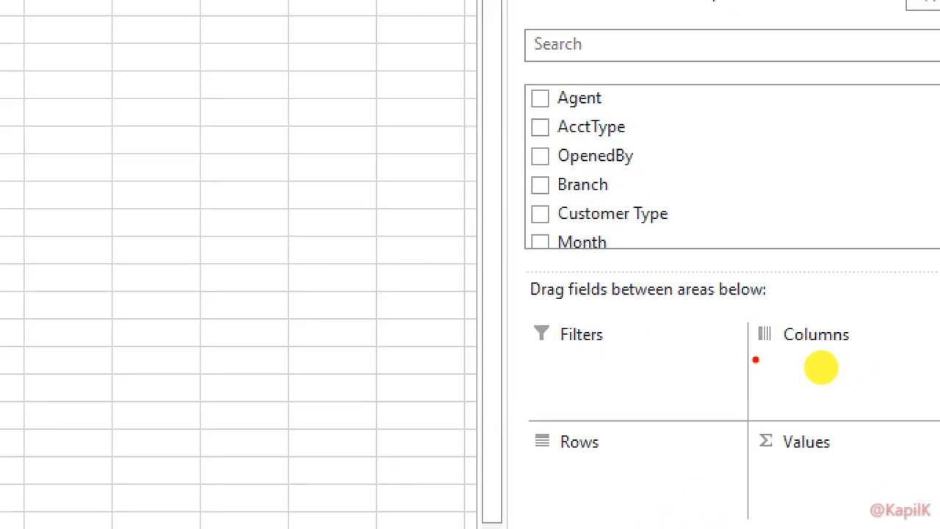
{"action": "left_click_drag", "start_coordinate": [819, 365], "coordinate": [886, 366]}
{"action": "left_click_drag", "start_coordinate": [663, 84], "coordinate": [694, 218]}
{"action": "left_click_drag", "start_coordinate": [734, 78], "coordinate": [755, 191]}
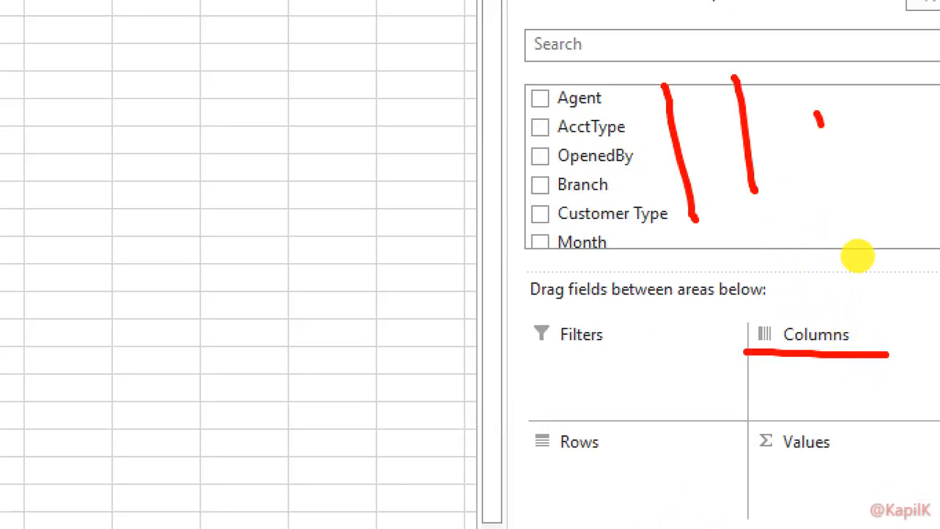
{"action": "left_click_drag", "start_coordinate": [817, 112], "coordinate": [835, 202]}
{"action": "left_click_drag", "start_coordinate": [860, 83], "coordinate": [872, 150]}
{"action": "left_click", "coordinate": [842, 322]}
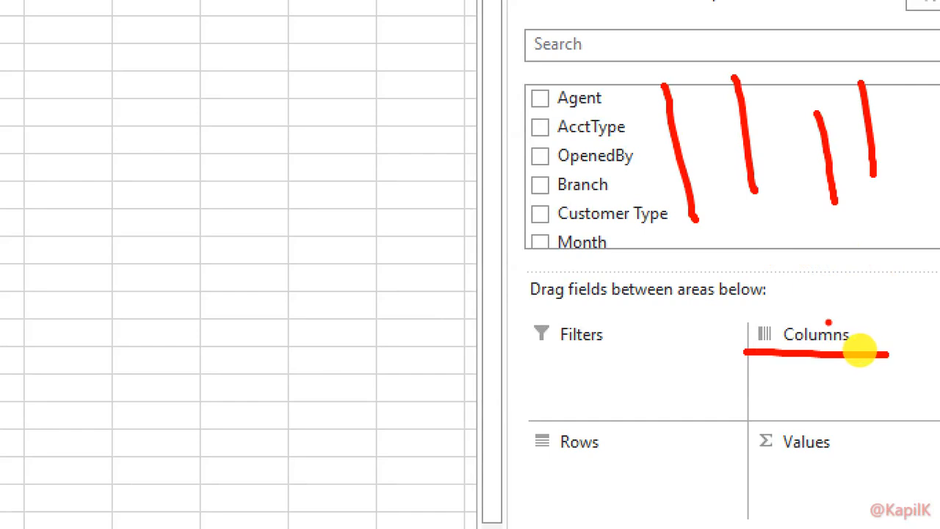
{"action": "left_click_drag", "start_coordinate": [522, 462], "coordinate": [613, 462]}
{"action": "left_click_drag", "start_coordinate": [456, 165], "coordinate": [601, 174]}
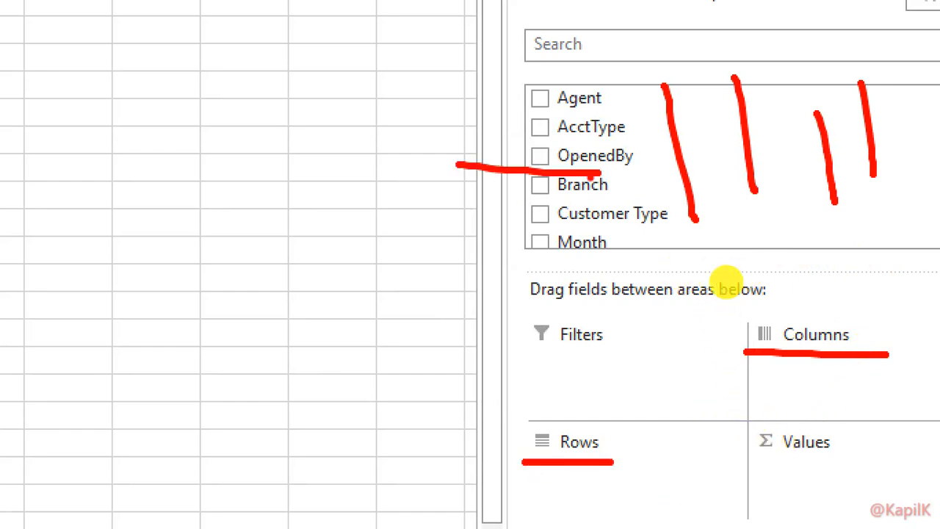
{"action": "left_click_drag", "start_coordinate": [428, 237], "coordinate": [587, 238]}
{"action": "left_click_drag", "start_coordinate": [394, 317], "coordinate": [546, 318]}
{"action": "mouse_move", "coordinate": [644, 214]}
{"action": "left_mouse_down"}
{"action": "mouse_move", "coordinate": [698, 217]}
{"action": "mouse_move", "coordinate": [632, 272]}
{"action": "mouse_move", "coordinate": [936, 301]}
{"action": "mouse_move", "coordinate": [697, 205]}
{"action": "mouse_move", "coordinate": [687, 227]}
{"action": "mouse_move", "coordinate": [711, 227]}
{"action": "left_mouse_up"}
{"action": "left_click_drag", "start_coordinate": [769, 229], "coordinate": [933, 217]}
{"action": "left_click_drag", "start_coordinate": [699, 259], "coordinate": [747, 260]}
{"action": "left_click", "coordinate": [770, 329]}
{"action": "mouse_move", "coordinate": [770, 315]}
{"action": "left_mouse_down"}
{"action": "mouse_move", "coordinate": [851, 444]}
{"action": "mouse_move", "coordinate": [880, 437]}
{"action": "left_mouse_up"}
{"action": "mouse_move", "coordinate": [544, 356]}
{"action": "left_mouse_down"}
{"action": "mouse_move", "coordinate": [620, 354]}
{"action": "mouse_move", "coordinate": [594, 367]}
{"action": "left_mouse_up"}
{"action": "key", "text": "Escape"}
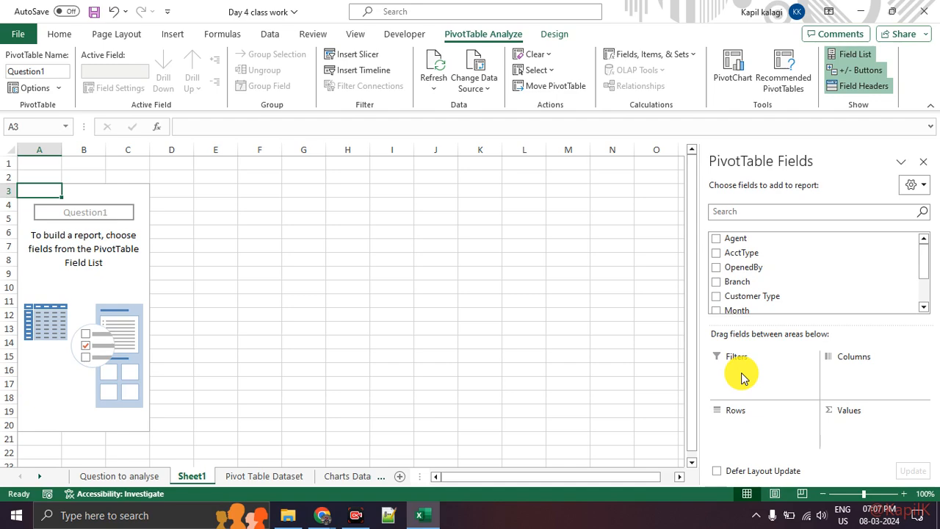
Step: Review on the Question to analyse sheet how the sample summary arranges agents down the rows and account types across the columns
{"action": "left_click", "coordinate": [147, 477]}
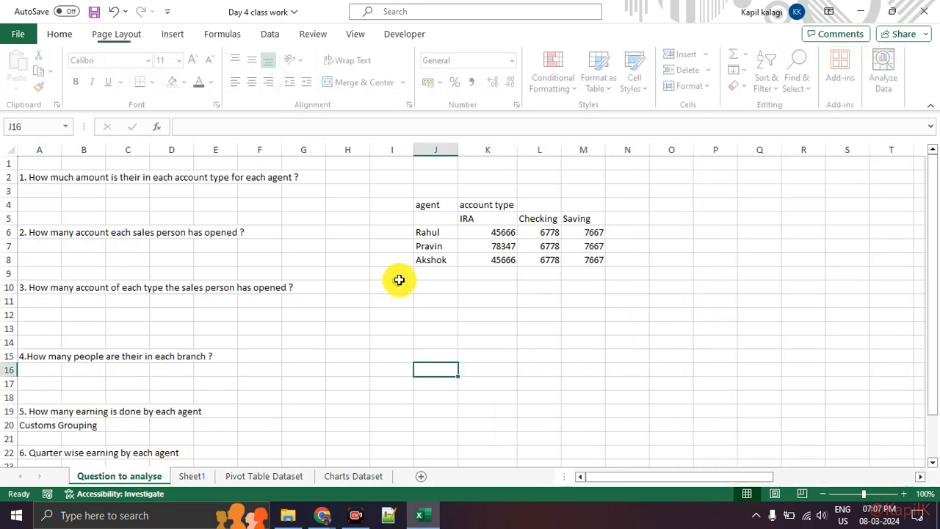
{"action": "left_click", "coordinate": [399, 279]}
{"action": "left_click", "coordinate": [437, 208]}
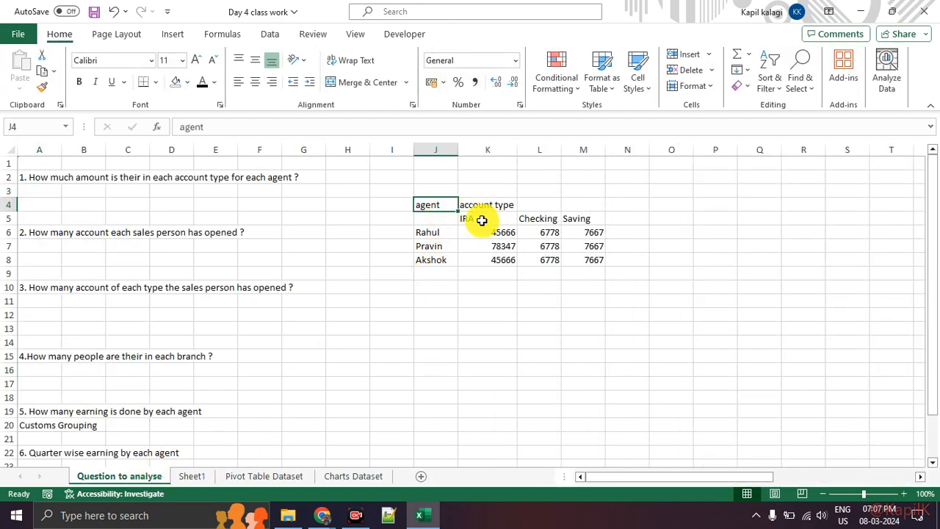
{"action": "left_click", "coordinate": [481, 220]}
{"action": "left_click_drag", "start_coordinate": [434, 219], "coordinate": [434, 272]}
{"action": "left_click", "coordinate": [436, 312]}
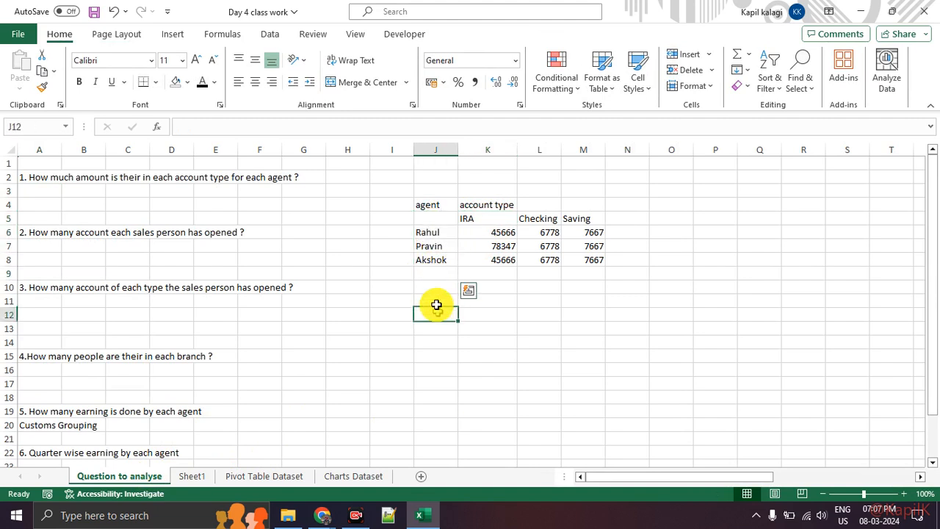
{"action": "left_click_drag", "start_coordinate": [434, 218], "coordinate": [436, 275]}
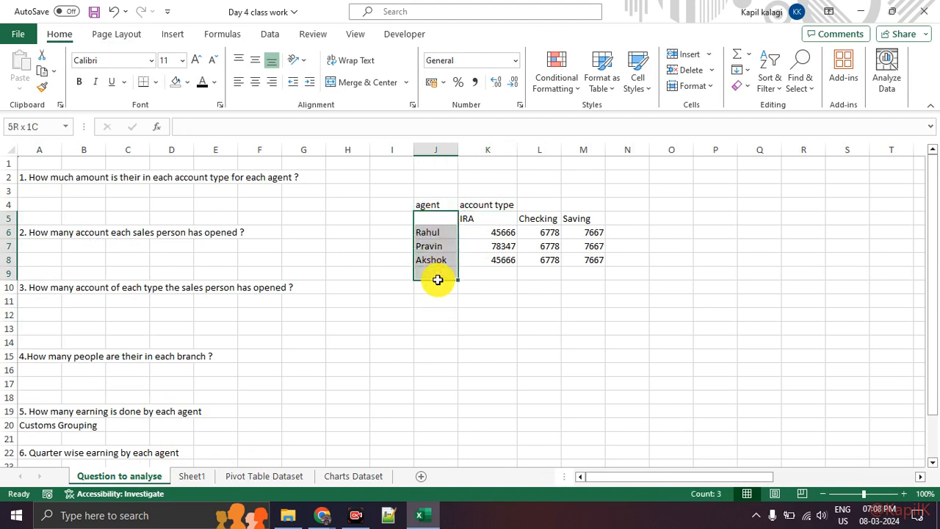
{"action": "left_click", "coordinate": [486, 248]}
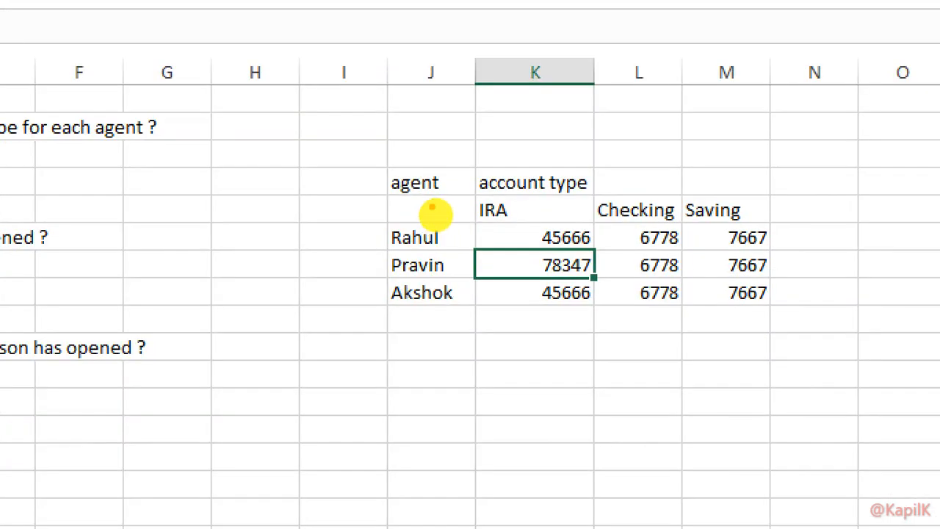
{"action": "left_click_drag", "start_coordinate": [435, 213], "coordinate": [431, 293]}
{"action": "left_click_drag", "start_coordinate": [431, 293], "coordinate": [448, 268]}
{"action": "left_click_drag", "start_coordinate": [478, 206], "coordinate": [745, 215]}
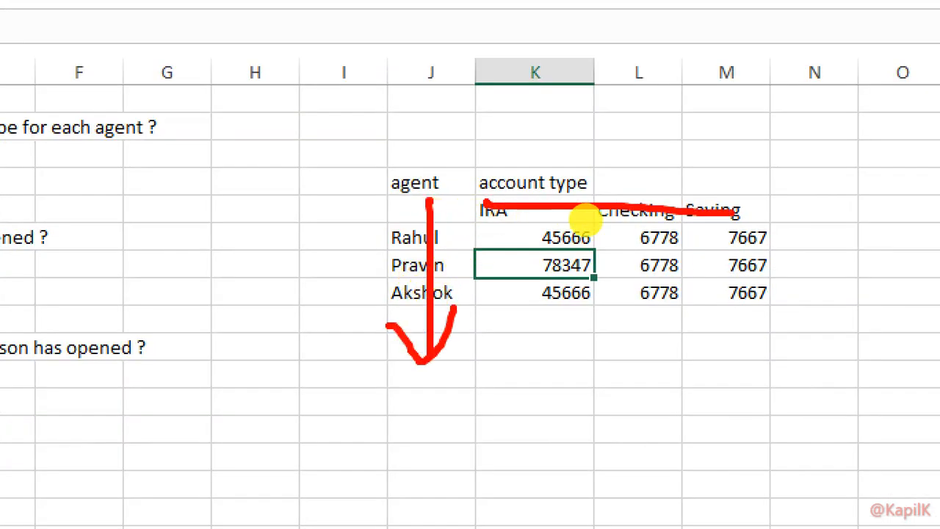
{"action": "left_click_drag", "start_coordinate": [693, 178], "coordinate": [708, 226]}
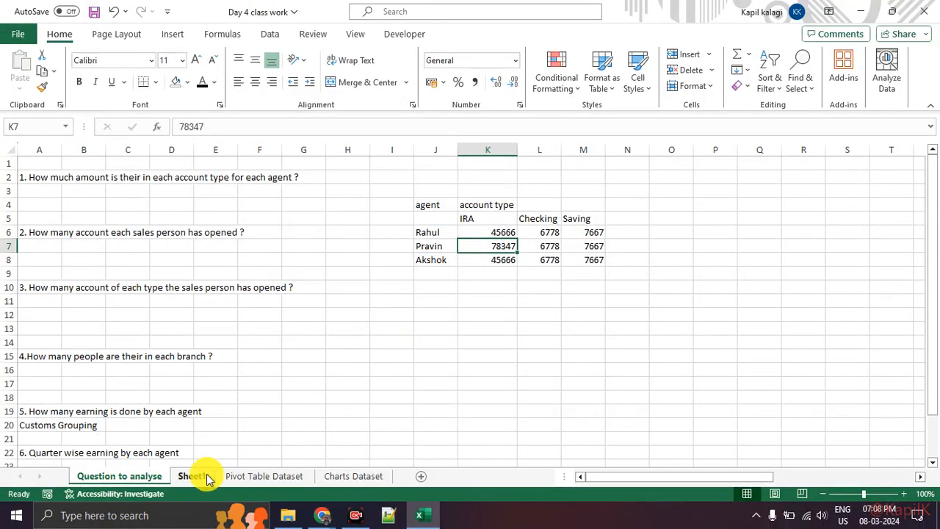
Step: On Sheet1, place the Agent field in the PivotTable's rows and AcctType in its columns
{"action": "left_click", "coordinate": [192, 475]}
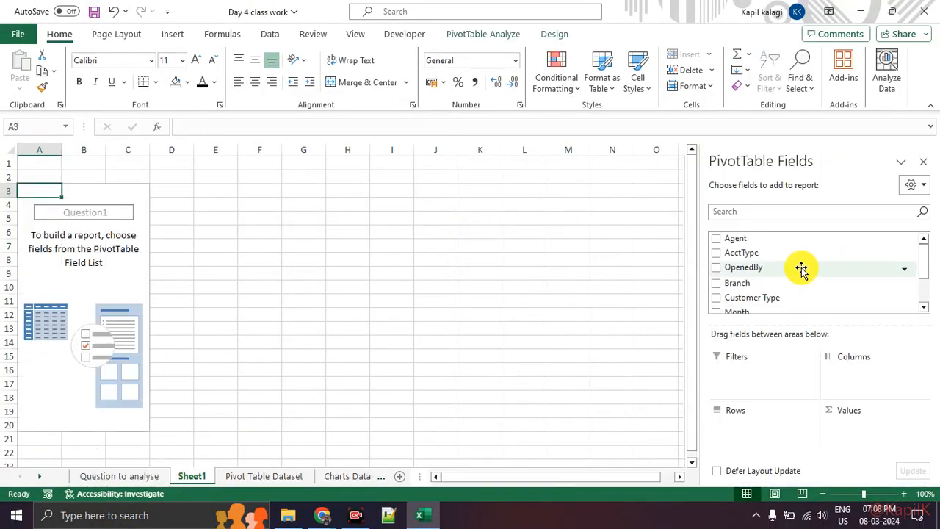
{"action": "left_click_drag", "start_coordinate": [788, 244], "coordinate": [782, 417]}
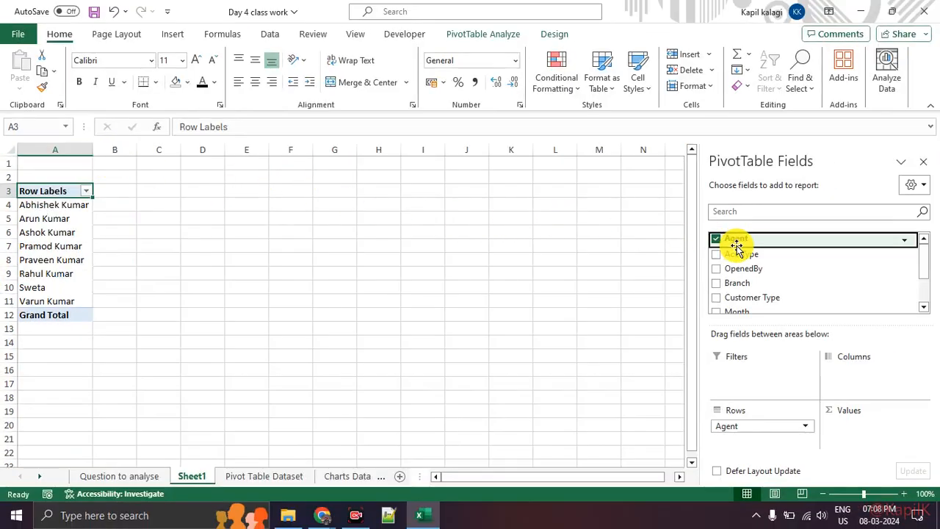
{"action": "left_click_drag", "start_coordinate": [738, 253], "coordinate": [851, 373]}
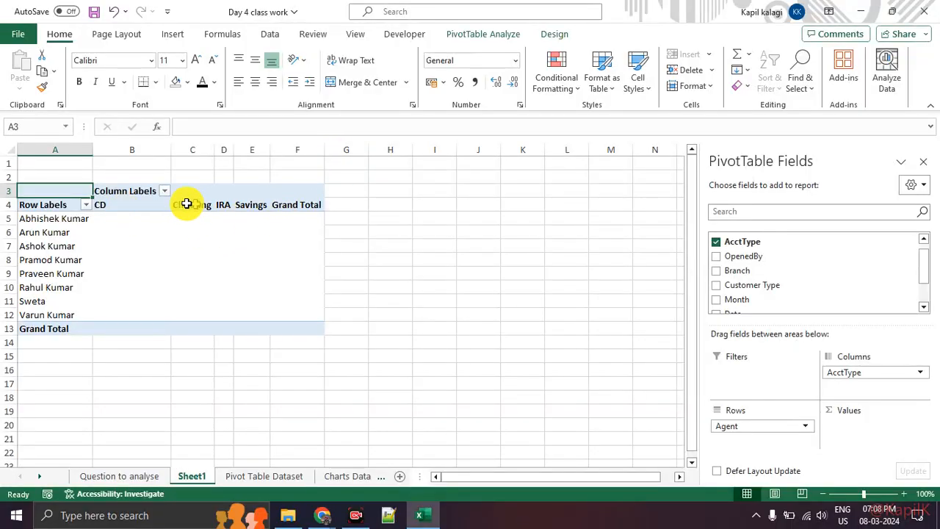
Step: Examine the account type headings and the empty value cells where each agent row meets an account type column
{"action": "left_click_drag", "start_coordinate": [132, 204], "coordinate": [316, 205]}
{"action": "left_click", "coordinate": [434, 218]}
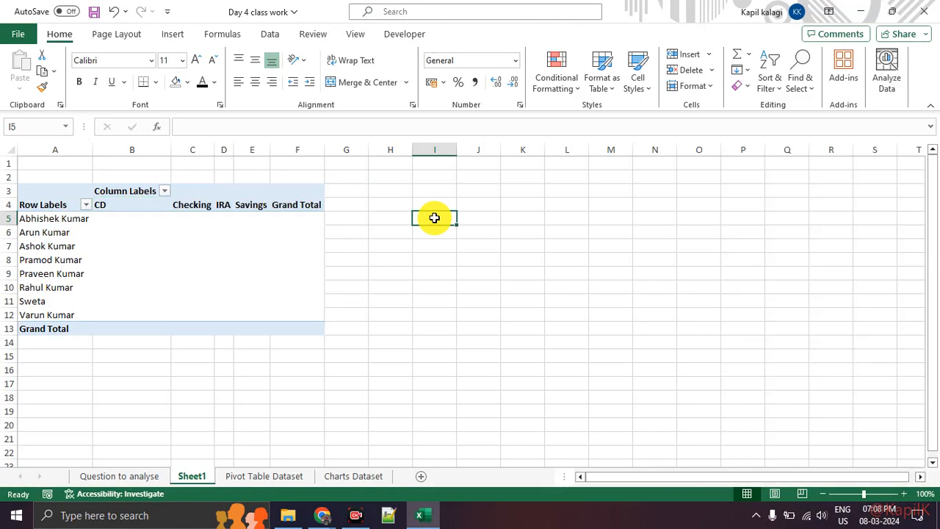
{"action": "left_click", "coordinate": [128, 219]}
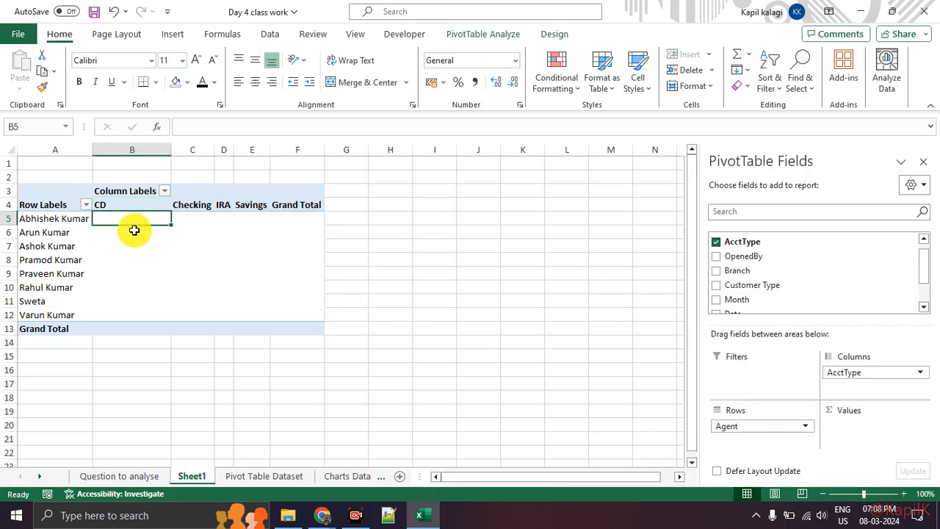
{"action": "left_click", "coordinate": [134, 232]}
{"action": "left_click", "coordinate": [201, 235]}
{"action": "left_click", "coordinate": [264, 231]}
{"action": "left_click", "coordinate": [295, 236]}
{"action": "left_click", "coordinate": [199, 235]}
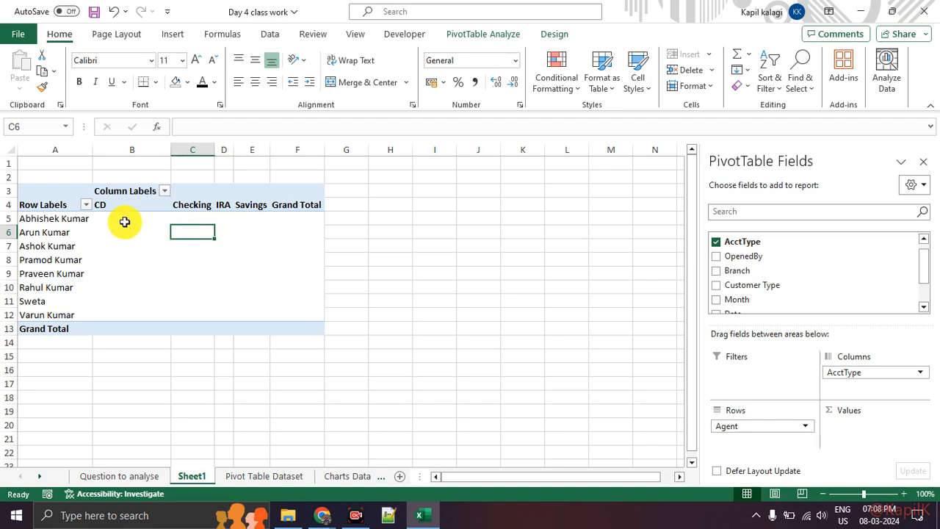
{"action": "left_click", "coordinate": [125, 234]}
{"action": "left_click", "coordinate": [140, 260]}
{"action": "left_click", "coordinate": [195, 257]}
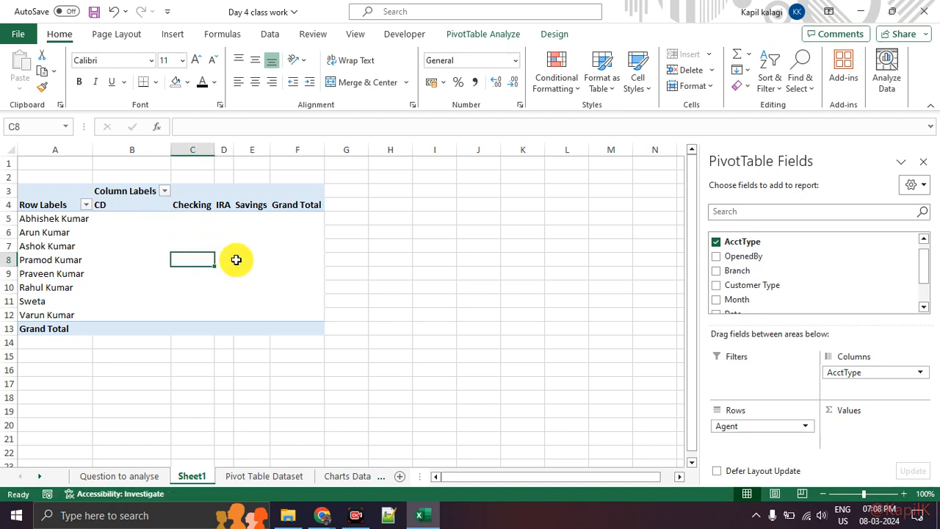
Step: Add the Amount field to the PivotTable's values, summed for each agent and account type
{"action": "scroll", "coordinate": [807, 290], "scroll_direction": "down", "scroll_amount": 3}
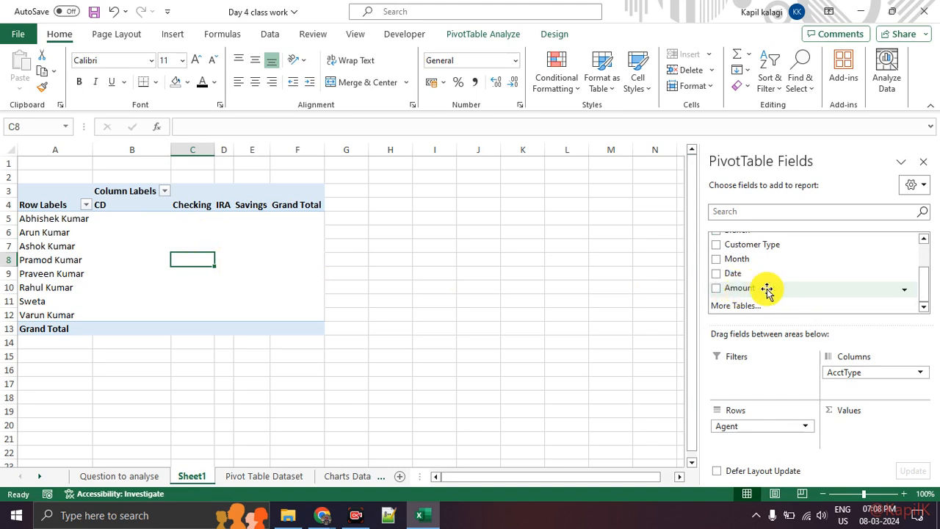
{"action": "left_click_drag", "start_coordinate": [766, 290], "coordinate": [862, 435]}
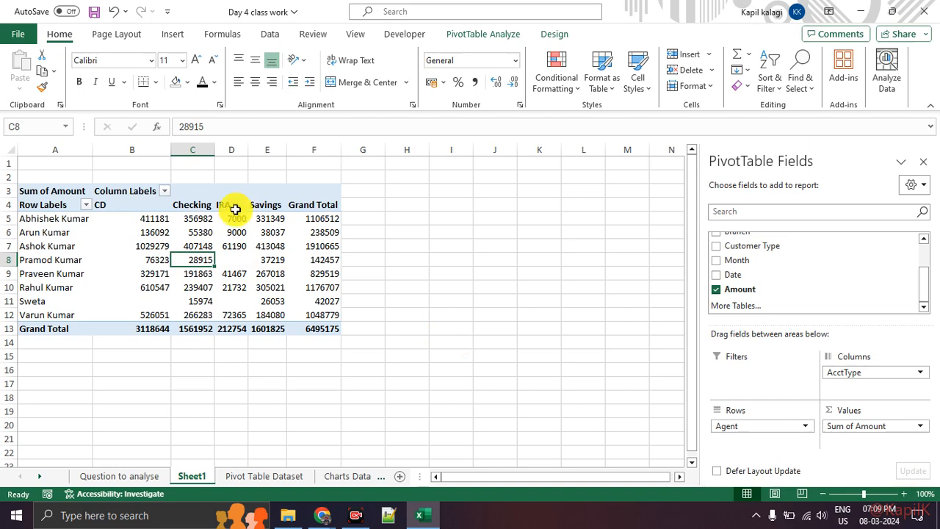
{"action": "mouse_move", "coordinate": [142, 219]}
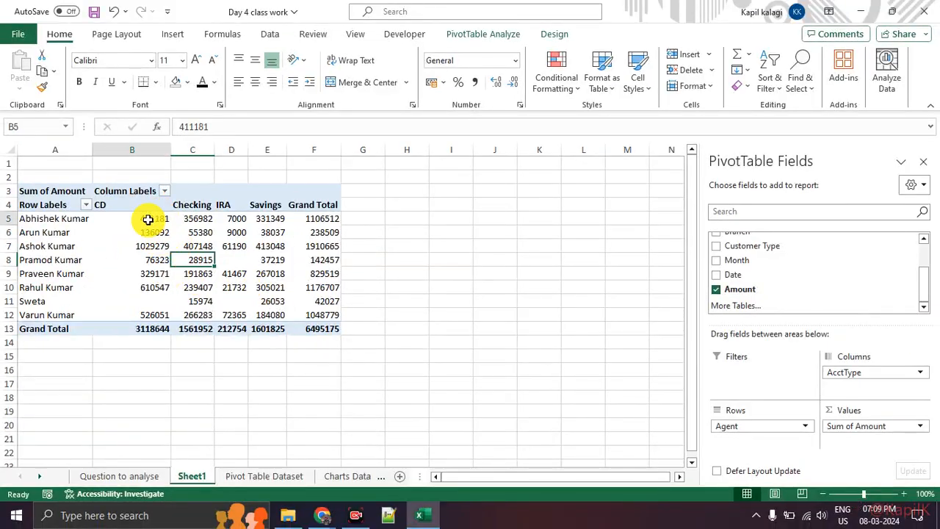
{"action": "left_click_drag", "start_coordinate": [235, 180], "coordinate": [232, 265]}
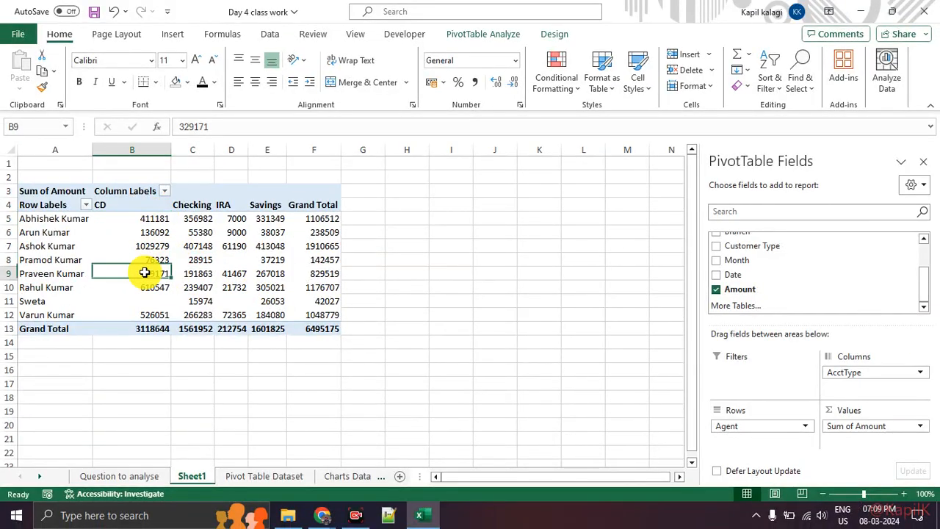
Step: Format the PivotTable amounts in B5:F13, including the grand totals, as Currency
{"action": "left_click_drag", "start_coordinate": [136, 220], "coordinate": [319, 329]}
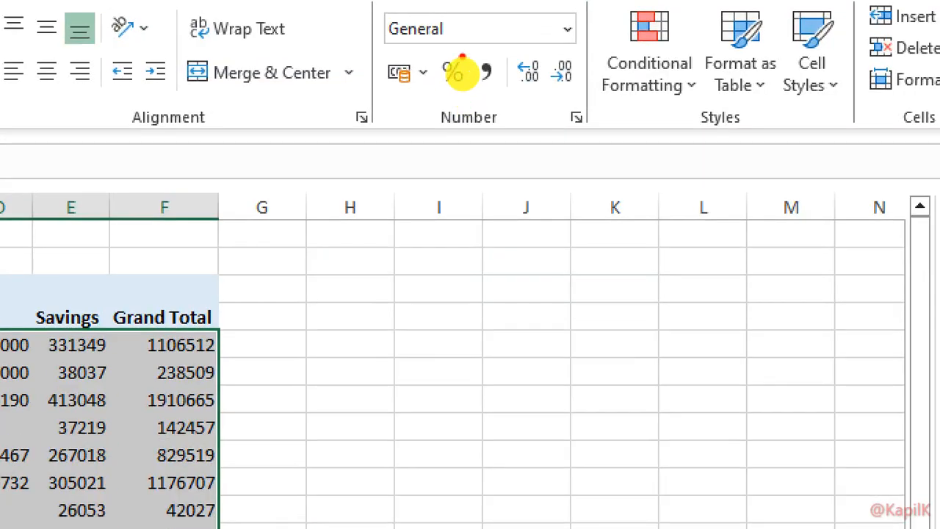
{"action": "mouse_move", "coordinate": [463, 74]}
{"action": "left_mouse_down"}
{"action": "mouse_move", "coordinate": [459, 89]}
{"action": "mouse_move", "coordinate": [481, 74]}
{"action": "left_mouse_up"}
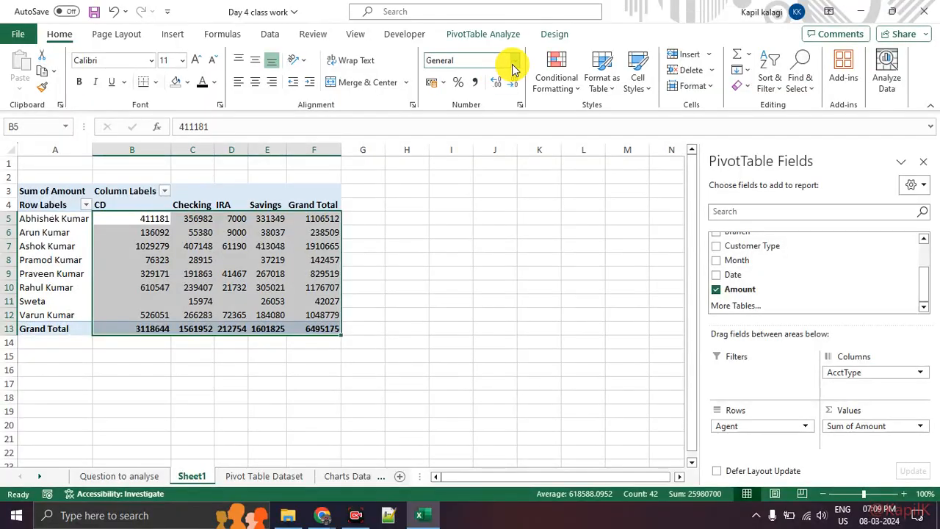
{"action": "left_click", "coordinate": [566, 29]}
{"action": "left_click", "coordinate": [496, 148]}
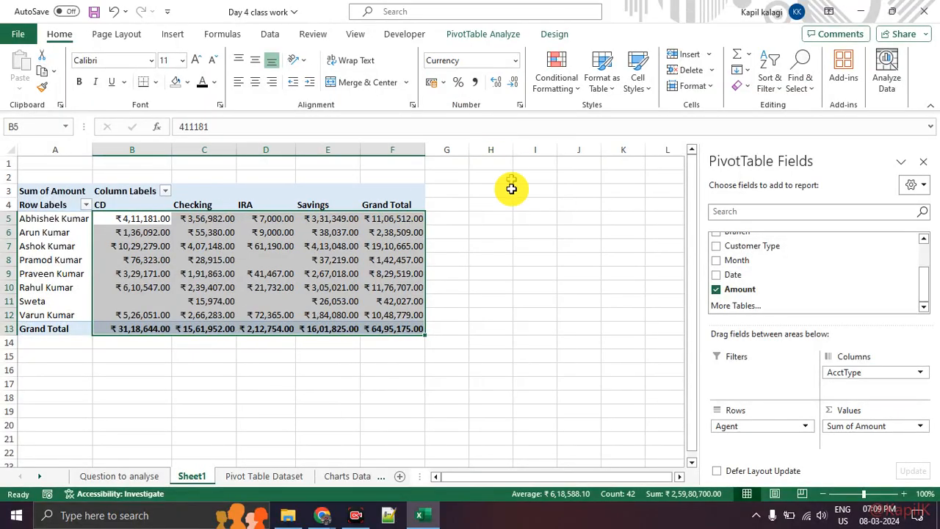
Step: Change the PivotTable amounts in B5:F13 from Currency to comma style, without the rupee symbol
{"action": "left_click", "coordinate": [516, 61]}
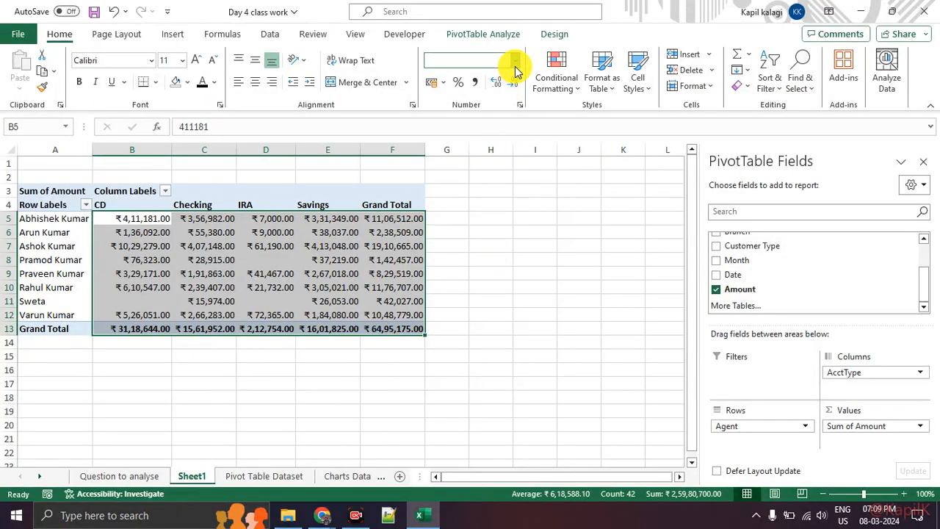
{"action": "left_click", "coordinate": [516, 67]}
{"action": "key", "text": "ctrl+z"}
{"action": "left_click", "coordinate": [473, 82]}
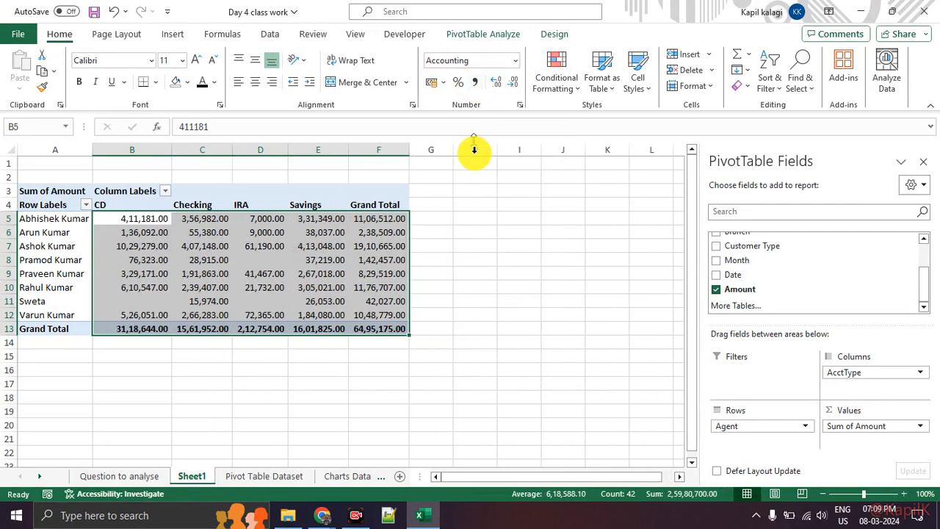
{"action": "left_click", "coordinate": [481, 218]}
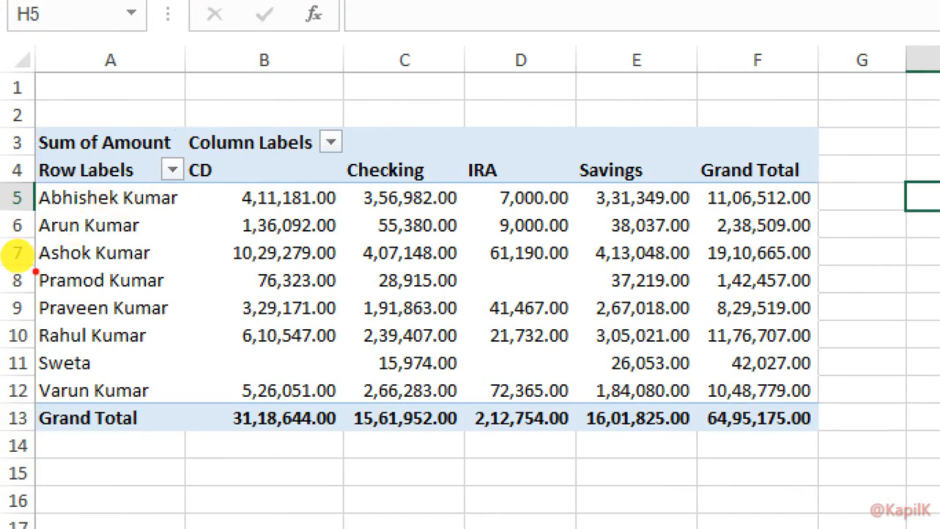
Step: Examine the CD amounts in column B agent by agent to compare how they rank
{"action": "left_click_drag", "start_coordinate": [36, 262], "coordinate": [250, 260]}
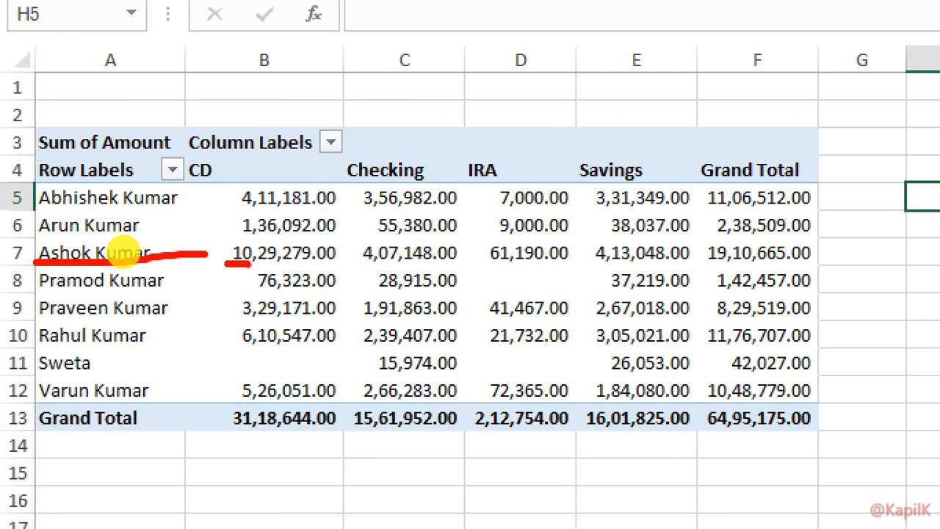
{"action": "left_click", "coordinate": [252, 201]}
{"action": "left_click", "coordinate": [252, 227]}
{"action": "left_click_drag", "start_coordinate": [268, 208], "coordinate": [317, 205]}
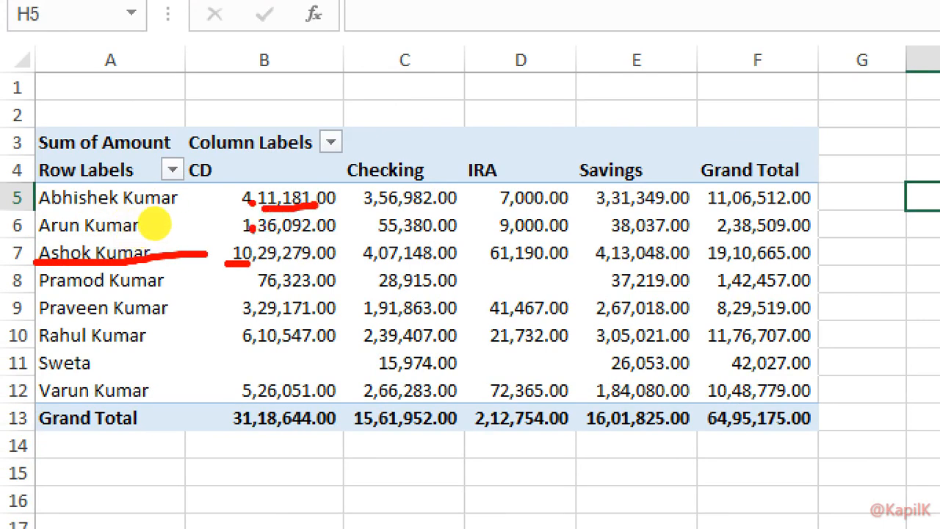
{"action": "left_click_drag", "start_coordinate": [266, 235], "coordinate": [323, 235]}
{"action": "left_click_drag", "start_coordinate": [265, 262], "coordinate": [321, 261]}
{"action": "left_click", "coordinate": [263, 299]}
{"action": "left_click_drag", "start_coordinate": [250, 299], "coordinate": [334, 294]}
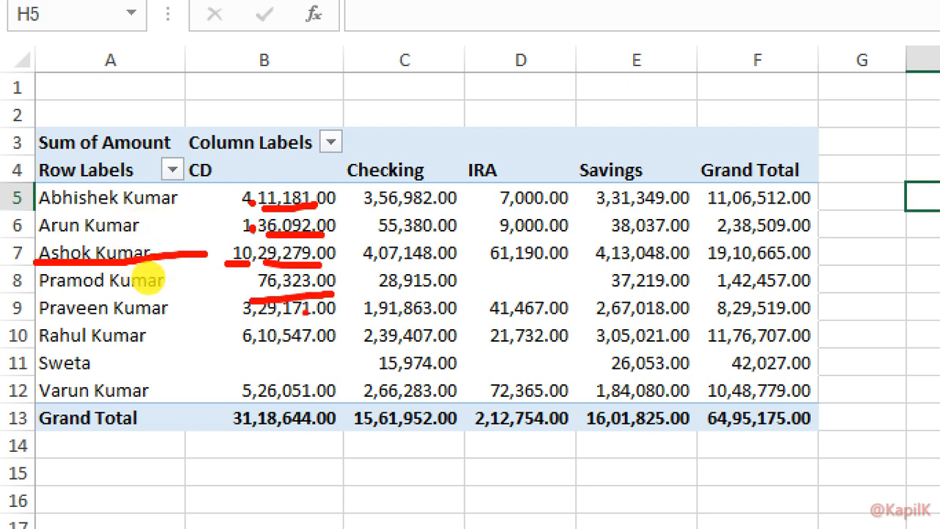
{"action": "left_click_drag", "start_coordinate": [264, 343], "coordinate": [304, 342]}
{"action": "left_click", "coordinate": [126, 358]}
{"action": "mouse_move", "coordinate": [118, 358]}
{"action": "left_mouse_down"}
{"action": "mouse_move", "coordinate": [224, 359]}
{"action": "mouse_move", "coordinate": [205, 368]}
{"action": "left_mouse_up"}
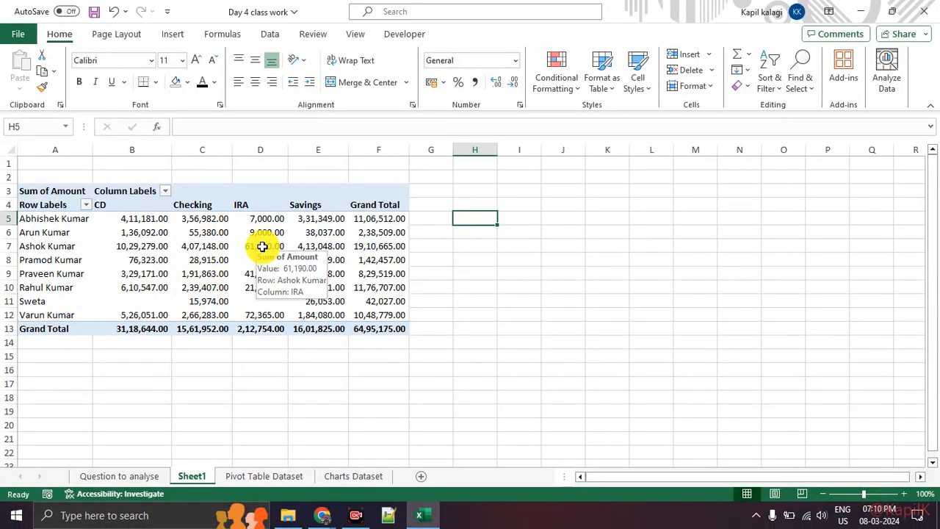
Step: Sort the PivotTable's agents by their CD amounts in B5:B12 from largest to smallest
{"action": "left_click_drag", "start_coordinate": [155, 218], "coordinate": [153, 314]}
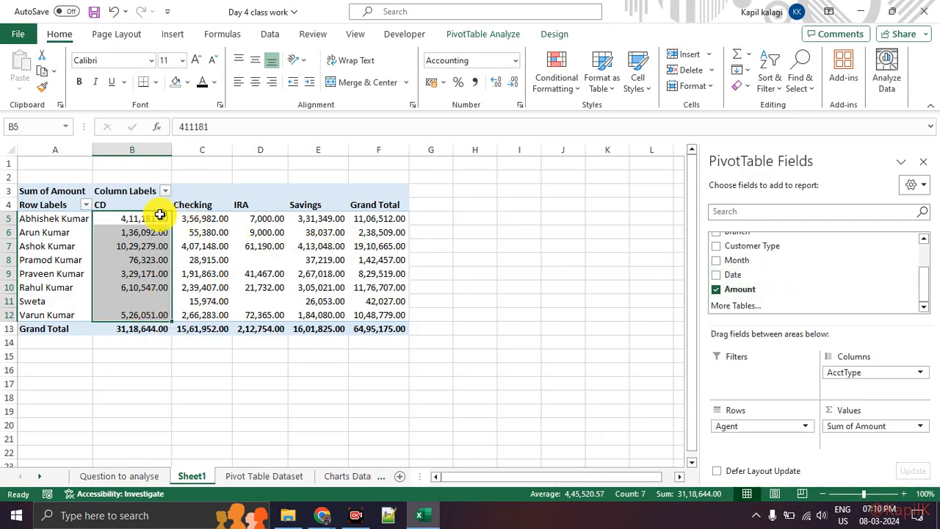
{"action": "left_click", "coordinate": [84, 208]}
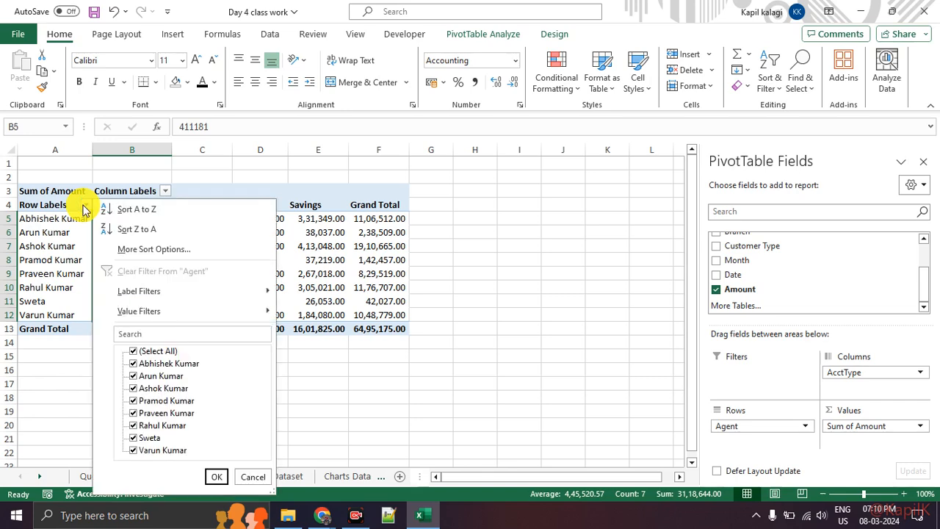
{"action": "left_click", "coordinate": [84, 208]}
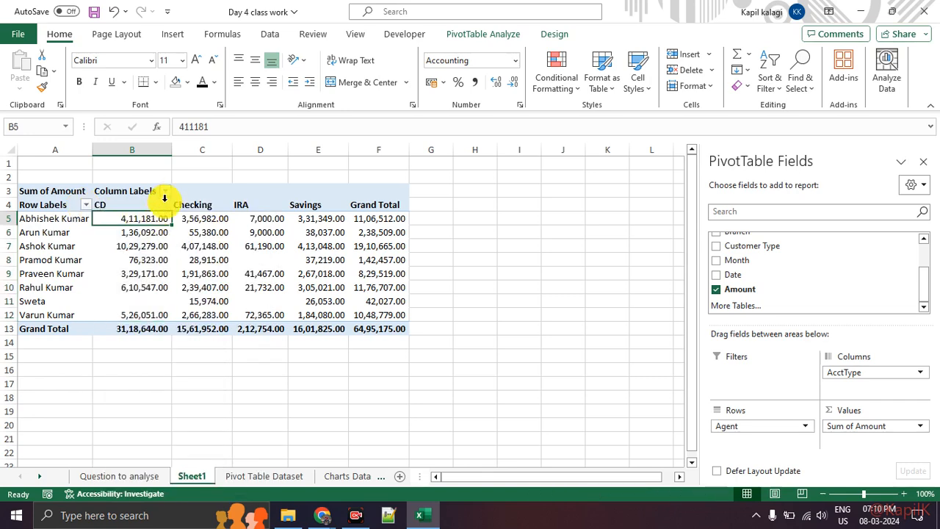
{"action": "left_click", "coordinate": [166, 191]}
{"action": "left_click", "coordinate": [317, 277]}
{"action": "left_click_drag", "start_coordinate": [153, 218], "coordinate": [163, 312]}
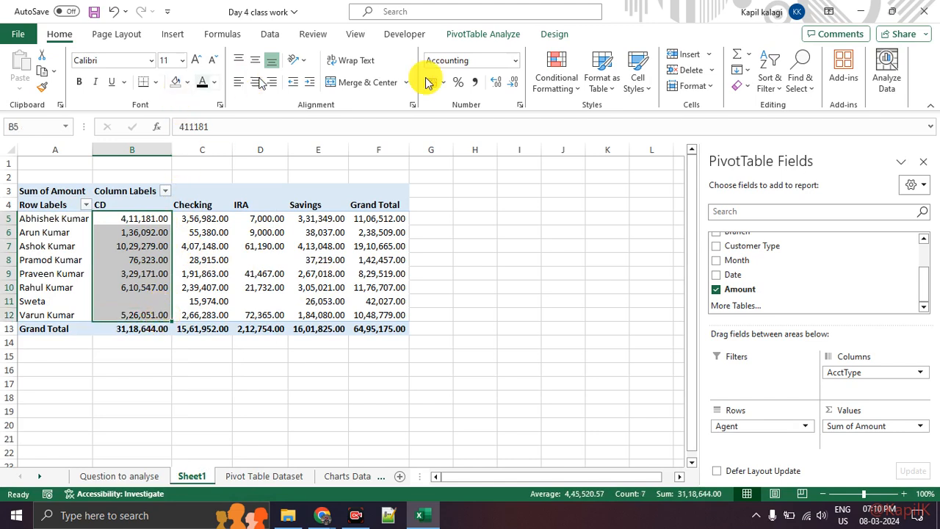
{"action": "left_click", "coordinate": [767, 89]}
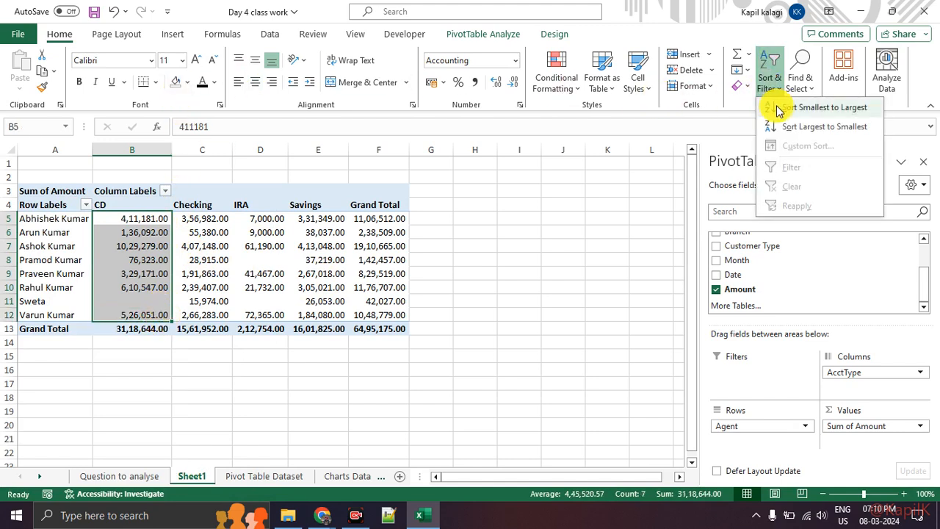
{"action": "left_click", "coordinate": [783, 126]}
{"action": "left_click", "coordinate": [616, 263]}
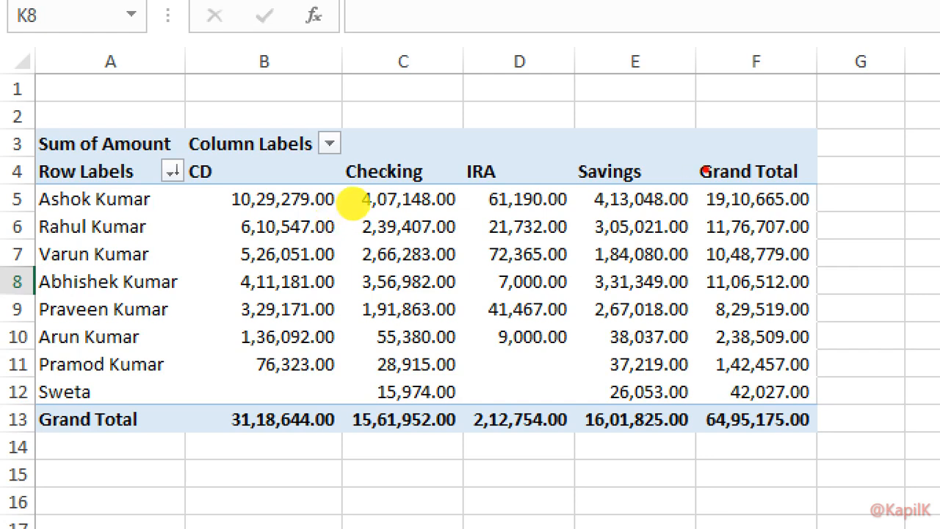
Step: Examine the agents' rows across to their grand totals, concentrating on the first three agents in A5:F7
{"action": "left_click_drag", "start_coordinate": [709, 184], "coordinate": [830, 183]}
{"action": "mouse_move", "coordinate": [40, 210]}
{"action": "left_mouse_down"}
{"action": "mouse_move", "coordinate": [690, 199]}
{"action": "mouse_move", "coordinate": [669, 224]}
{"action": "left_mouse_up"}
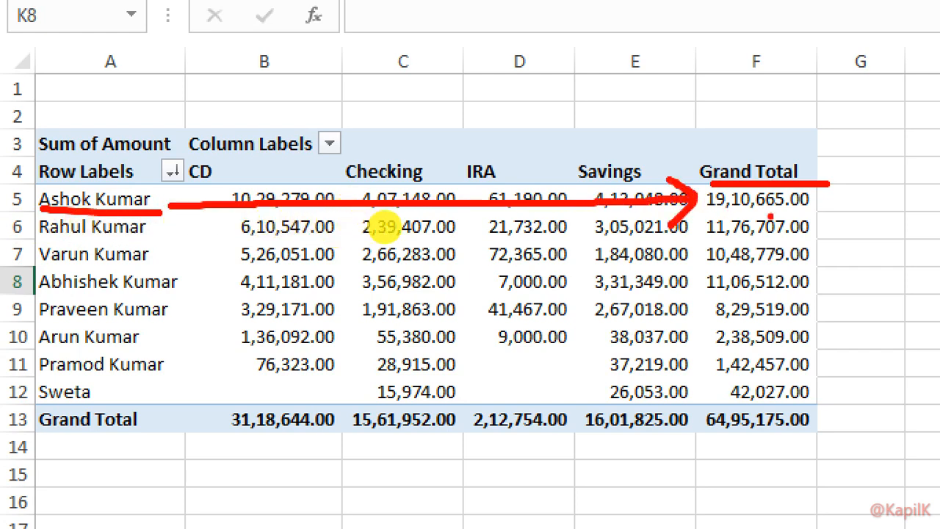
{"action": "mouse_move", "coordinate": [183, 227]}
{"action": "left_mouse_down"}
{"action": "mouse_move", "coordinate": [674, 224]}
{"action": "mouse_move", "coordinate": [705, 233]}
{"action": "mouse_move", "coordinate": [699, 222]}
{"action": "left_mouse_up"}
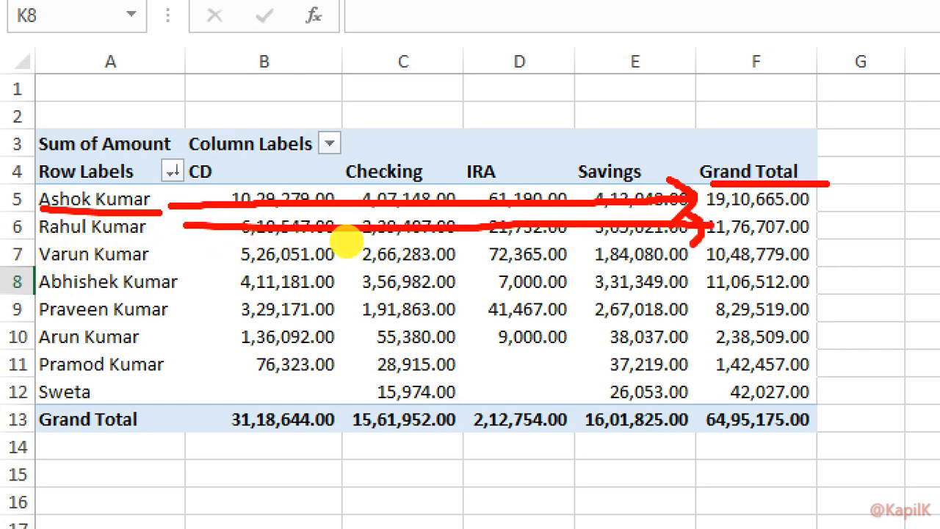
{"action": "left_click_drag", "start_coordinate": [139, 388], "coordinate": [705, 380]}
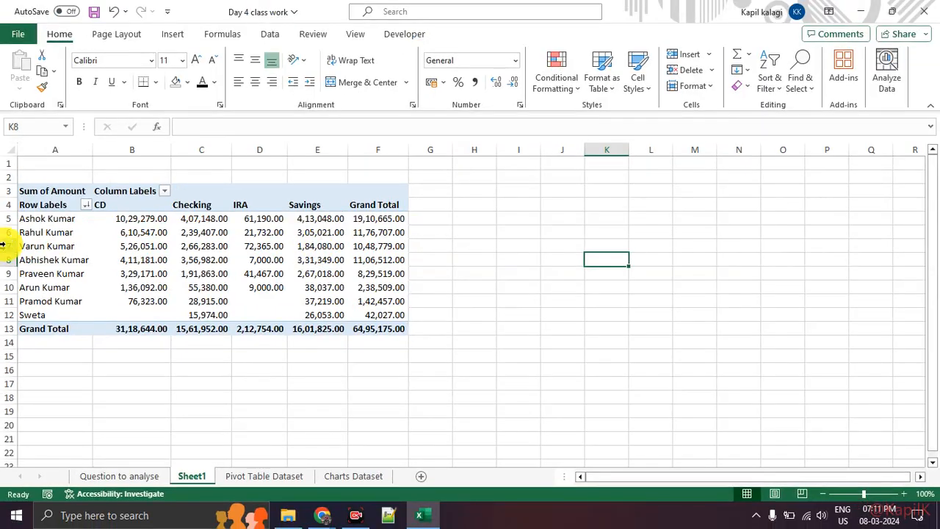
{"action": "left_click", "coordinate": [50, 219]}
{"action": "left_click", "coordinate": [51, 235]}
{"action": "left_click", "coordinate": [51, 246]}
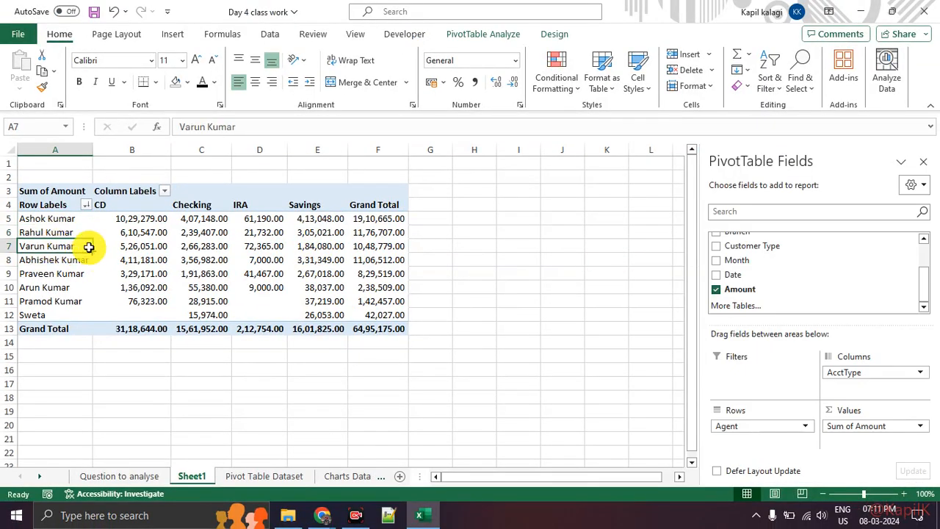
{"action": "left_click_drag", "start_coordinate": [73, 219], "coordinate": [370, 243]}
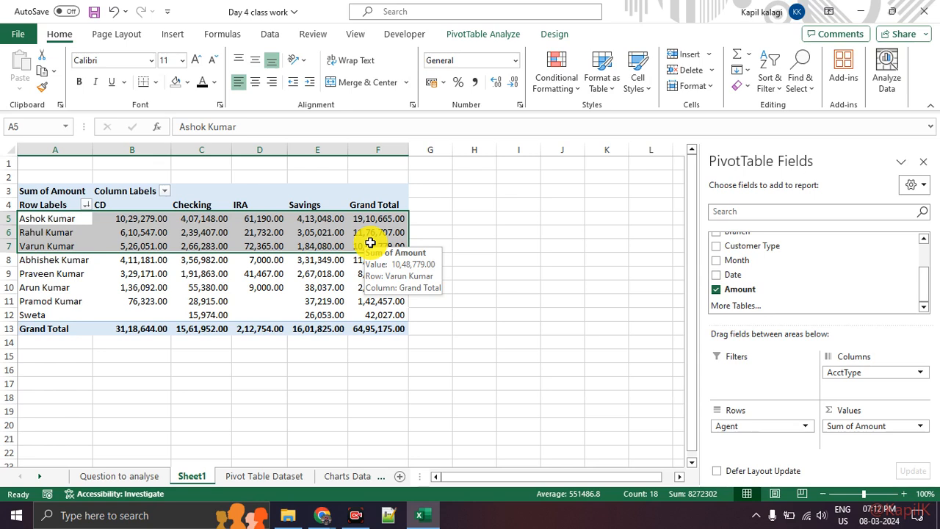
Step: Review the source records on the Pivot Table Dataset sheet through to the end of the table
{"action": "left_click", "coordinate": [245, 472]}
{"action": "scroll", "coordinate": [248, 371], "scroll_direction": "down", "scroll_amount": 2}
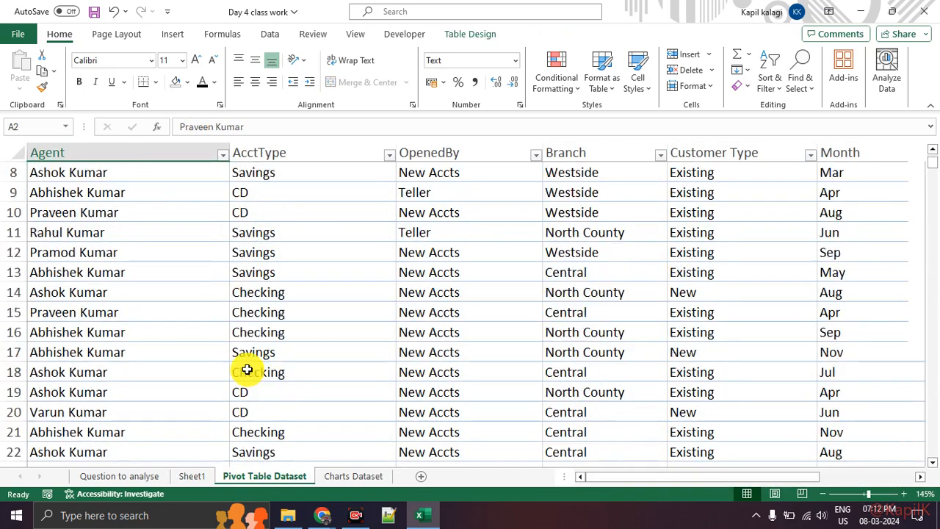
{"action": "scroll", "coordinate": [247, 371], "scroll_direction": "down", "scroll_amount": 20}
{"action": "scroll", "coordinate": [243, 337], "scroll_direction": "down", "scroll_amount": 14}
{"action": "left_click_drag", "start_coordinate": [929, 248], "coordinate": [933, 463]}
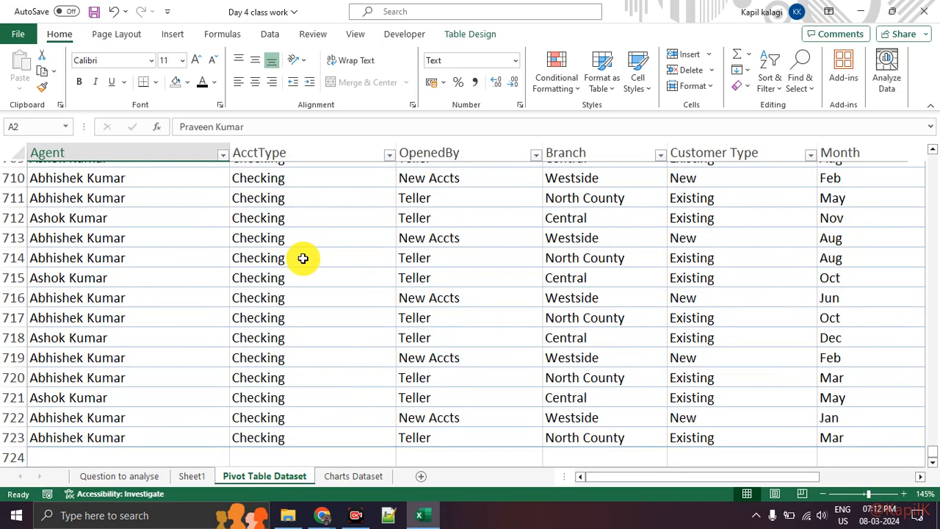
{"action": "scroll", "coordinate": [303, 257], "scroll_direction": "down", "scroll_amount": 3}
{"action": "scroll", "coordinate": [308, 243], "scroll_direction": "up", "scroll_amount": 20}
{"action": "scroll", "coordinate": [308, 240], "scroll_direction": "up", "scroll_amount": 20}
{"action": "scroll", "coordinate": [308, 240], "scroll_direction": "up", "scroll_amount": 20}
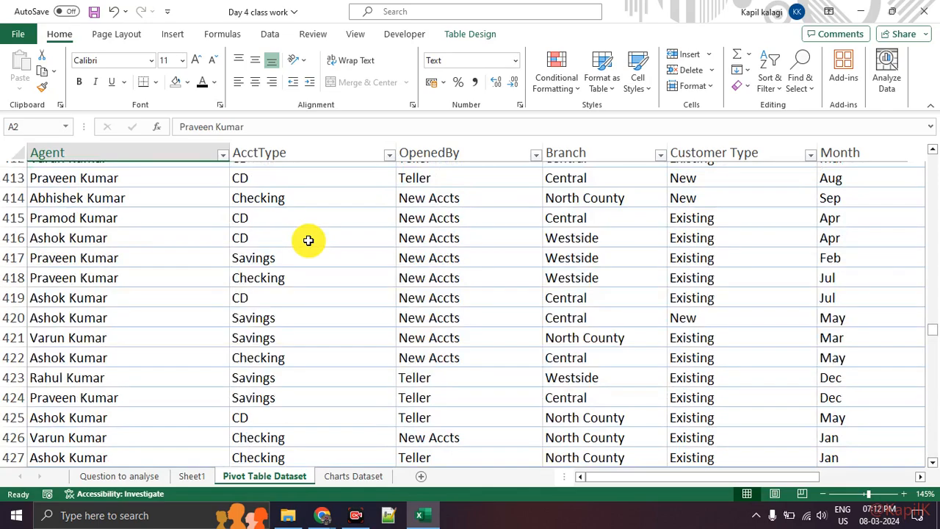
{"action": "scroll", "coordinate": [308, 240], "scroll_direction": "up", "scroll_amount": 20}
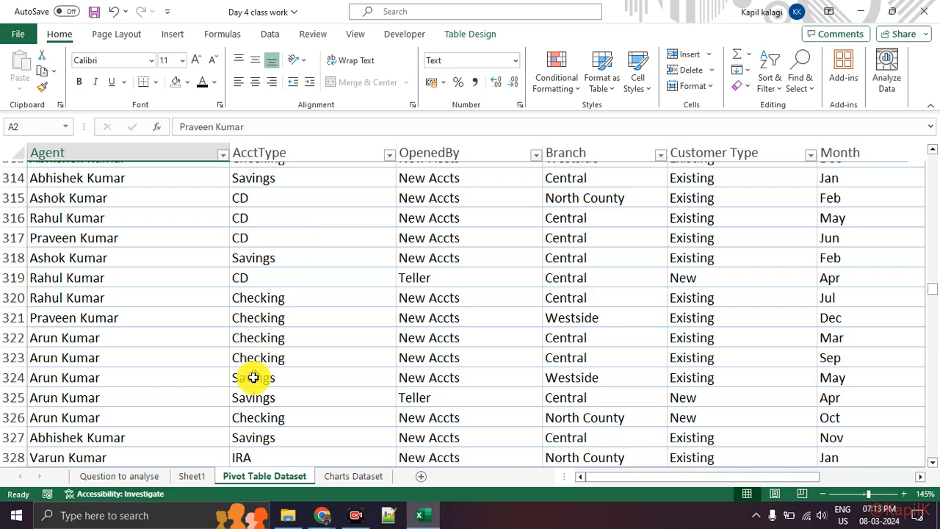
Step: On Sheet1, highlight the top 10% of the amounts in B5:F12 using Green Fill with Dark Green Text
{"action": "left_click", "coordinate": [197, 476]}
{"action": "left_click", "coordinate": [455, 289]}
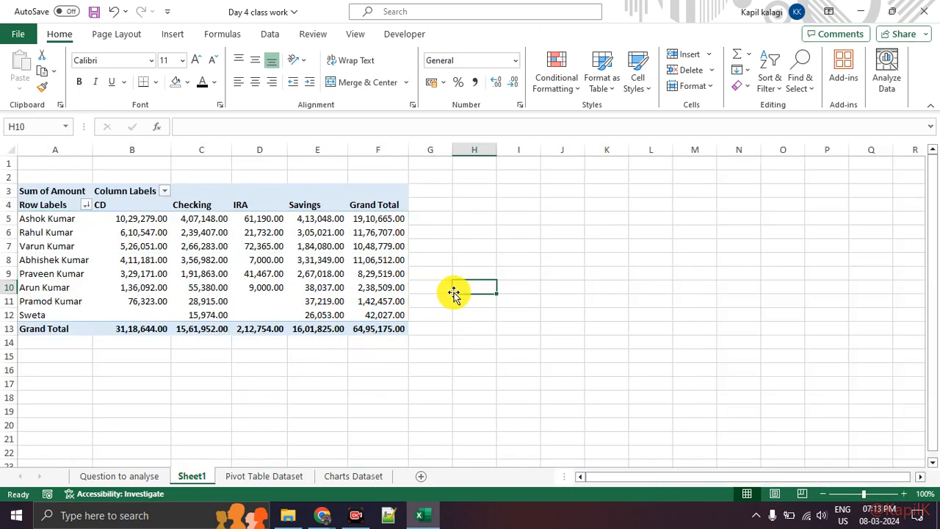
{"action": "left_click_drag", "start_coordinate": [109, 217], "coordinate": [382, 309]}
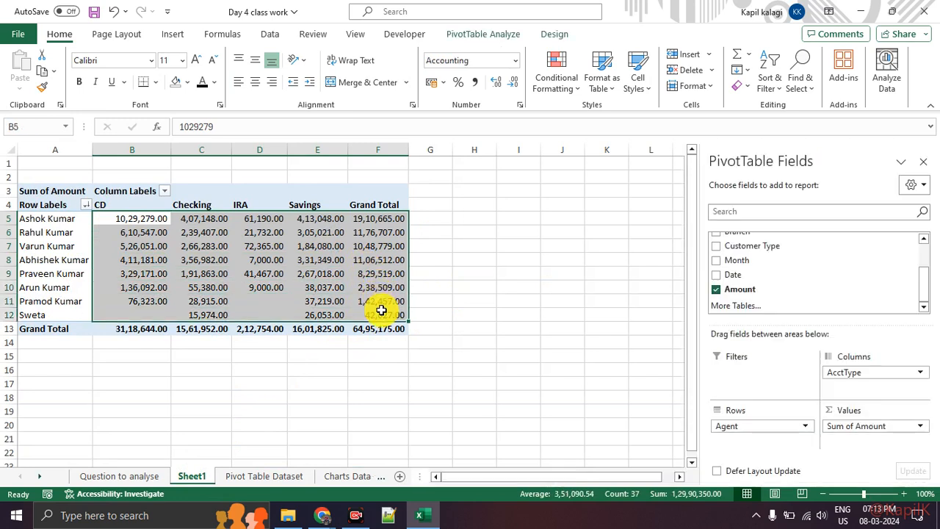
{"action": "left_click", "coordinate": [559, 94]}
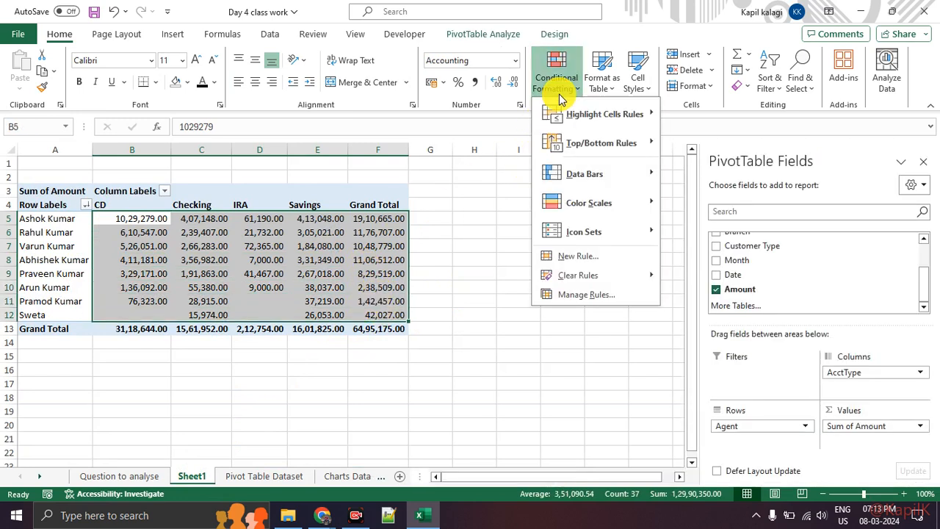
{"action": "mouse_move", "coordinate": [571, 119]}
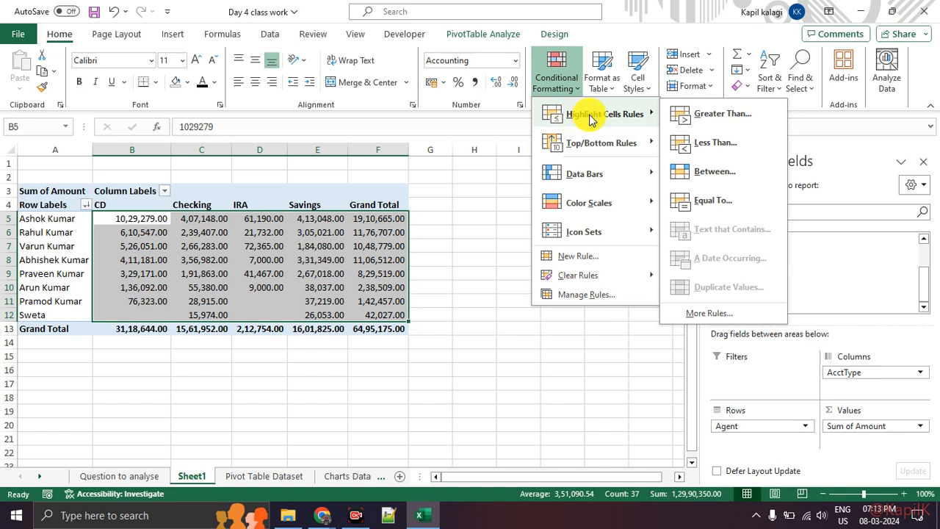
{"action": "mouse_move", "coordinate": [593, 138]}
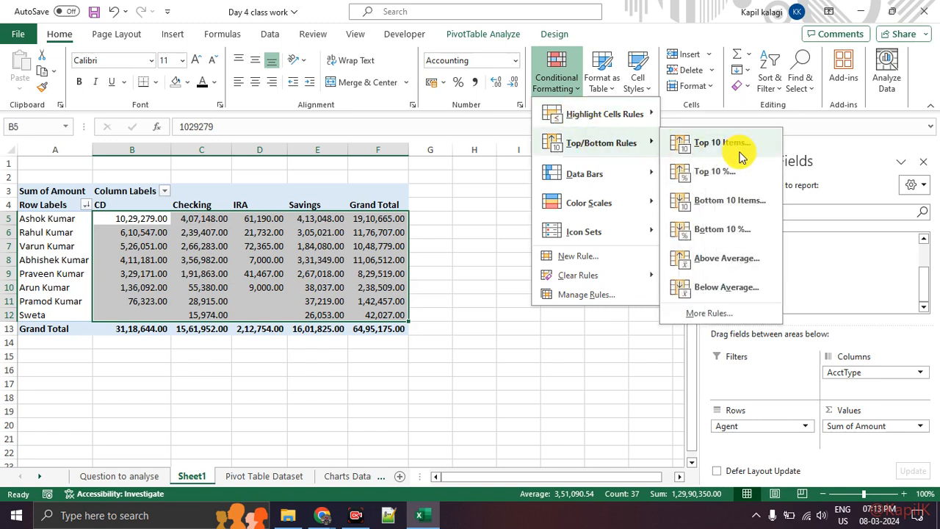
{"action": "left_click", "coordinate": [742, 174]}
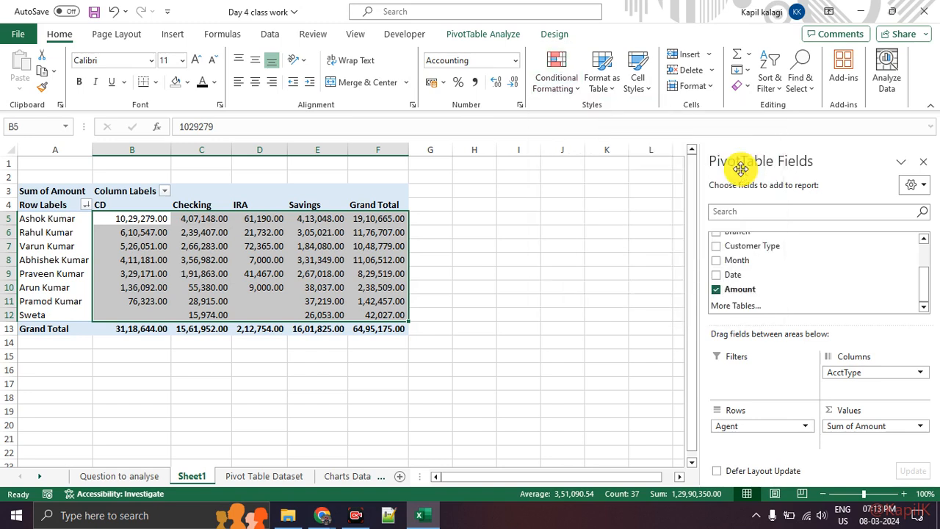
{"action": "left_click", "coordinate": [551, 227]}
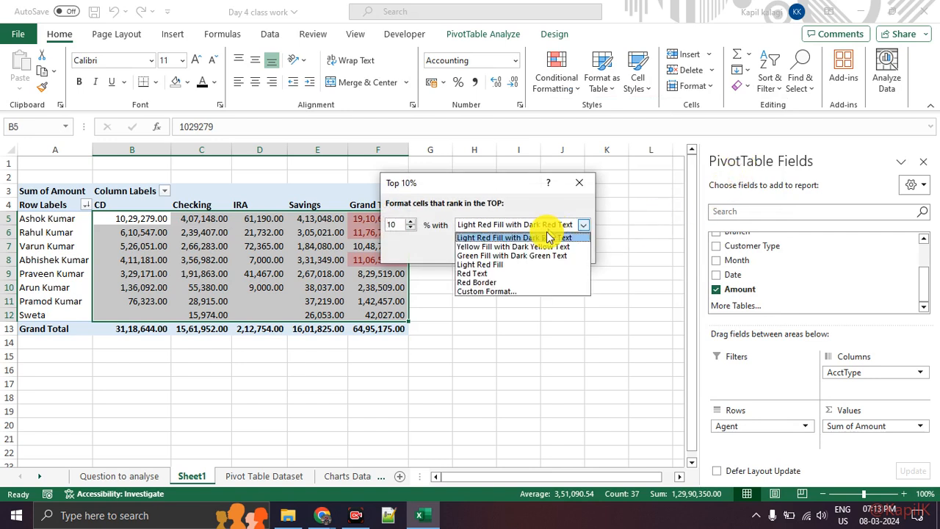
{"action": "left_click", "coordinate": [544, 259]}
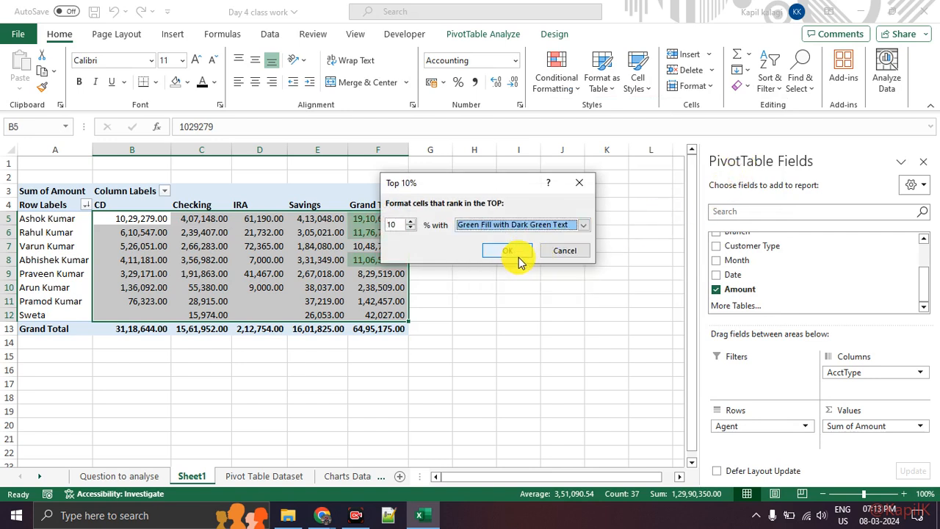
{"action": "left_click", "coordinate": [515, 247]}
{"action": "left_click", "coordinate": [508, 341]}
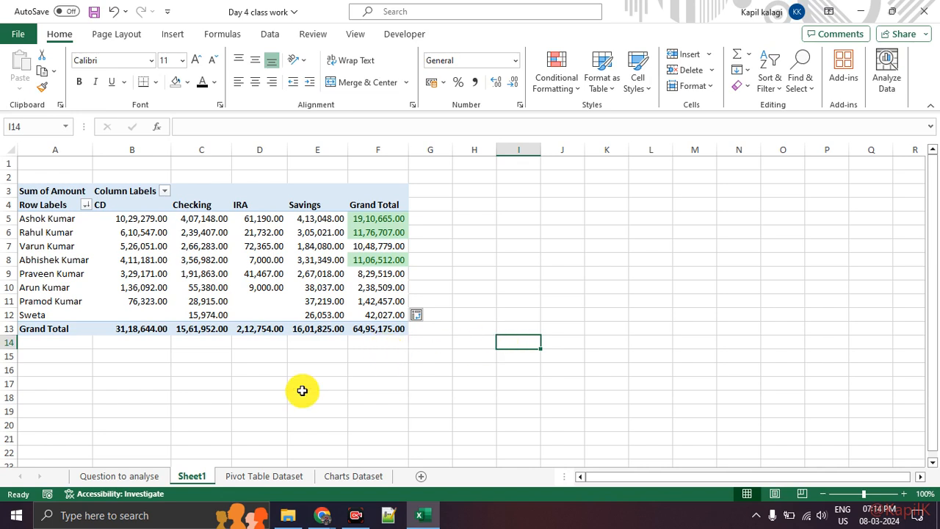
Step: Change the PivotTable's Amount value field to summarize by Max
{"action": "left_click", "coordinate": [162, 250]}
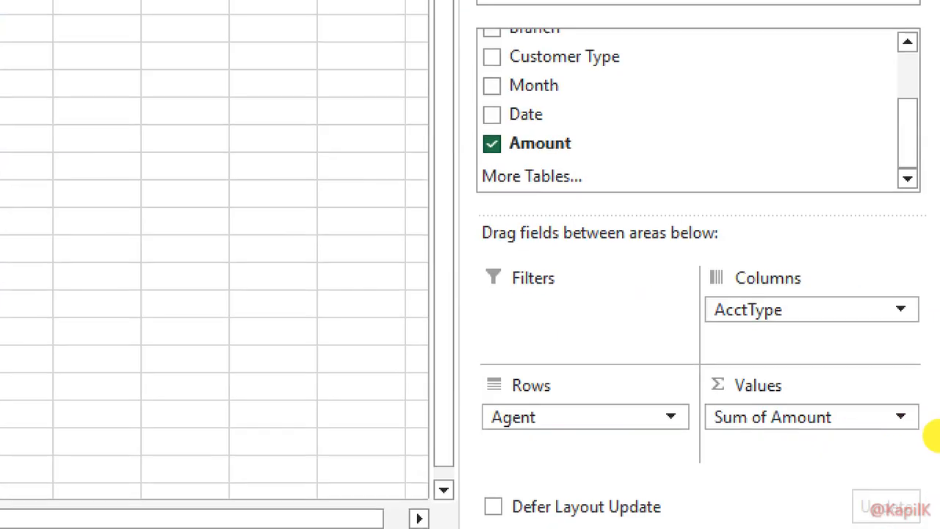
{"action": "mouse_move", "coordinate": [933, 437]}
{"action": "left_mouse_down"}
{"action": "mouse_move", "coordinate": [923, 389]}
{"action": "mouse_move", "coordinate": [868, 426]}
{"action": "mouse_move", "coordinate": [911, 463]}
{"action": "mouse_move", "coordinate": [926, 406]}
{"action": "left_mouse_up"}
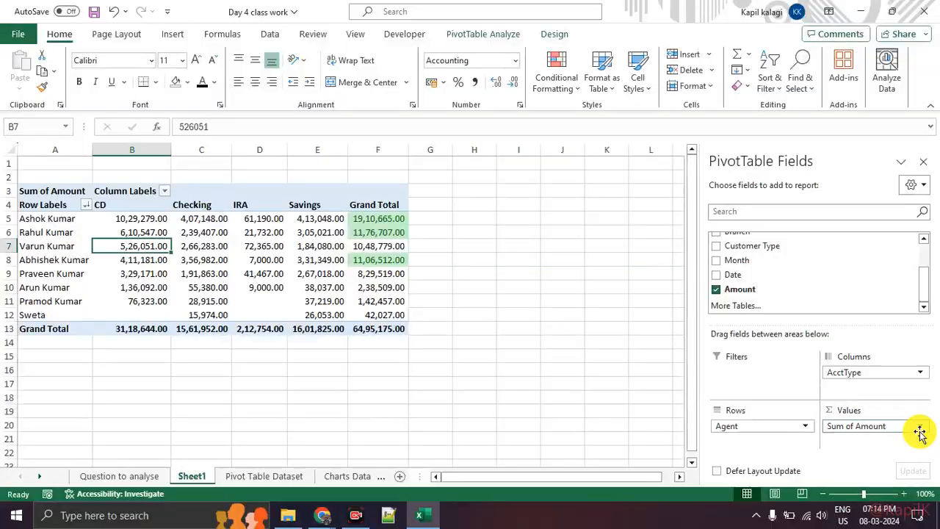
{"action": "left_click", "coordinate": [900, 418]}
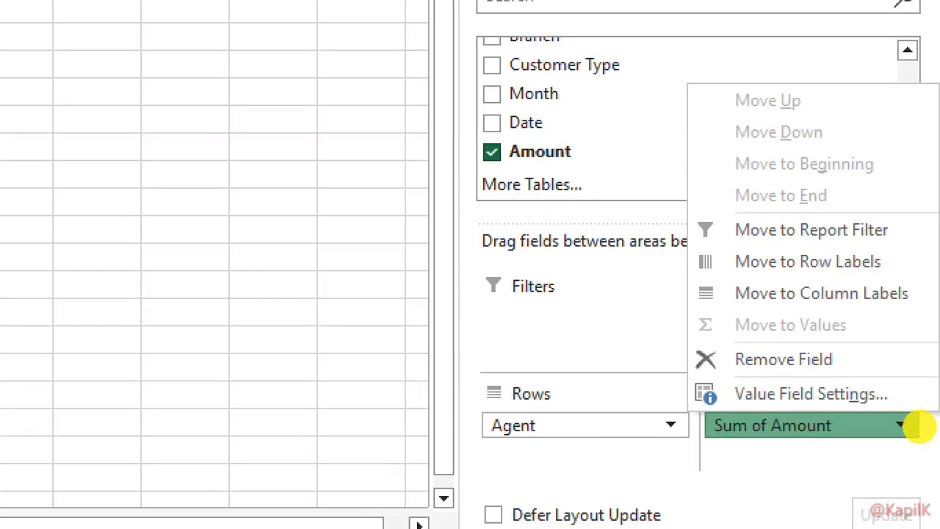
{"action": "mouse_move", "coordinate": [909, 390]}
{"action": "left_mouse_down"}
{"action": "mouse_move", "coordinate": [825, 400]}
{"action": "mouse_move", "coordinate": [922, 430]}
{"action": "mouse_move", "coordinate": [906, 384]}
{"action": "left_mouse_up"}
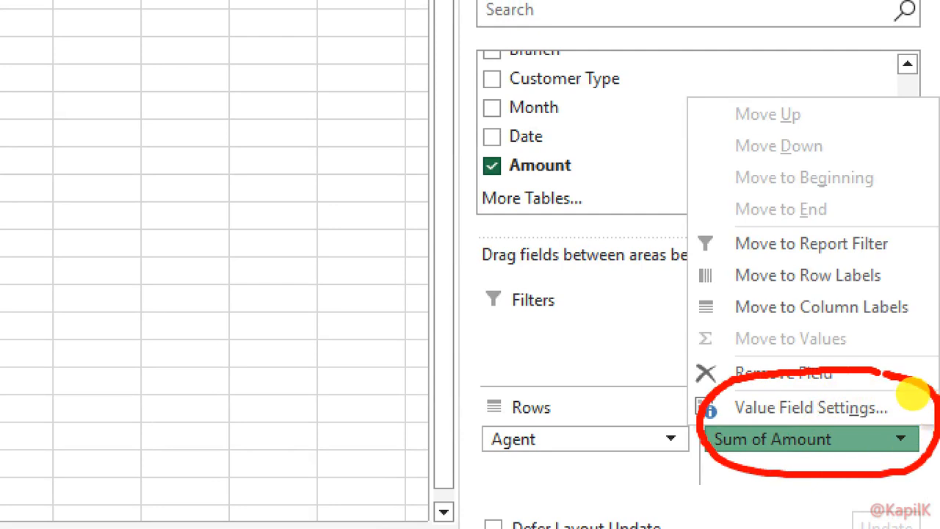
{"action": "left_click_drag", "start_coordinate": [674, 237], "coordinate": [693, 237]}
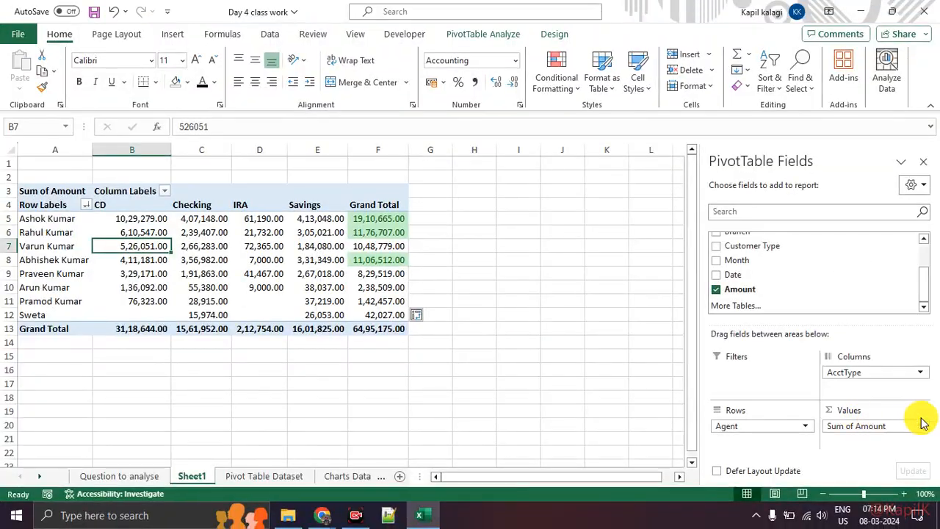
{"action": "left_click", "coordinate": [899, 441]}
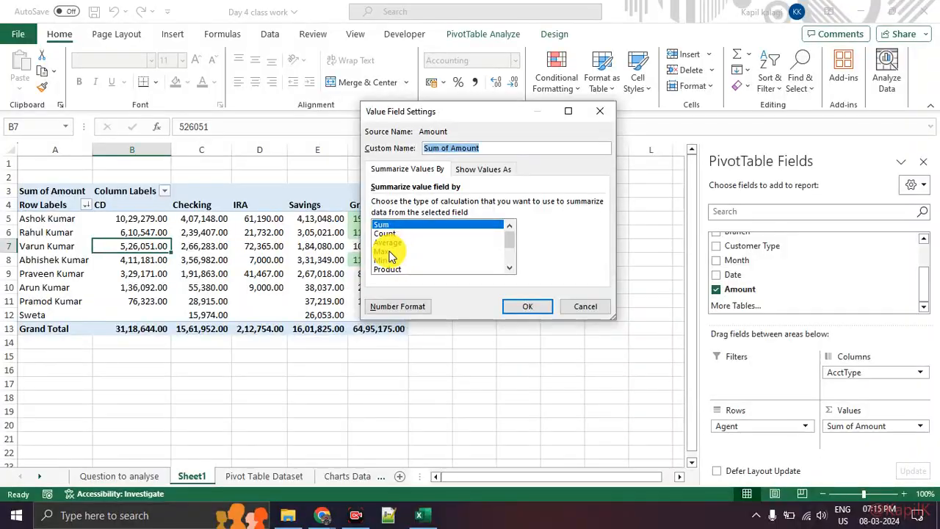
{"action": "left_click", "coordinate": [338, 300]}
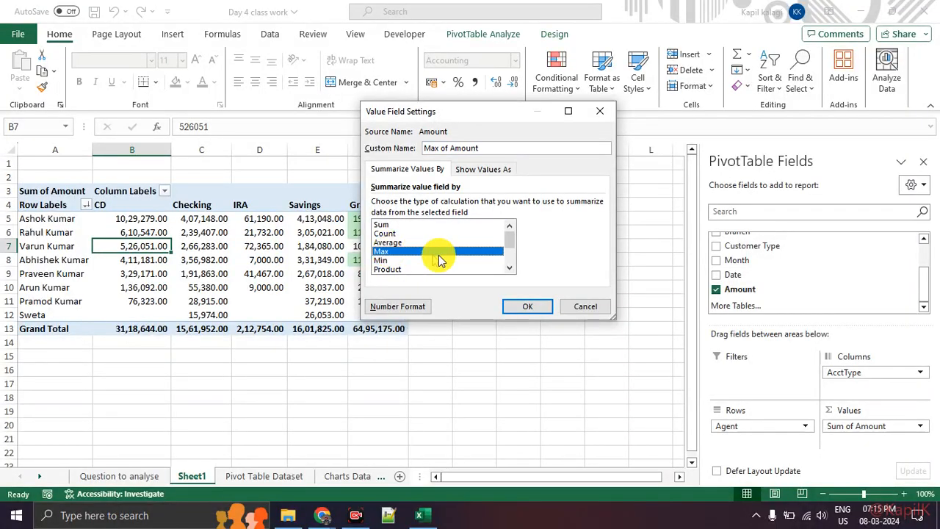
{"action": "left_click", "coordinate": [507, 306]}
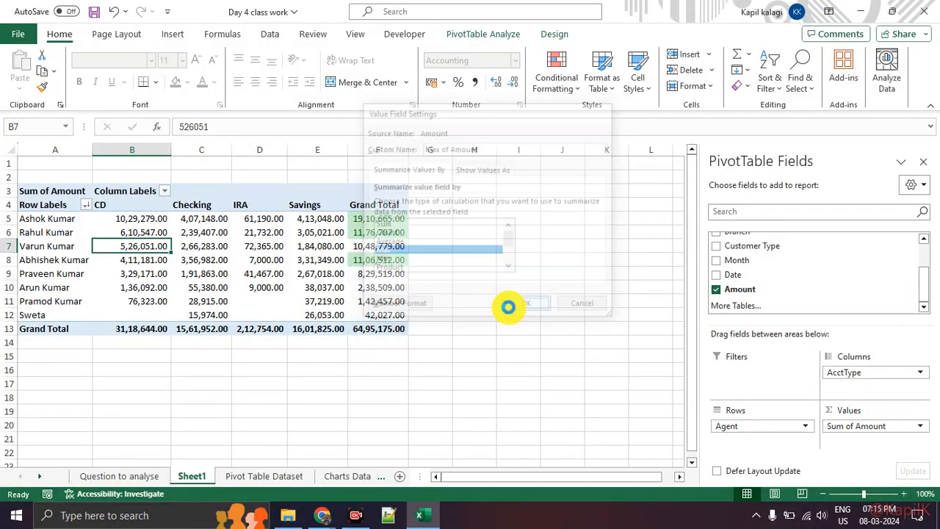
Step: Clear all conditional formatting rules from the entire sheet
{"action": "left_click", "coordinate": [478, 342]}
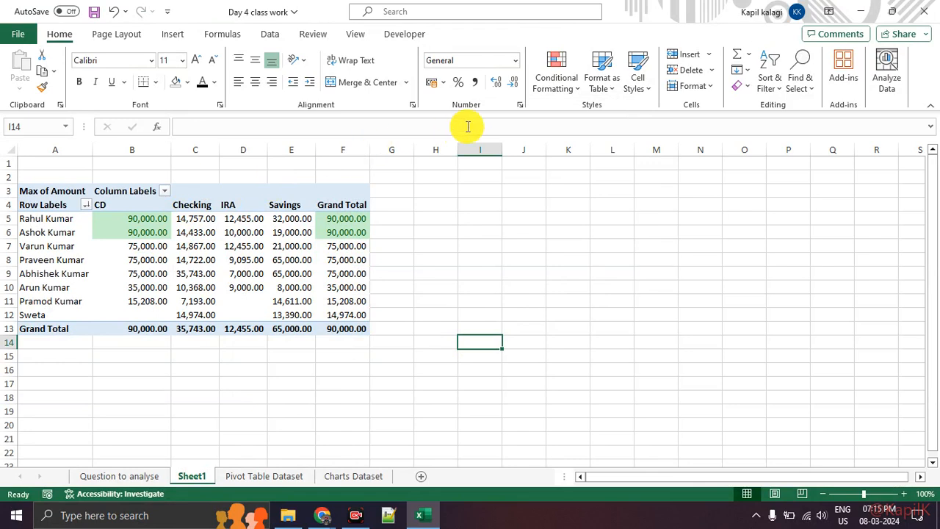
{"action": "left_click", "coordinate": [546, 82]}
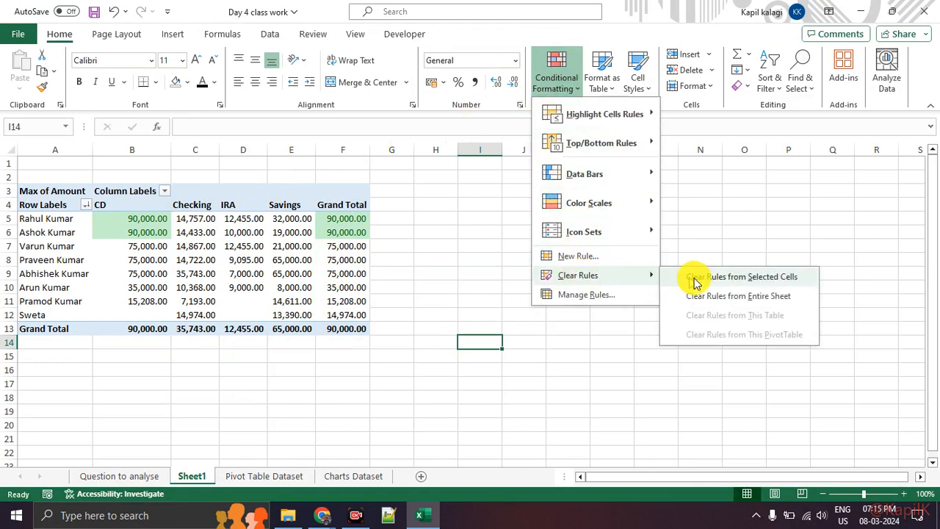
{"action": "left_click", "coordinate": [706, 297]}
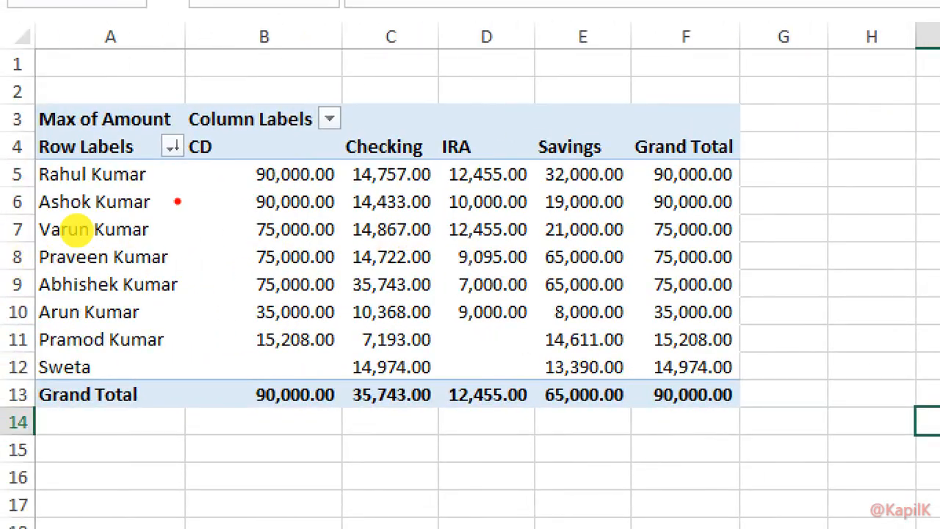
Step: Examine the agents' maximum amounts by account type, concentrating on the first agent's CD value and the Savings values in E8:E9
{"action": "left_click_drag", "start_coordinate": [43, 189], "coordinate": [144, 186]}
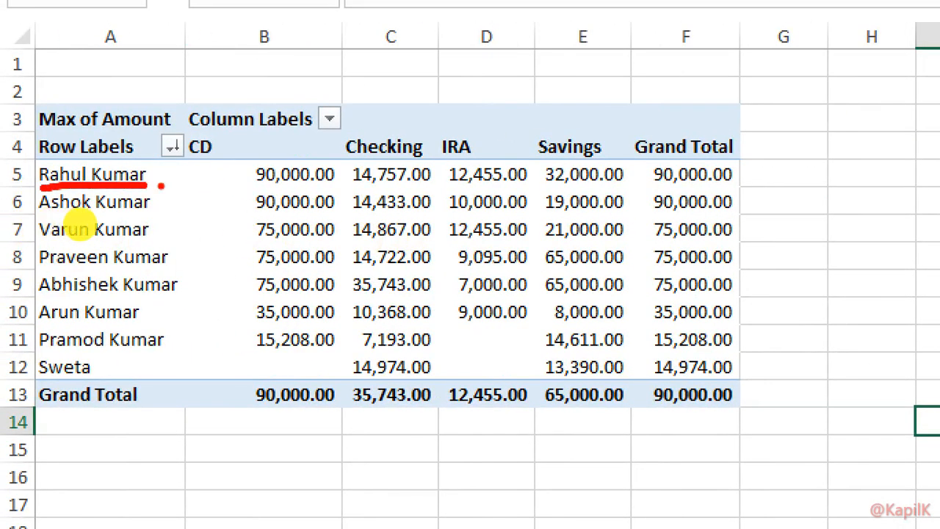
{"action": "mouse_move", "coordinate": [221, 121]}
{"action": "left_mouse_down"}
{"action": "mouse_move", "coordinate": [232, 157]}
{"action": "mouse_move", "coordinate": [273, 112]}
{"action": "left_mouse_up"}
{"action": "left_click_drag", "start_coordinate": [232, 140], "coordinate": [277, 132]}
{"action": "mouse_move", "coordinate": [291, 101]}
{"action": "left_mouse_down"}
{"action": "mouse_move", "coordinate": [297, 155]}
{"action": "mouse_move", "coordinate": [286, 158]}
{"action": "left_mouse_up"}
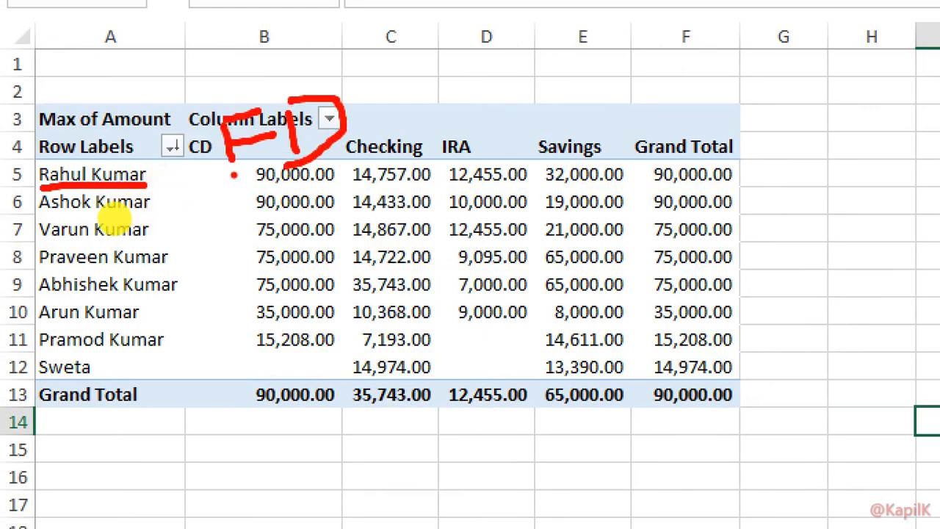
{"action": "mouse_move", "coordinate": [160, 174]}
{"action": "left_mouse_down"}
{"action": "mouse_move", "coordinate": [217, 172]}
{"action": "mouse_move", "coordinate": [231, 180]}
{"action": "mouse_move", "coordinate": [222, 188]}
{"action": "left_mouse_up"}
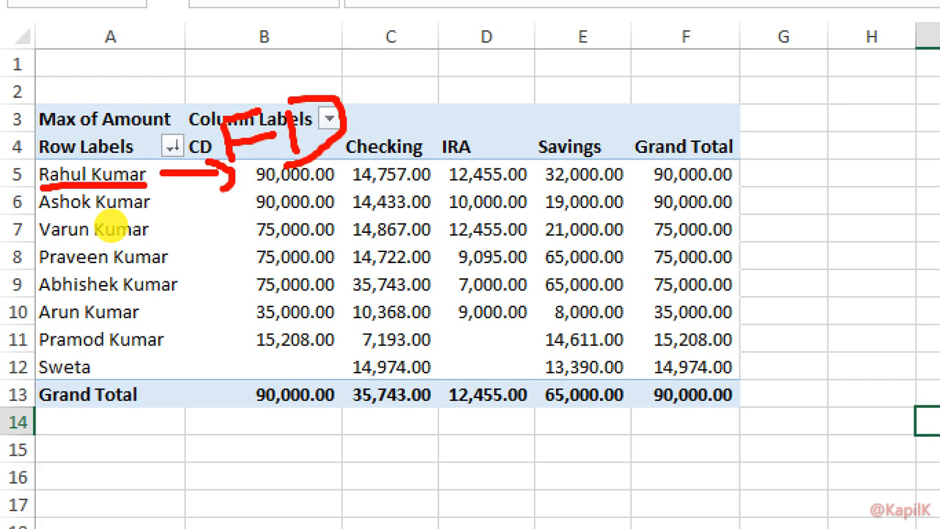
{"action": "mouse_move", "coordinate": [173, 349]}
{"action": "left_mouse_down"}
{"action": "mouse_move", "coordinate": [265, 353]}
{"action": "mouse_move", "coordinate": [252, 365]}
{"action": "left_mouse_up"}
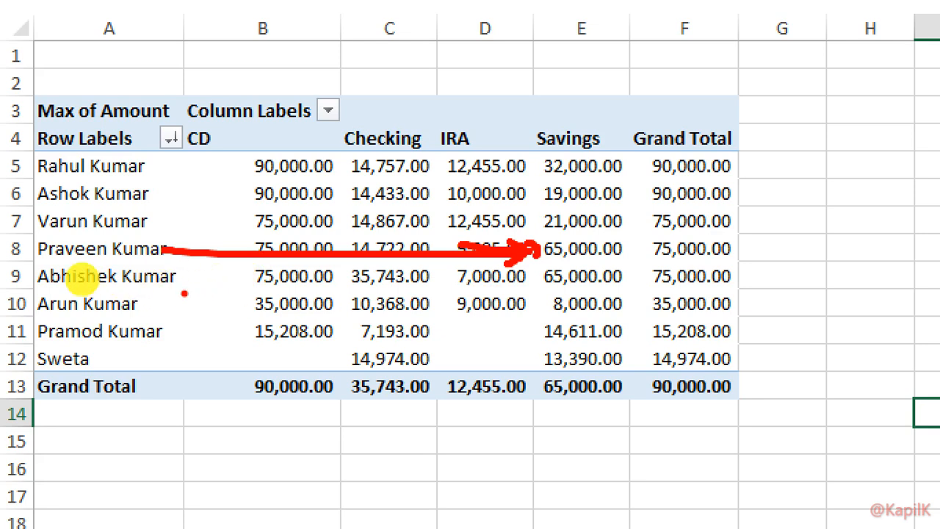
{"action": "left_click_drag", "start_coordinate": [29, 258], "coordinate": [172, 256]}
{"action": "left_click_drag", "start_coordinate": [22, 285], "coordinate": [197, 291]}
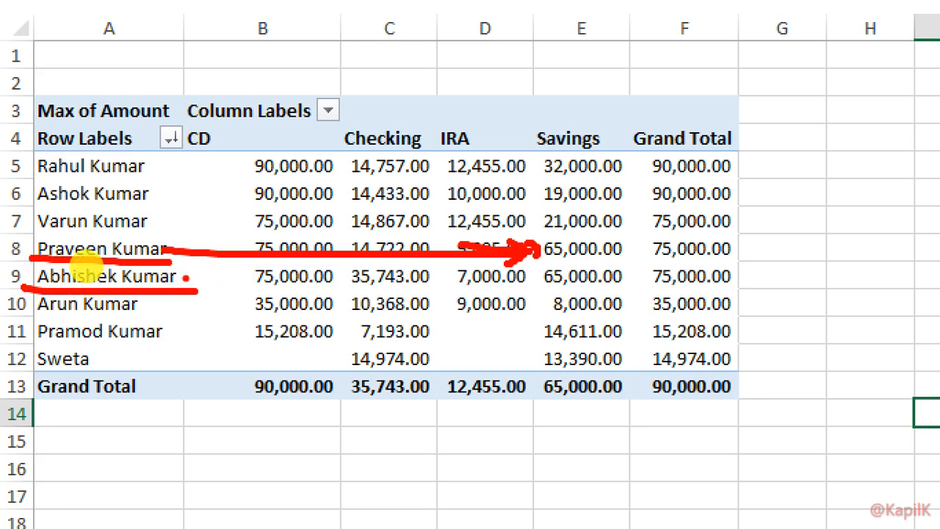
{"action": "left_click_drag", "start_coordinate": [15, 175], "coordinate": [155, 176]}
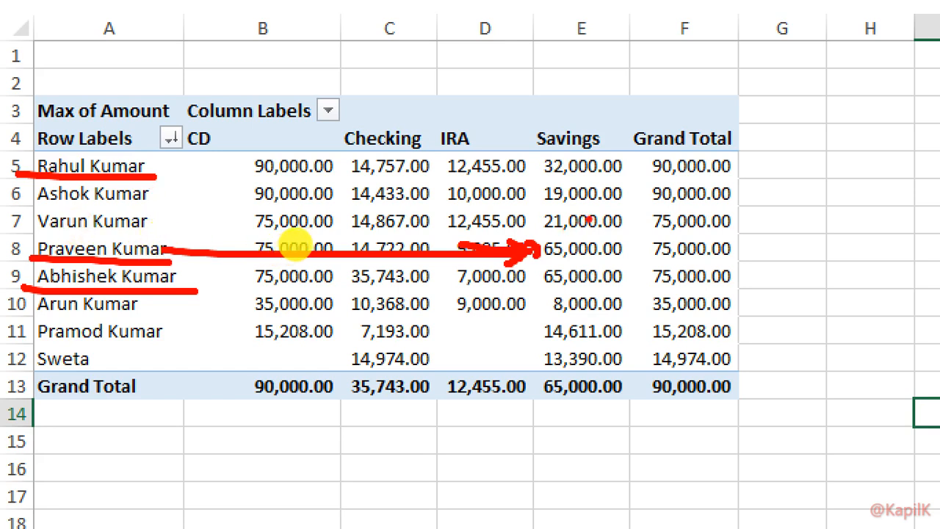
{"action": "mouse_move", "coordinate": [536, 242]}
{"action": "left_mouse_down"}
{"action": "mouse_move", "coordinate": [639, 232]}
{"action": "mouse_move", "coordinate": [631, 294]}
{"action": "mouse_move", "coordinate": [514, 254]}
{"action": "left_mouse_up"}
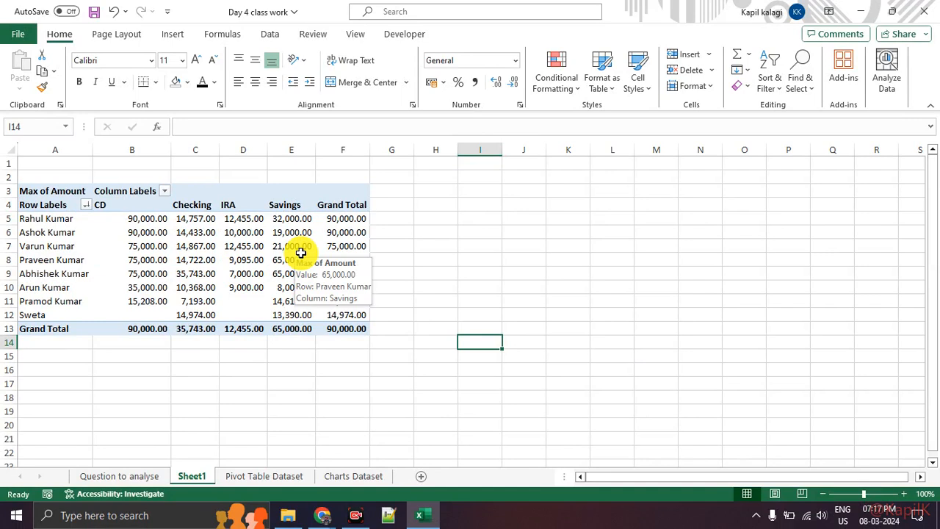
Step: Add the Branch field to the PivotTable as a report filter
{"action": "left_click", "coordinate": [254, 185]}
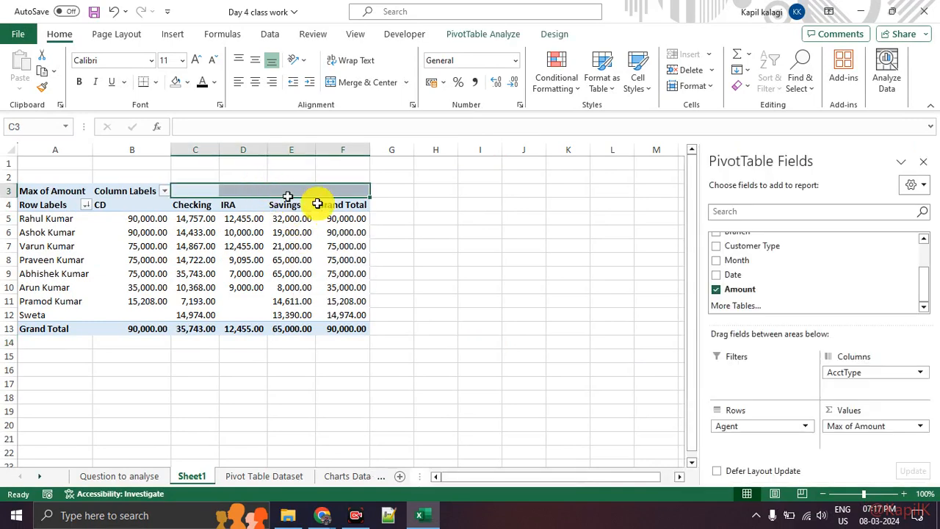
{"action": "scroll", "coordinate": [759, 266], "scroll_direction": "up", "scroll_amount": 3}
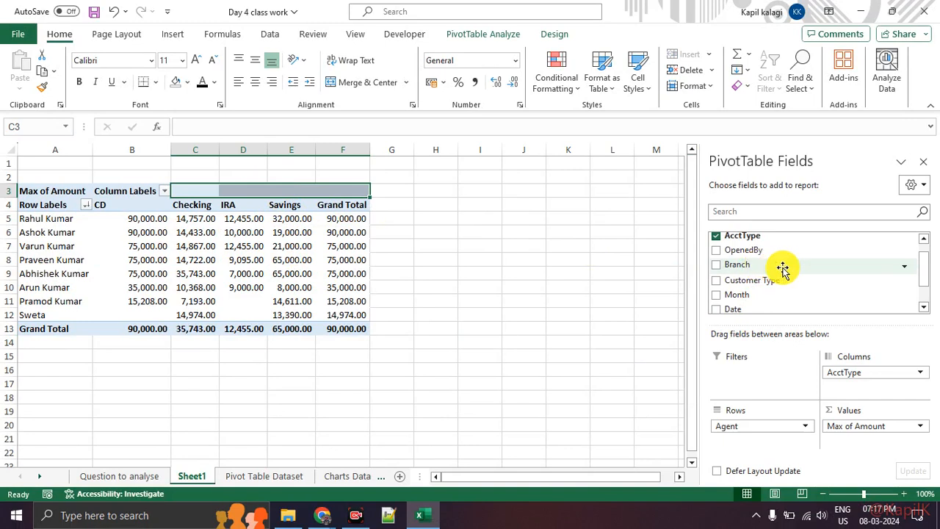
{"action": "left_click_drag", "start_coordinate": [783, 269], "coordinate": [773, 377]}
{"action": "left_click", "coordinate": [623, 311]}
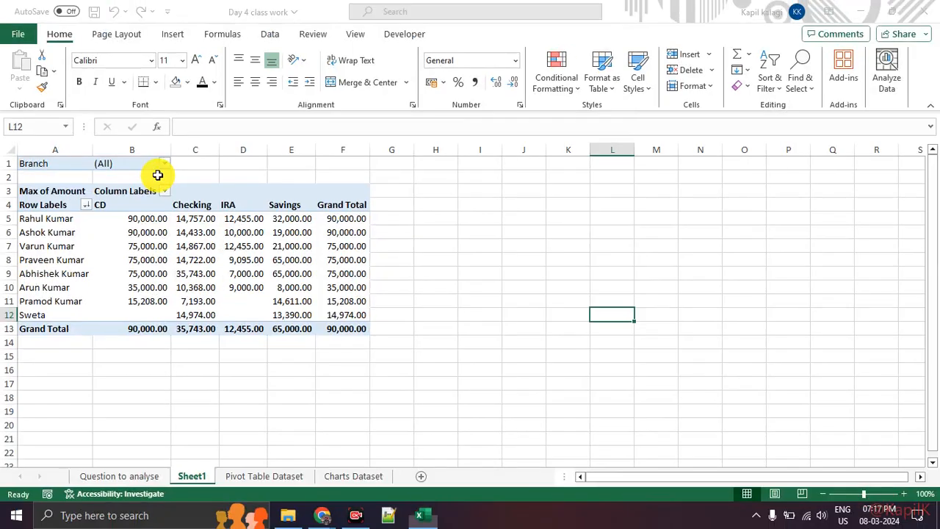
Step: Filter the PivotTable to the Central branch and examine the maximum amounts in its Savings column
{"action": "left_click", "coordinate": [165, 163]}
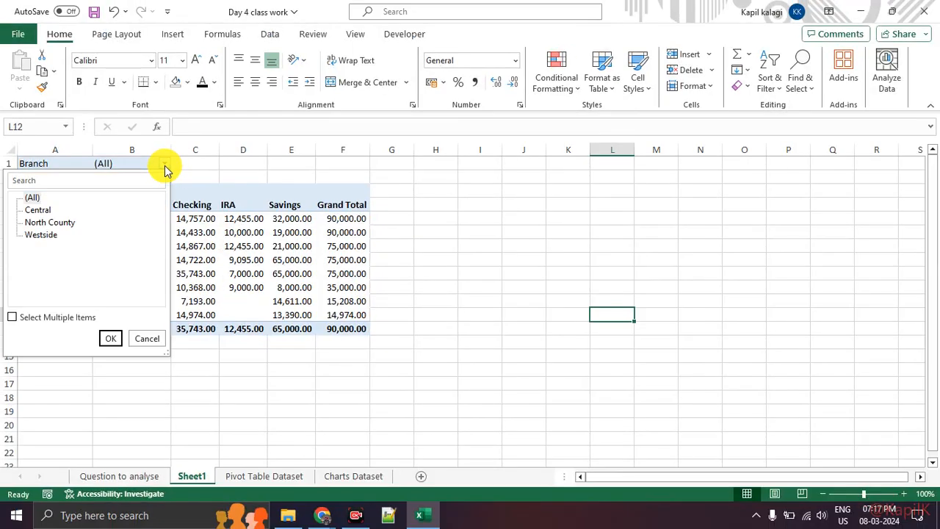
{"action": "left_click", "coordinate": [42, 210]}
{"action": "left_click", "coordinate": [110, 337]}
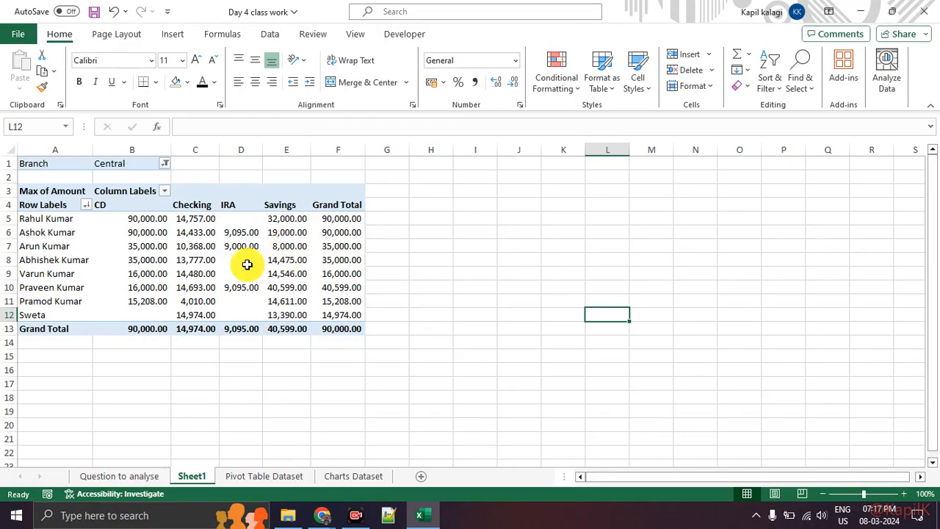
{"action": "mouse_move", "coordinate": [289, 246]}
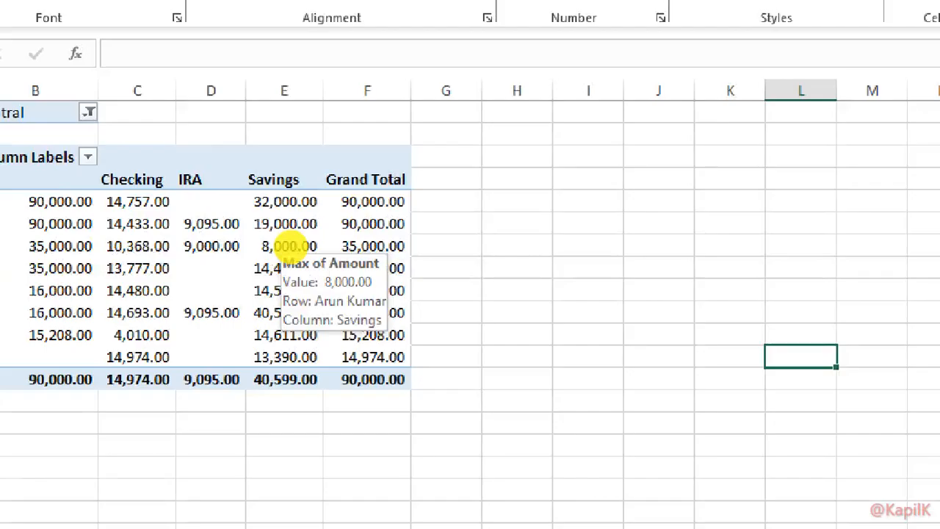
{"action": "mouse_move", "coordinate": [237, 188]}
{"action": "left_mouse_down"}
{"action": "mouse_move", "coordinate": [252, 185]}
{"action": "mouse_move", "coordinate": [333, 364]}
{"action": "mouse_move", "coordinate": [331, 380]}
{"action": "left_mouse_up"}
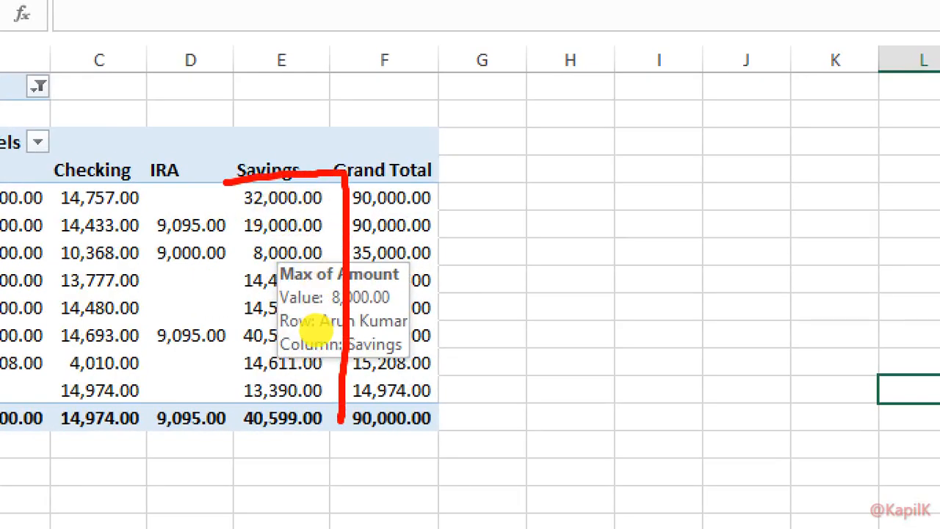
{"action": "mouse_move", "coordinate": [341, 418]}
{"action": "left_mouse_down"}
{"action": "mouse_move", "coordinate": [256, 434]}
{"action": "mouse_move", "coordinate": [218, 177]}
{"action": "left_mouse_up"}
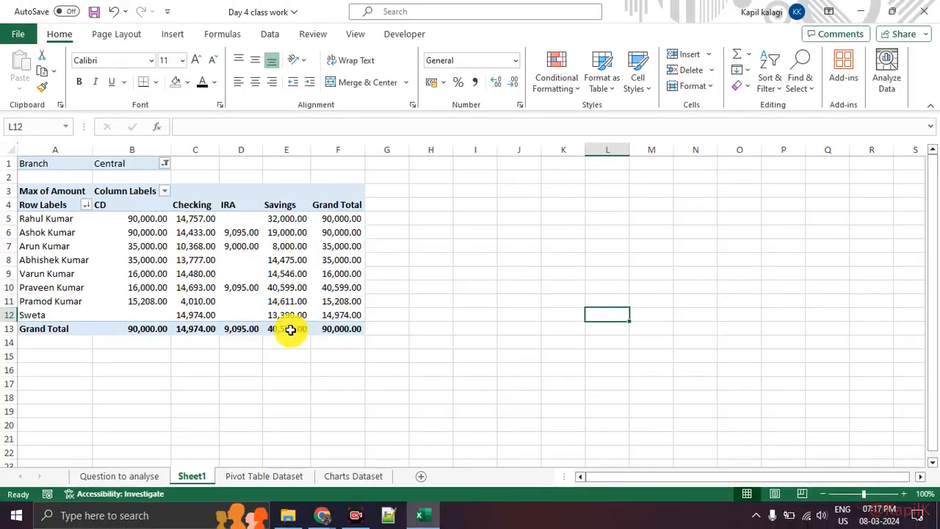
{"action": "left_click", "coordinate": [290, 330]}
Step: Switch the Branch filter to North County and check the Savings maximum in the Grand Total row
{"action": "left_click", "coordinate": [165, 163]}
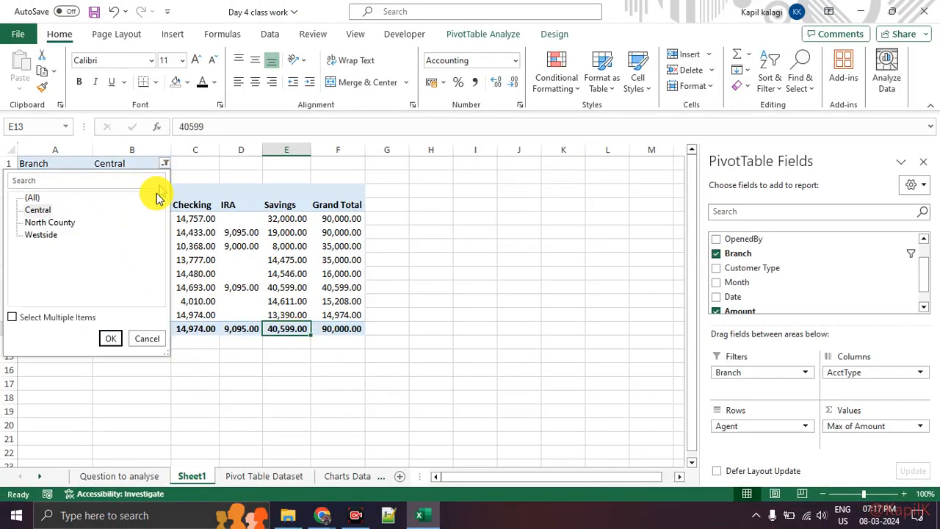
{"action": "left_click", "coordinate": [66, 224]}
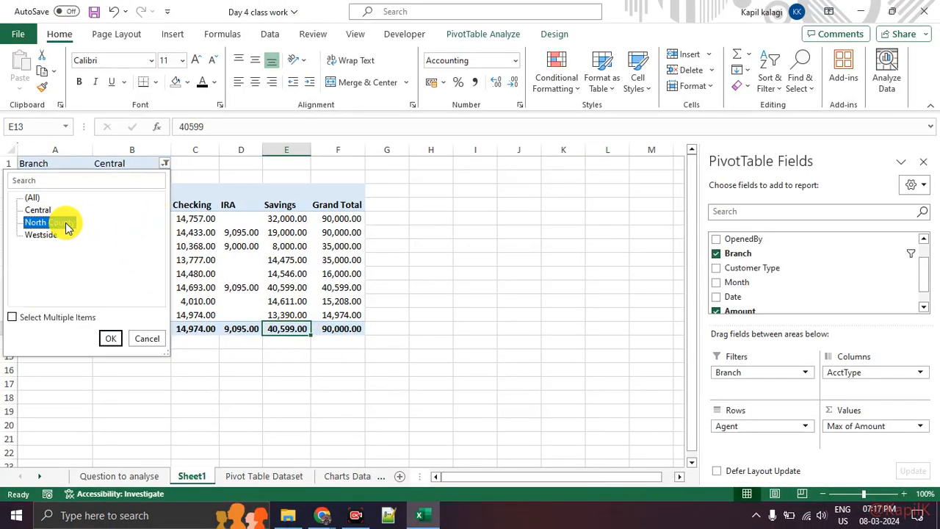
{"action": "left_click", "coordinate": [40, 210]}
{"action": "left_click", "coordinate": [50, 222]}
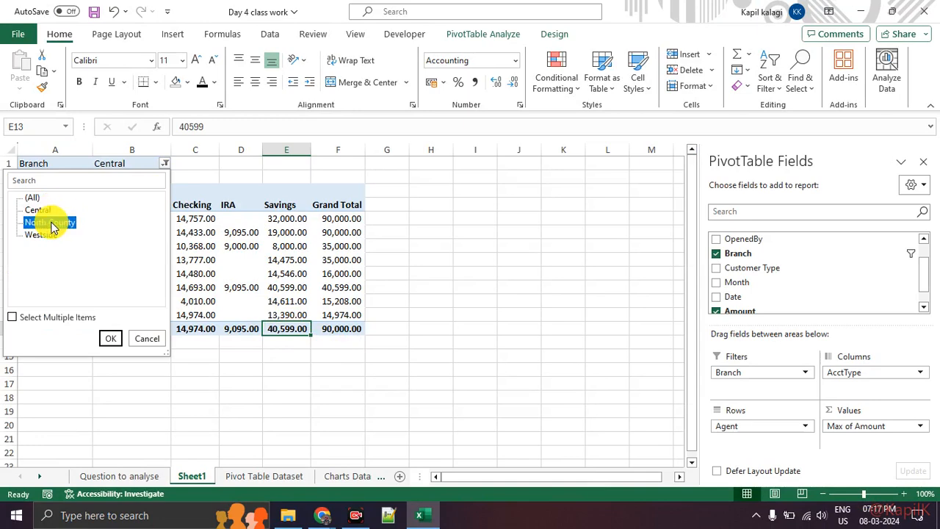
{"action": "left_click", "coordinate": [103, 337]}
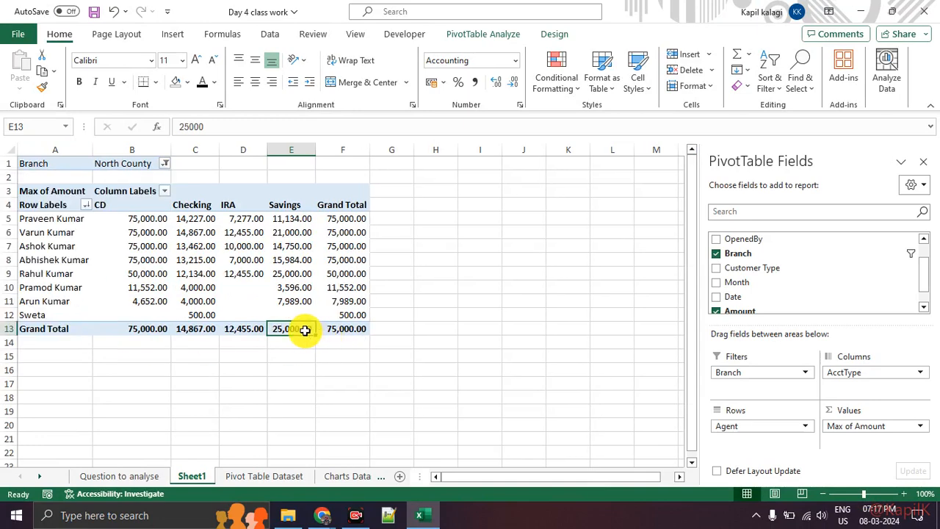
{"action": "mouse_move", "coordinate": [304, 330]}
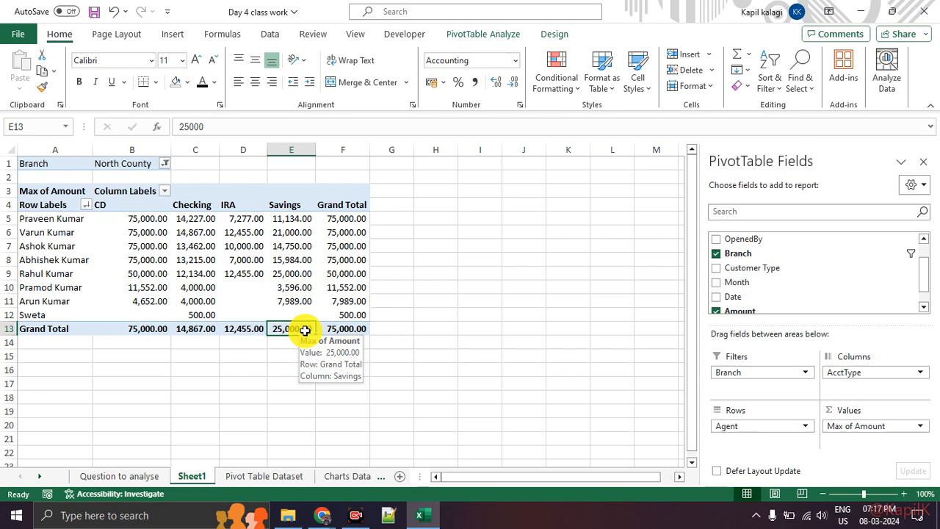
Step: Set the PivotTable's Branch filter to Westside
{"action": "left_click", "coordinate": [165, 163]}
{"action": "left_click", "coordinate": [42, 235]}
{"action": "left_click", "coordinate": [110, 338]}
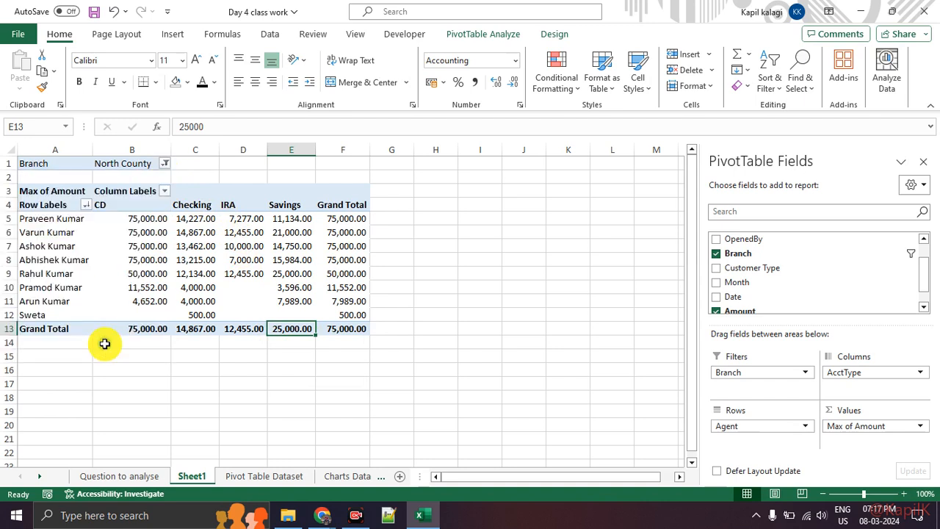
{"action": "left_click", "coordinate": [286, 350]}
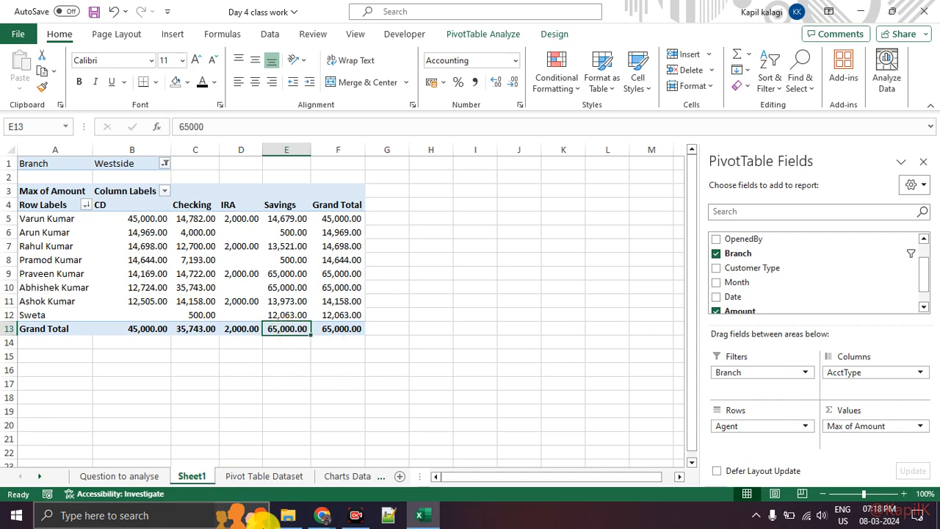
Step: Examine the Pivot Table Dataset sheet and check how many records it holds by selecting the table data and its Customer Type column
{"action": "left_click", "coordinate": [270, 477]}
{"action": "scroll", "coordinate": [201, 331], "scroll_direction": "up", "scroll_amount": 20}
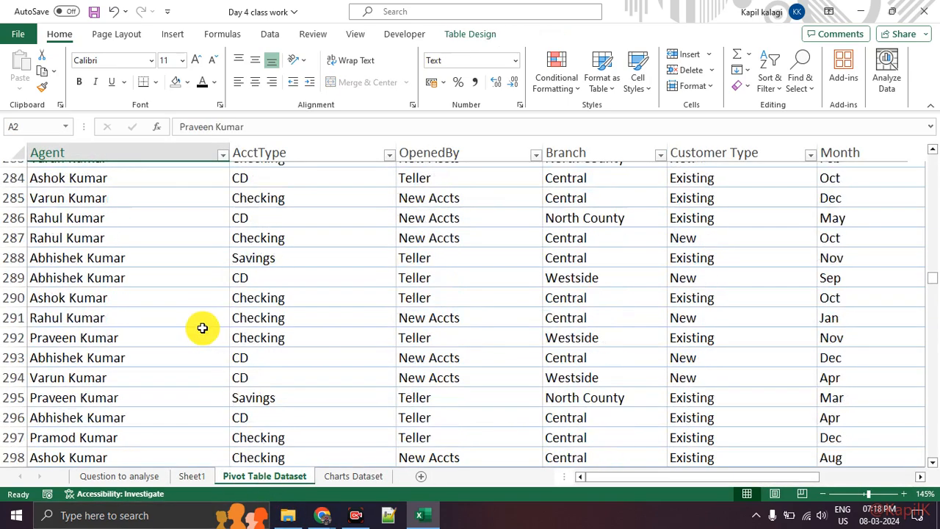
{"action": "scroll", "coordinate": [207, 318], "scroll_direction": "up", "scroll_amount": 7}
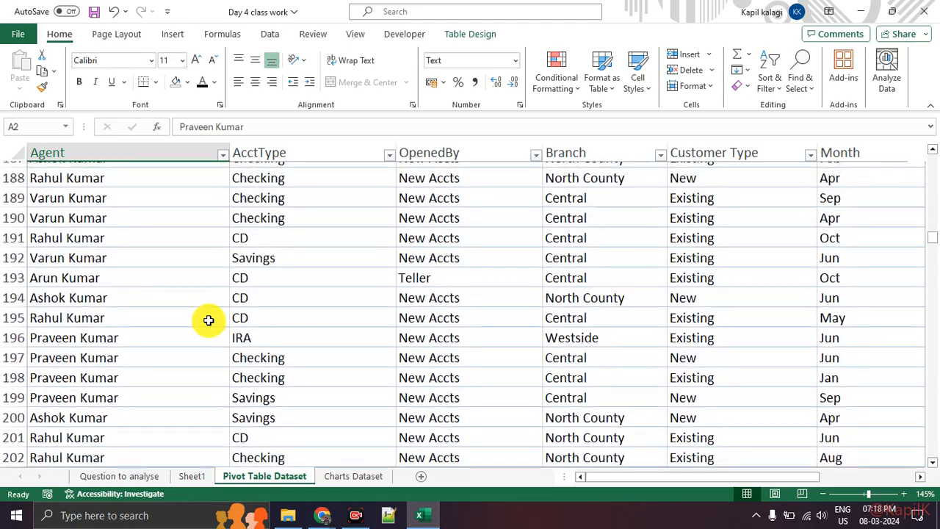
{"action": "scroll", "coordinate": [202, 320], "scroll_direction": "down", "scroll_amount": 16}
{"action": "scroll", "coordinate": [202, 322], "scroll_direction": "down", "scroll_amount": 2}
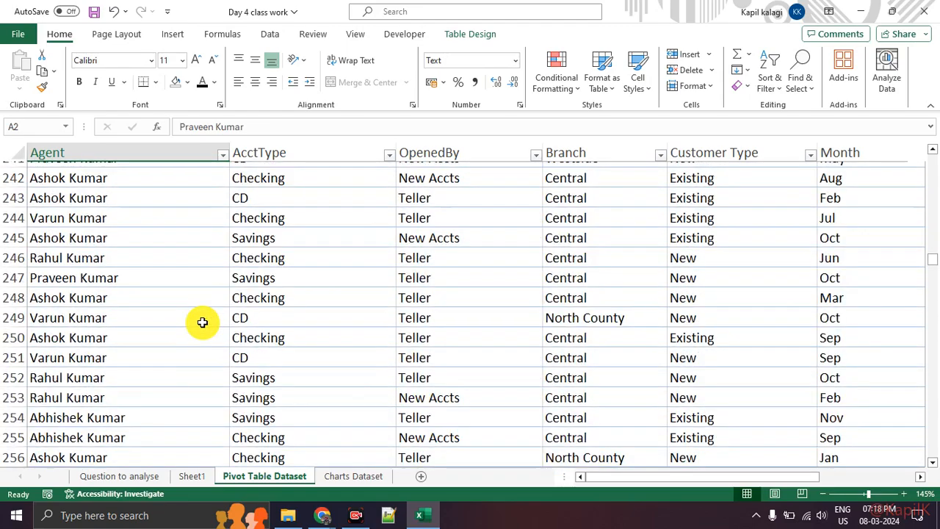
{"action": "key", "text": "ctrl+shift+End"}
{"action": "scroll", "coordinate": [201, 321], "scroll_direction": "up", "scroll_amount": 20}
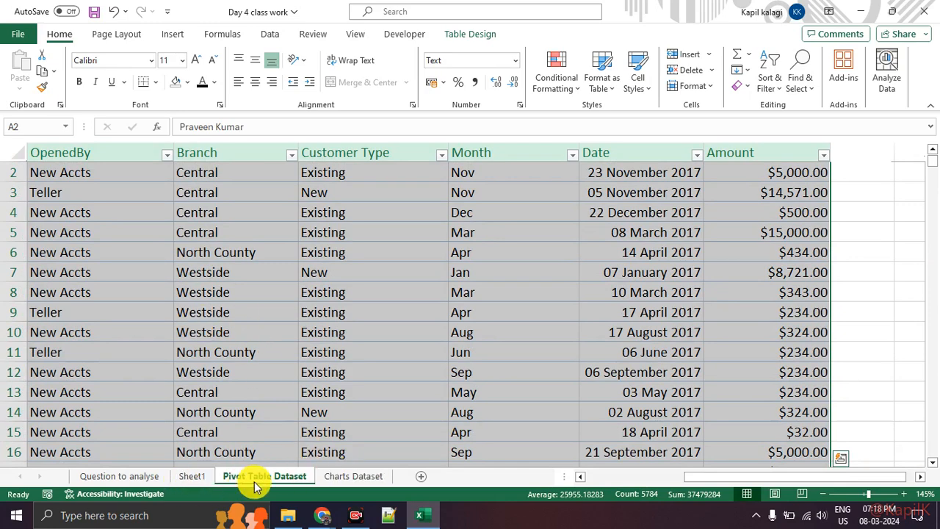
{"action": "left_click", "coordinate": [377, 432]}
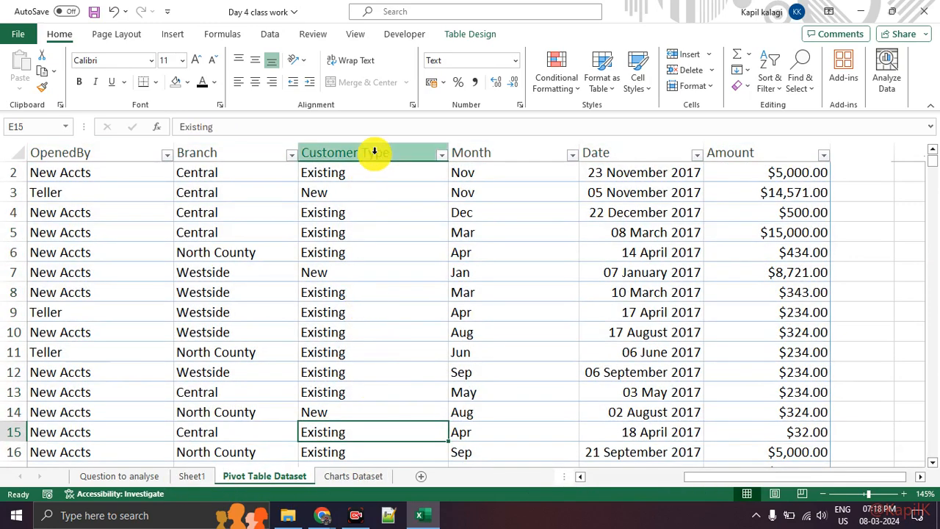
{"action": "left_click", "coordinate": [375, 149]}
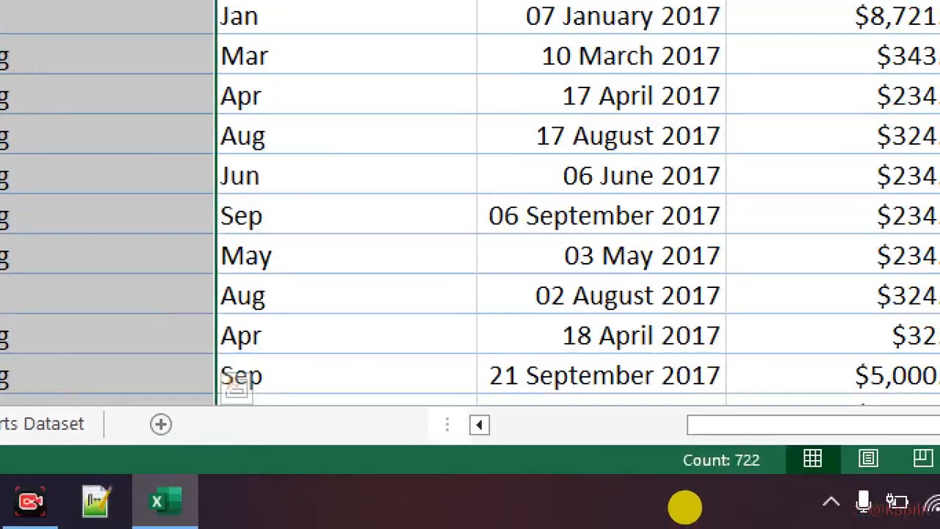
{"action": "mouse_move", "coordinate": [755, 490]}
{"action": "left_mouse_down"}
{"action": "mouse_move", "coordinate": [724, 514]}
{"action": "mouse_move", "coordinate": [694, 476]}
{"action": "left_mouse_up"}
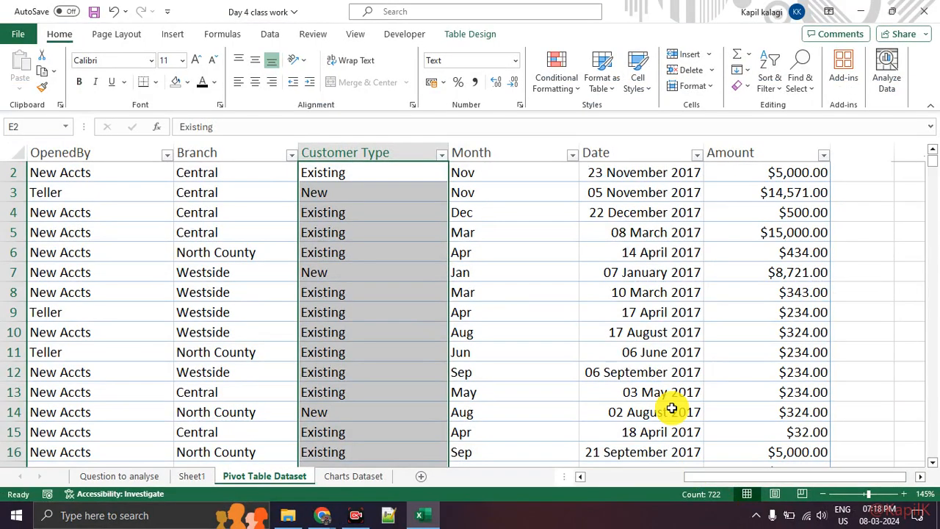
{"action": "left_click", "coordinate": [522, 359]}
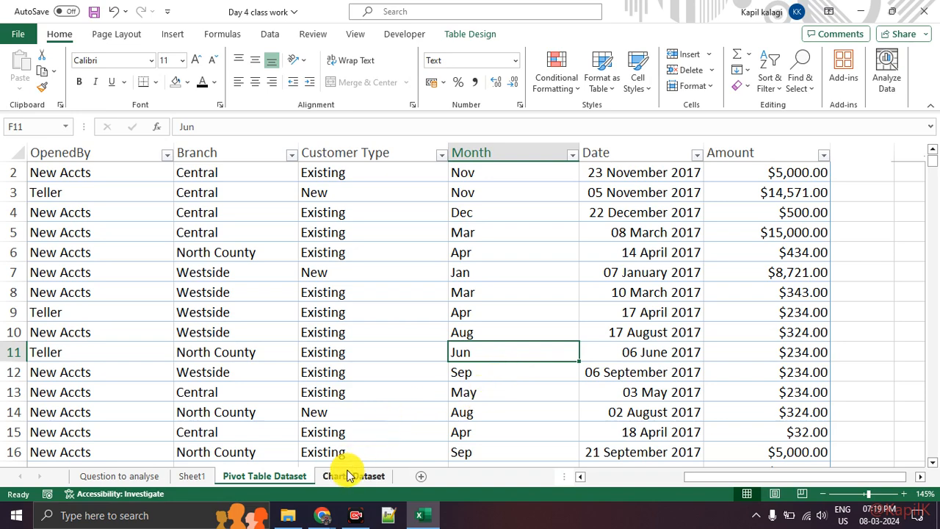
Step: Allow multiple items in the Sheet1 PivotTable's Branch filter and include all branches
{"action": "left_click", "coordinate": [192, 476]}
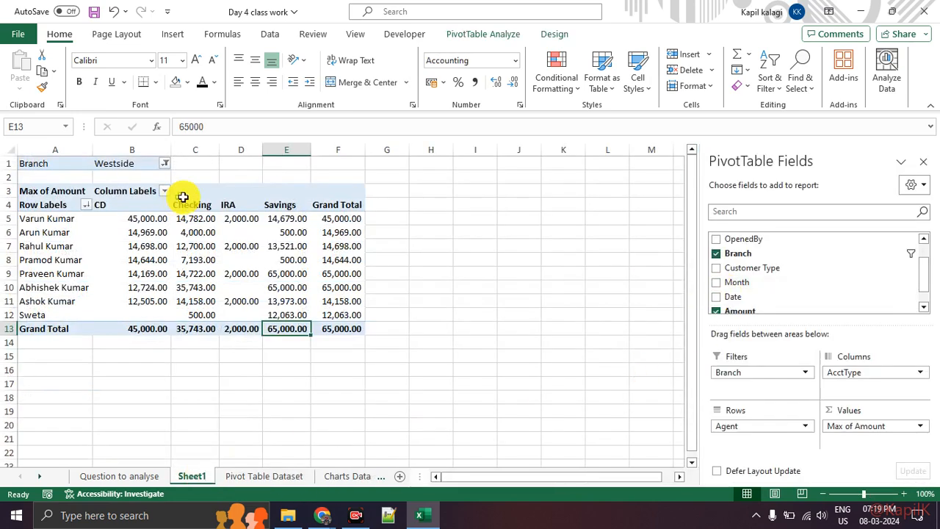
{"action": "left_click", "coordinate": [166, 164]}
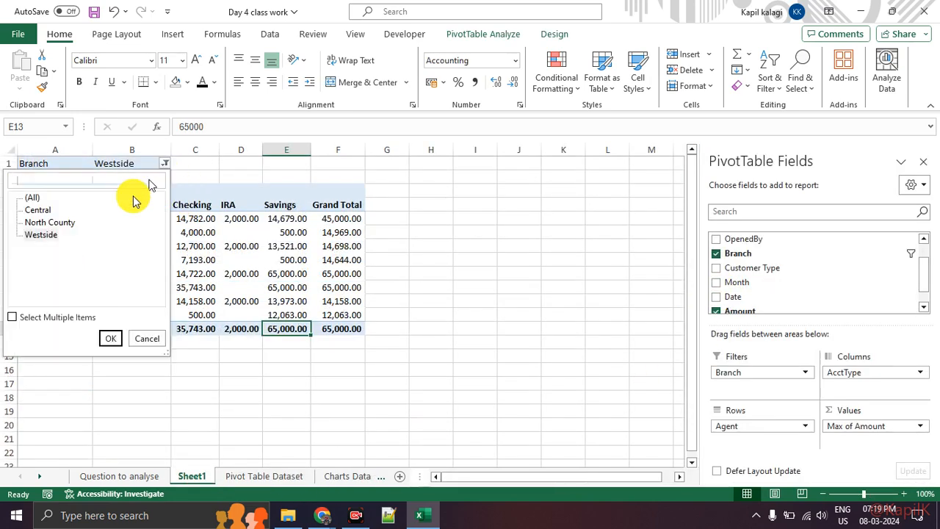
{"action": "left_click", "coordinate": [13, 317]}
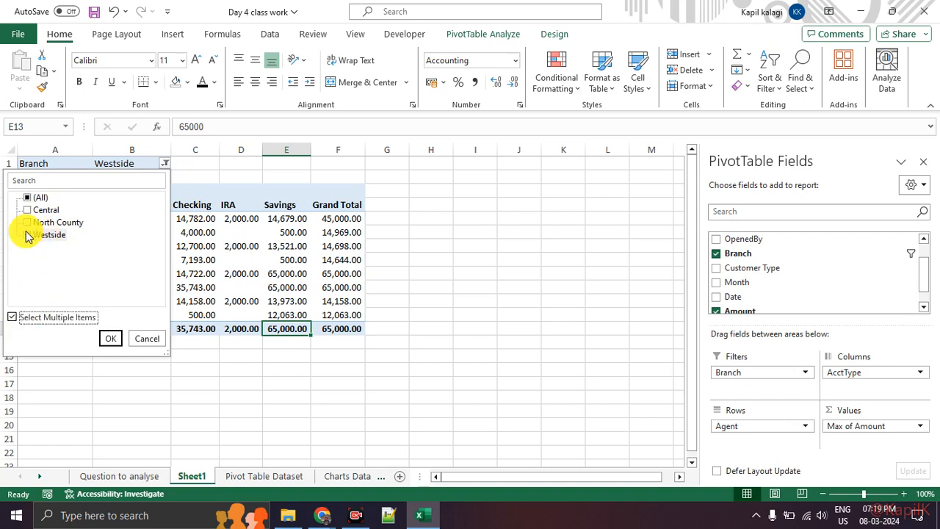
{"action": "left_click", "coordinate": [27, 198]}
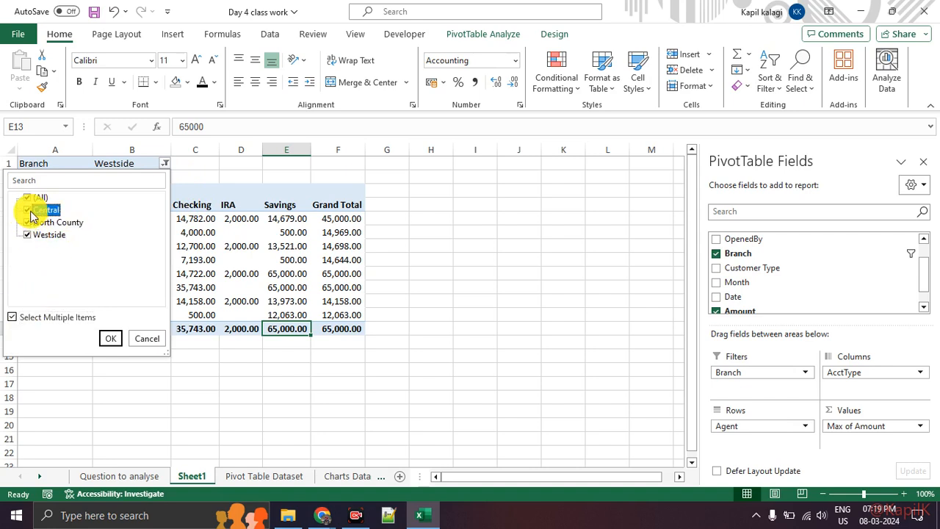
{"action": "left_click", "coordinate": [27, 199]}
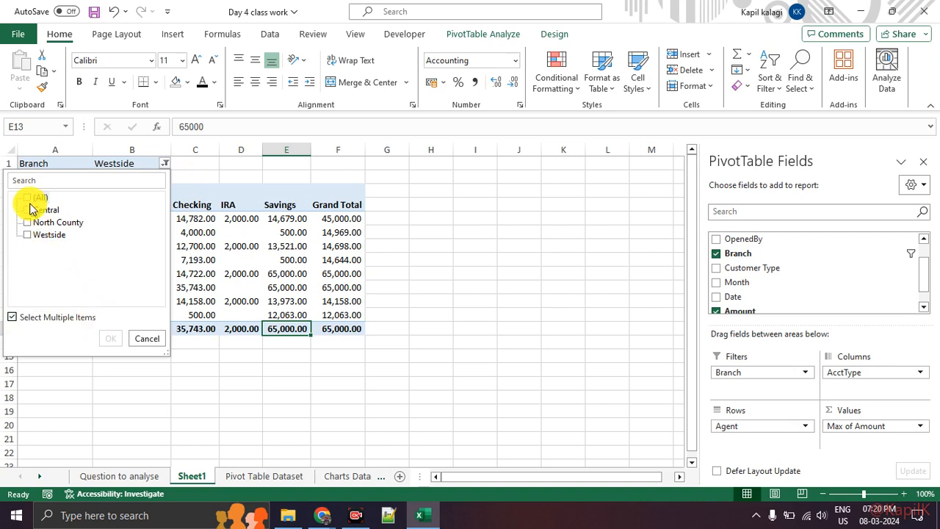
{"action": "left_click", "coordinate": [29, 204]}
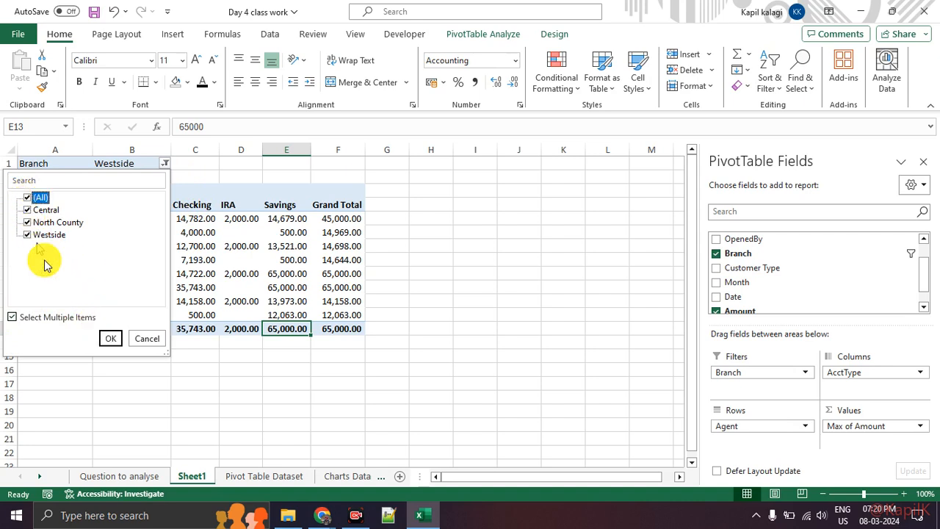
{"action": "left_click", "coordinate": [110, 338]}
{"action": "left_click", "coordinate": [447, 323]}
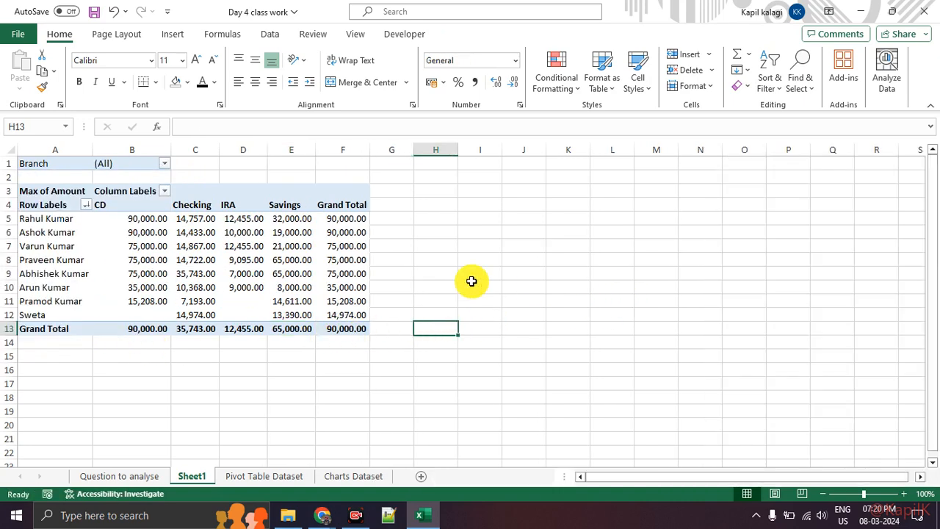
{"action": "left_click", "coordinate": [830, 290]}
{"action": "left_click", "coordinate": [778, 232]}
{"action": "left_click", "coordinate": [476, 314]}
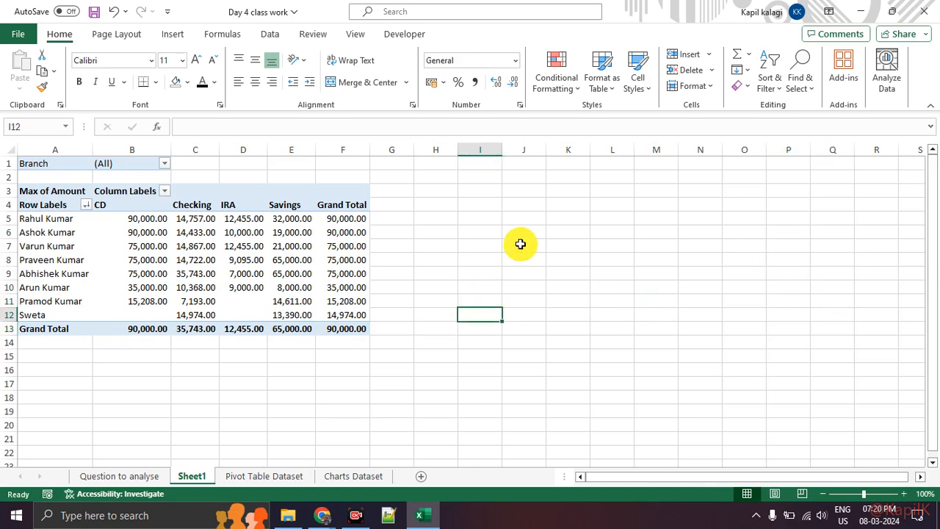
{"action": "left_click", "coordinate": [523, 246]}
{"action": "left_click", "coordinate": [519, 301]}
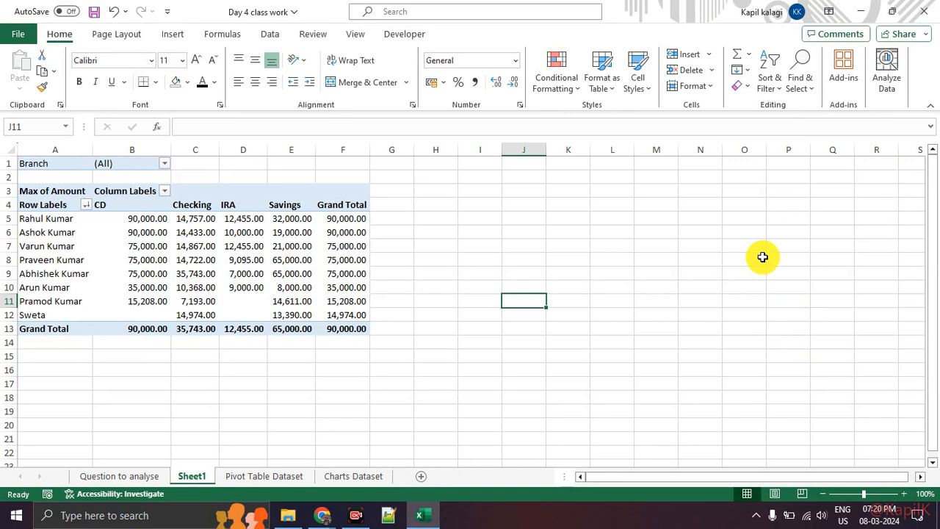
{"action": "left_click", "coordinate": [640, 248]}
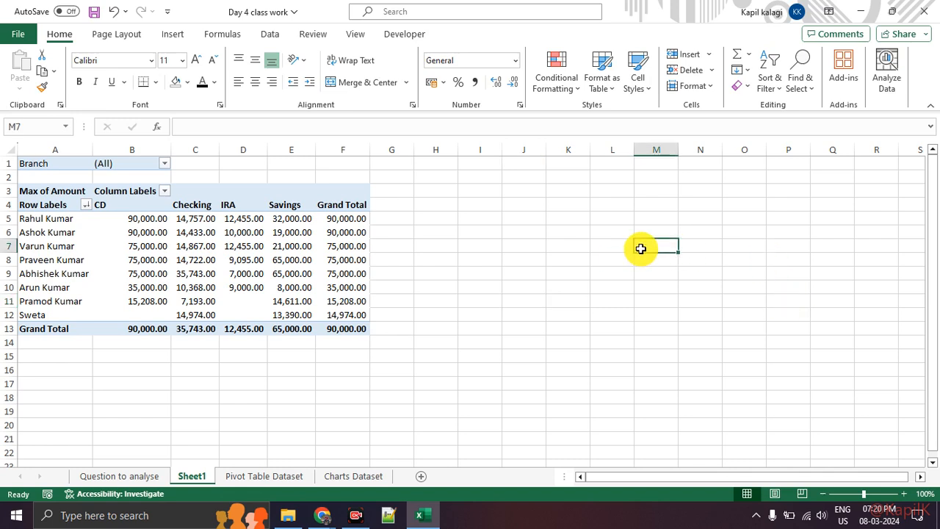
{"action": "left_click", "coordinate": [827, 260]}
{"action": "left_click", "coordinate": [751, 262]}
{"action": "left_click", "coordinate": [815, 260]}
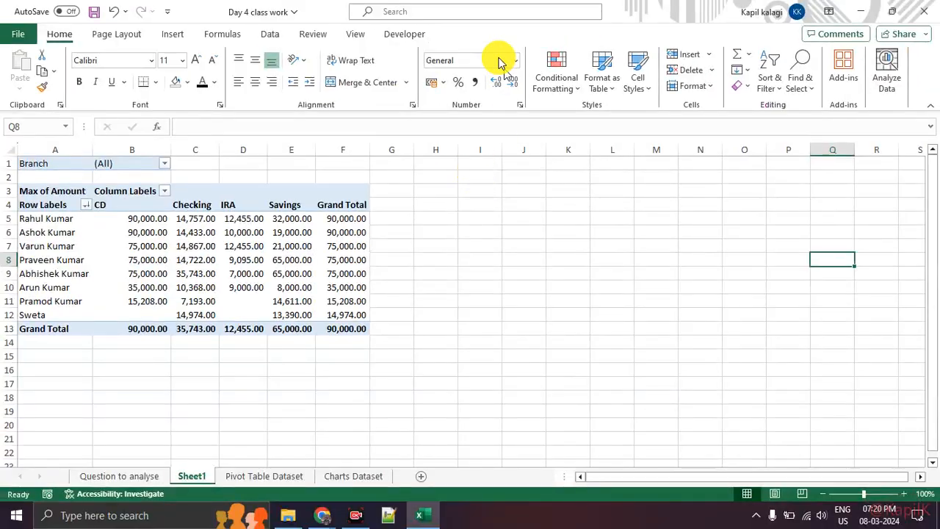
{"action": "left_click", "coordinate": [457, 11]}
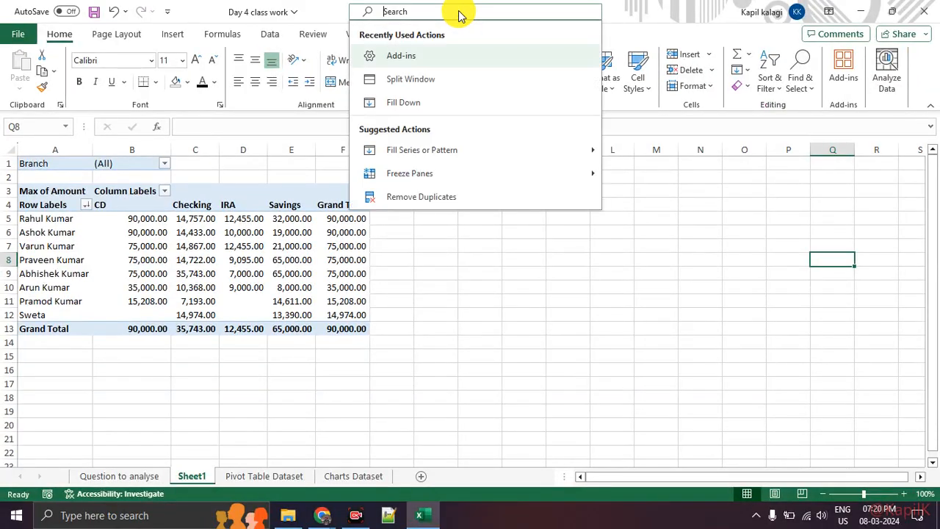
{"action": "key", "text": "Escape"}
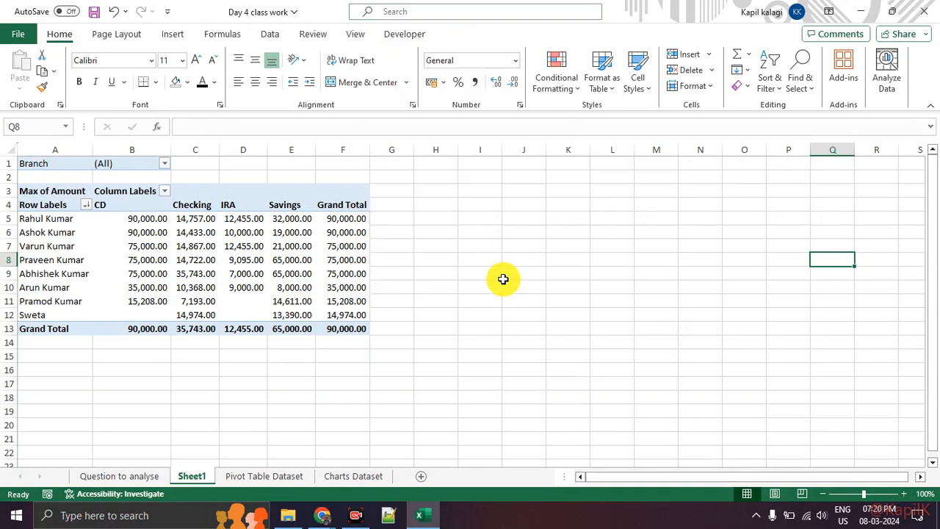
{"action": "left_click", "coordinate": [796, 87]}
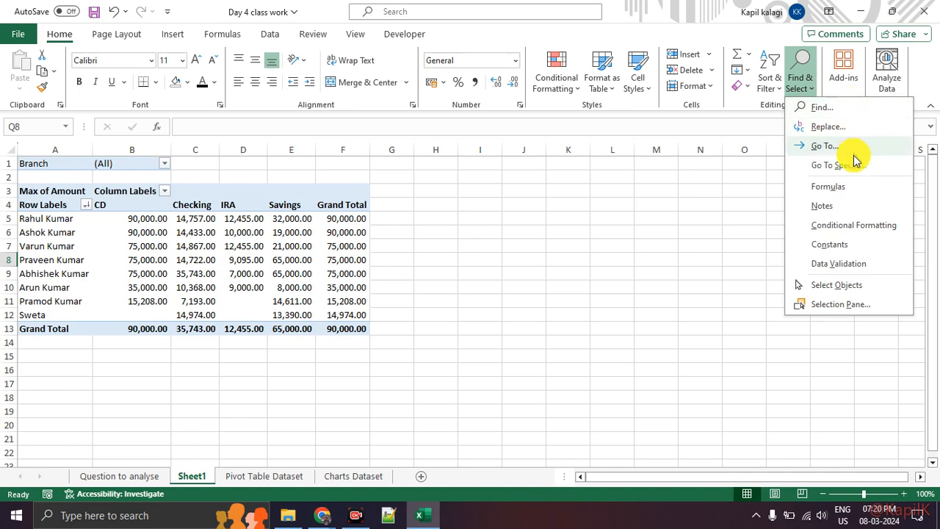
{"action": "left_click", "coordinate": [902, 383]}
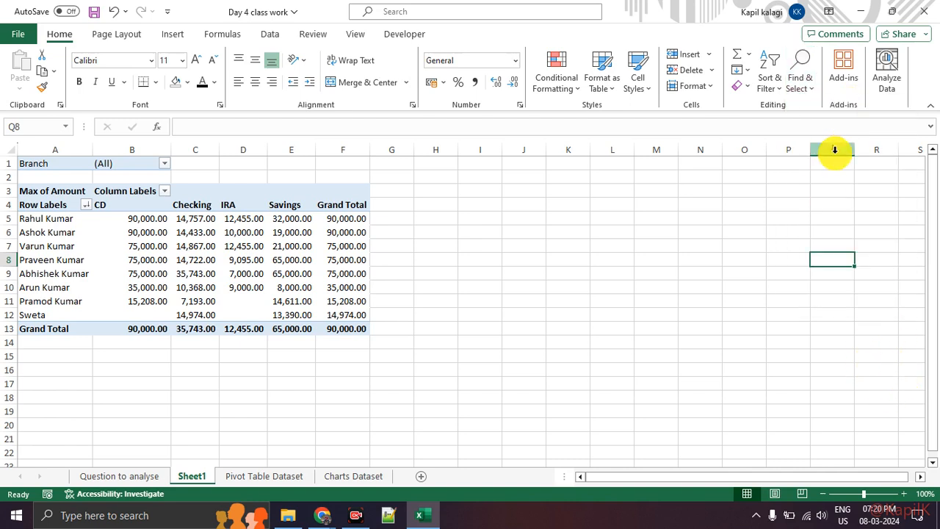
Step: Hide the PivotTable's field list and display it again
{"action": "left_click", "coordinate": [261, 247]}
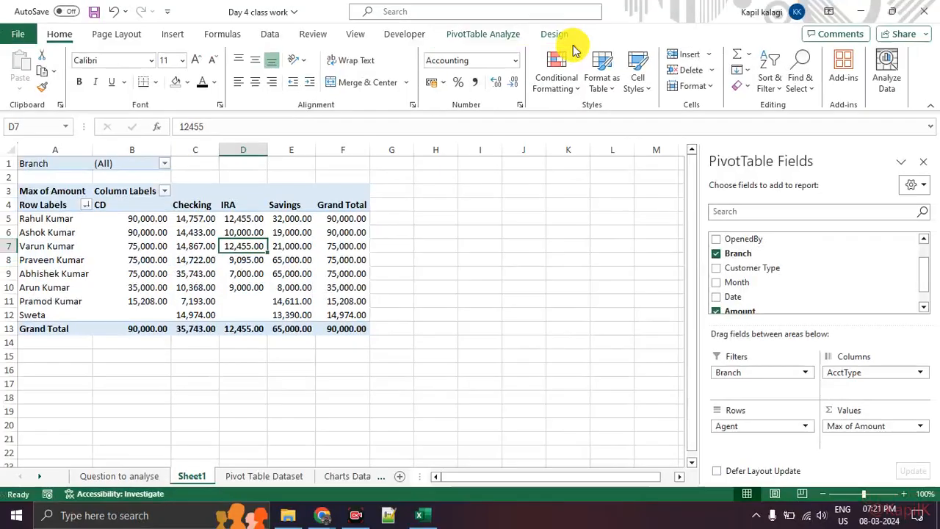
{"action": "left_click", "coordinate": [479, 34]}
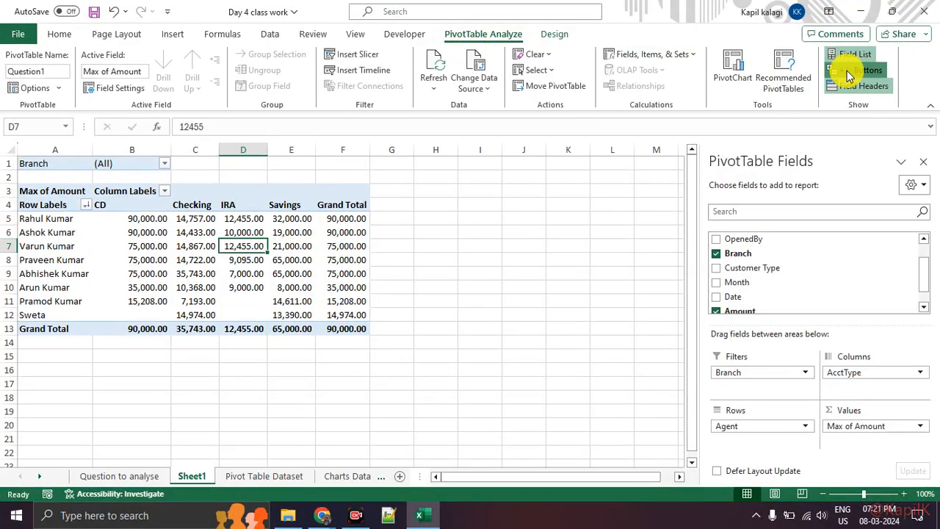
{"action": "left_click", "coordinate": [852, 56]}
{"action": "left_click", "coordinate": [596, 315]}
{"action": "left_click", "coordinate": [301, 287]}
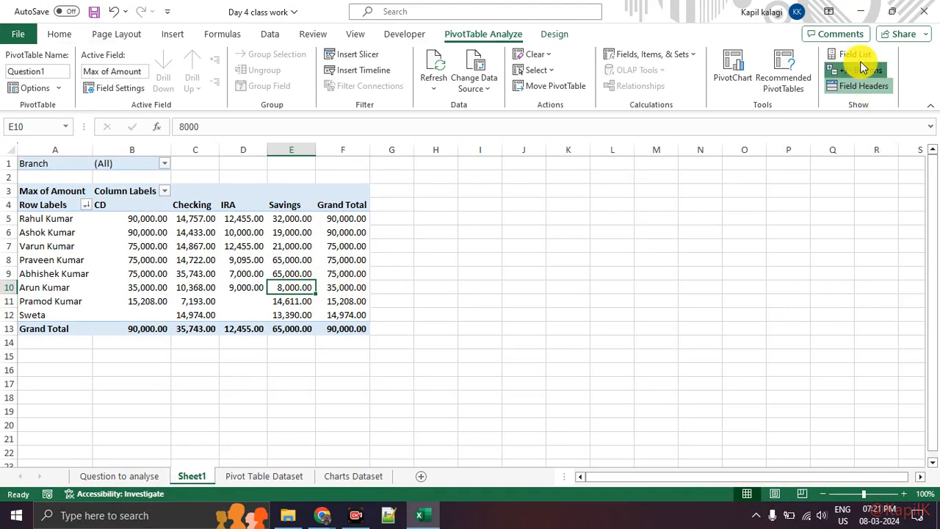
{"action": "left_click", "coordinate": [855, 56]}
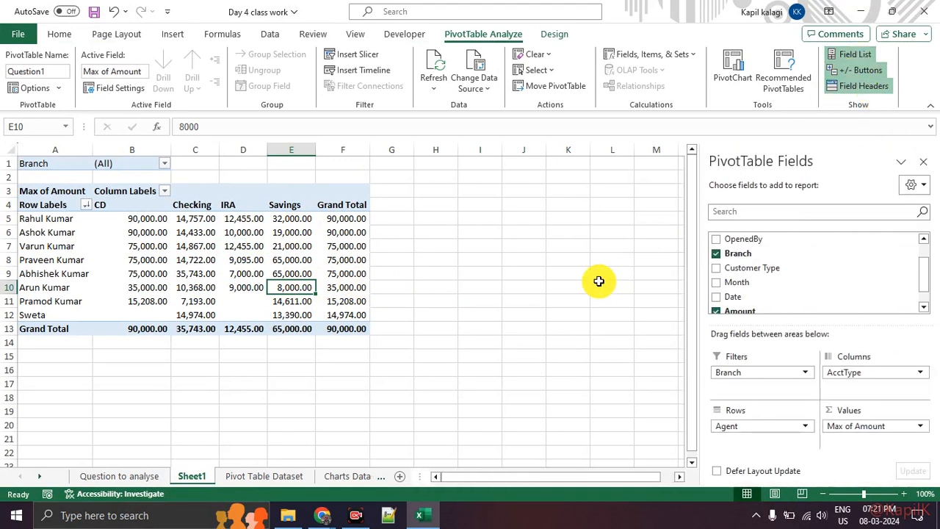
Step: Turn the PivotTable's field headers off and back on to compare the row and column label captions
{"action": "left_click", "coordinate": [869, 73]}
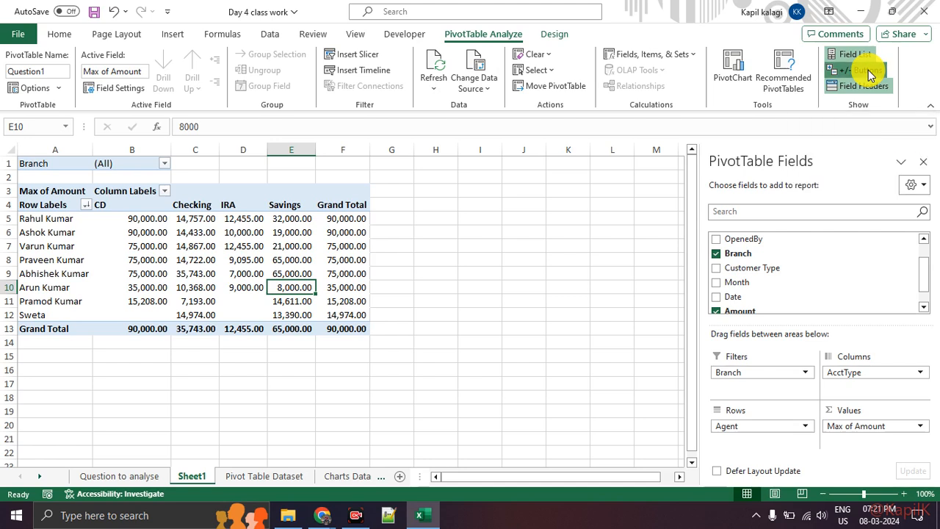
{"action": "left_click", "coordinate": [868, 87]}
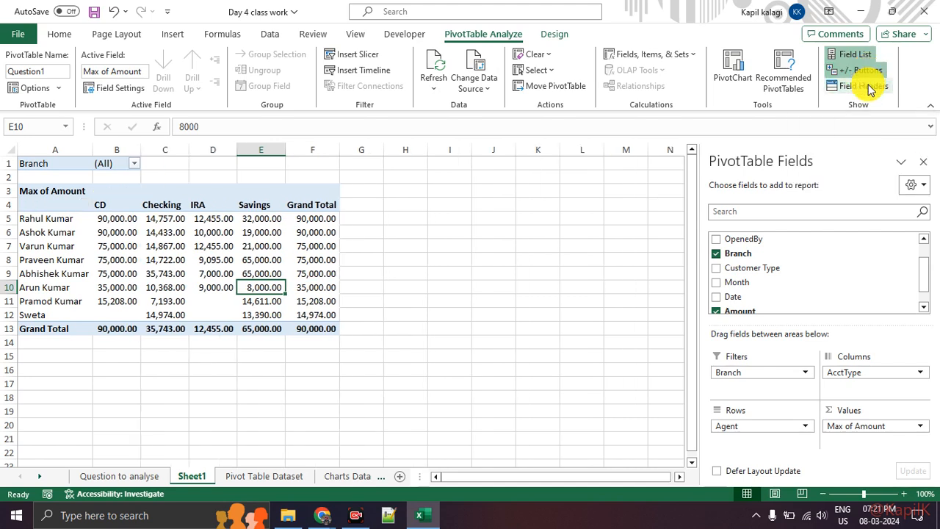
{"action": "left_click", "coordinate": [879, 91]}
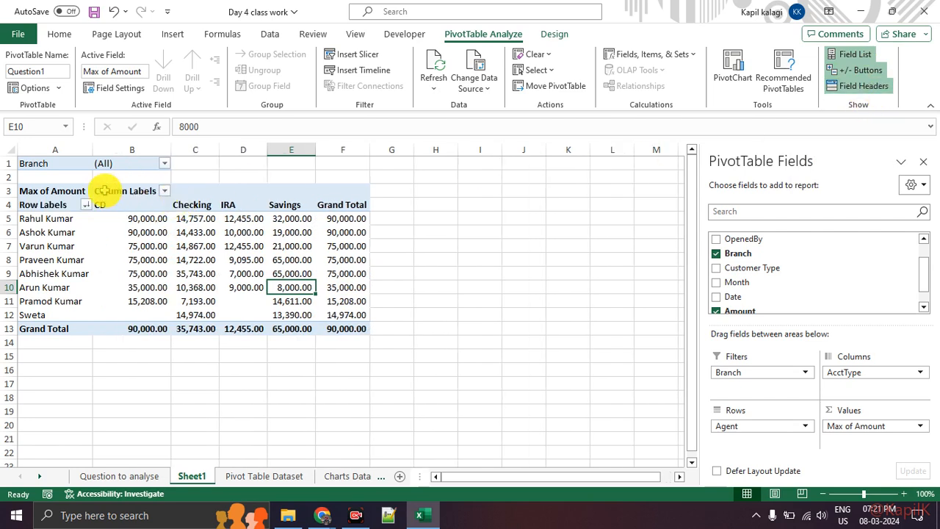
{"action": "left_click_drag", "start_coordinate": [94, 197], "coordinate": [157, 197]}
{"action": "left_click_drag", "start_coordinate": [21, 210], "coordinate": [81, 208]}
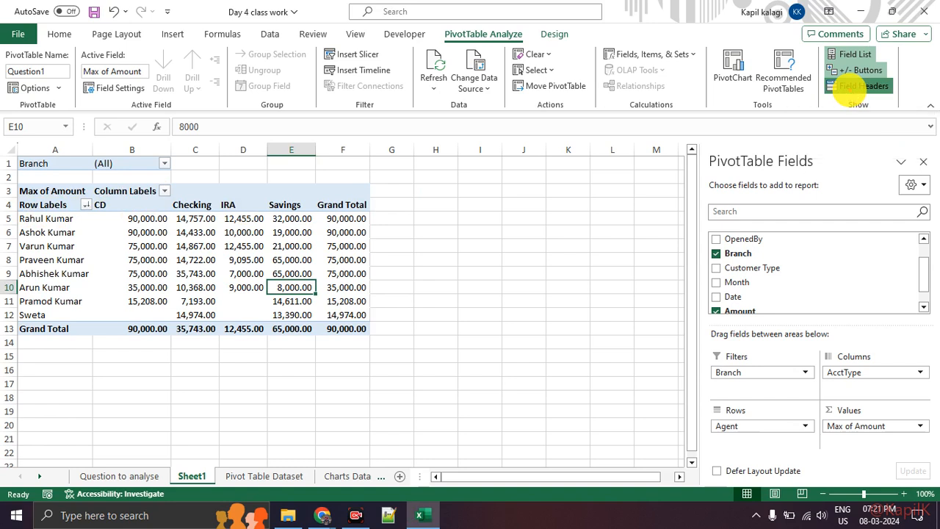
{"action": "mouse_move", "coordinate": [856, 85]}
{"action": "left_mouse_down"}
{"action": "mouse_move", "coordinate": [816, 94]}
{"action": "mouse_move", "coordinate": [890, 81]}
{"action": "mouse_move", "coordinate": [826, 80]}
{"action": "mouse_move", "coordinate": [824, 100]}
{"action": "mouse_move", "coordinate": [400, 180]}
{"action": "mouse_move", "coordinate": [191, 201]}
{"action": "mouse_move", "coordinate": [89, 199]}
{"action": "left_mouse_up"}
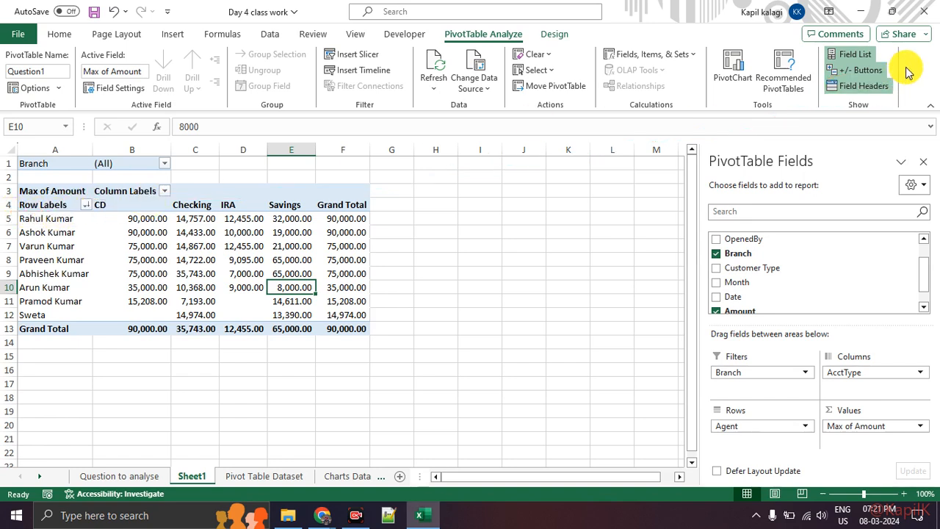
Step: Hide the row and column field headers of the PivotTable
{"action": "left_click", "coordinate": [870, 85]}
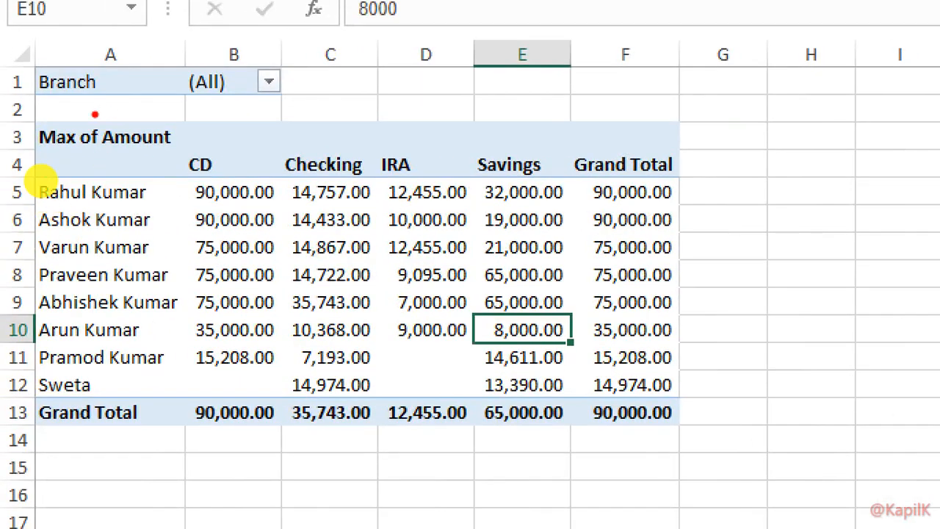
{"action": "mouse_move", "coordinate": [95, 114]}
{"action": "left_mouse_down"}
{"action": "mouse_move", "coordinate": [730, 115]}
{"action": "mouse_move", "coordinate": [639, 505]}
{"action": "mouse_move", "coordinate": [19, 400]}
{"action": "left_mouse_up"}
{"action": "left_click_drag", "start_coordinate": [15, 314], "coordinate": [31, 94]}
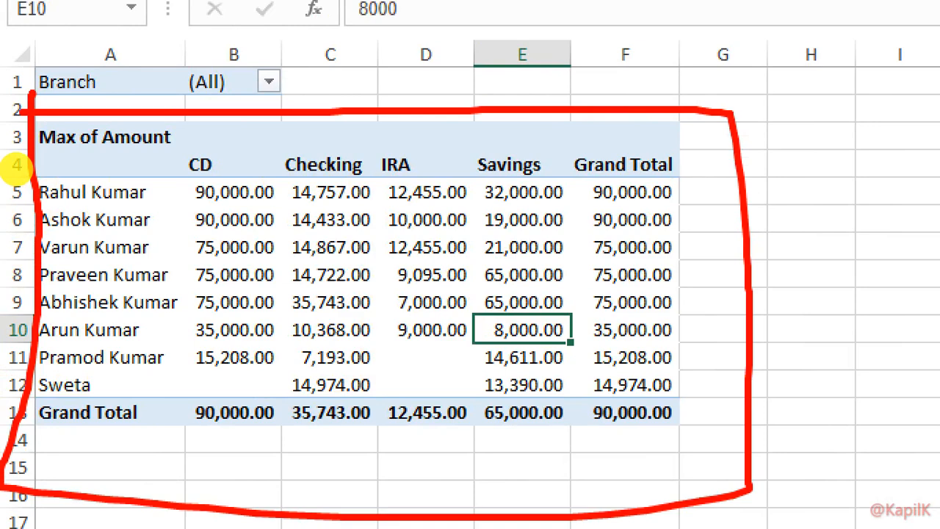
{"action": "key", "text": "Escape"}
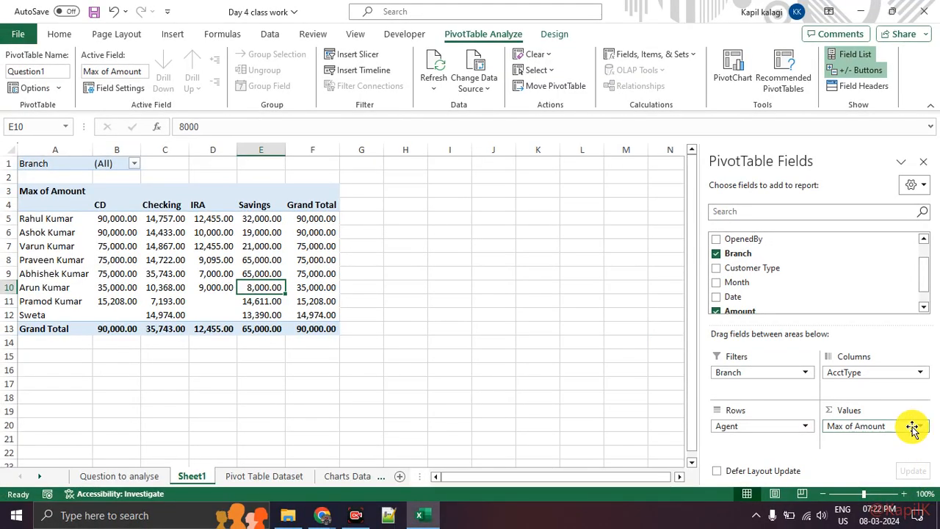
Step: Browse the calculation types available for summarizing the Amount value field, without applying a change
{"action": "left_click", "coordinate": [912, 427]}
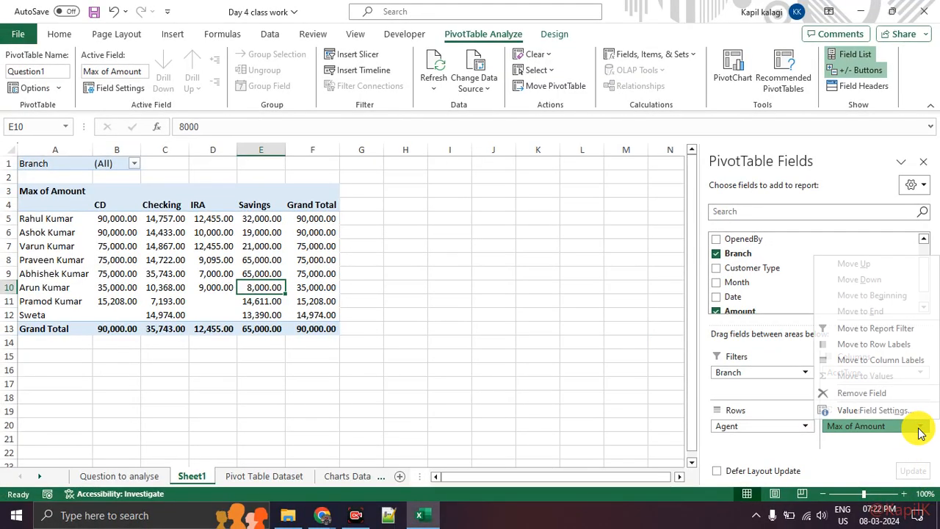
{"action": "left_click", "coordinate": [891, 408]}
{"action": "scroll", "coordinate": [440, 248], "scroll_direction": "down", "scroll_amount": 2}
{"action": "left_click", "coordinate": [400, 224]}
{"action": "scroll", "coordinate": [403, 242], "scroll_direction": "up", "scroll_amount": 3}
{"action": "left_click", "coordinate": [403, 242]}
{"action": "left_click", "coordinate": [407, 233]}
{"action": "left_click", "coordinate": [408, 226]}
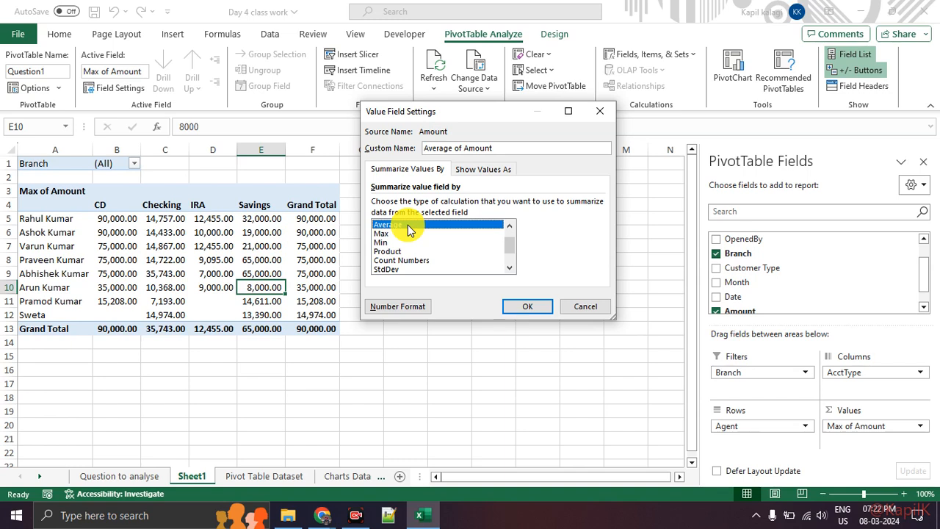
{"action": "left_click", "coordinate": [598, 111]}
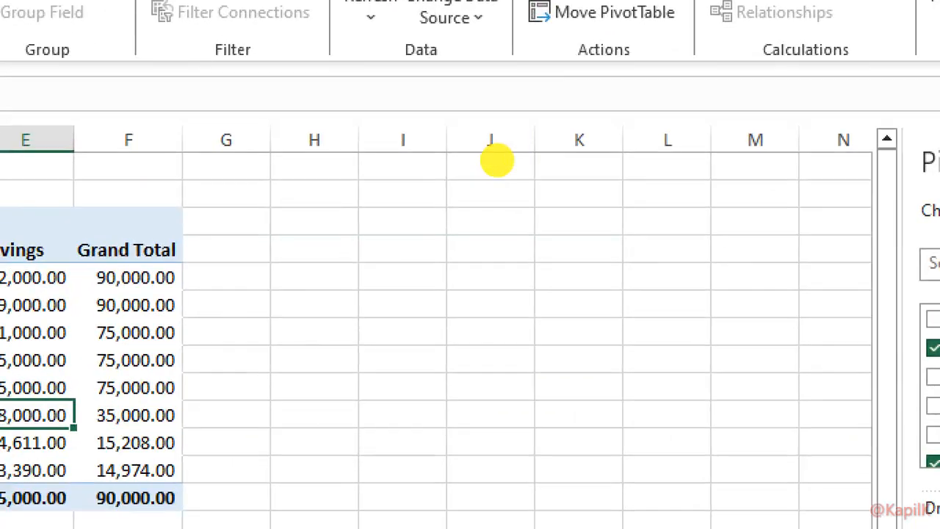
{"action": "left_click_drag", "start_coordinate": [424, 193], "coordinate": [488, 196]}
{"action": "left_click_drag", "start_coordinate": [411, 219], "coordinate": [491, 226]}
{"action": "left_click_drag", "start_coordinate": [408, 242], "coordinate": [477, 247]}
{"action": "left_click_drag", "start_coordinate": [401, 280], "coordinate": [463, 282]}
{"action": "left_click_drag", "start_coordinate": [247, 452], "coordinate": [448, 461]}
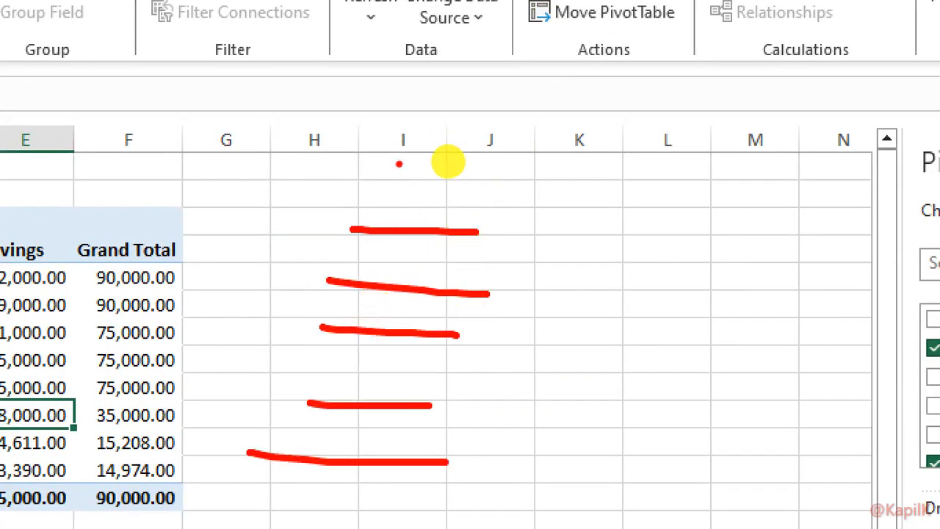
{"action": "left_click_drag", "start_coordinate": [395, 214], "coordinate": [457, 189]}
{"action": "left_click_drag", "start_coordinate": [404, 313], "coordinate": [486, 294]}
{"action": "left_click_drag", "start_coordinate": [385, 345], "coordinate": [433, 330]}
{"action": "left_click_drag", "start_coordinate": [388, 407], "coordinate": [429, 378]}
{"action": "left_click_drag", "start_coordinate": [373, 456], "coordinate": [386, 443]}
{"action": "key", "text": "Escape"}
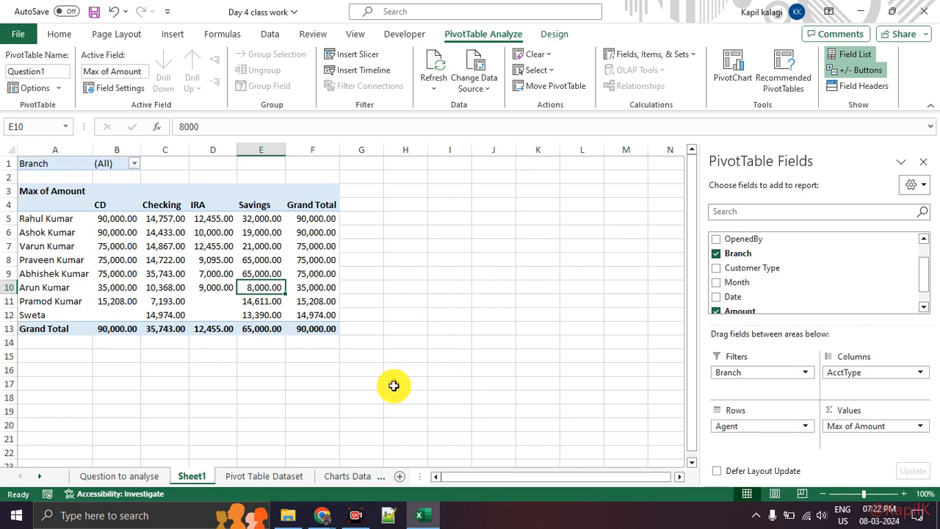
{"action": "left_click", "coordinate": [322, 515]}
{"action": "left_click", "coordinate": [268, 451]}
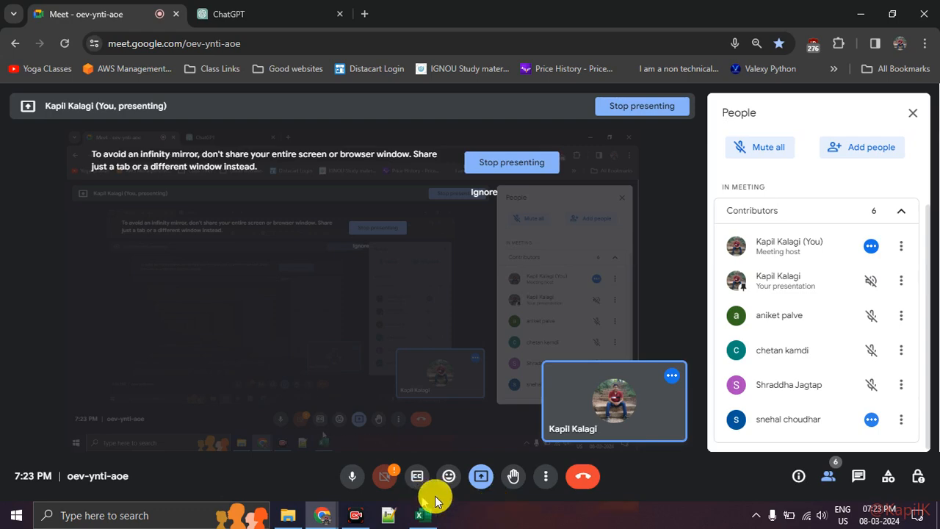
{"action": "left_click", "coordinate": [425, 515]}
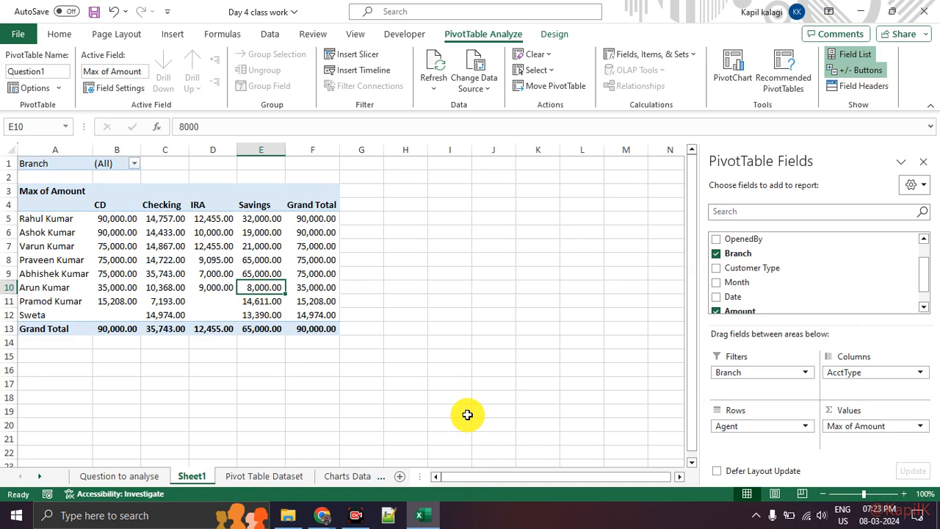
{"action": "left_click_drag", "start_coordinate": [110, 218], "coordinate": [321, 299]}
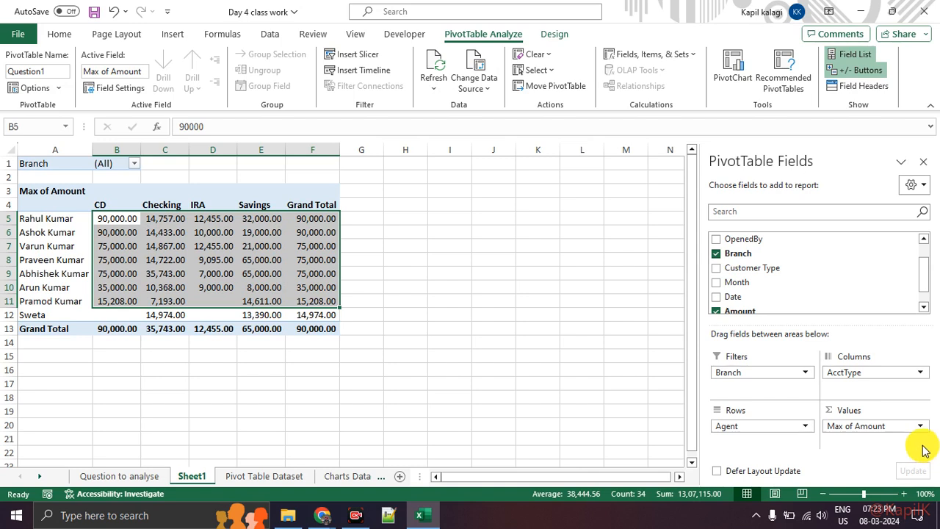
{"action": "left_click", "coordinate": [910, 425]}
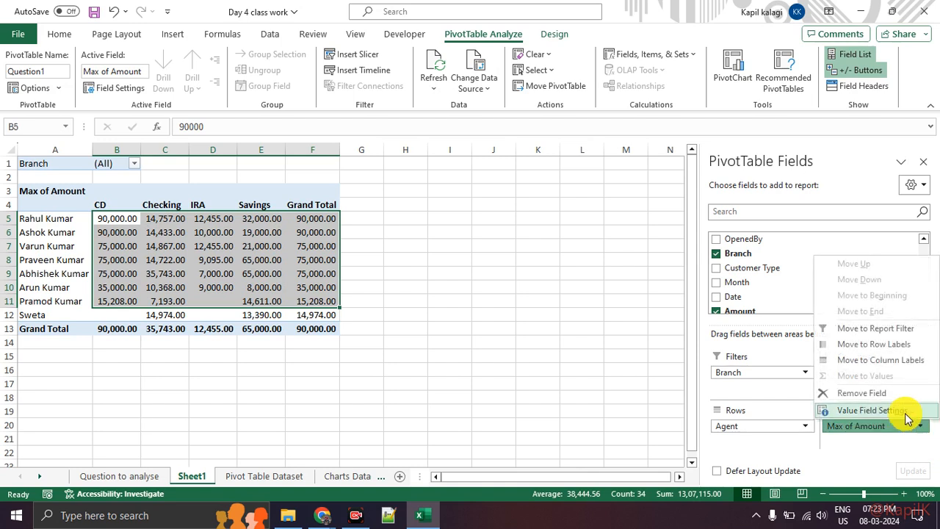
{"action": "left_click", "coordinate": [256, 329]}
{"action": "left_click_drag", "start_coordinate": [118, 219], "coordinate": [316, 314]}
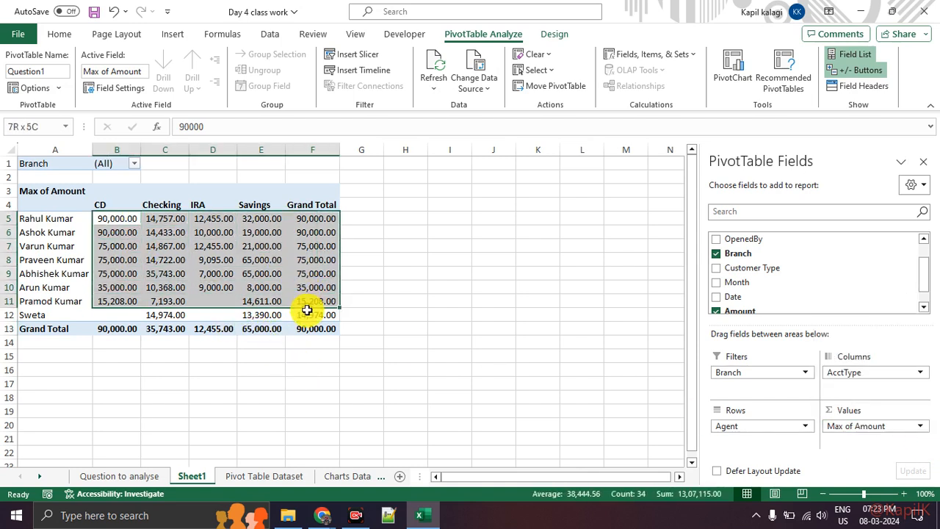
{"action": "left_click", "coordinate": [499, 313]}
{"action": "left_click", "coordinate": [278, 270]}
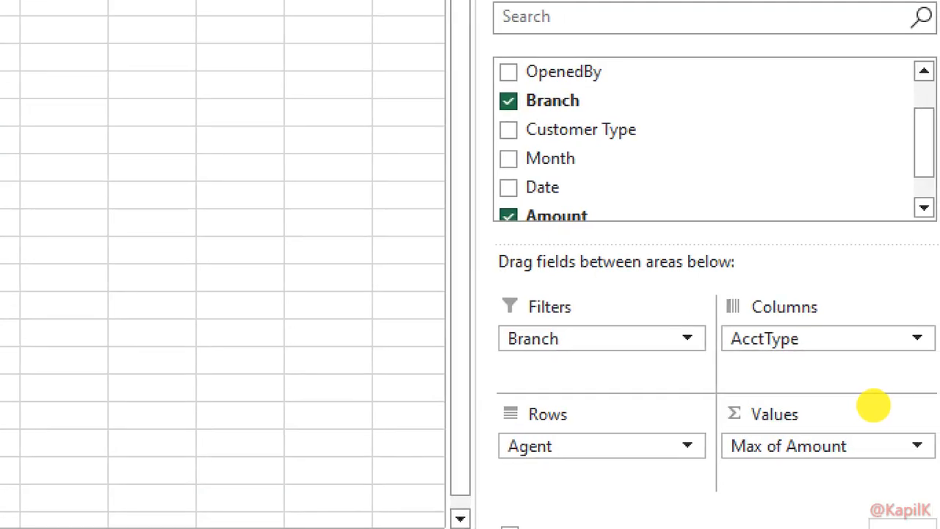
{"action": "mouse_move", "coordinate": [848, 392]}
{"action": "left_mouse_down"}
{"action": "mouse_move", "coordinate": [921, 425]}
{"action": "mouse_move", "coordinate": [895, 400]}
{"action": "left_mouse_up"}
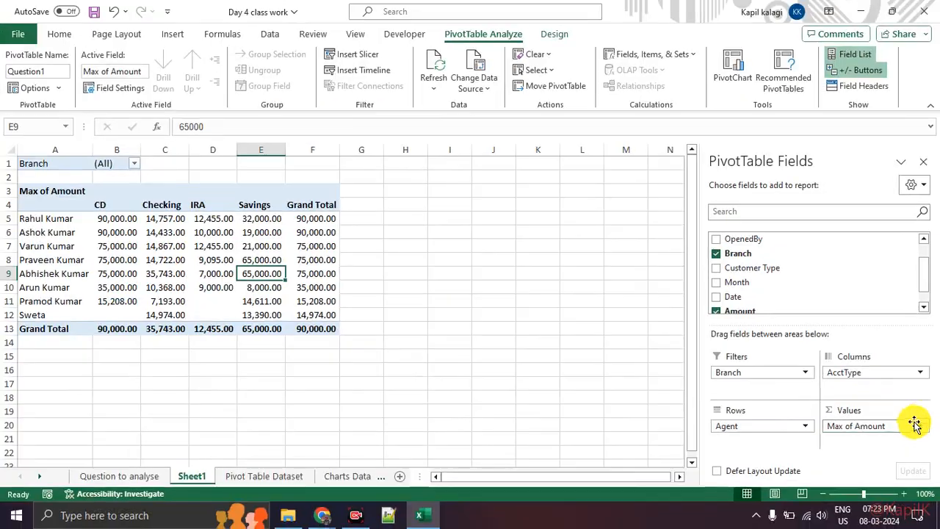
{"action": "left_click", "coordinate": [914, 426]}
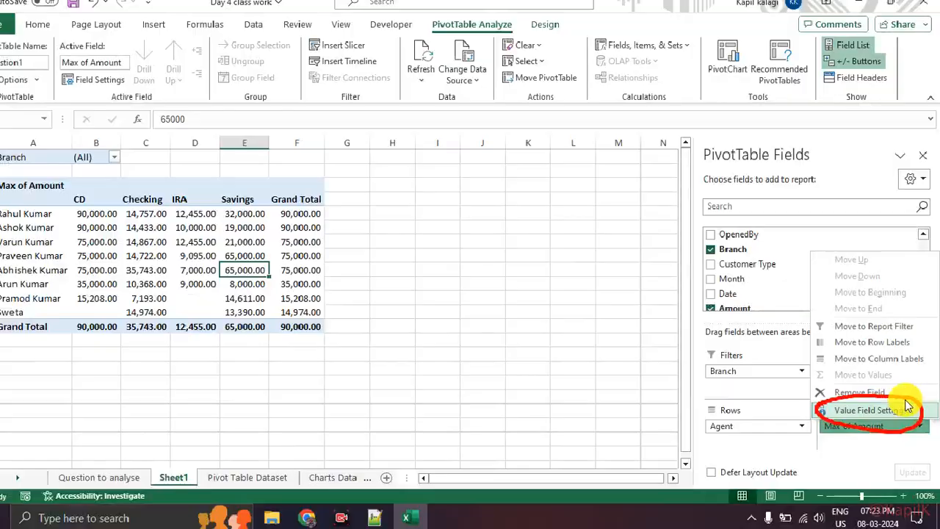
{"action": "left_click", "coordinate": [900, 435]}
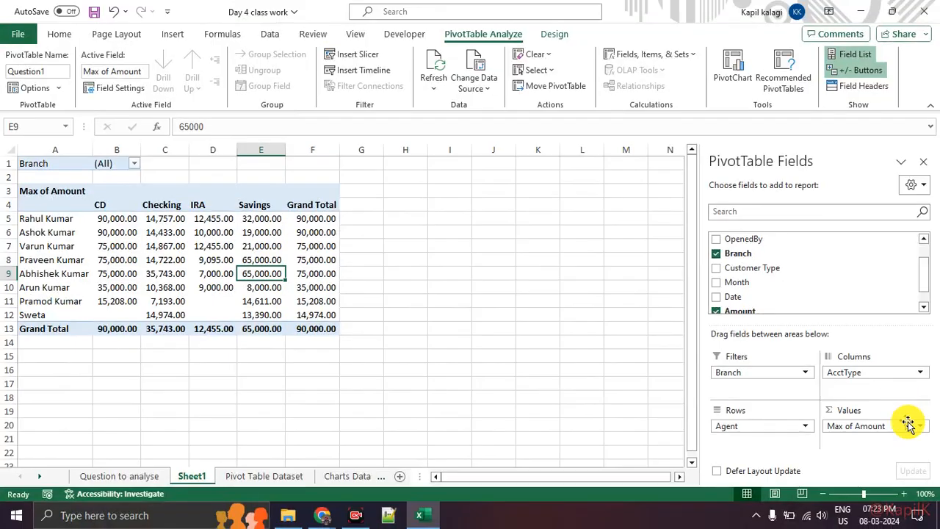
Step: Open the Amount value field's settings and choose Sum as its calculation type
{"action": "left_click", "coordinate": [922, 431]}
{"action": "left_click", "coordinate": [910, 412]}
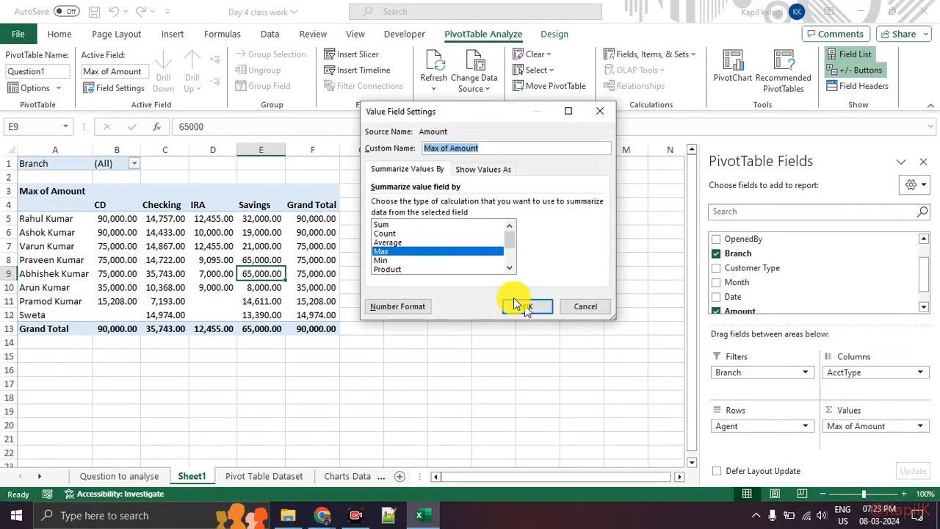
{"action": "left_click", "coordinate": [413, 226]}
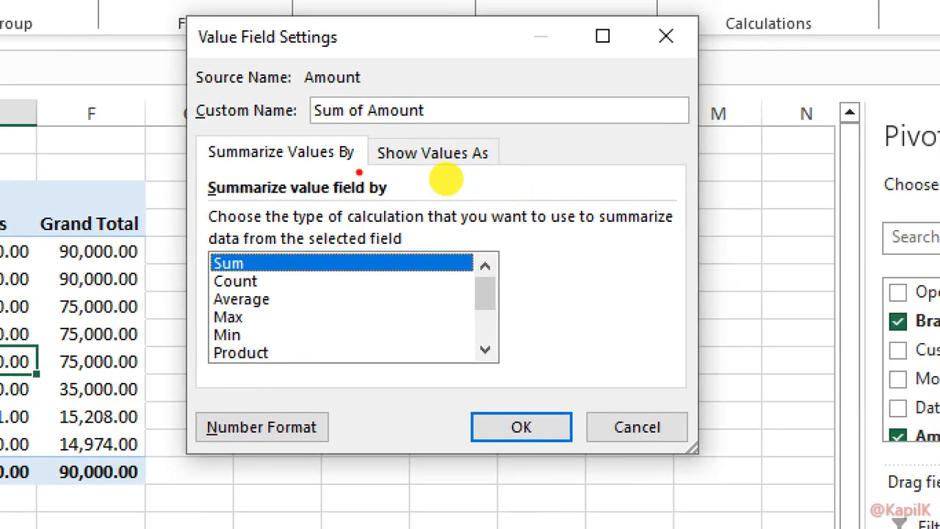
{"action": "mouse_move", "coordinate": [445, 179]}
{"action": "left_mouse_down"}
{"action": "mouse_move", "coordinate": [520, 177]}
{"action": "mouse_move", "coordinate": [510, 153]}
{"action": "mouse_move", "coordinate": [398, 170]}
{"action": "left_mouse_up"}
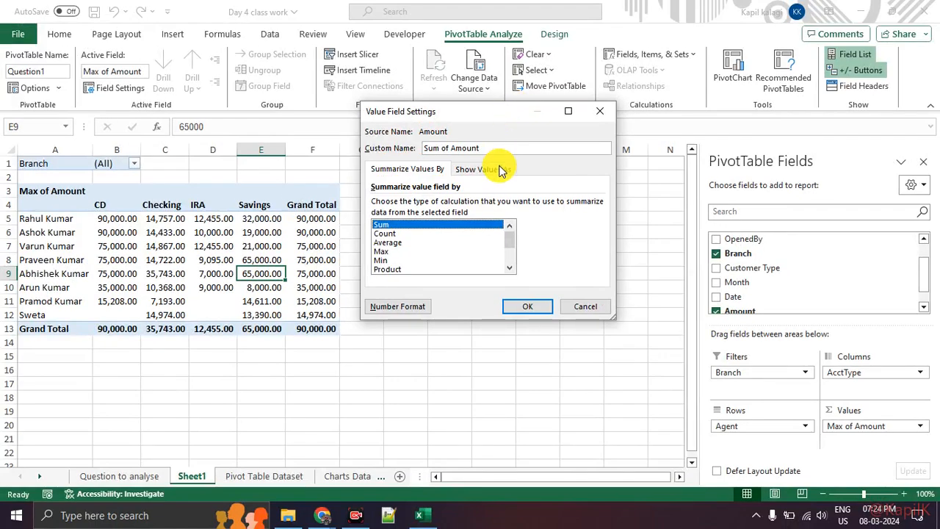
Step: Show the Sum of Amount values as % of Grand Total and apply the value field settings
{"action": "left_click", "coordinate": [460, 164]}
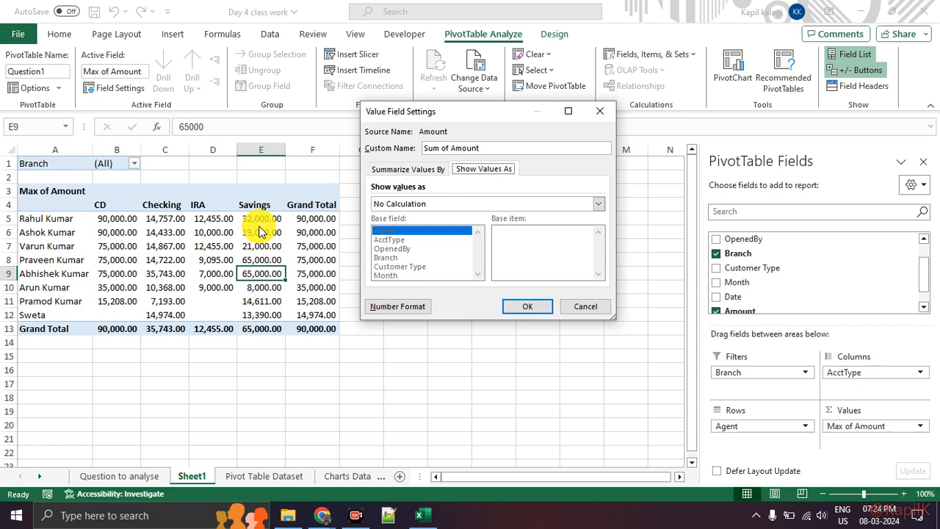
{"action": "left_click", "coordinate": [416, 204]}
{"action": "left_click", "coordinate": [447, 183]}
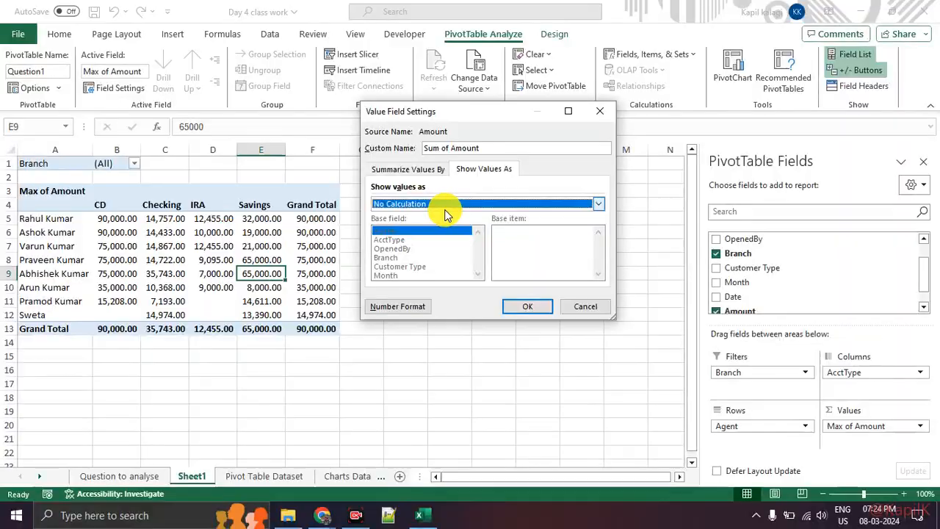
{"action": "left_click", "coordinate": [444, 208]}
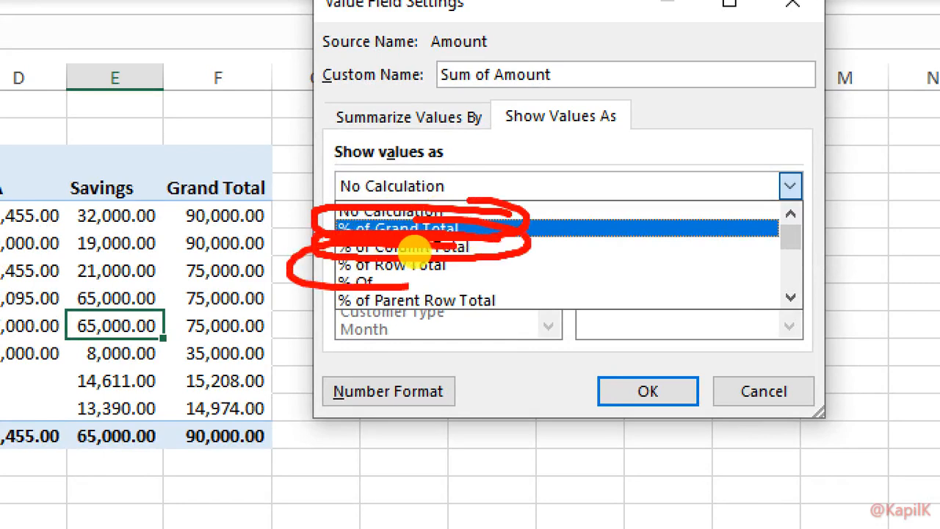
{"action": "left_click", "coordinate": [423, 230]}
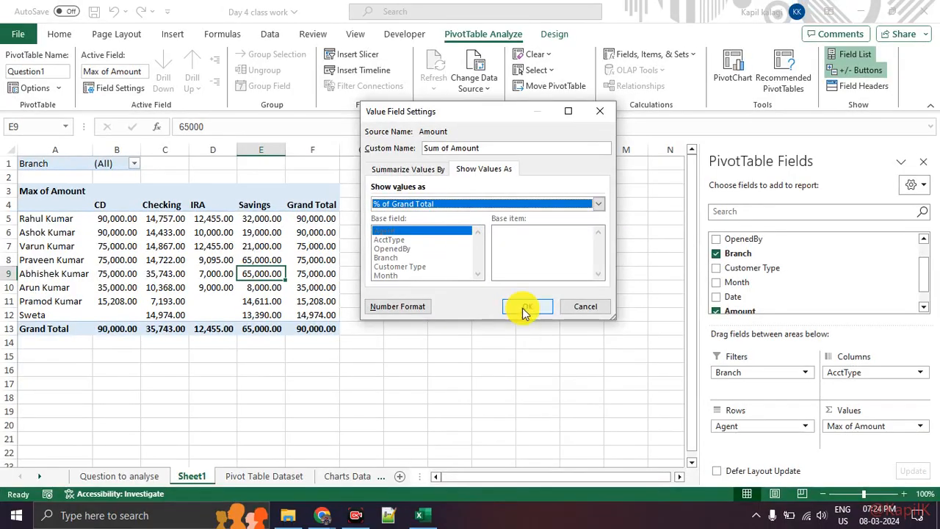
{"action": "left_click", "coordinate": [640, 408]}
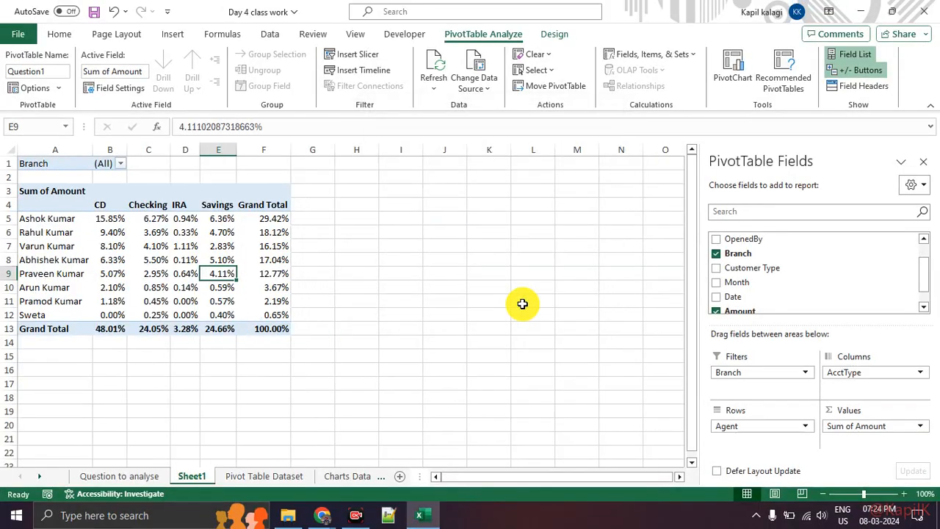
{"action": "left_click", "coordinate": [396, 342]}
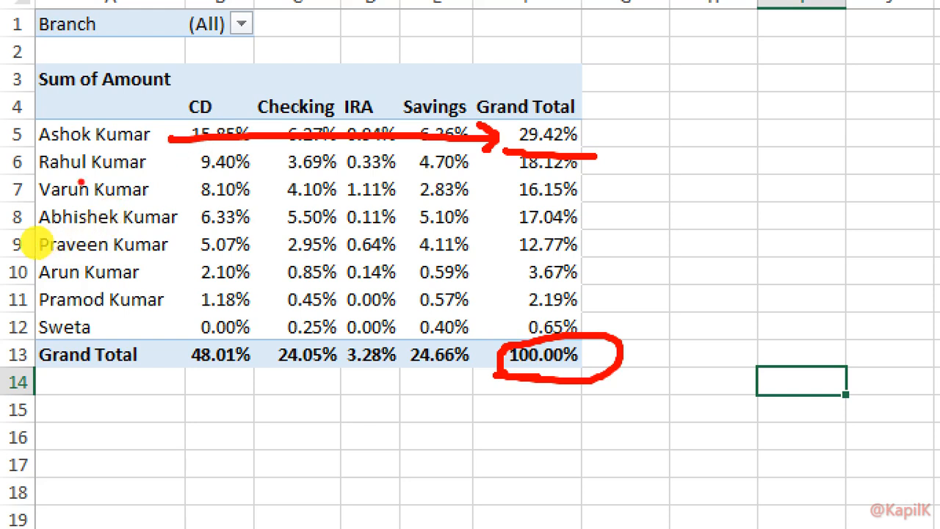
{"action": "left_click_drag", "start_coordinate": [181, 162], "coordinate": [443, 161]}
{"action": "left_click_drag", "start_coordinate": [179, 244], "coordinate": [512, 244]}
{"action": "mouse_move", "coordinate": [135, 328]}
{"action": "left_mouse_down"}
{"action": "mouse_move", "coordinate": [317, 317]}
{"action": "mouse_move", "coordinate": [482, 332]}
{"action": "left_mouse_up"}
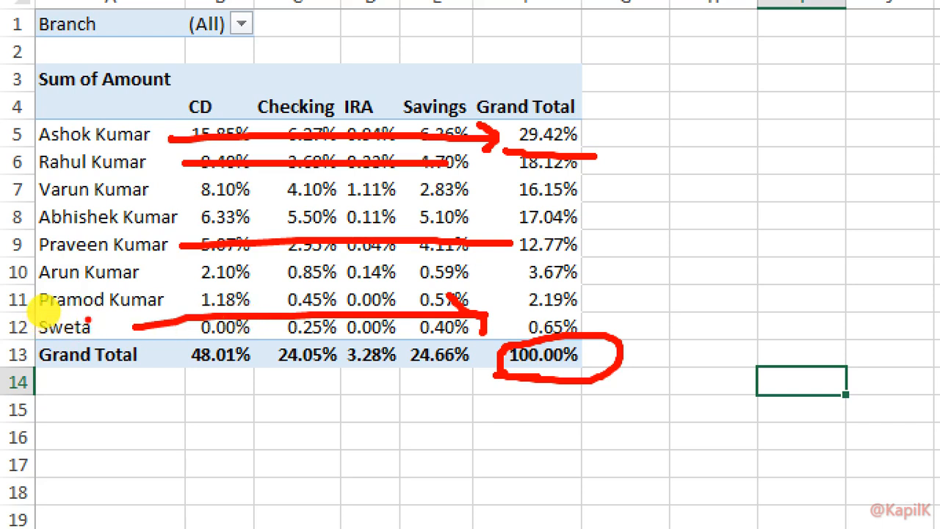
{"action": "mouse_move", "coordinate": [16, 325]}
{"action": "left_mouse_down"}
{"action": "mouse_move", "coordinate": [34, 346]}
{"action": "mouse_move", "coordinate": [82, 323]}
{"action": "left_mouse_up"}
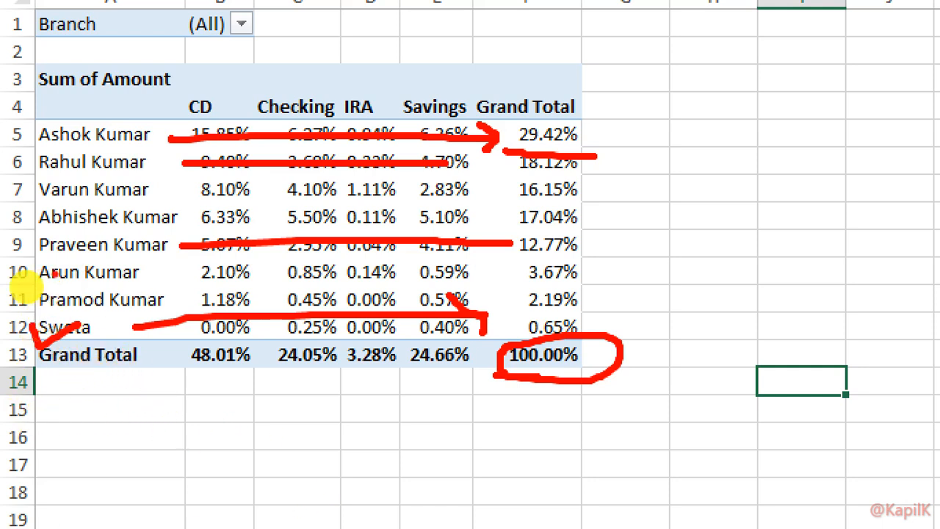
{"action": "mouse_move", "coordinate": [29, 248]}
{"action": "left_mouse_down"}
{"action": "mouse_move", "coordinate": [161, 250]}
{"action": "mouse_move", "coordinate": [158, 323]}
{"action": "mouse_move", "coordinate": [7, 310]}
{"action": "mouse_move", "coordinate": [14, 269]}
{"action": "left_mouse_up"}
{"action": "mouse_move", "coordinate": [167, 286]}
{"action": "left_mouse_down"}
{"action": "mouse_move", "coordinate": [455, 305]}
{"action": "mouse_move", "coordinate": [505, 294]}
{"action": "left_mouse_up"}
{"action": "left_click_drag", "start_coordinate": [491, 287], "coordinate": [516, 314]}
{"action": "mouse_move", "coordinate": [500, 251]}
{"action": "left_mouse_down"}
{"action": "mouse_move", "coordinate": [579, 254]}
{"action": "mouse_move", "coordinate": [609, 329]}
{"action": "mouse_move", "coordinate": [498, 328]}
{"action": "left_mouse_up"}
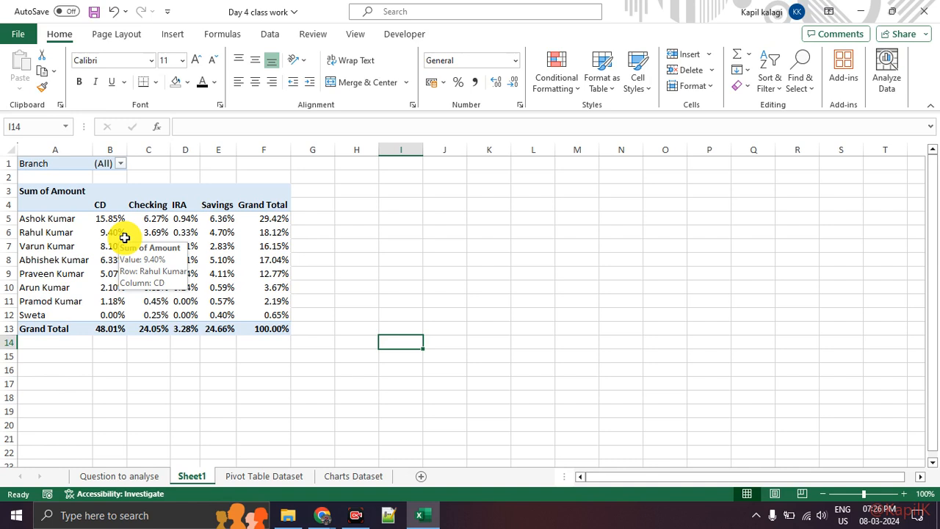
{"action": "key", "text": "alt+Tab"}
{"action": "key", "text": "alt+Tab"}
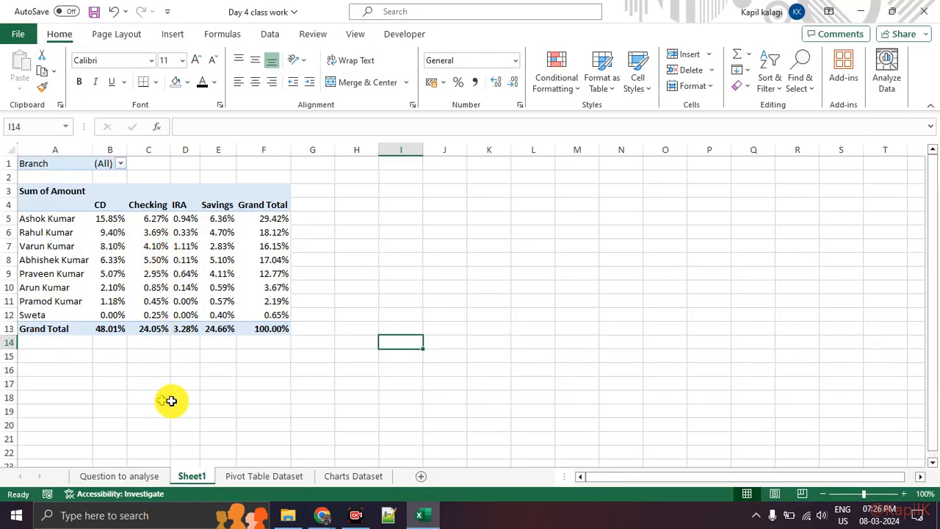
Step: Go through analysis questions 2 to 6 on the Question to analyse sheet
{"action": "left_click", "coordinate": [142, 476]}
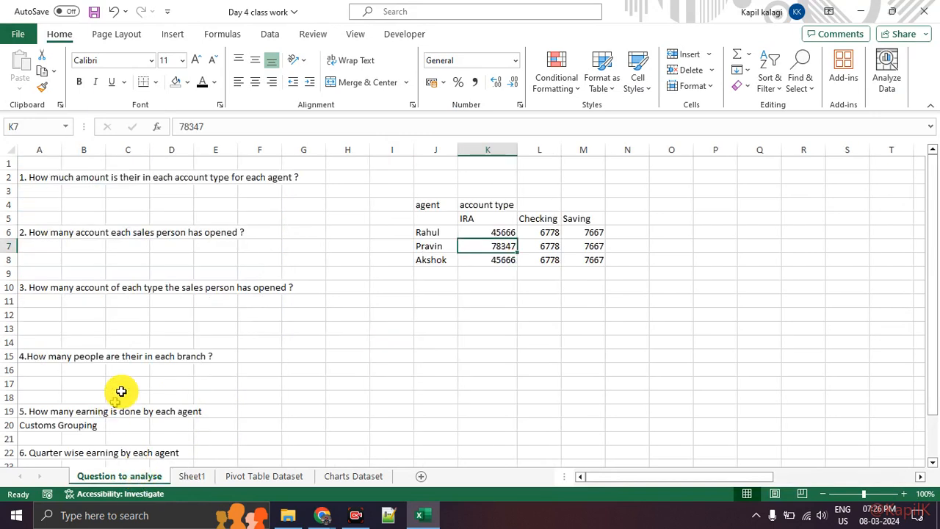
{"action": "left_click", "coordinate": [66, 229]}
{"action": "left_click", "coordinate": [48, 288]}
{"action": "left_click", "coordinate": [45, 358]}
{"action": "left_click", "coordinate": [44, 411]}
{"action": "left_click", "coordinate": [42, 452]}
{"action": "left_click", "coordinate": [45, 411]}
{"action": "left_click", "coordinate": [53, 355]}
{"action": "left_click", "coordinate": [49, 286]}
{"action": "left_click", "coordinate": [50, 234]}
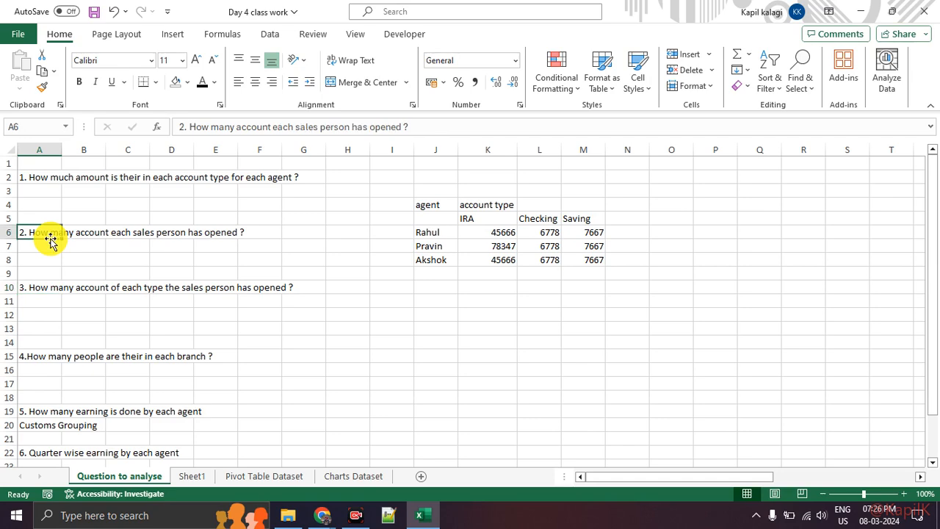
Step: Clear the sample agent and account type table by emptying cells I4:N10 on the Question to analyse sheet
{"action": "scroll", "coordinate": [79, 183], "scroll_direction": "down", "scroll_amount": 4}
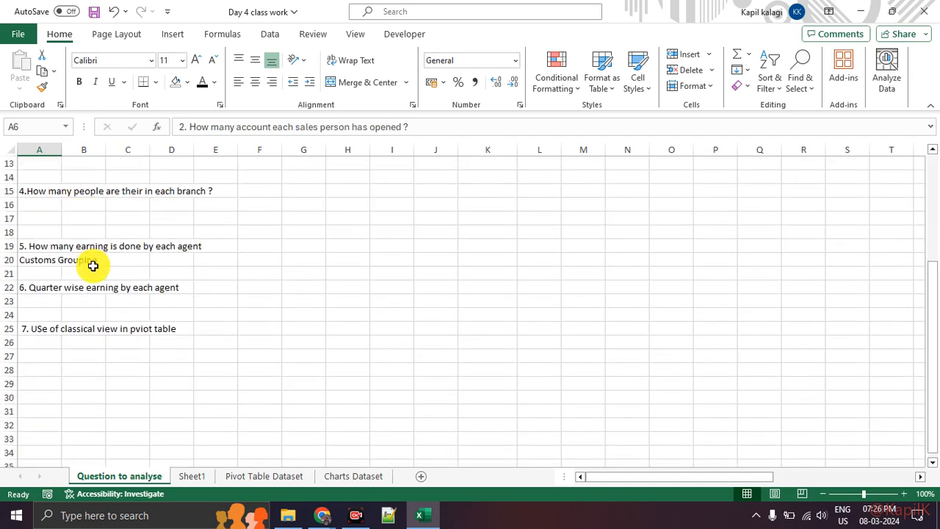
{"action": "scroll", "coordinate": [92, 264], "scroll_direction": "up", "scroll_amount": 3}
{"action": "scroll", "coordinate": [143, 279], "scroll_direction": "up", "scroll_amount": 1}
{"action": "left_click_drag", "start_coordinate": [404, 204], "coordinate": [649, 289]}
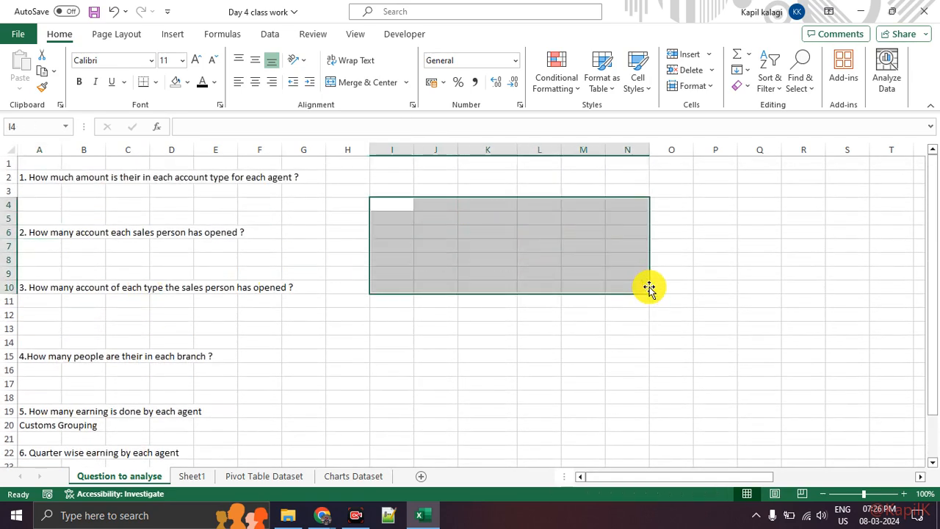
{"action": "key", "text": "alt+Tab"}
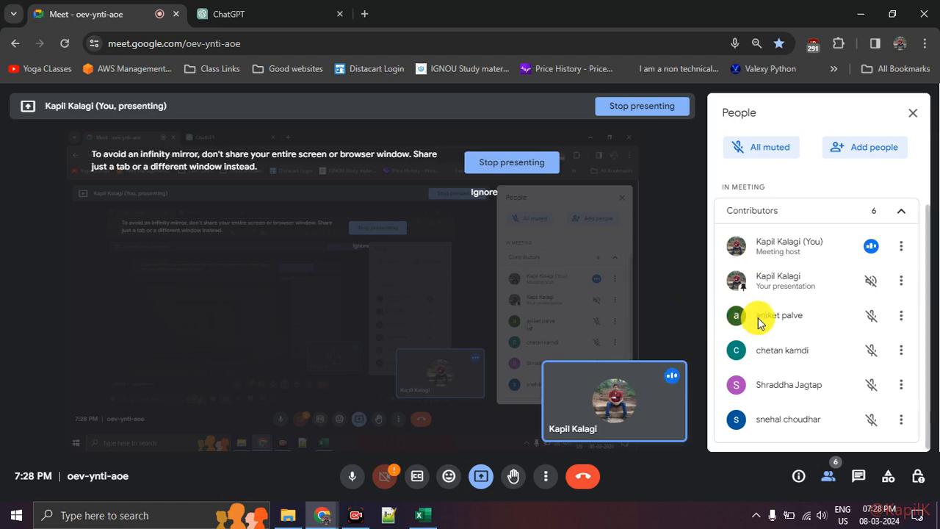
{"action": "left_click", "coordinate": [356, 515]}
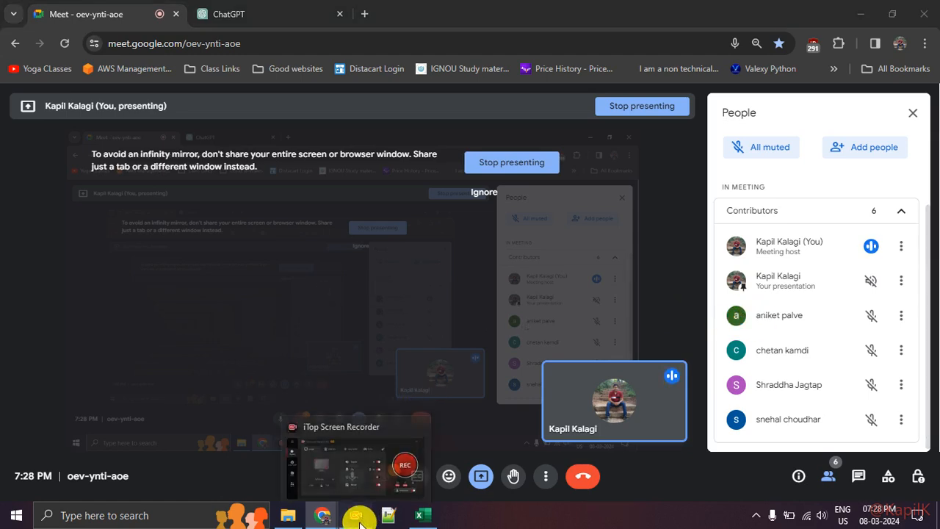